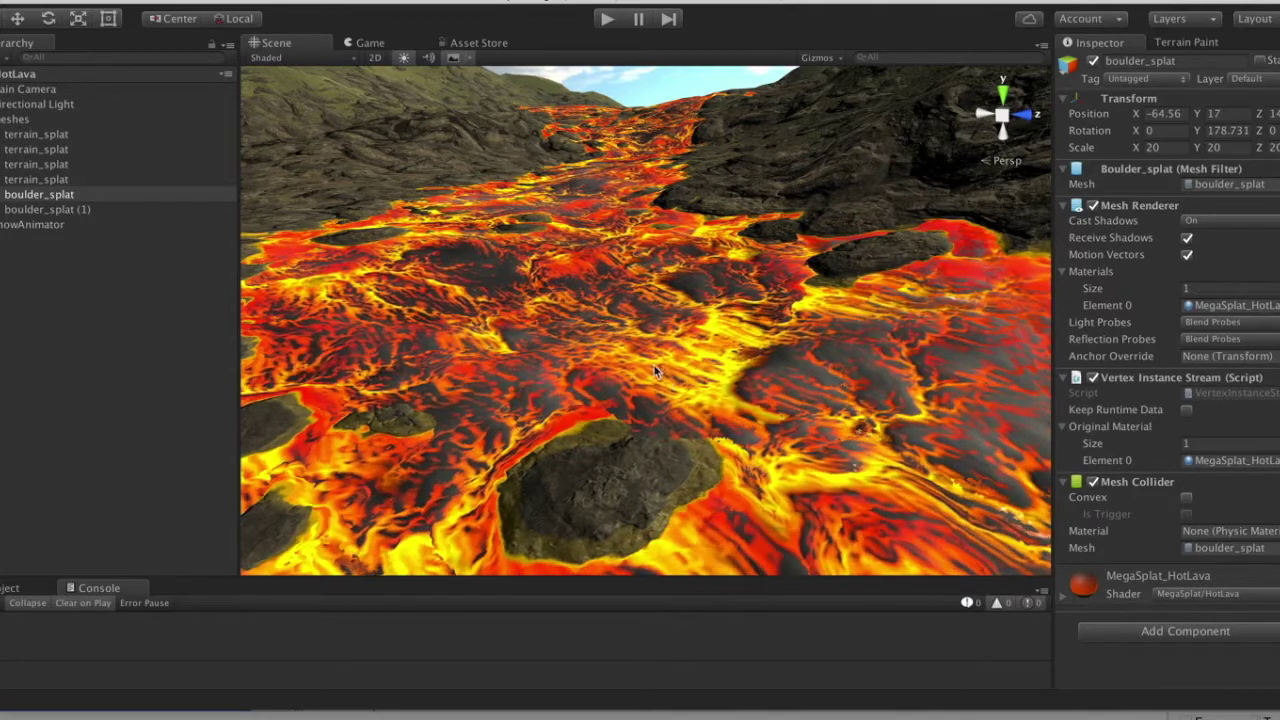
Step: Examine the flowing lava and the boulders in the HotLava scene up close and from several angles
right_click_drag(622, 345, 800, 470)
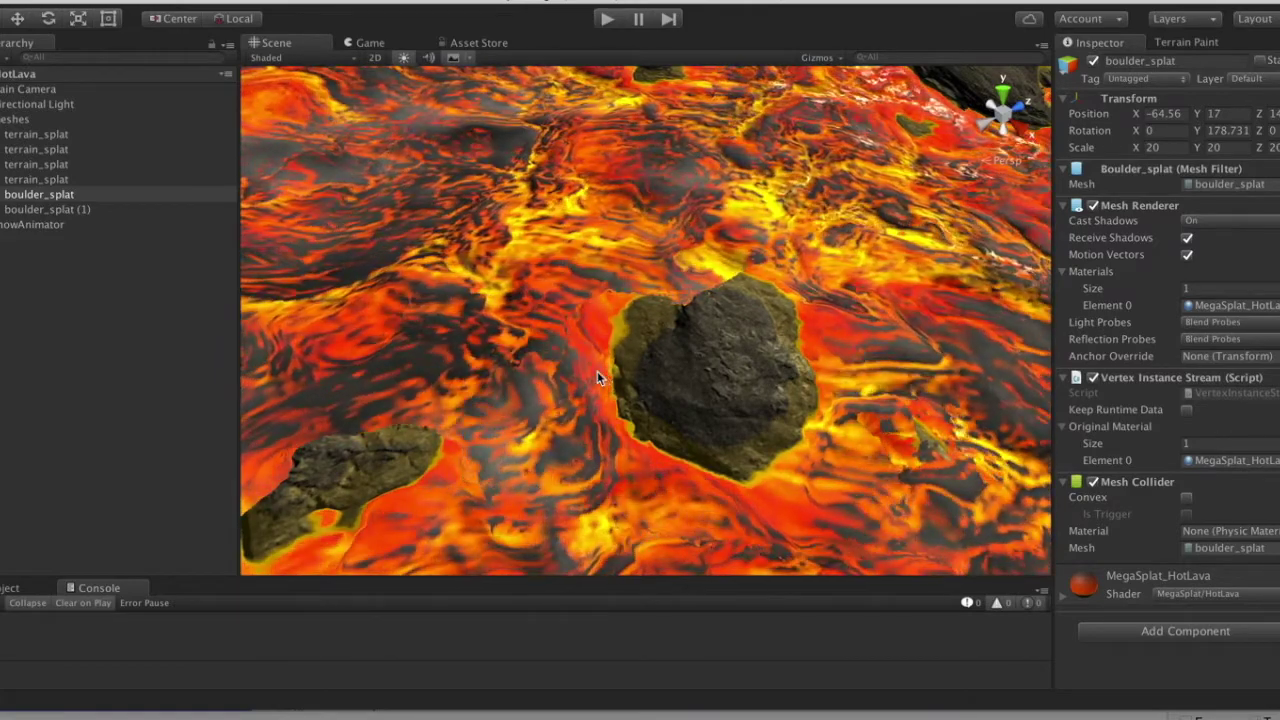
left_click_drag(586, 294, 273, 340, "alt")
scroll(273, 340, "down", 6)
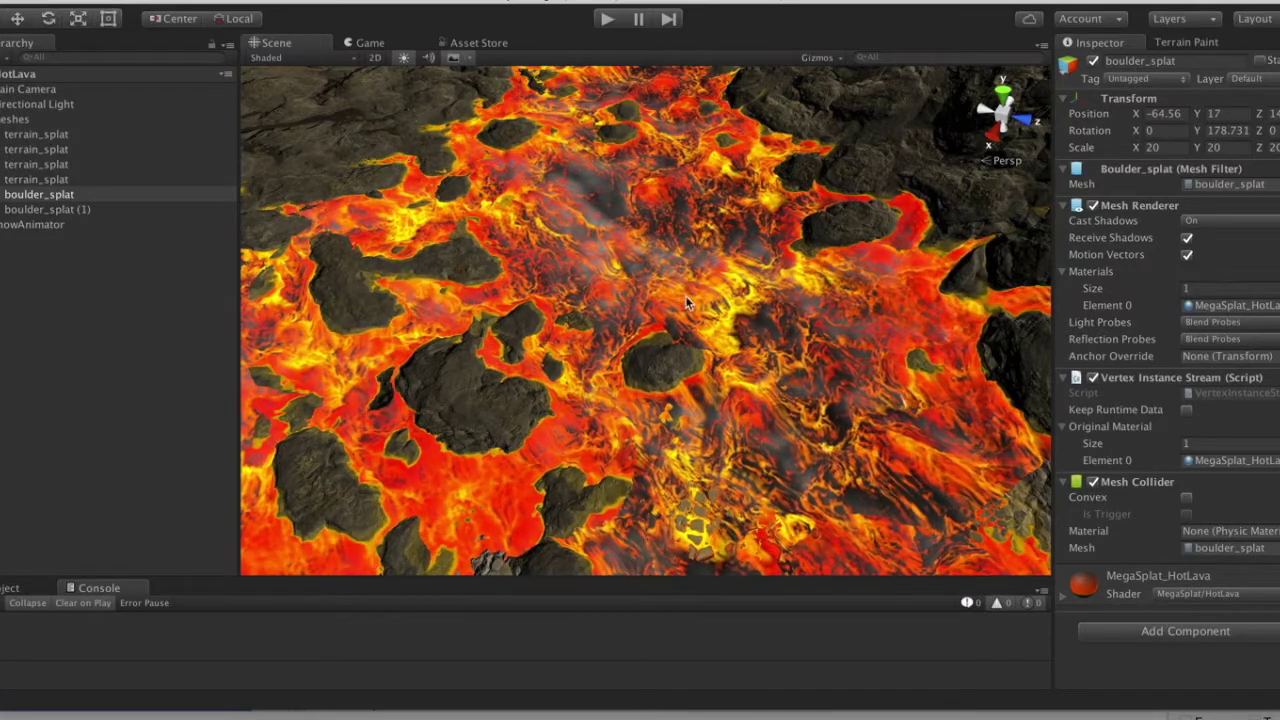
right_click_drag(630, 355, 695, 265)
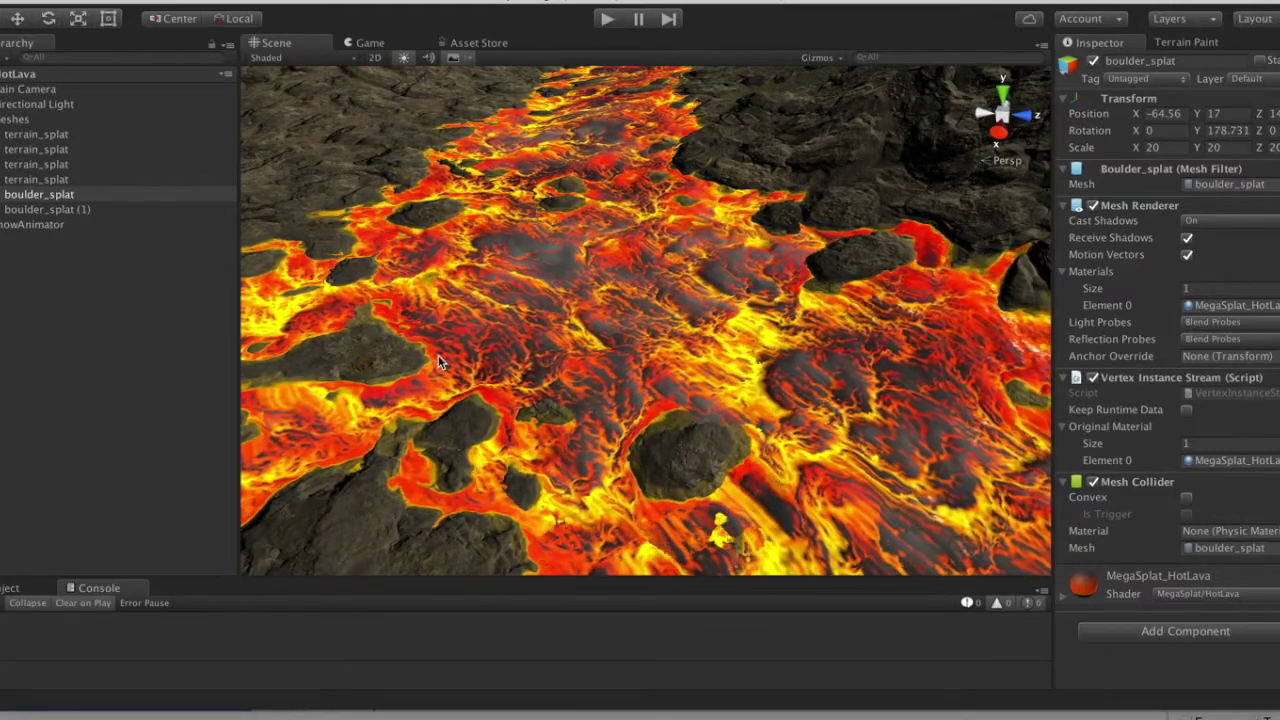
right_click_drag(438, 355, 183, 514)
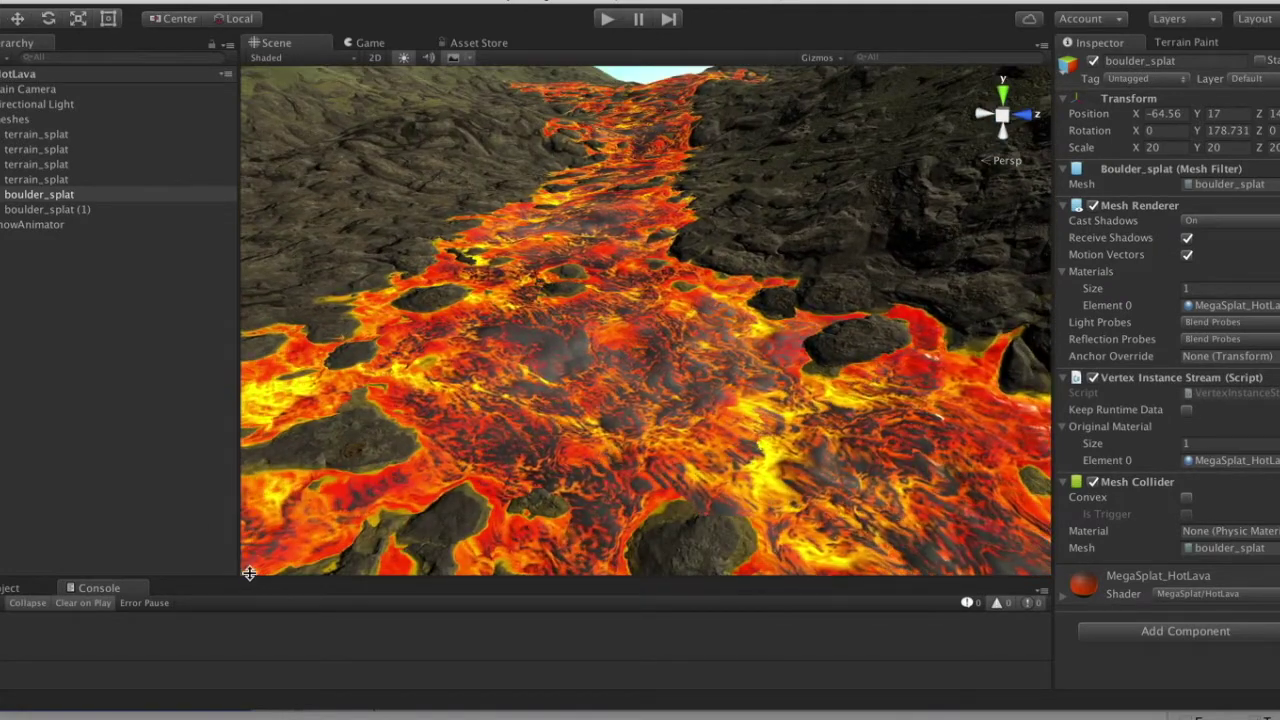
Step: Open the Mesh example scene from the MegaSplat Examples Scenes folder in the project assets
left_click_drag(249, 578, 238, 443)
left_click(6, 449)
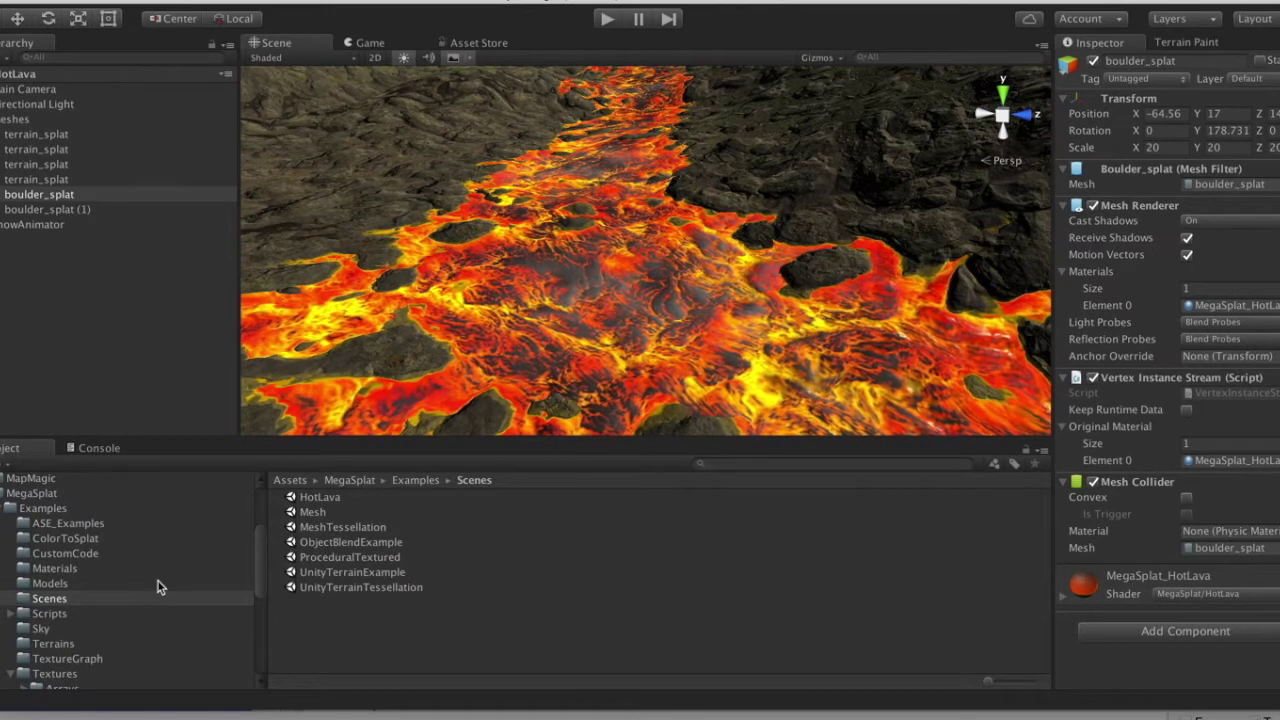
scroll(157, 581, "up", 2)
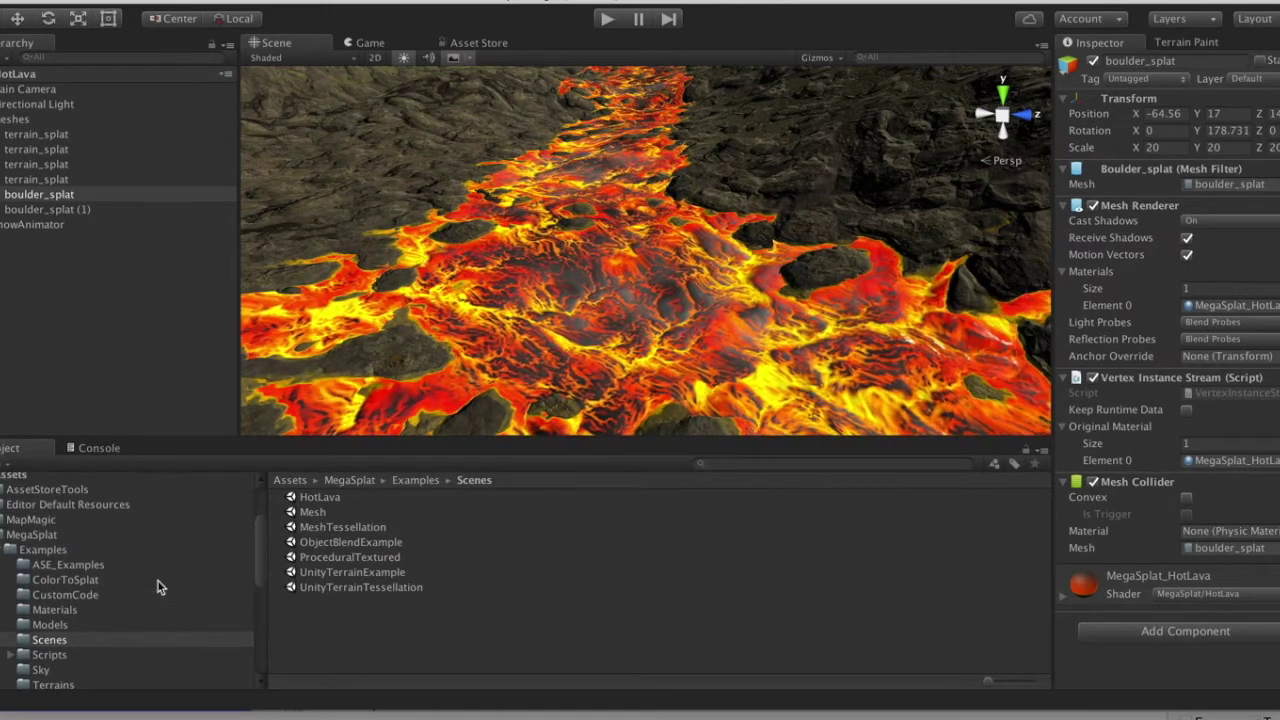
left_click(309, 513)
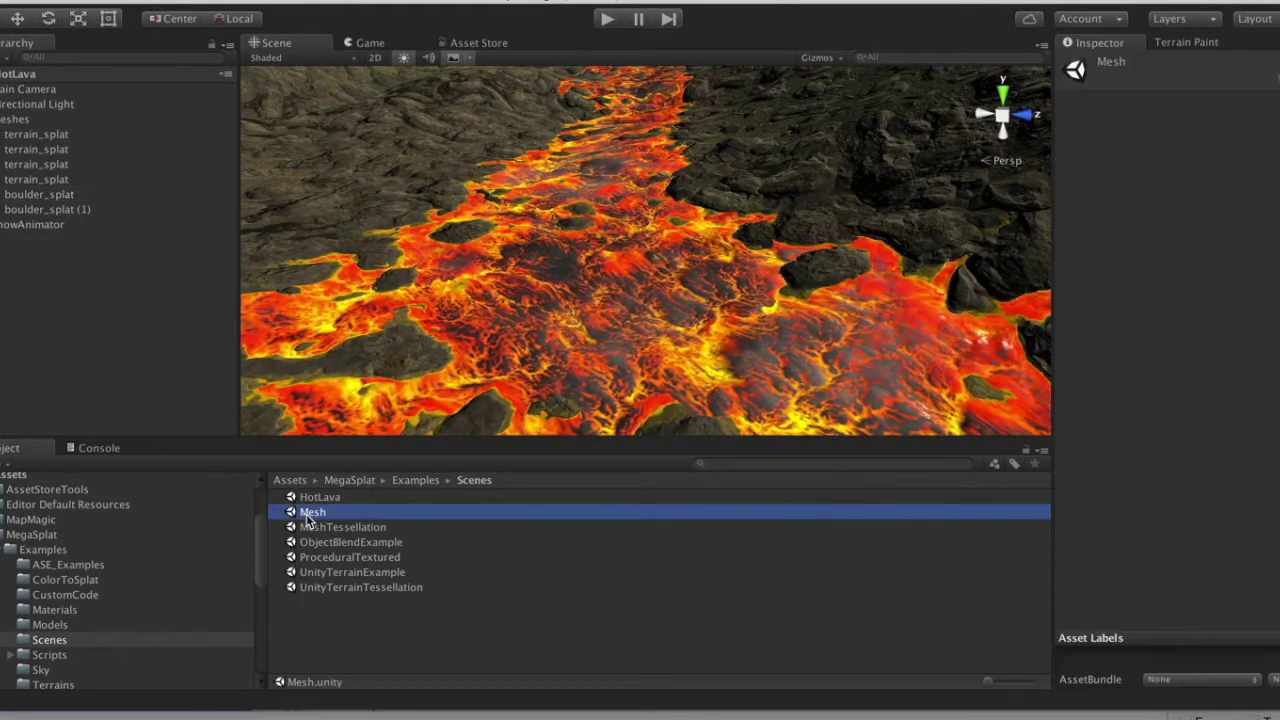
key("Return")
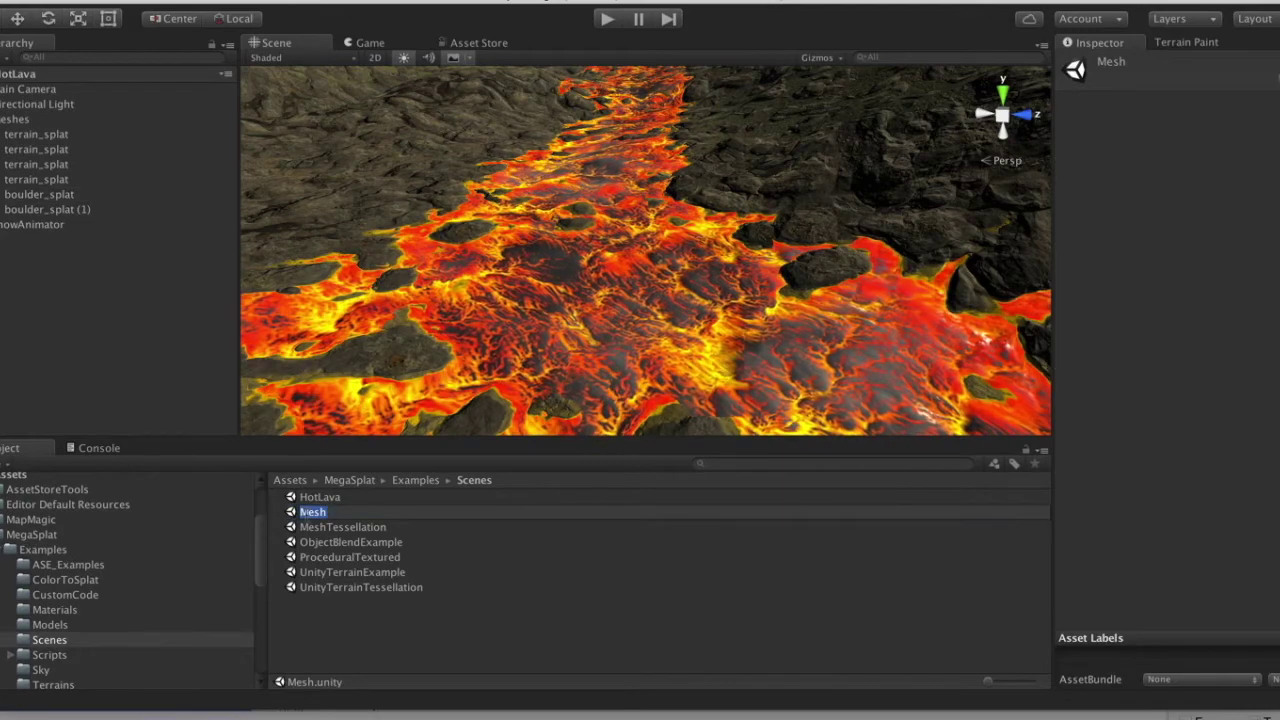
double_click(289, 514)
right_click_drag(383, 357, 959, 192)
right_click_drag(552, 290, 710, 280)
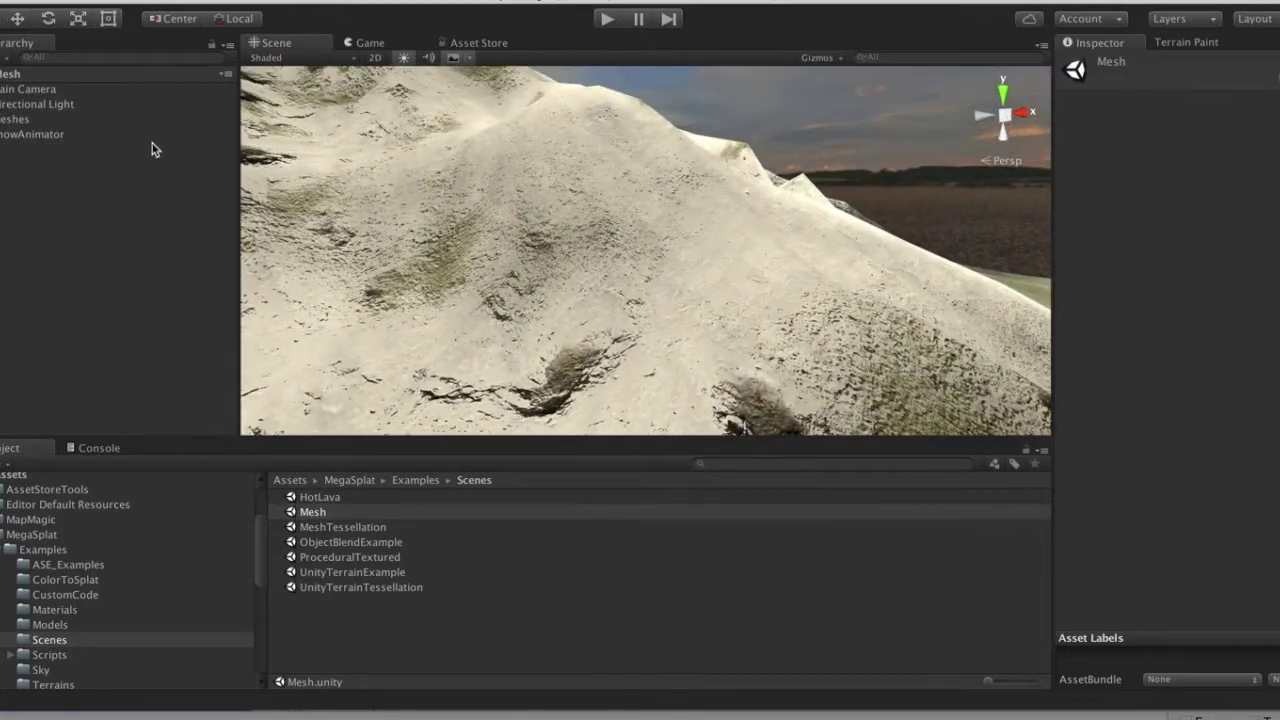
Step: Select the second terrain_splat mesh and enable Snow Glitter in its MegaSplat shader compiler settings
left_click(16, 152)
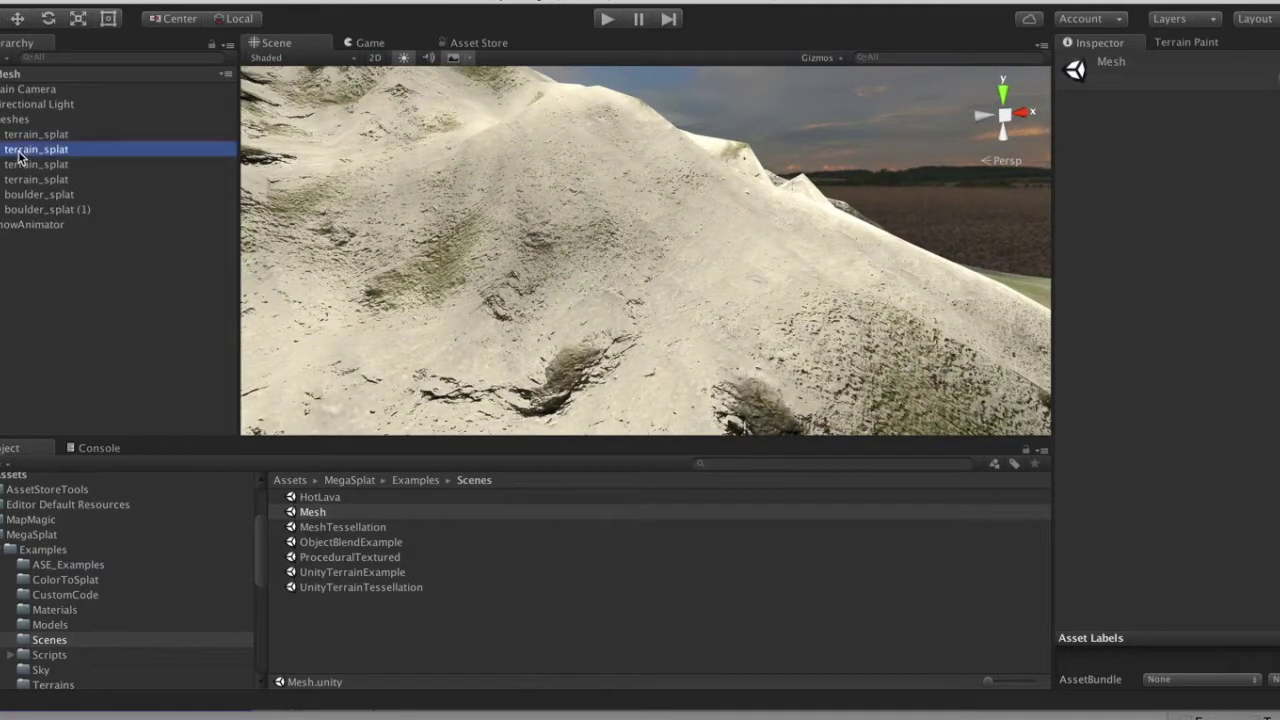
scroll(1167, 551, "down", 10)
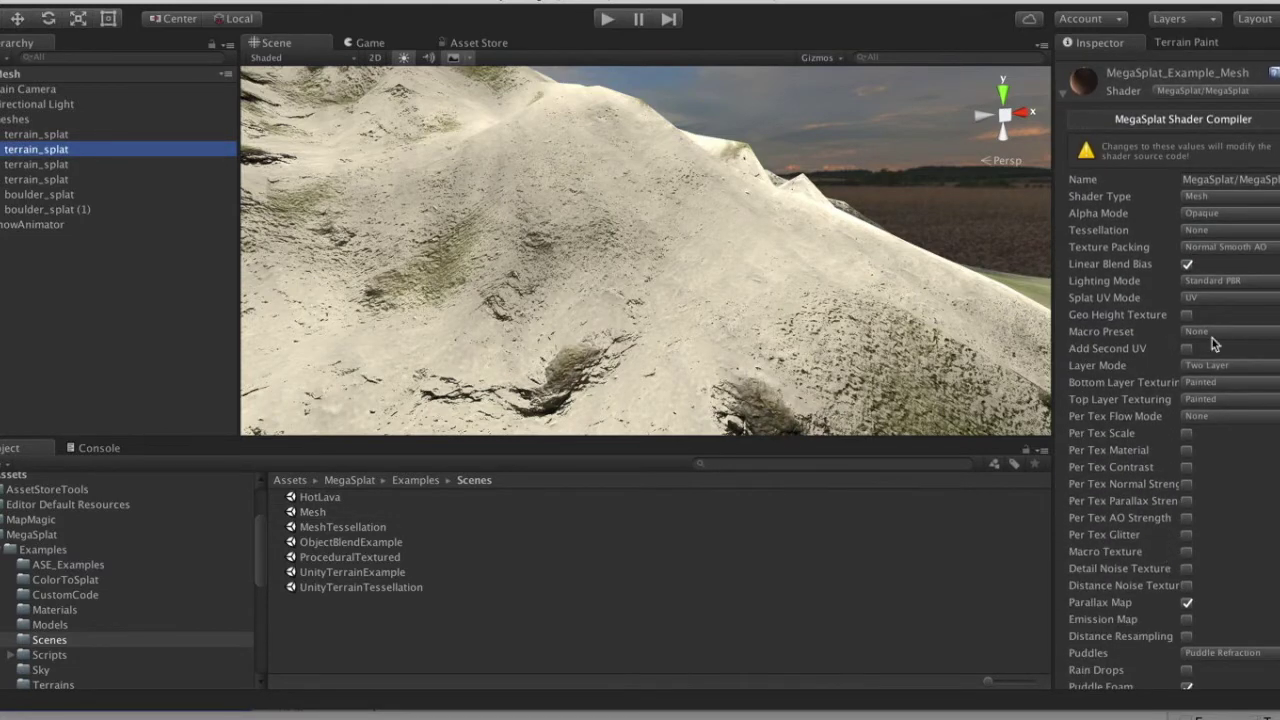
scroll(1183, 514, "down", 2)
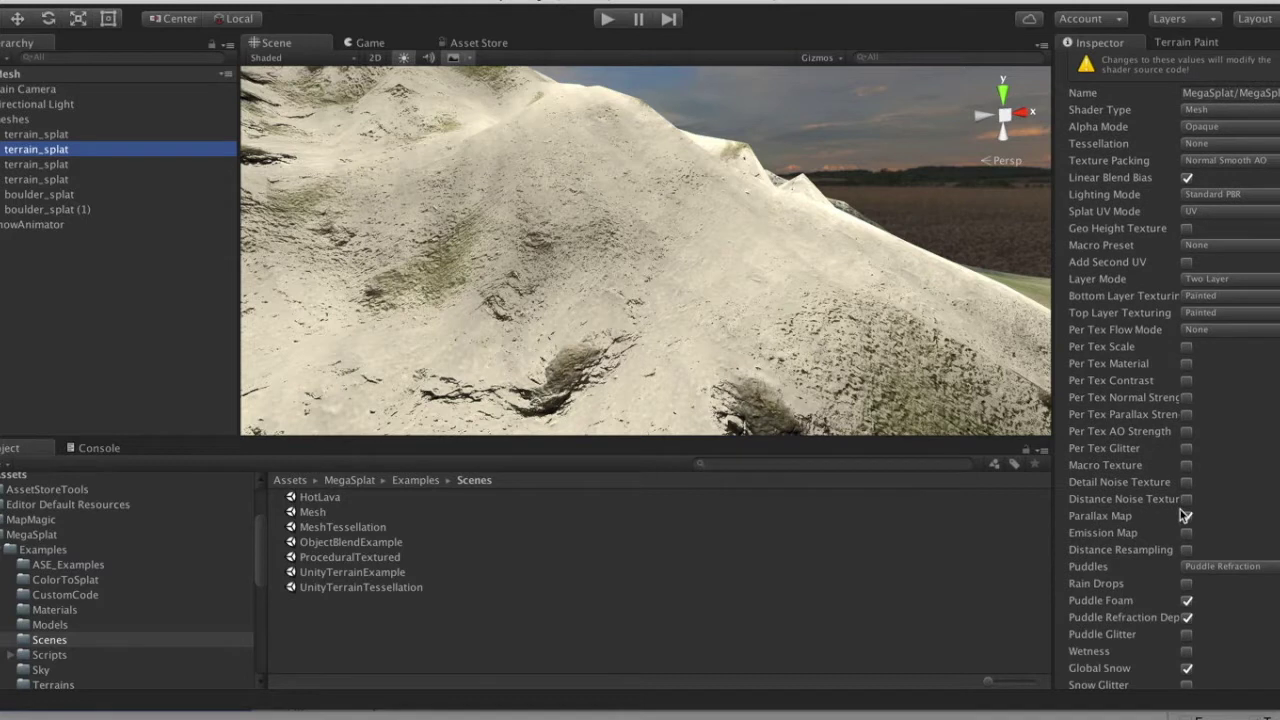
scroll(1163, 495, "down", 1)
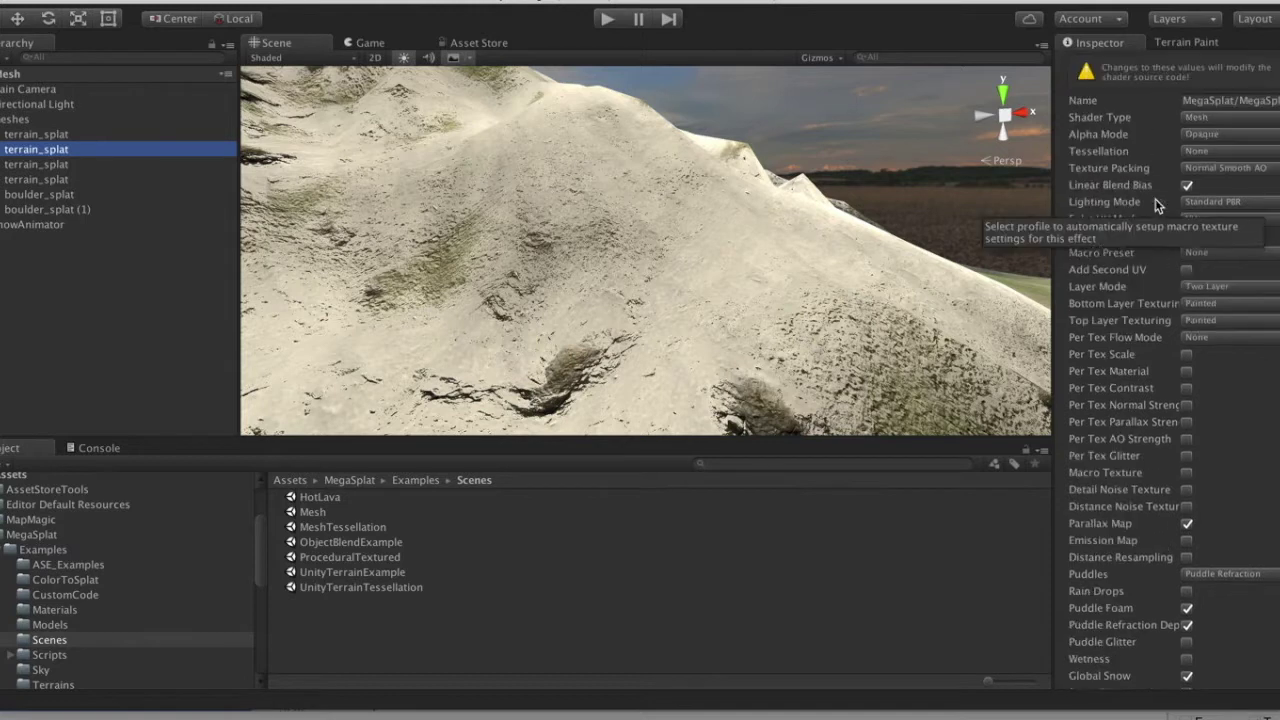
scroll(1155, 200, "up", 2)
scroll(1152, 376, "down", 1)
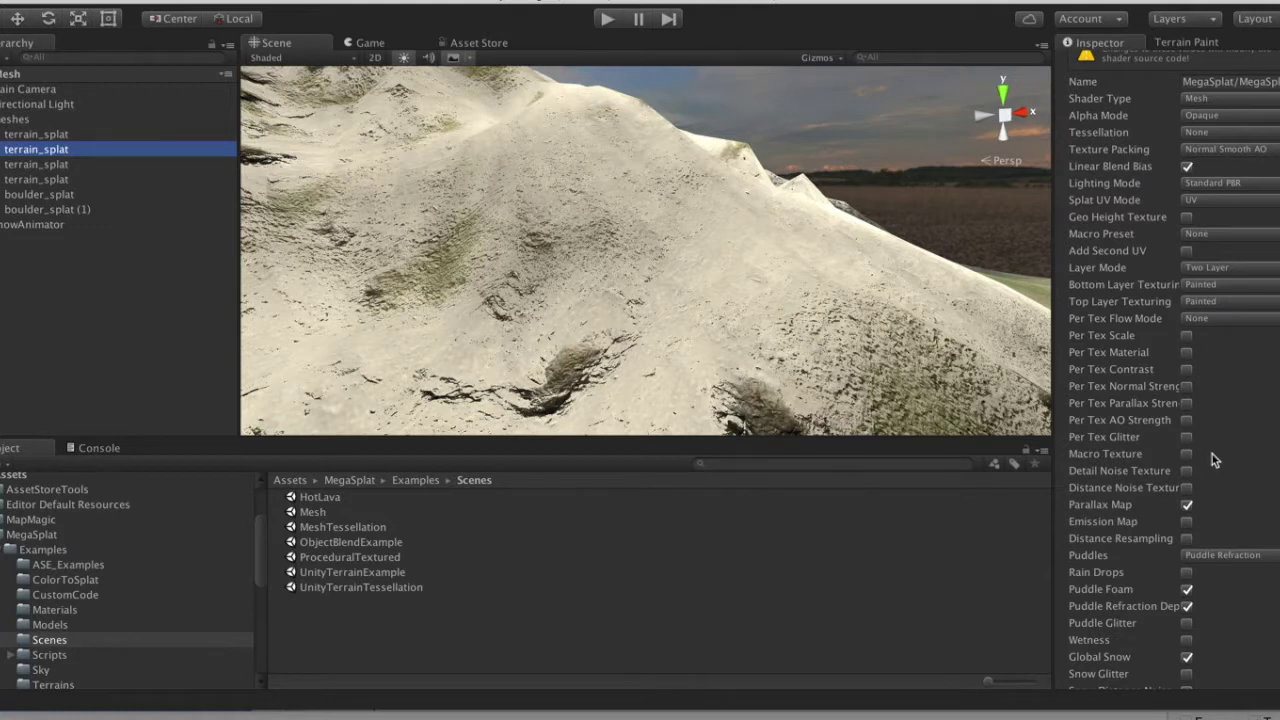
scroll(1232, 512, "down", 5)
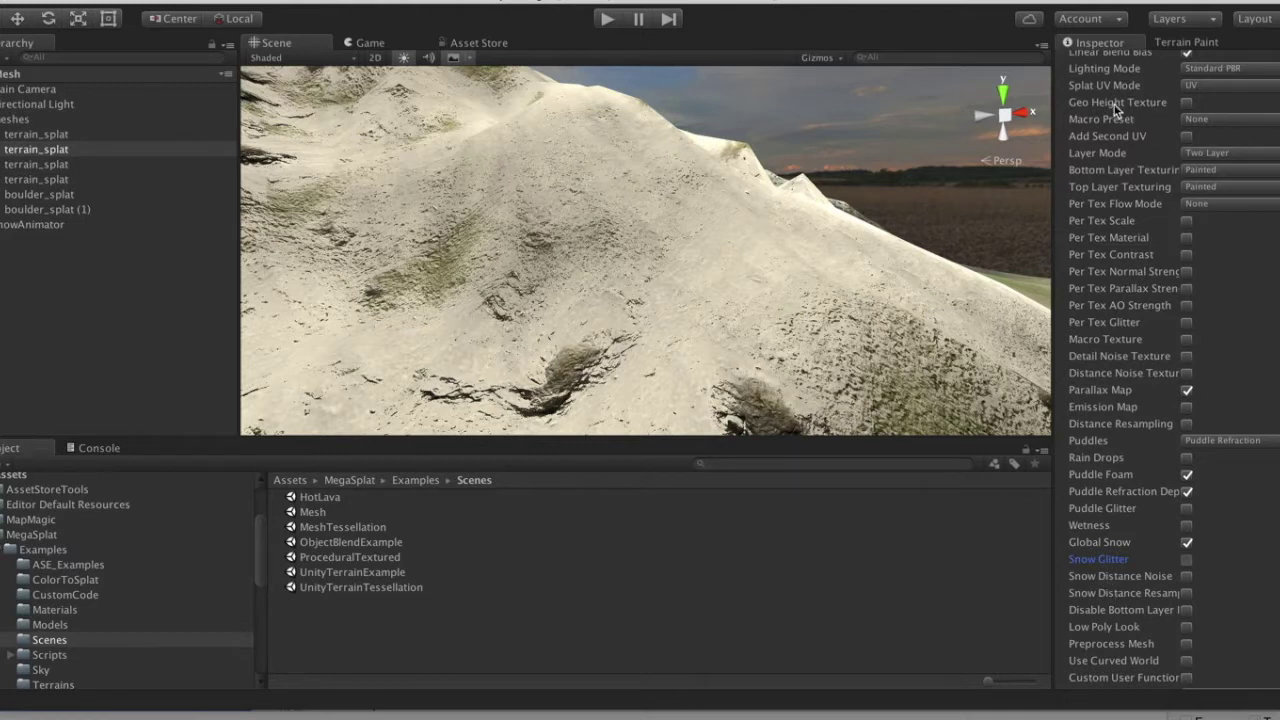
left_click(1118, 555)
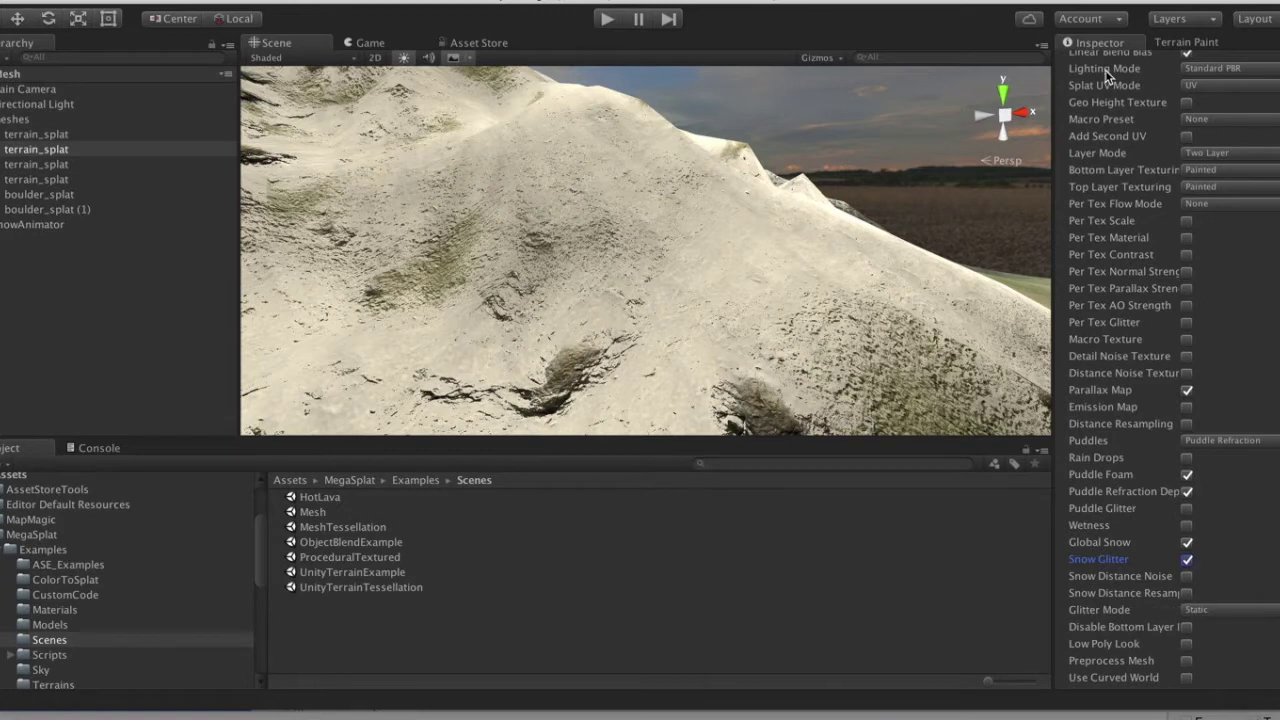
Step: Review the material's Glitter, Puddles and Snow settings and examine the glitter on the snowy terrain
scroll(1136, 344, "up", 5)
scroll(1136, 344, "down", 10)
scroll(1136, 344, "up", 5)
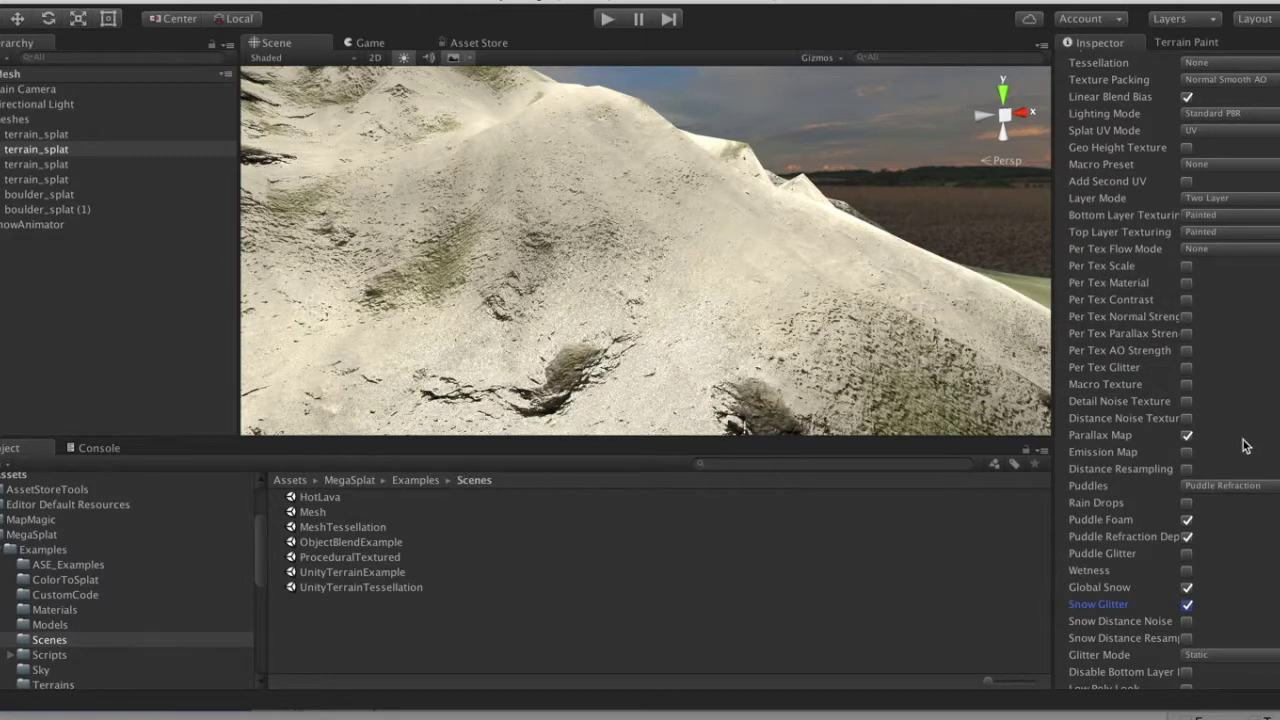
scroll(1245, 446, "down", 8)
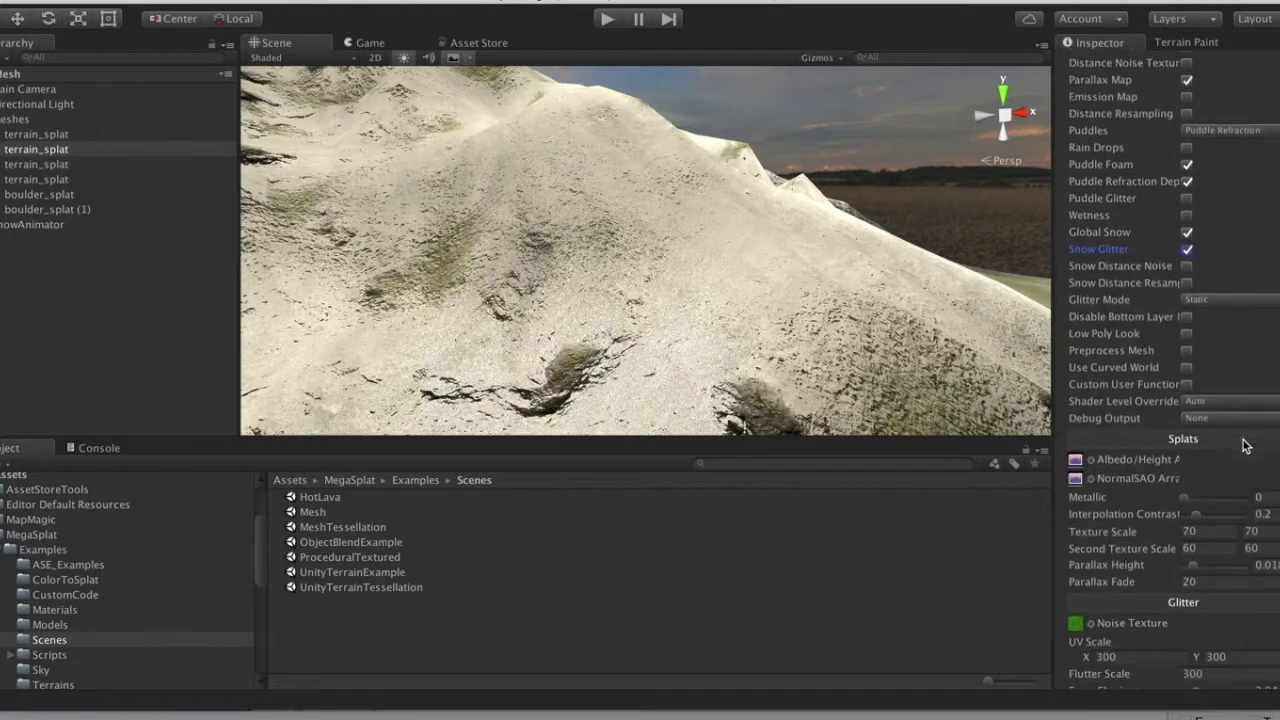
scroll(1245, 446, "down", 1)
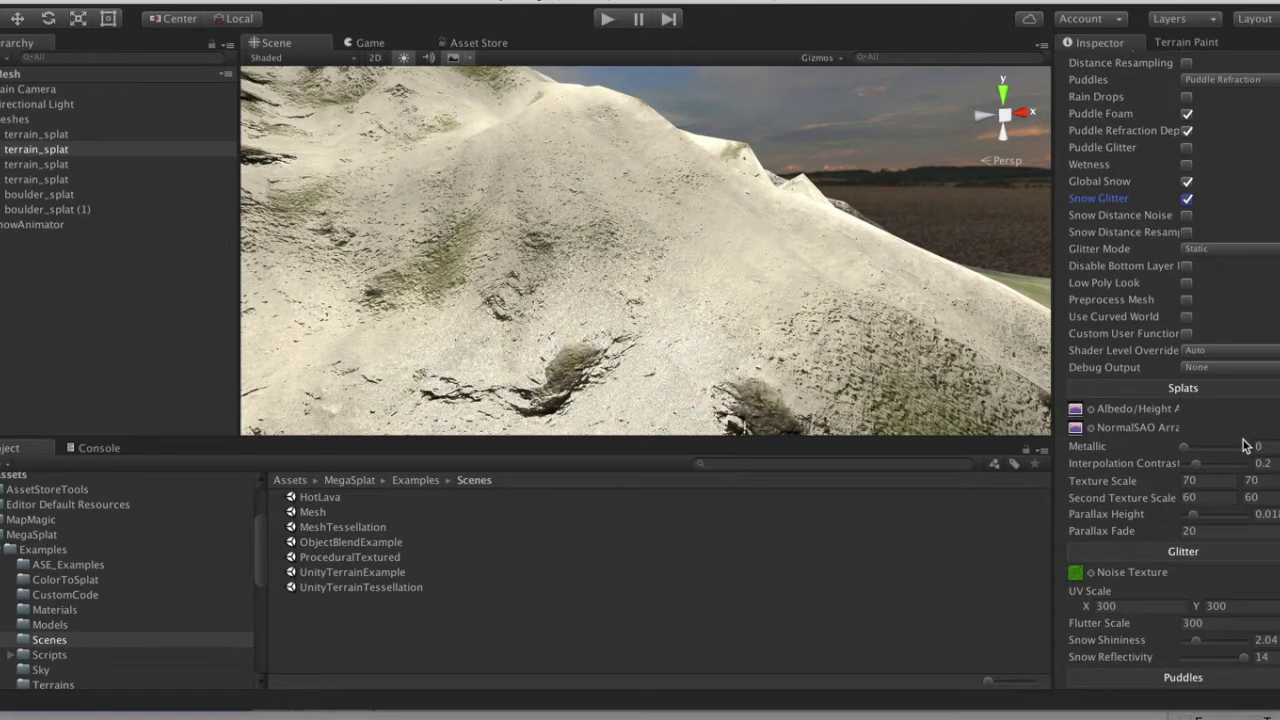
scroll(1245, 446, "down", 6)
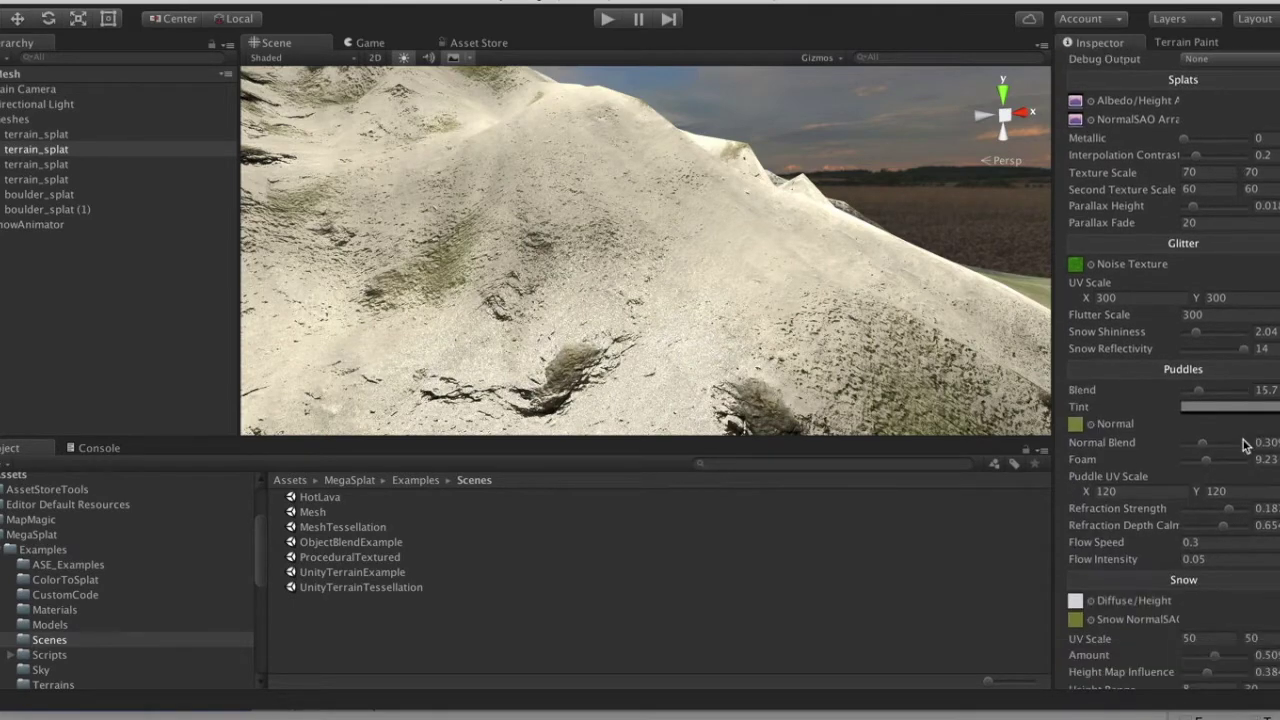
right_click_drag(794, 283, 800, 316)
key("w")
scroll(1240, 318, "up", 10)
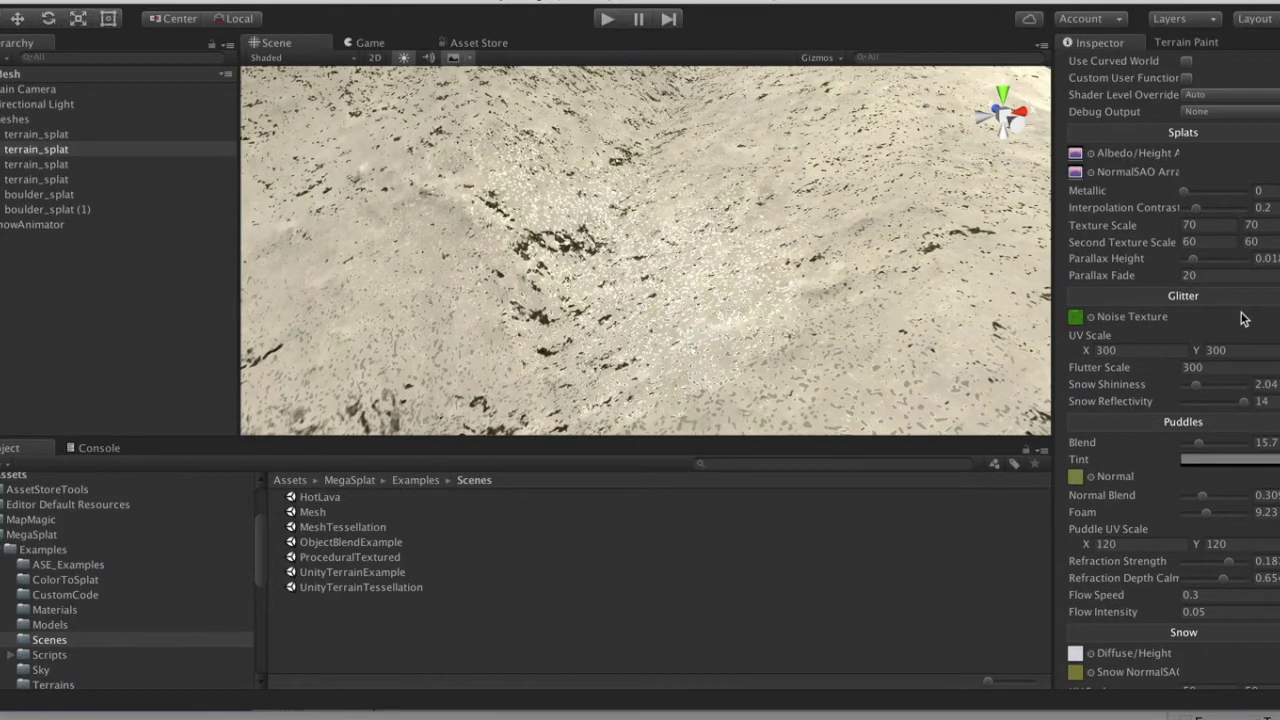
Step: Set the terrain material's Glitter Mode to Animated and bring its Glitter settings into view
scroll(1240, 318, "down", 8)
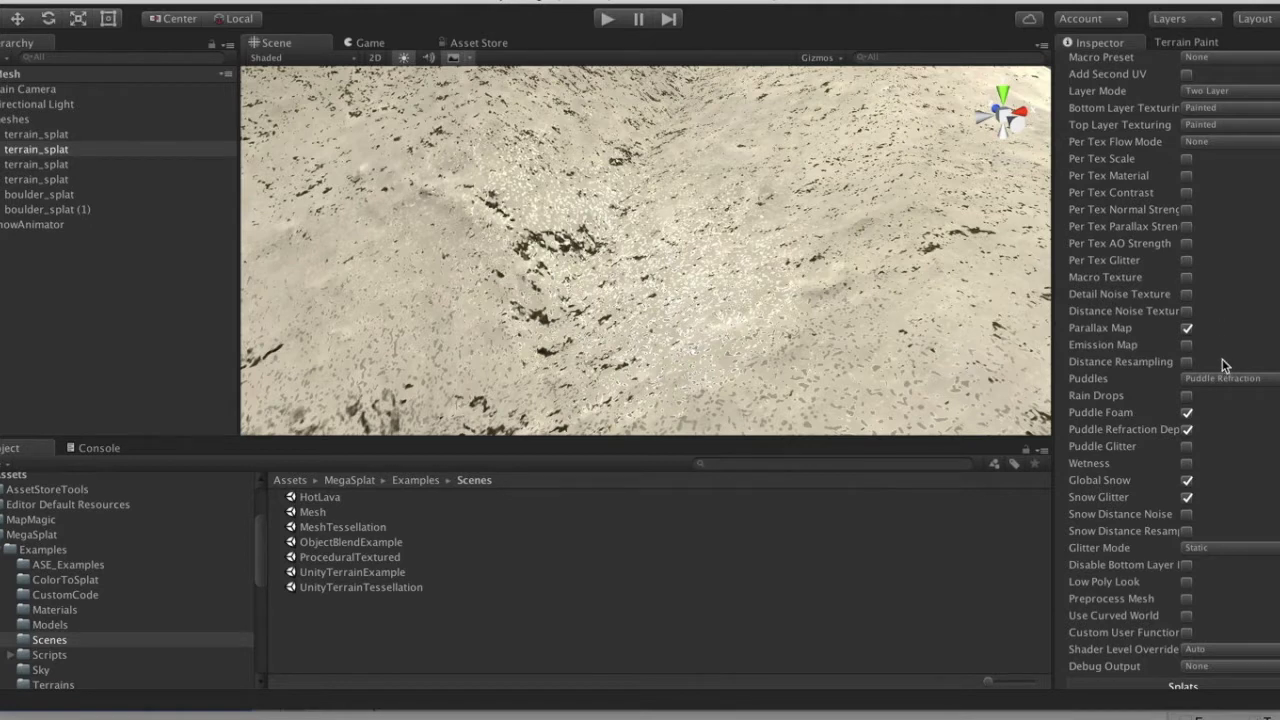
left_click(1208, 548)
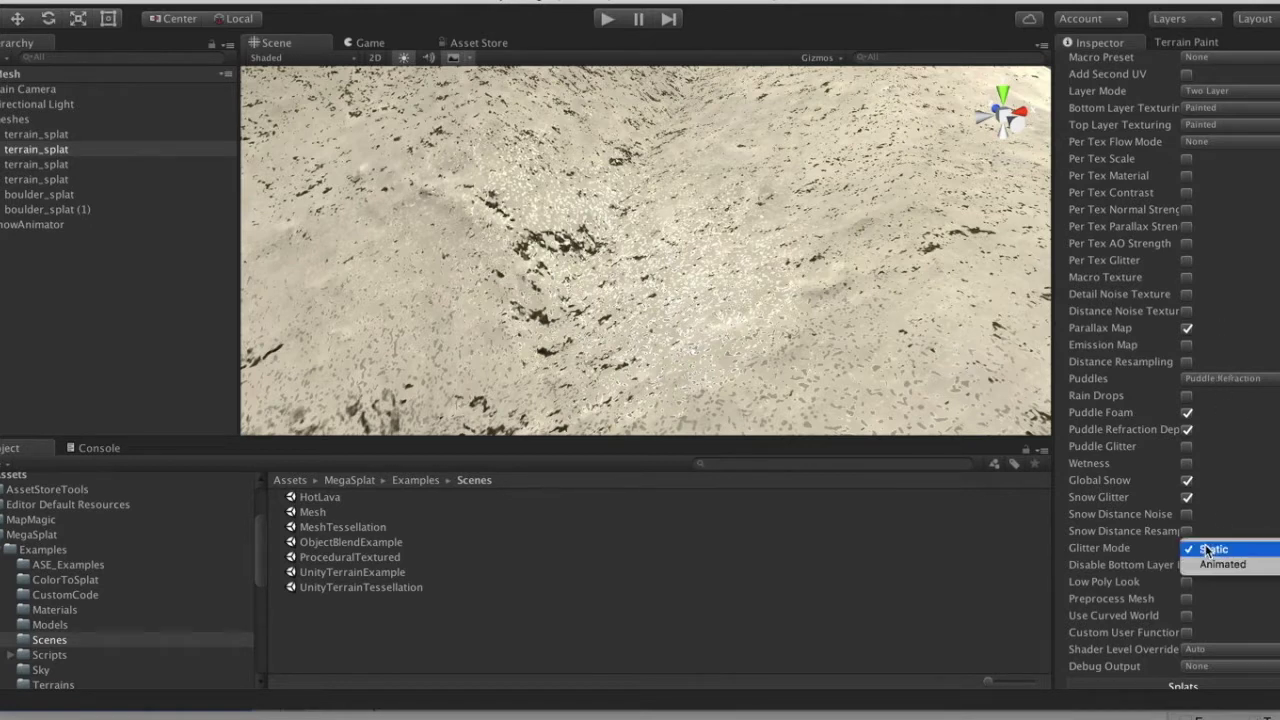
left_click(1209, 566)
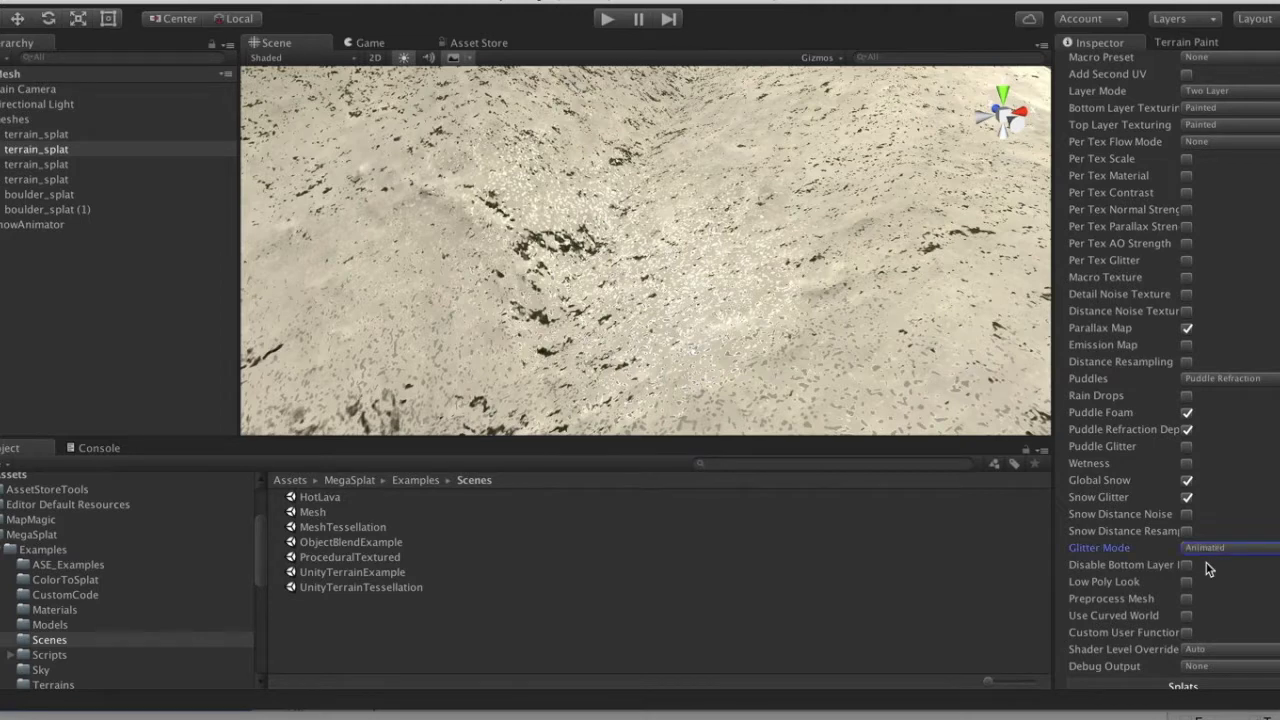
scroll(1206, 568, "down", 10)
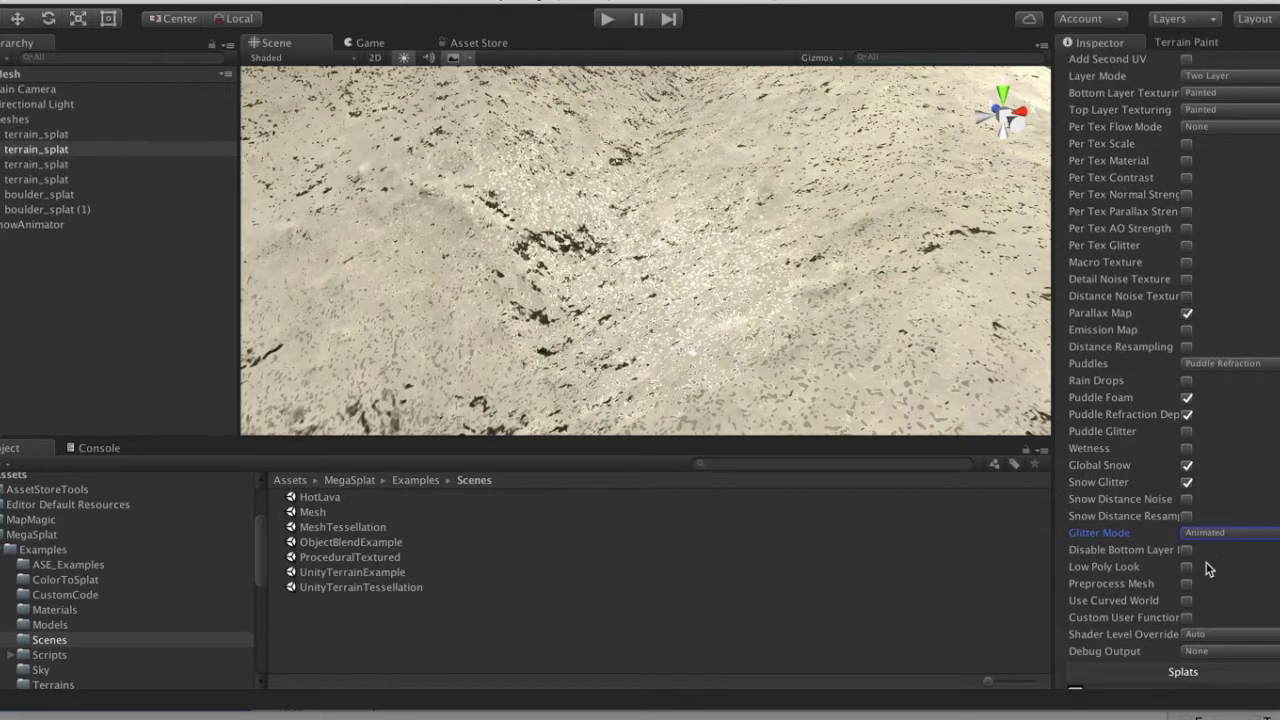
scroll(1206, 568, "down", 2)
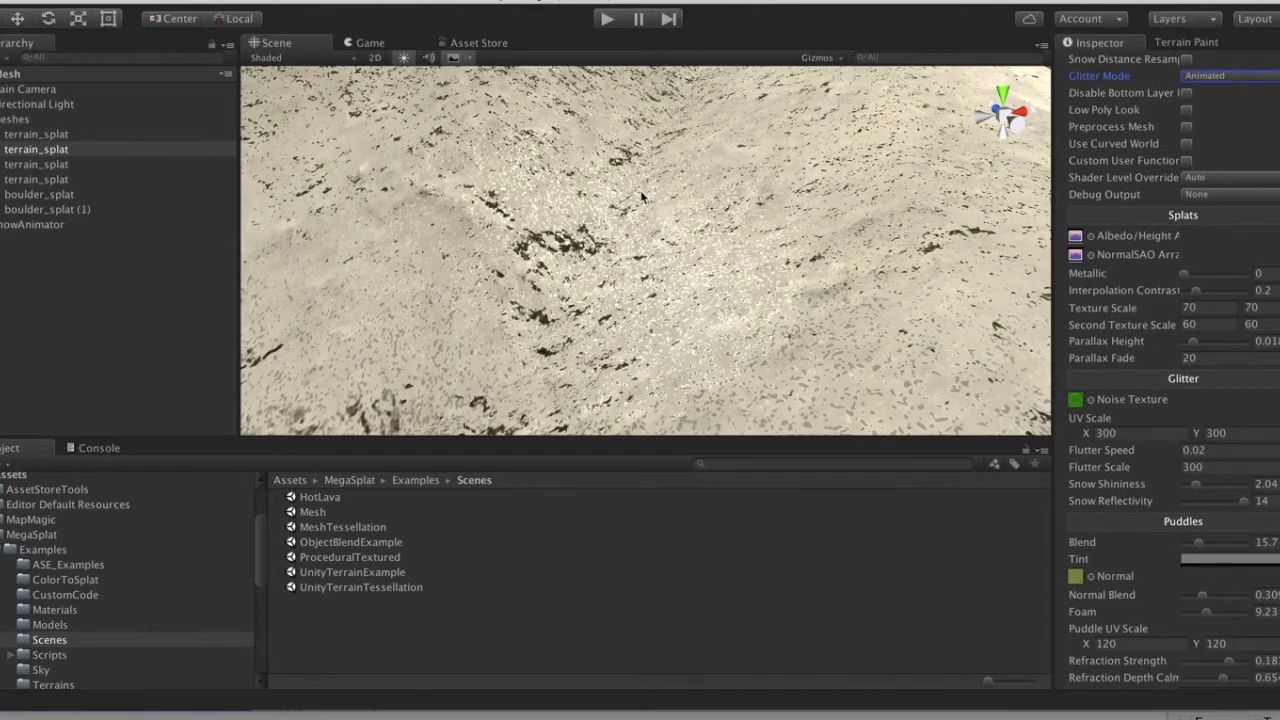
Step: Show the Console instead of the project assets and enlarge the Scene view downwards and sideways
right_click_drag(641, 196, 687, 244)
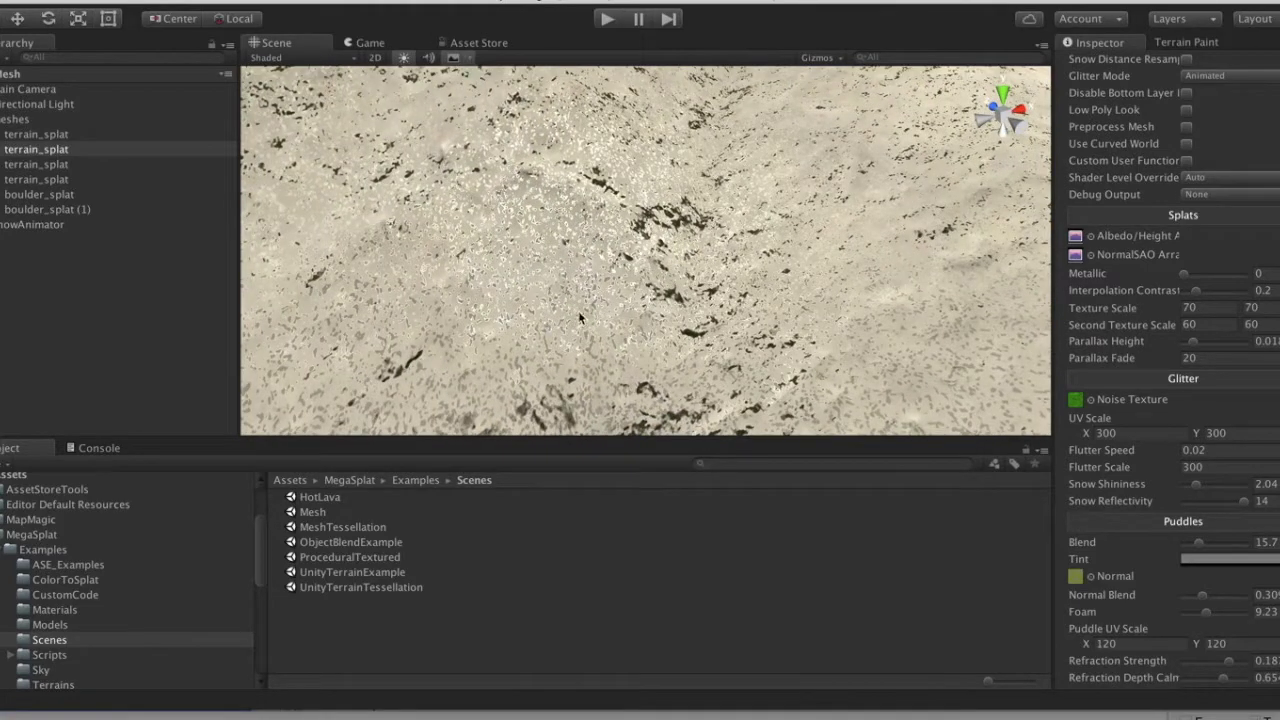
left_click_drag(574, 442, 574, 441)
left_click(99, 447)
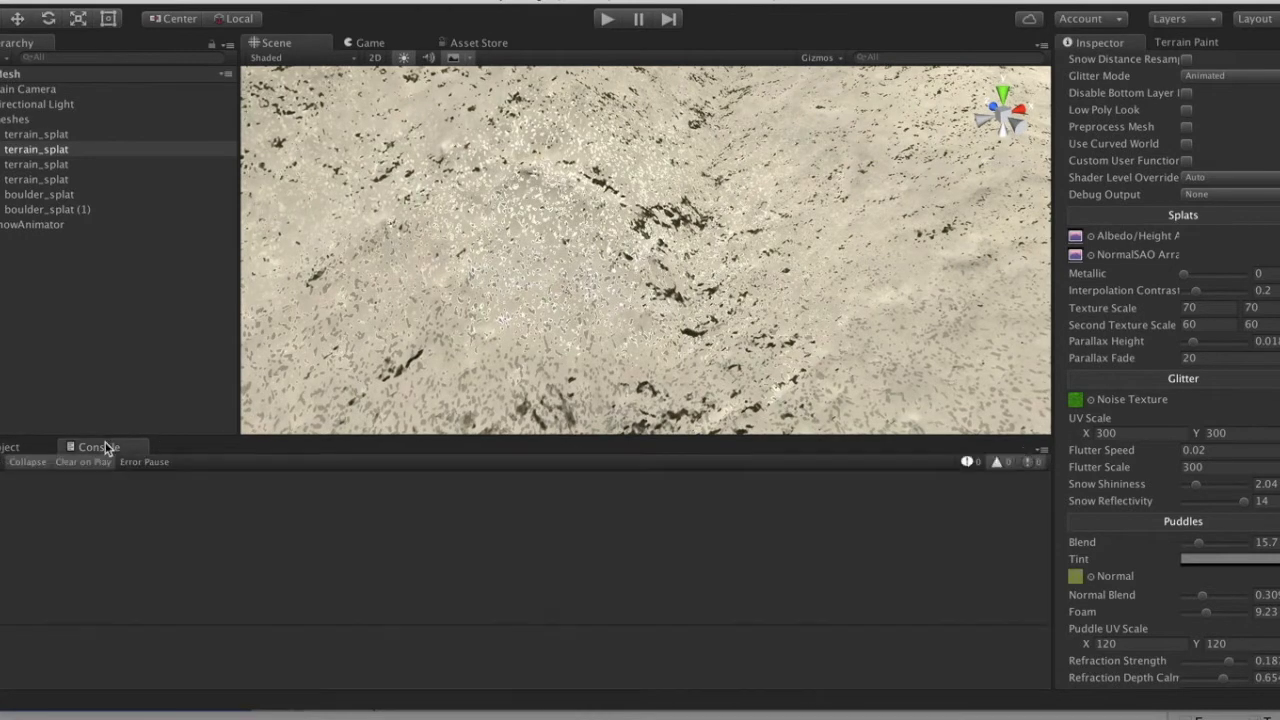
left_click_drag(392, 437, 335, 705)
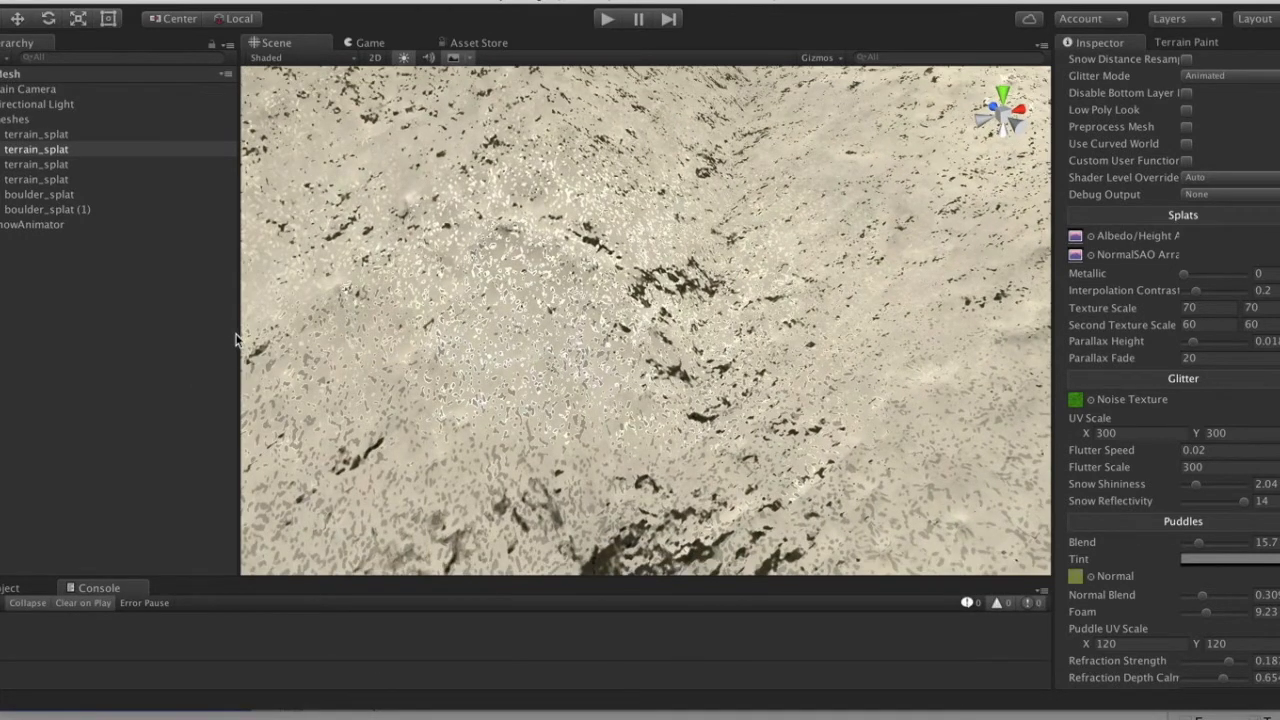
left_click_drag(238, 300, 153, 295)
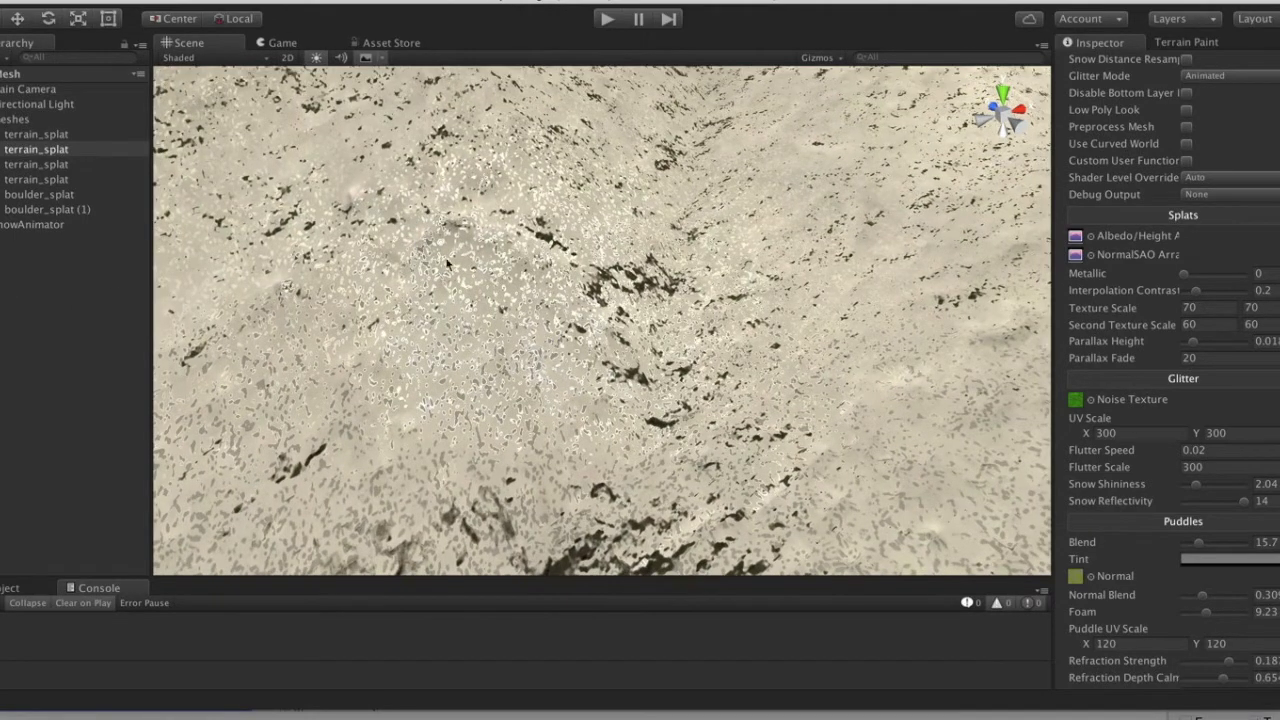
Step: Raise Snow Shininess to 6.7 in the terrain material's Glitter settings
left_click_drag(518, 301, 457, 320, "alt")
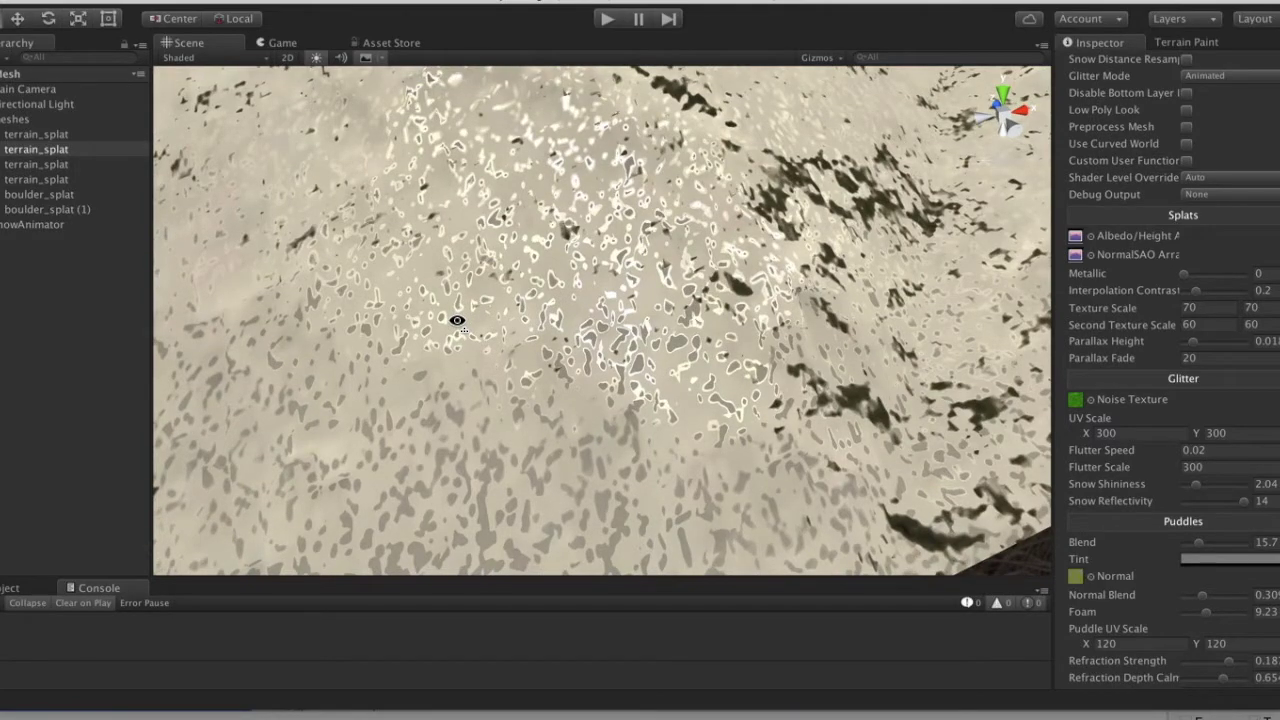
left_click_drag(457, 320, 403, 260, "alt")
scroll(403, 260, "down", 2)
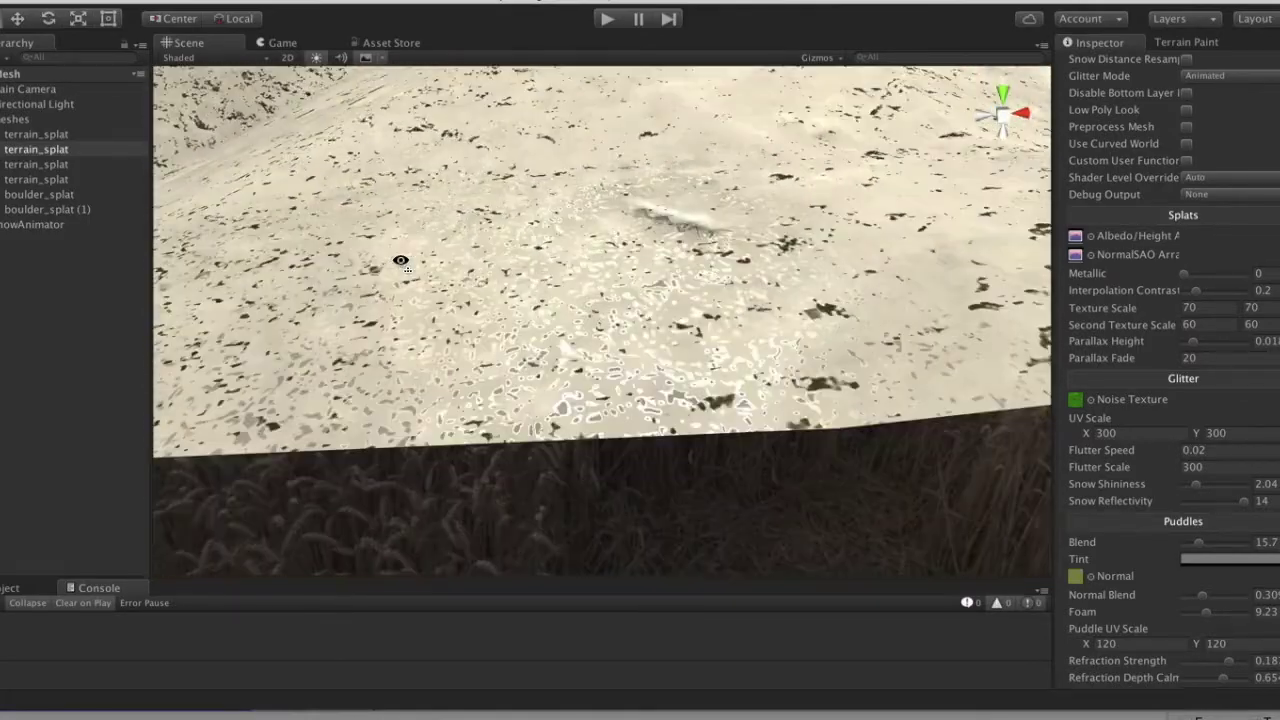
scroll(401, 259, "up", 3)
left_click_drag(401, 259, 463, 218, "alt")
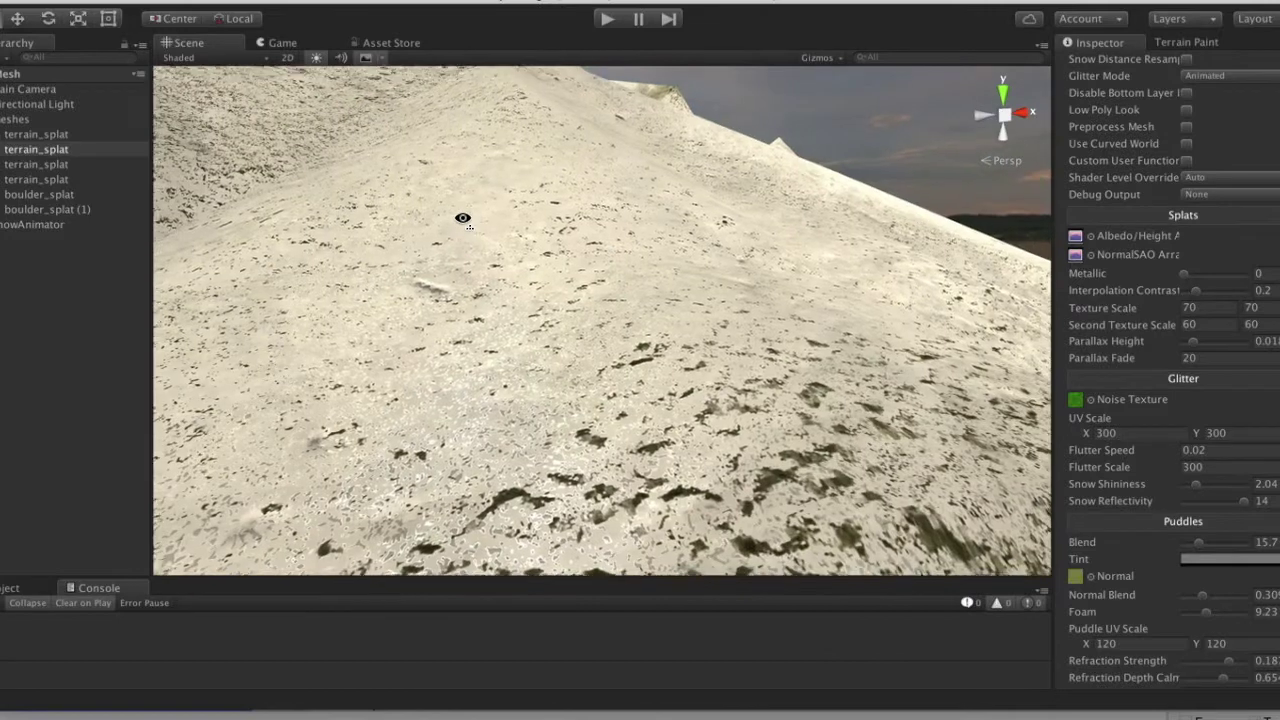
scroll(1185, 505, "down", 5)
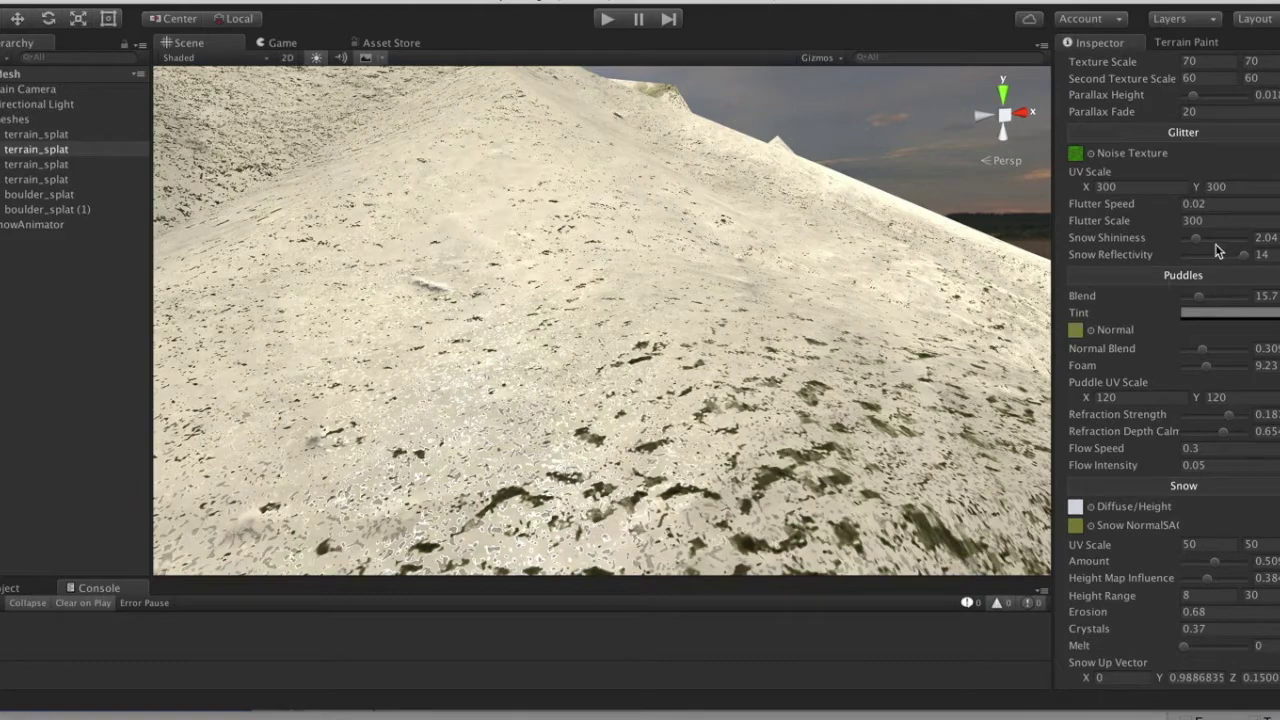
mouse_move(1196, 243)
left_mouse_down()
mouse_move(1232, 245)
mouse_move(1180, 248)
mouse_move(1224, 245)
left_mouse_up()
left_click_drag(623, 408, 660, 366, "alt")
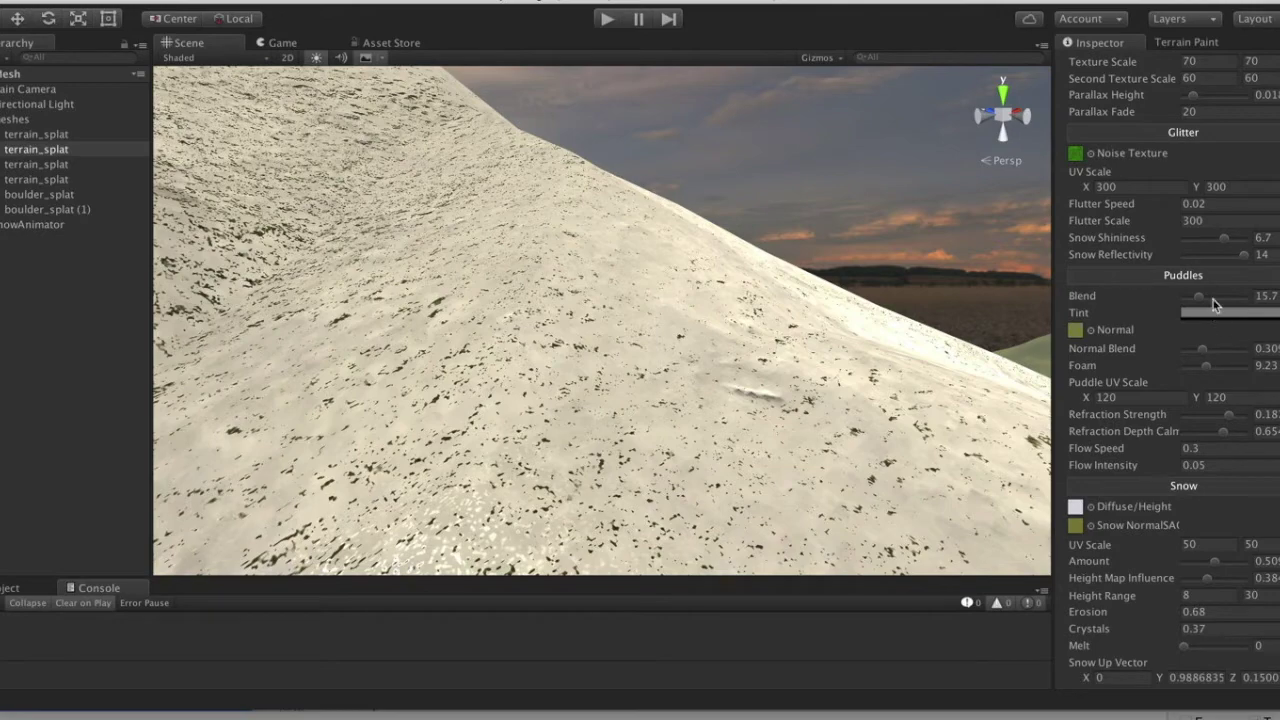
Step: Try the terrain material's Snow Reflectivity setting and examine the glitter on the snowy slope from other angles
left_click(1243, 256)
left_click_drag(1144, 255, 1205, 258)
right_click_drag(736, 366, 483, 371)
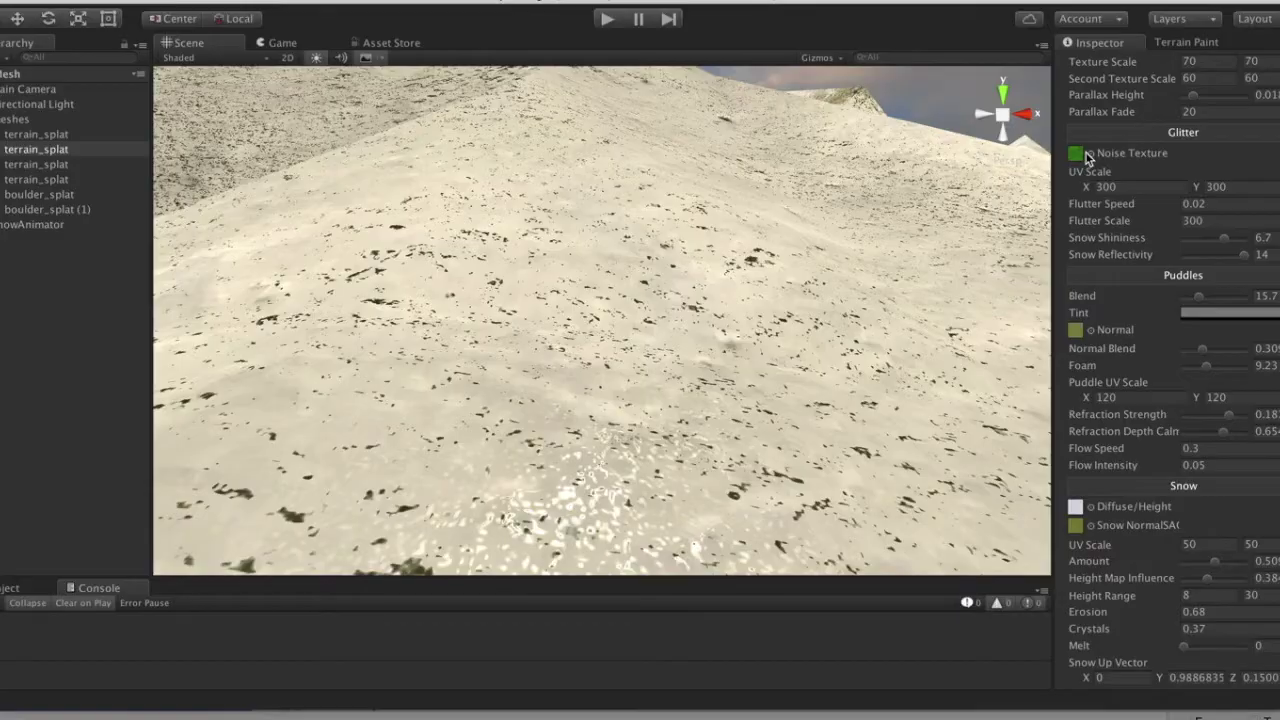
right_click_drag(593, 301, 484, 283)
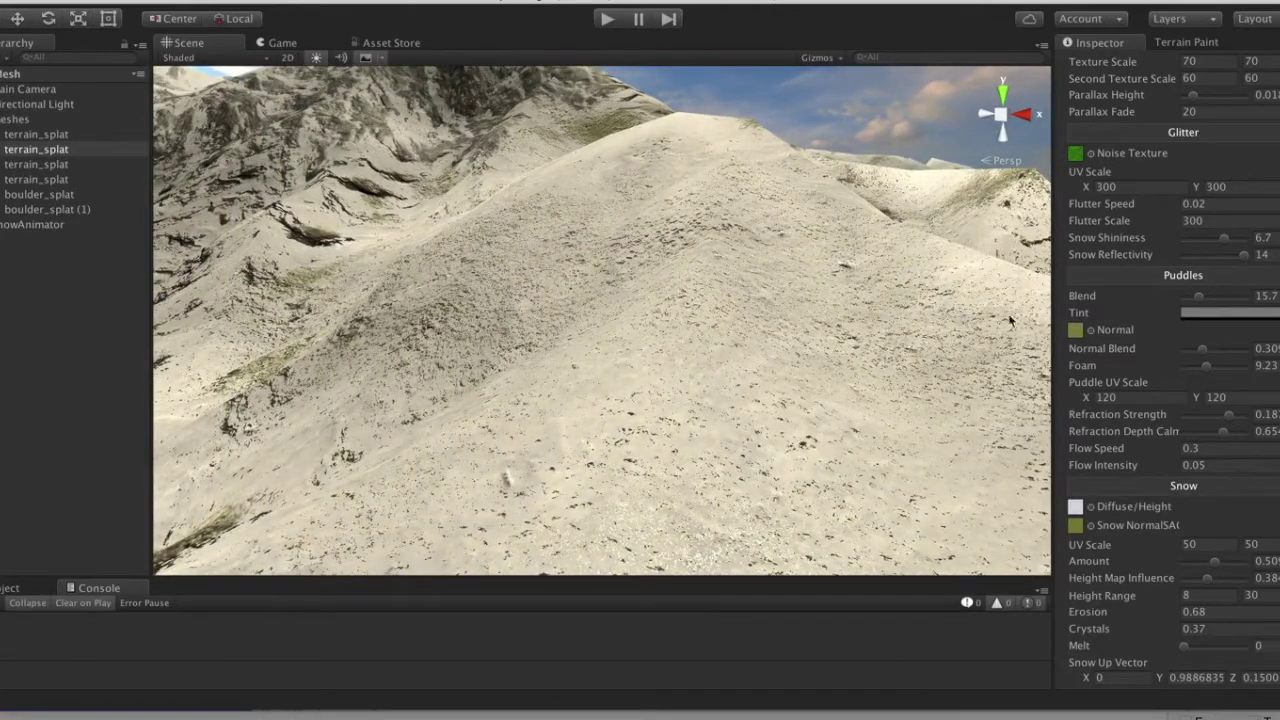
Step: Turn off Snow Glitter and Global Snow in the terrain material's shader compiler options
scroll(1076, 481, "down", 5)
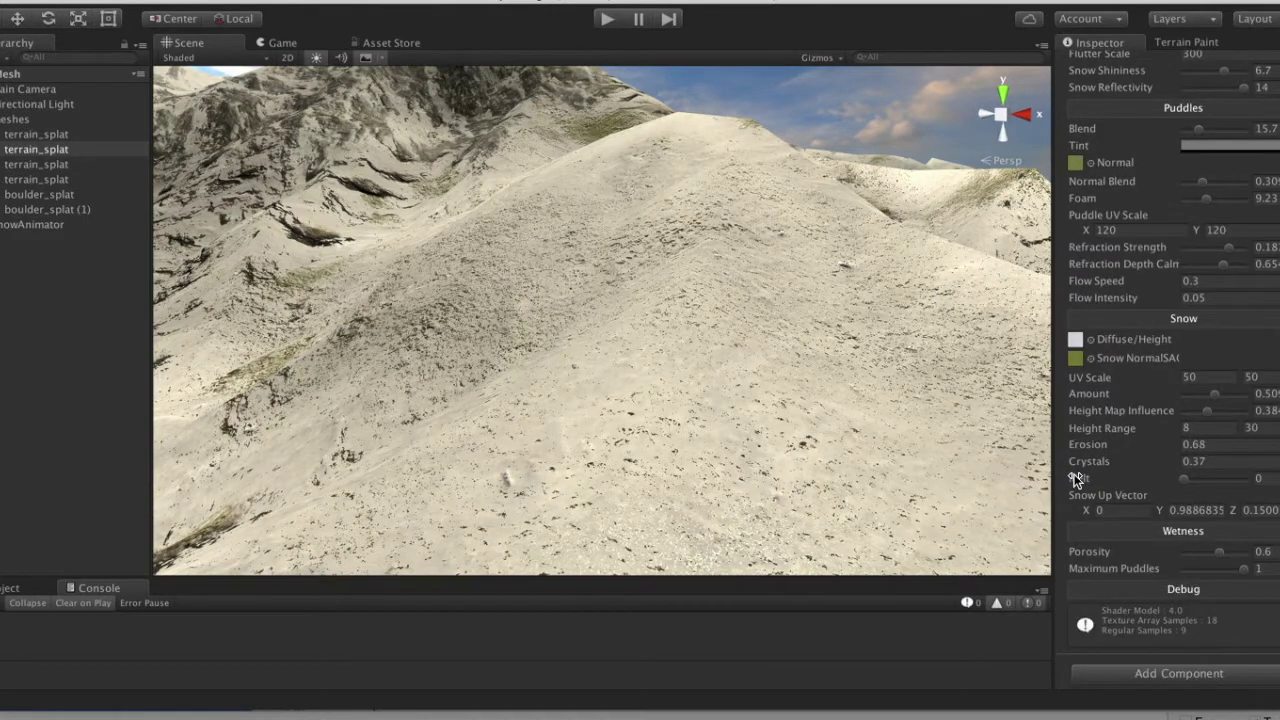
scroll(1076, 481, "up", 10)
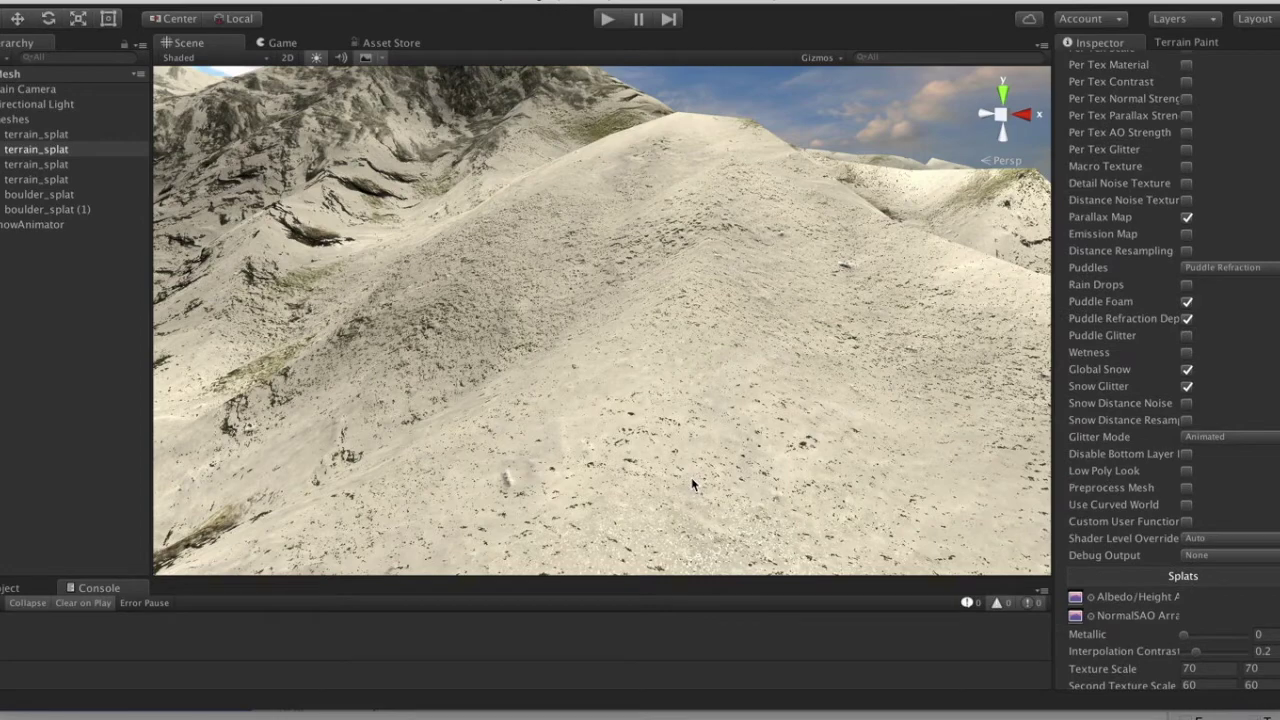
mouse_move(741, 236)
right_mouse_down()
mouse_move(737, 271)
mouse_move(729, 229)
right_mouse_up()
scroll(1082, 231, "up", 5)
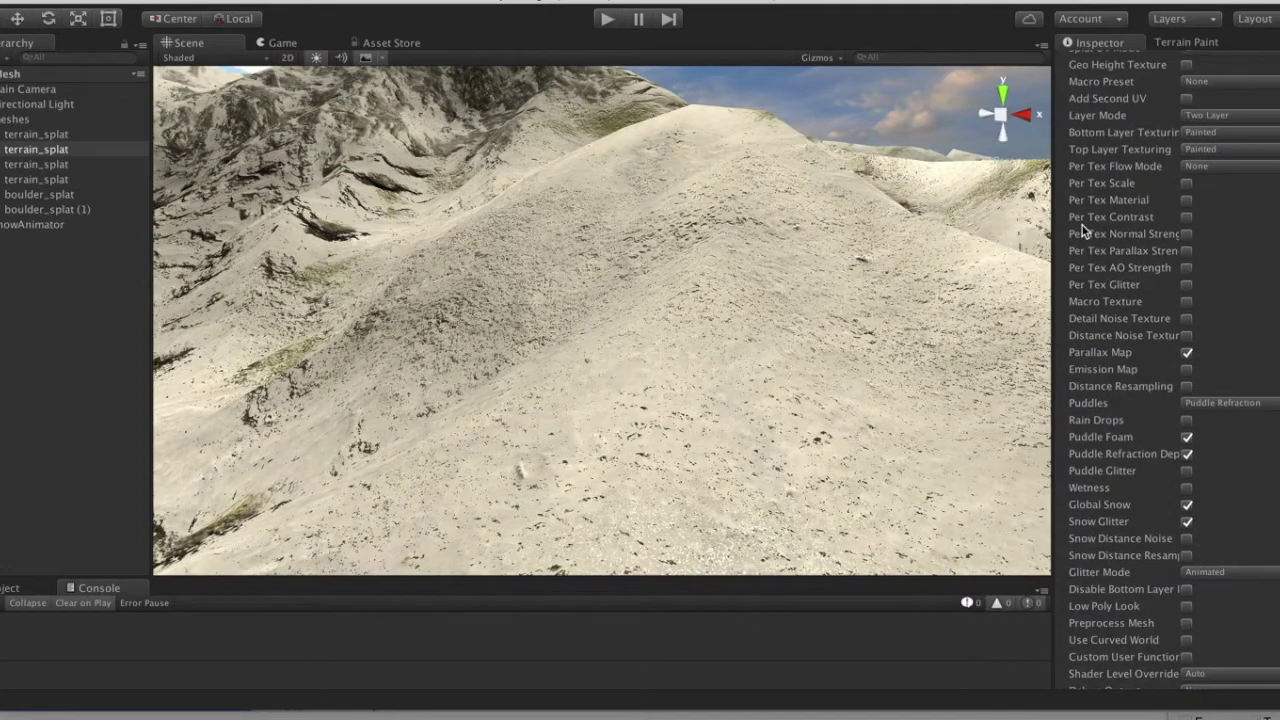
scroll(1082, 231, "up", 12)
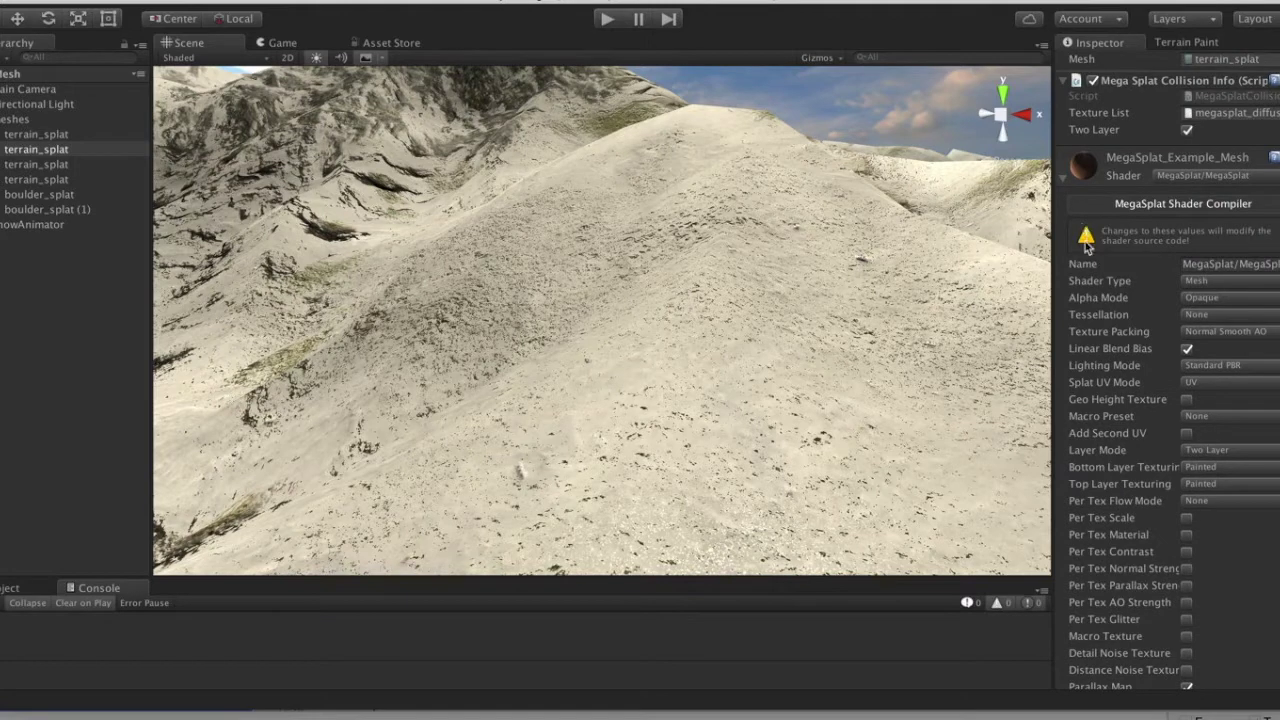
scroll(1143, 464, "down", 5)
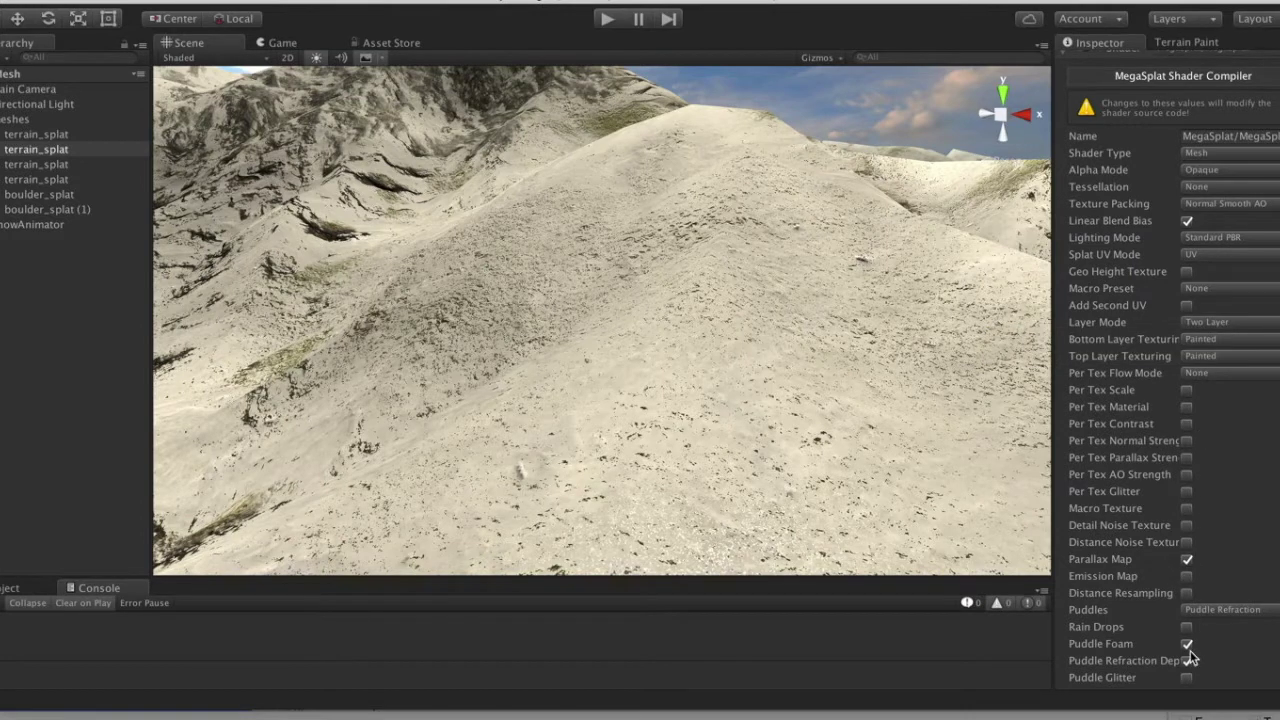
scroll(1205, 640, "down", 9)
left_click(1187, 493)
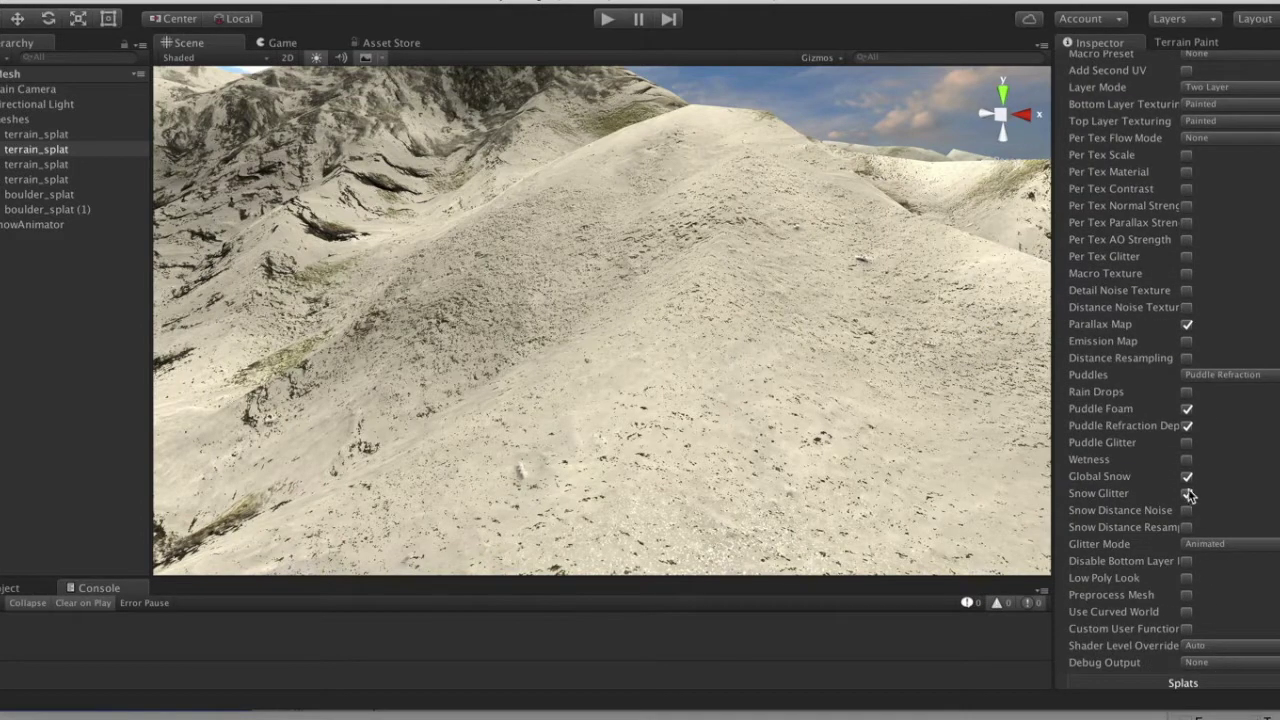
left_click(1186, 477)
left_click(1187, 493)
key("space")
Step: Enable Geo Height Texture on the terrain material and assign gradient_map_01 as its GeoTexture
scroll(1238, 300, "up", 6)
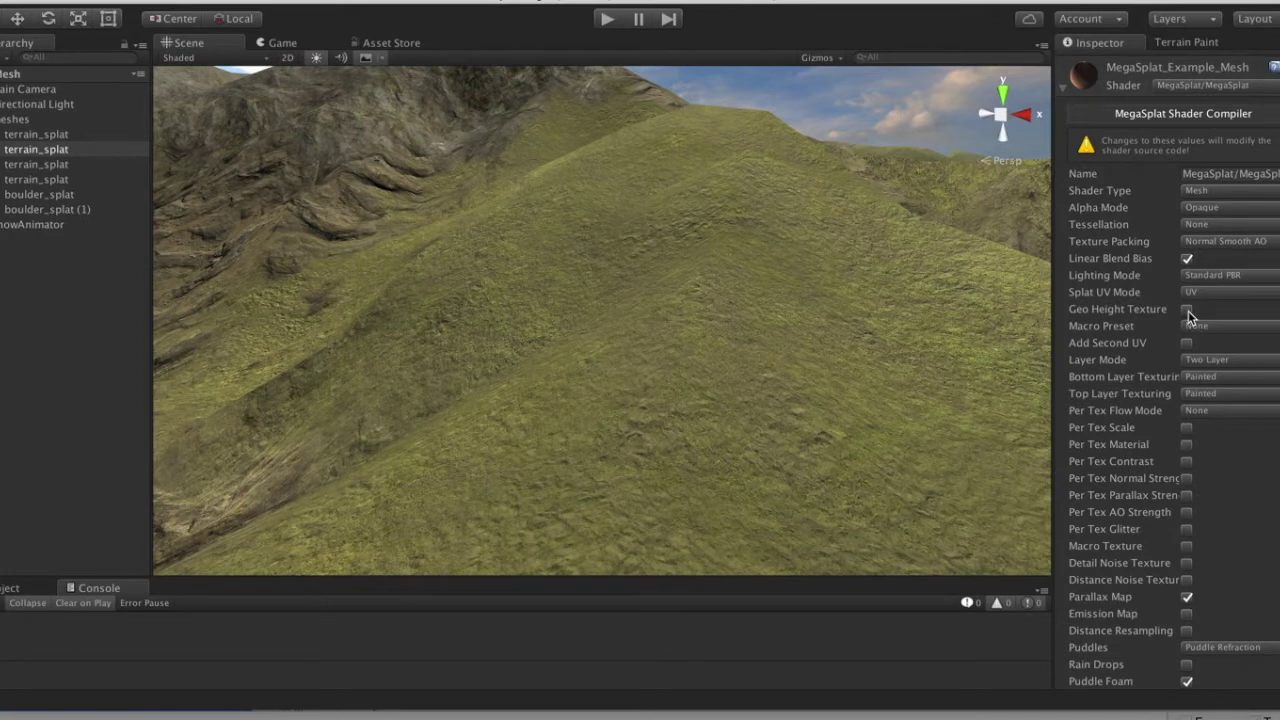
left_click(1187, 311)
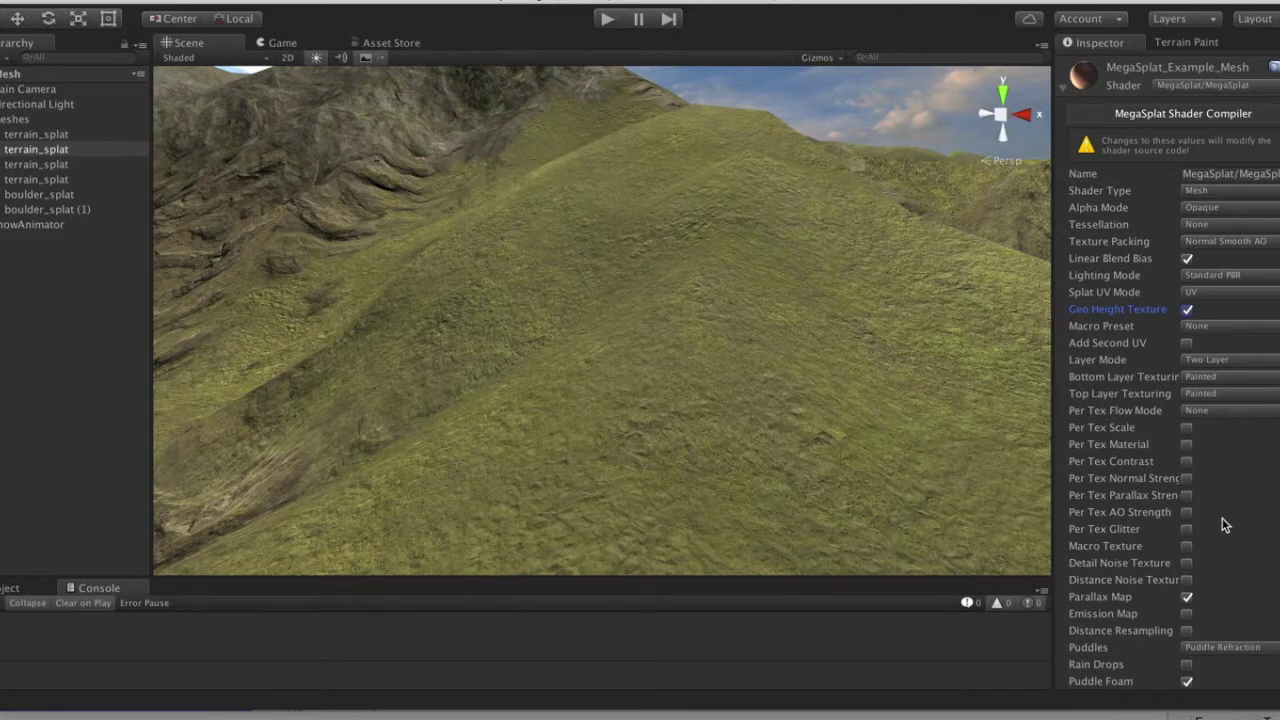
scroll(1225, 525, "down", 15)
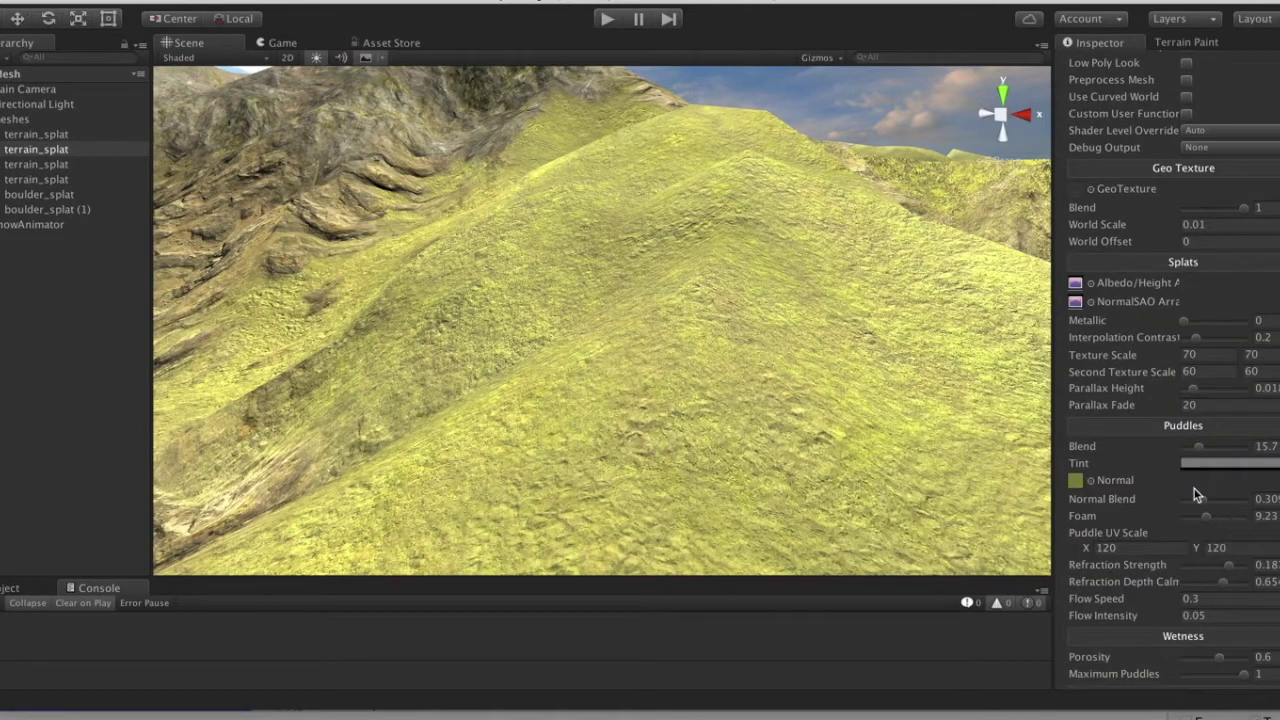
scroll(1130, 330, "up", 3)
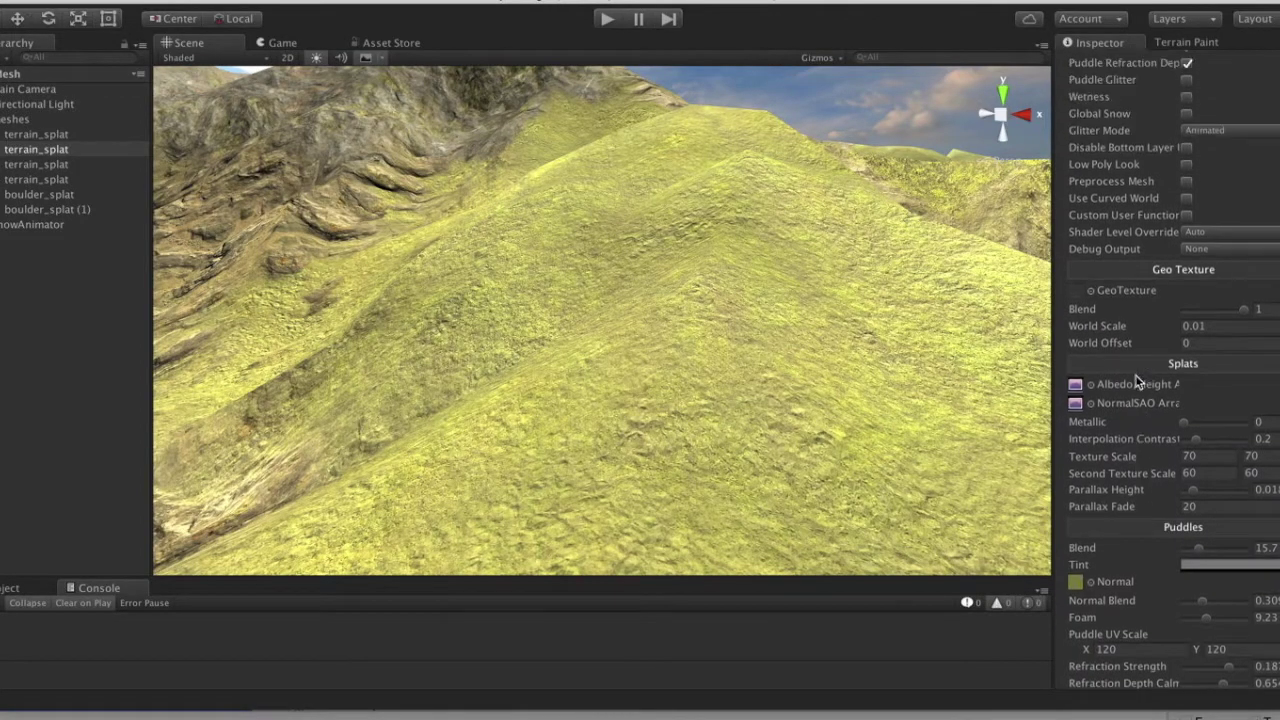
left_click(1092, 291)
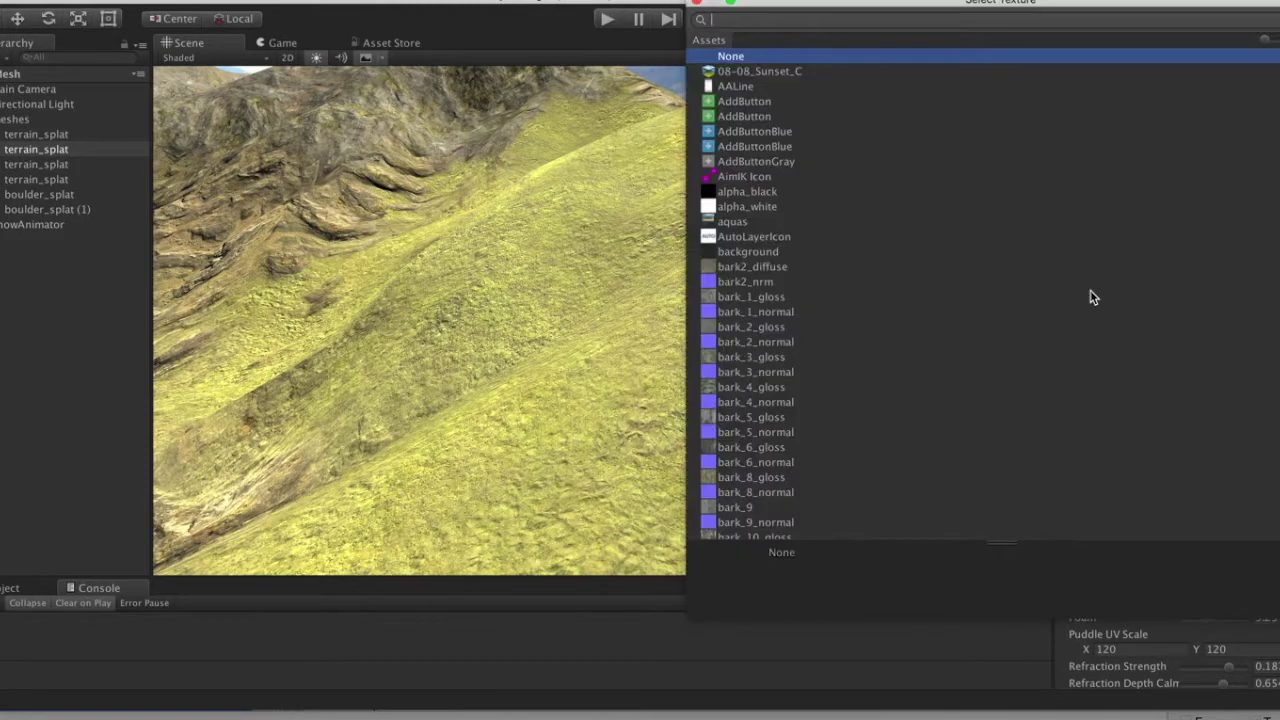
type("gra")
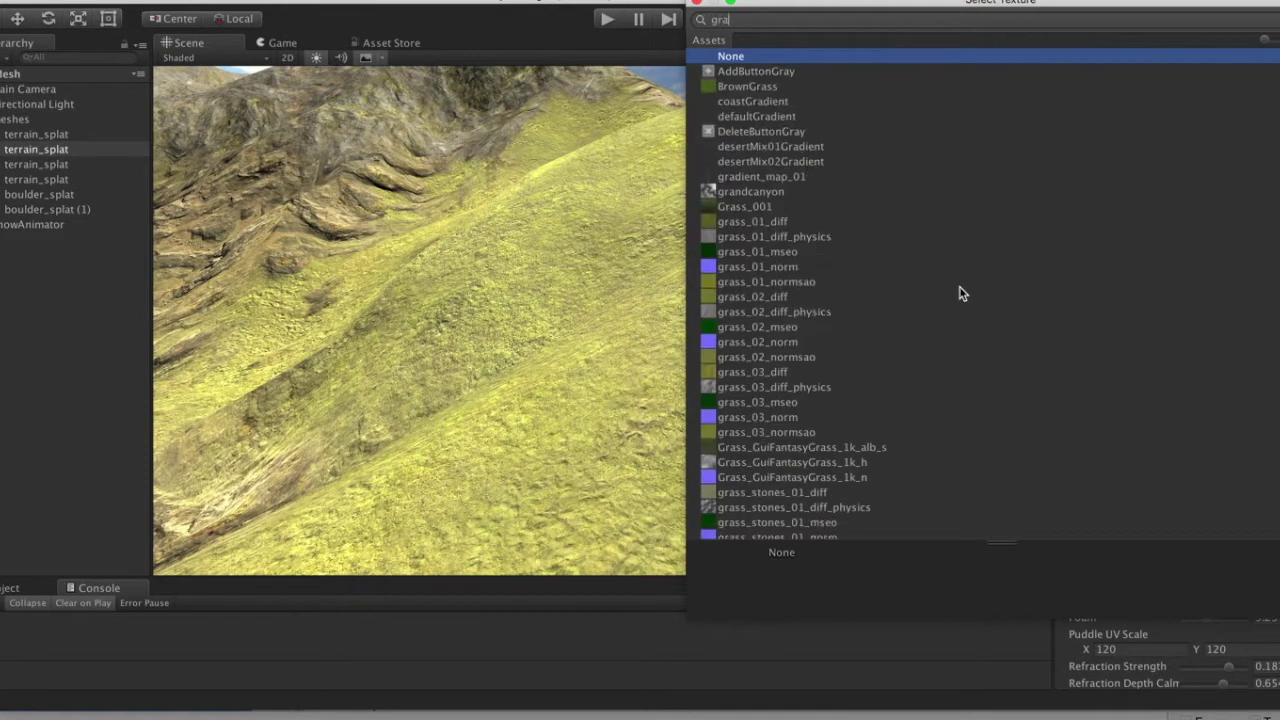
type("d")
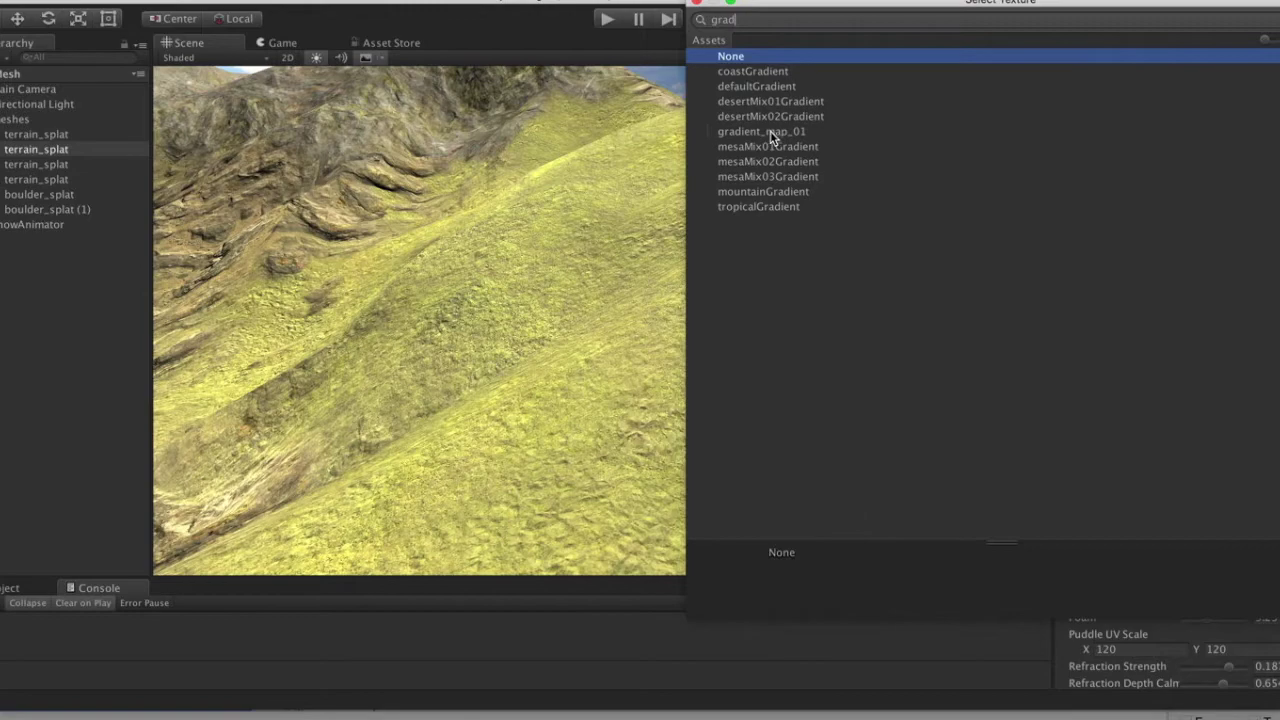
double_click(770, 133)
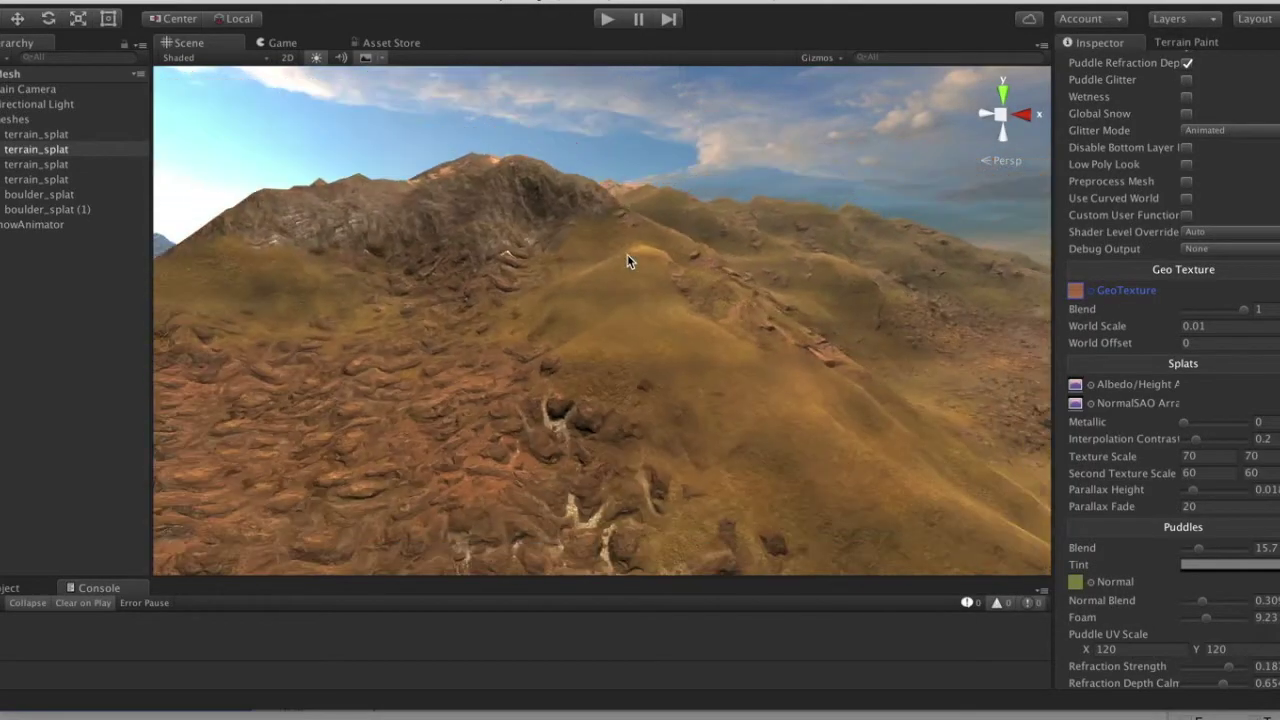
Step: Compare the terrain's look with the Geo Texture Blend at 0 and back at 1
right_click_drag(627, 260, 411, 231)
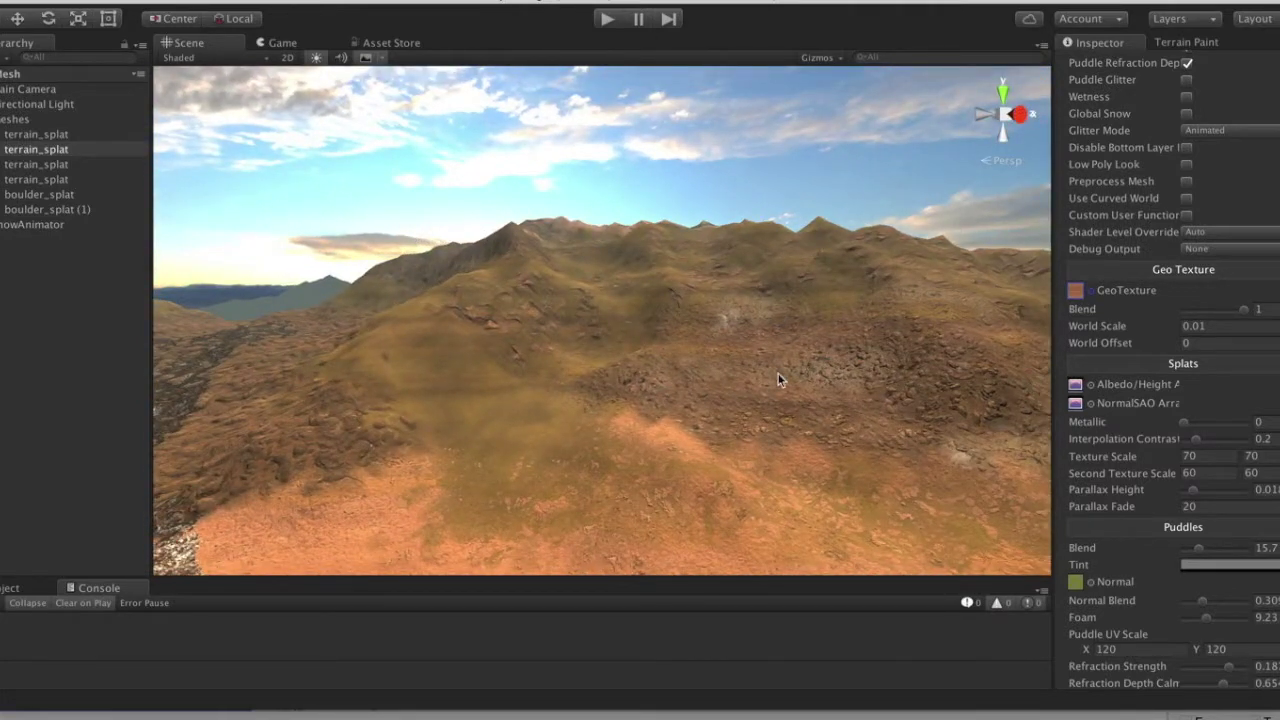
left_click_drag(1246, 316, 1120, 320)
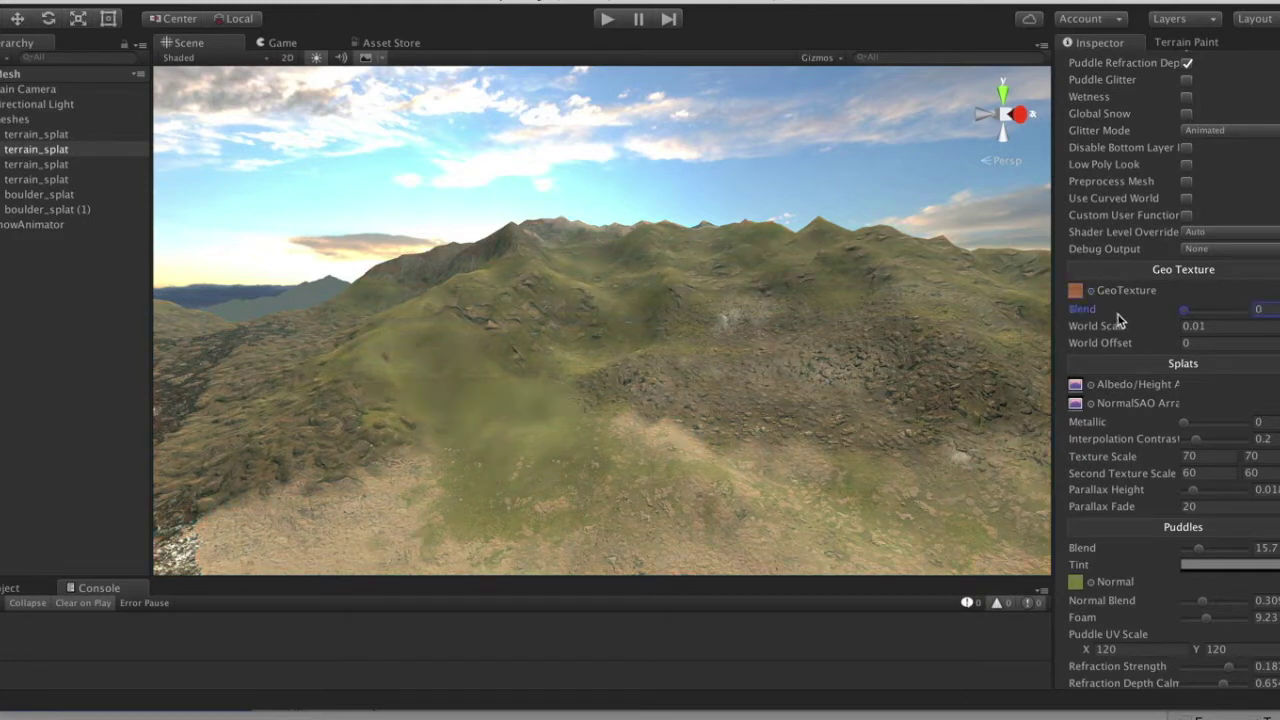
left_click(1246, 314)
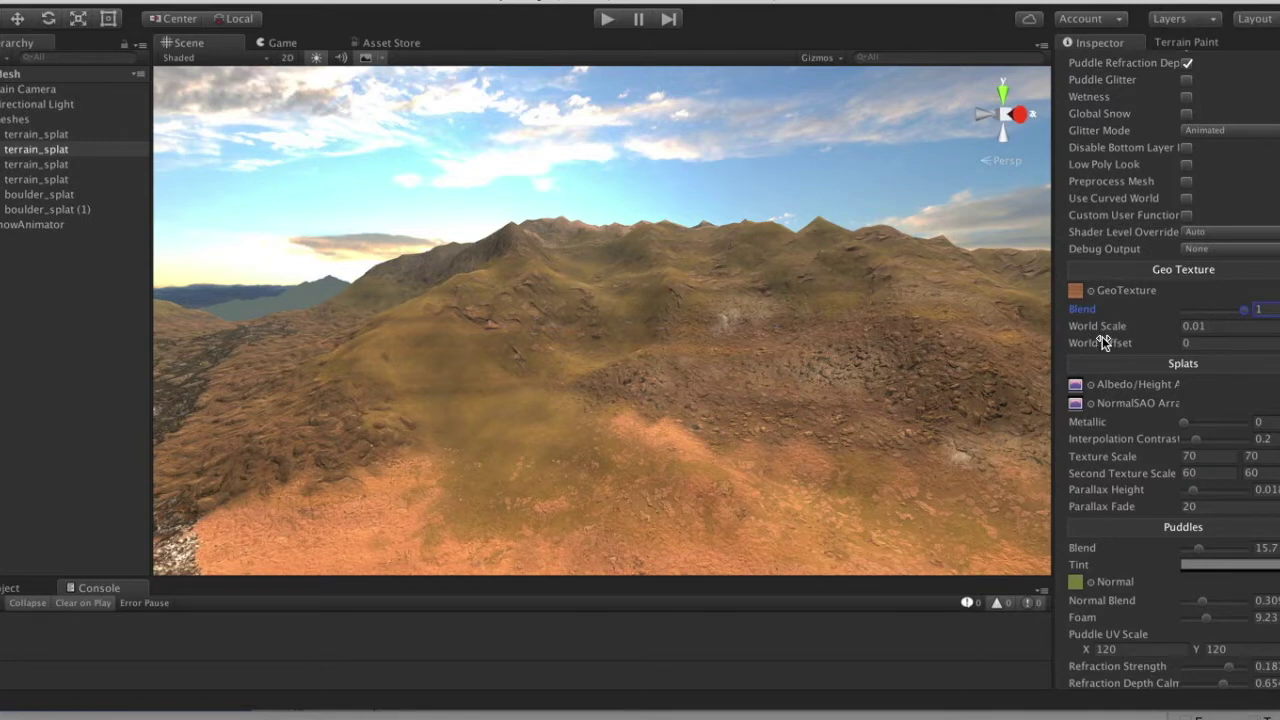
Step: Set the Geo Texture World Offset to 3.9 and inspect the colour bands across the terrain
mouse_move(1140, 346)
left_mouse_down()
mouse_move(1123, 346)
mouse_move(1135, 347)
left_mouse_up()
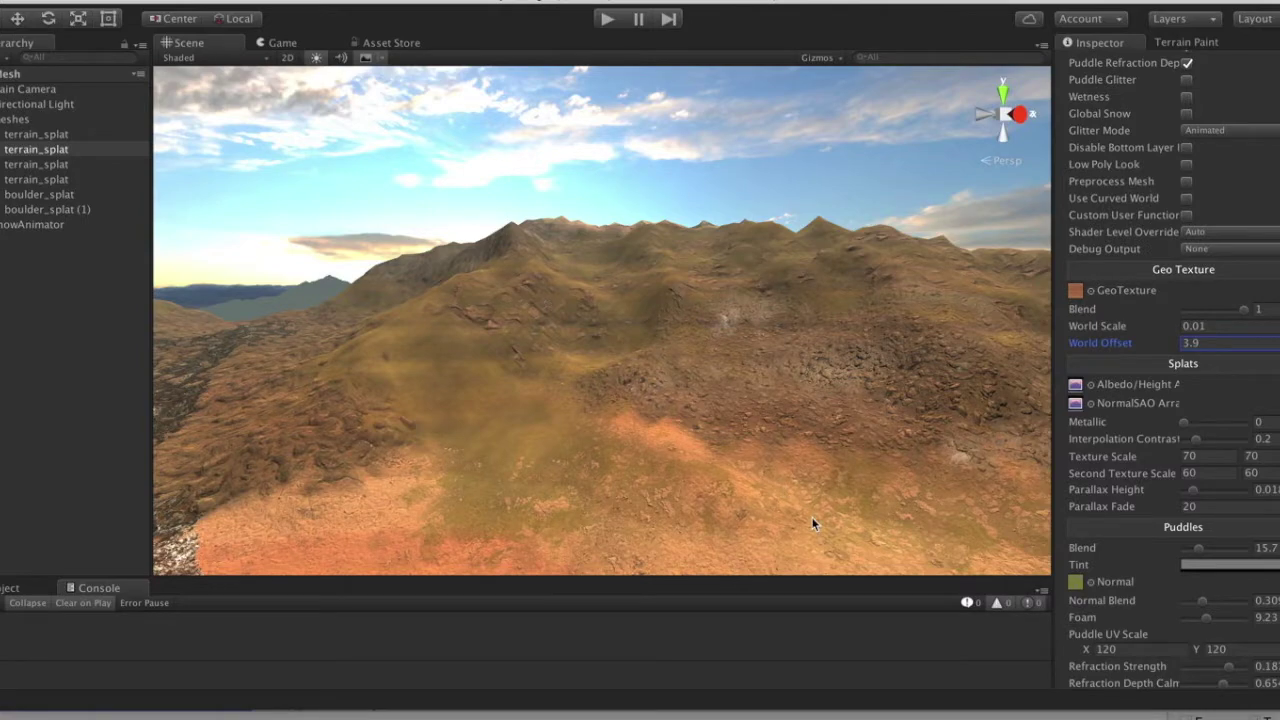
right_click_drag(470, 405, 190, 494)
right_click_drag(182, 530, 507, 436)
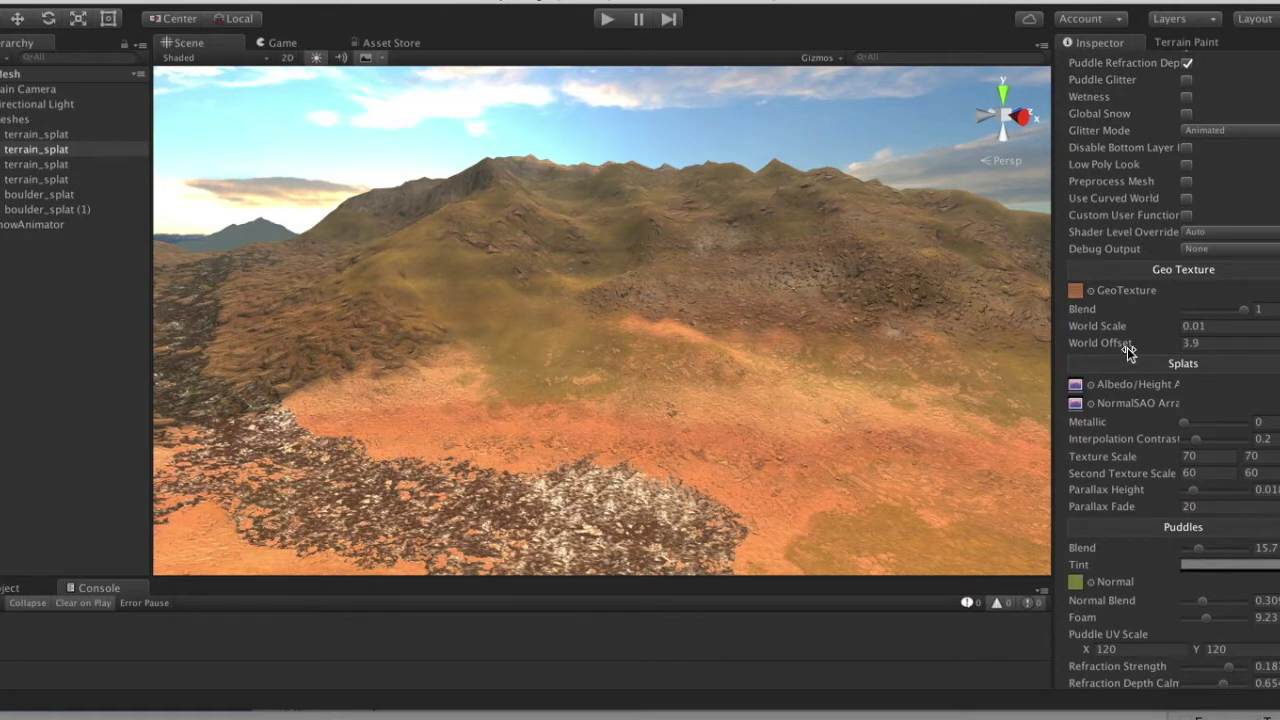
Step: Set the terrain shader's Macro Preset to Fade To Macro
scroll(1128, 350, "up", 3)
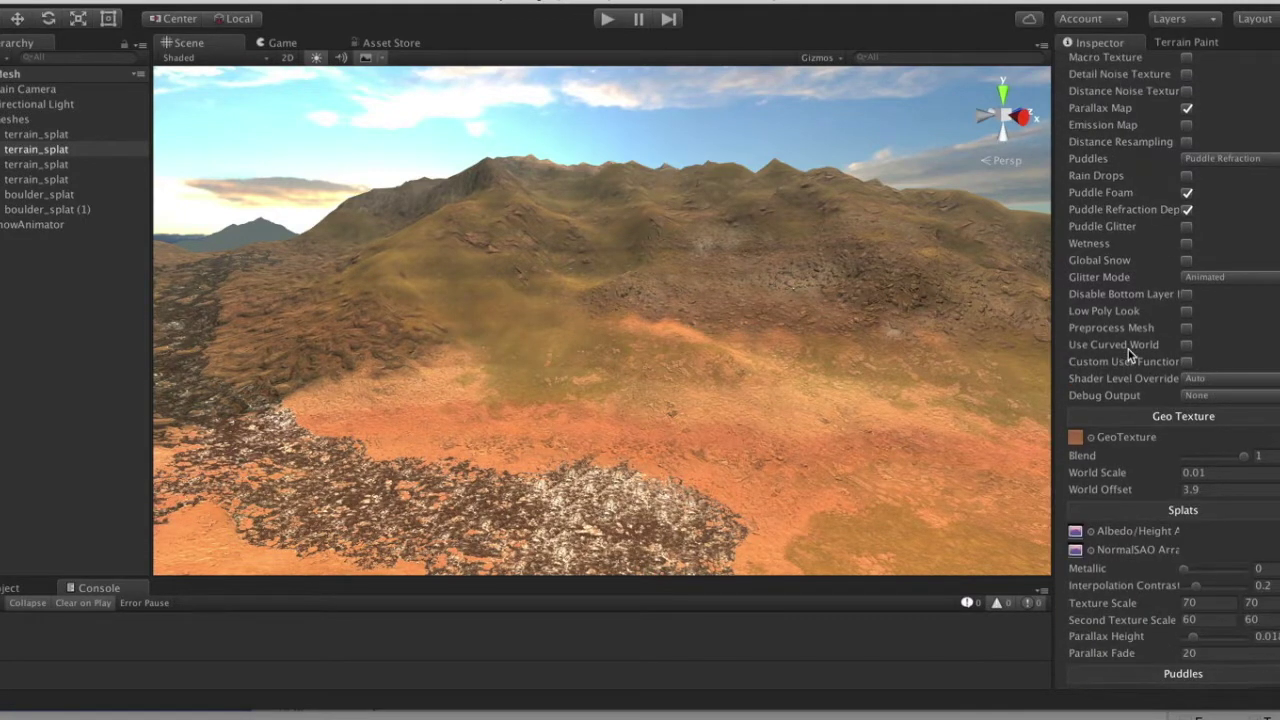
scroll(1128, 352, "up", 6)
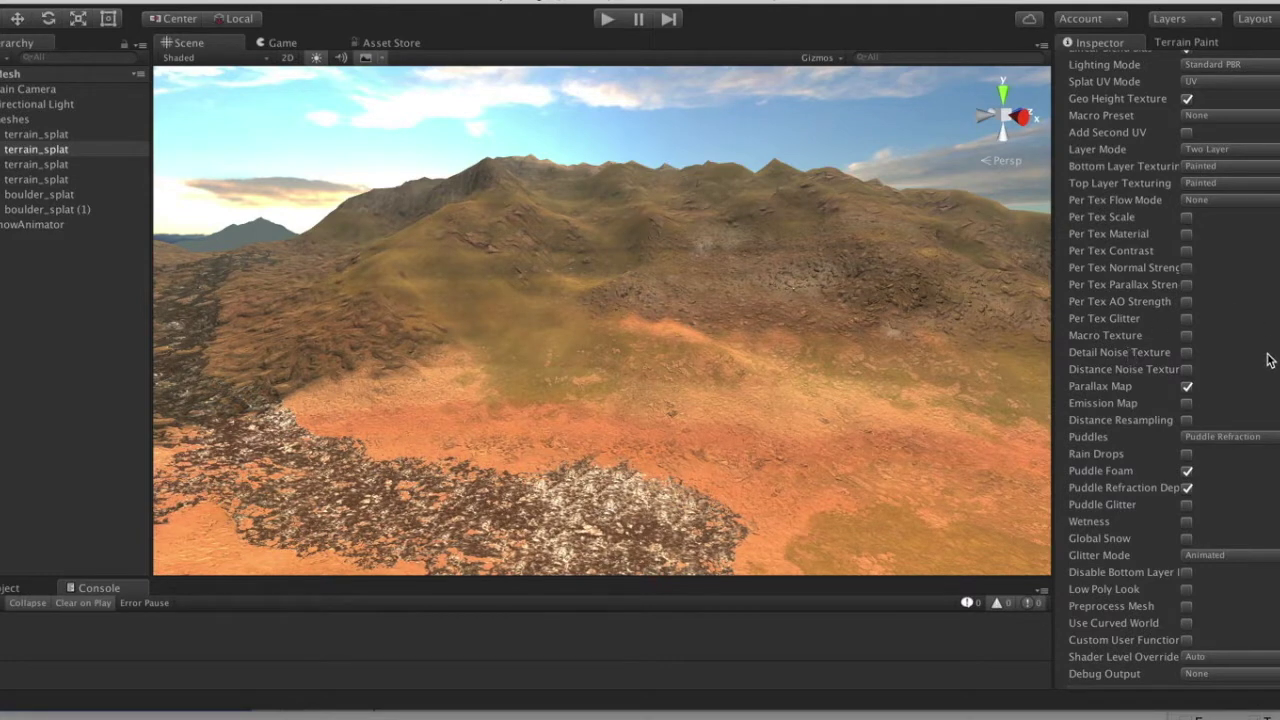
scroll(1268, 360, "up", 5)
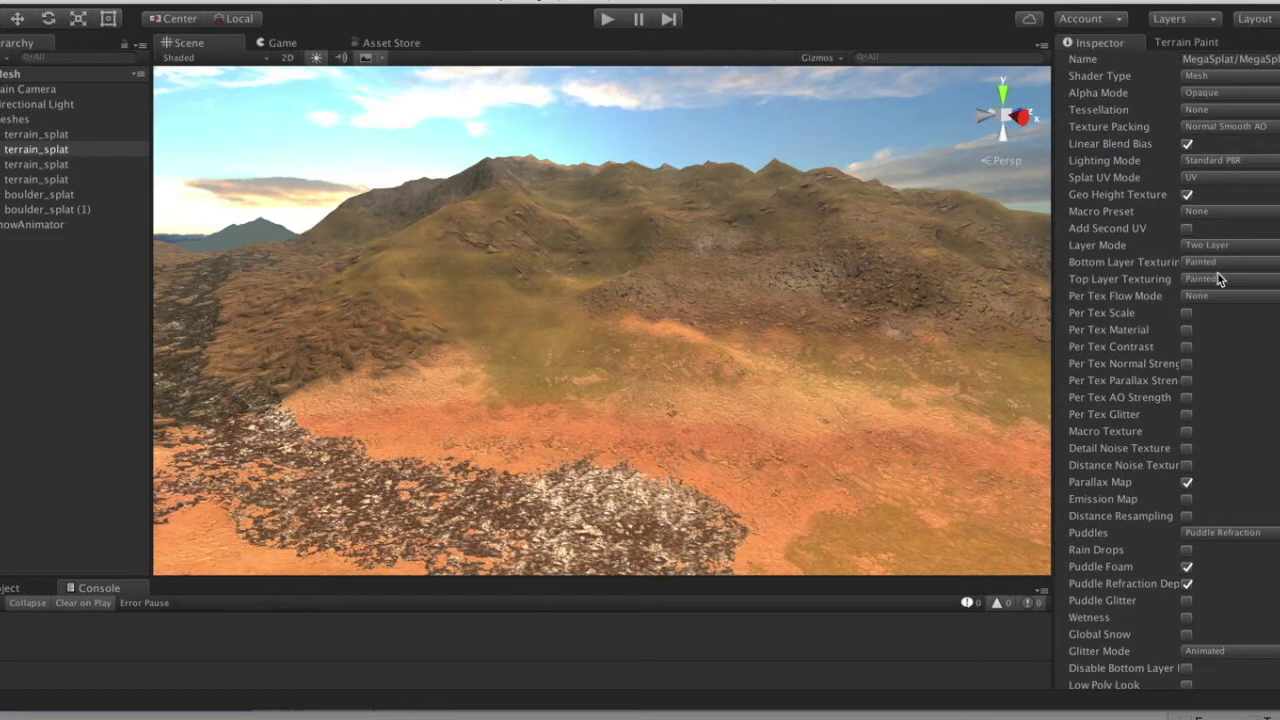
scroll(1209, 466, "down", 15)
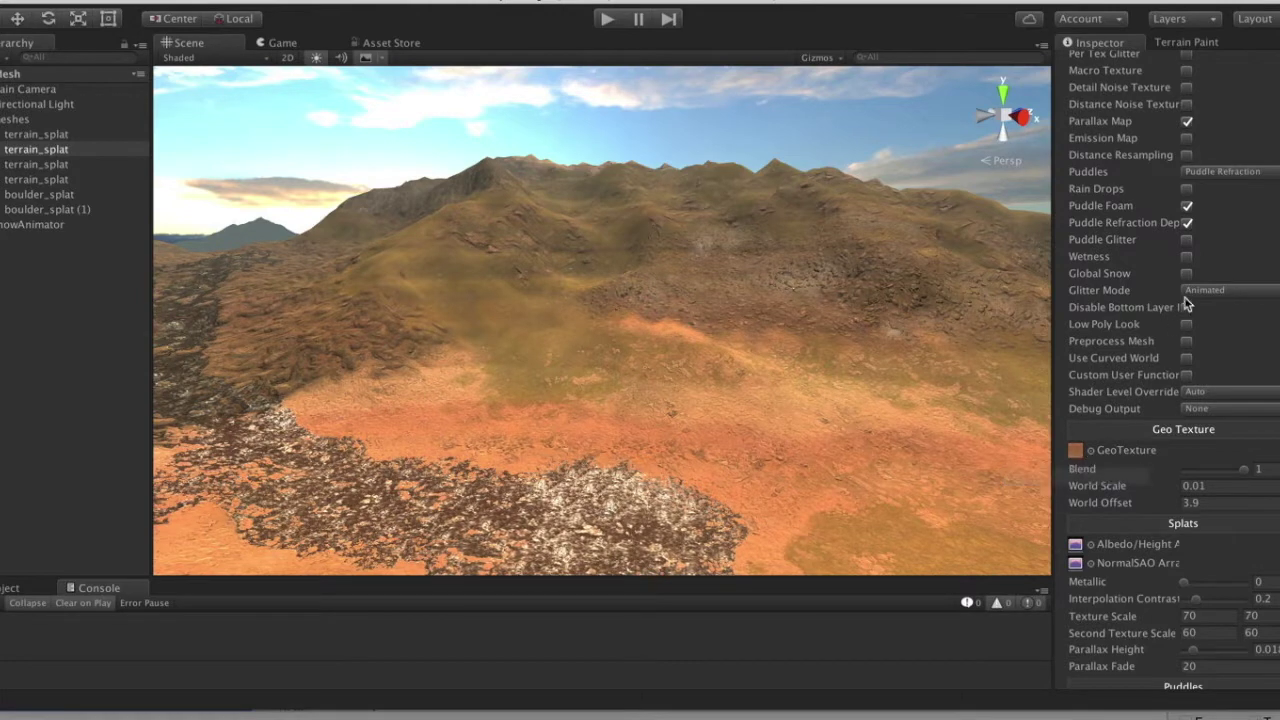
scroll(1187, 302, "up", 3)
scroll(1187, 300, "up", 10)
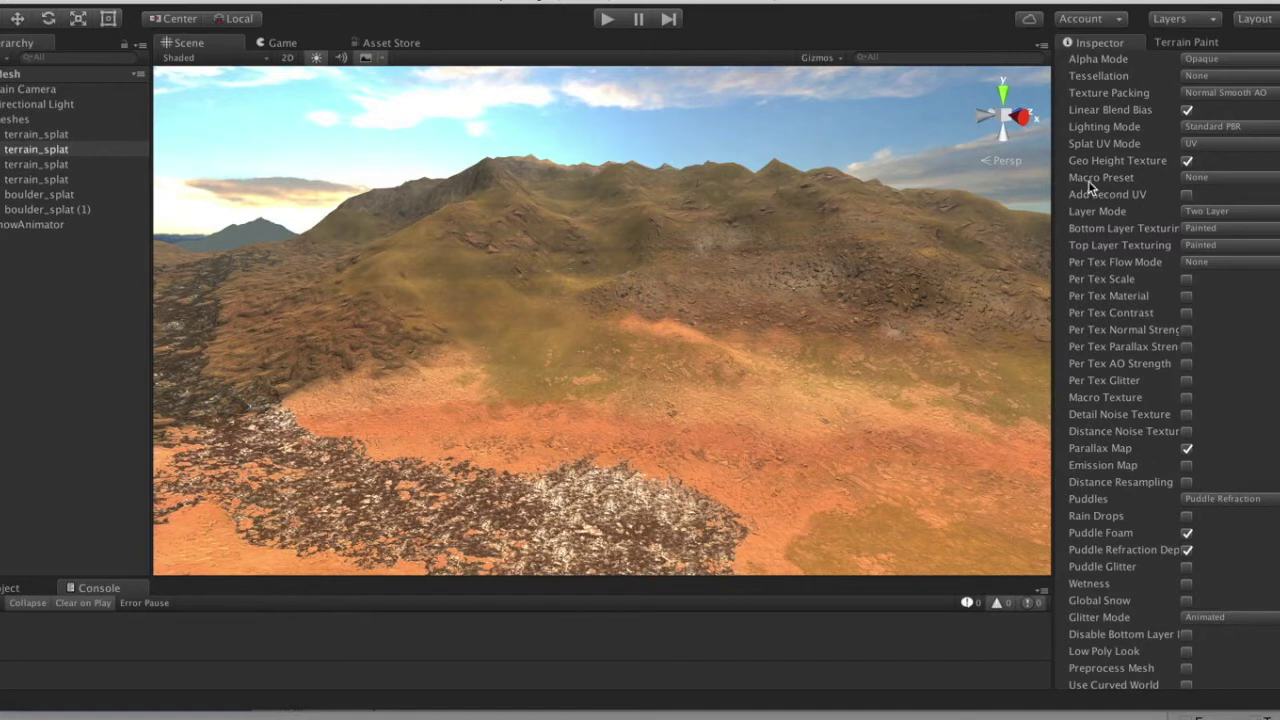
scroll(1084, 185, "up", 2)
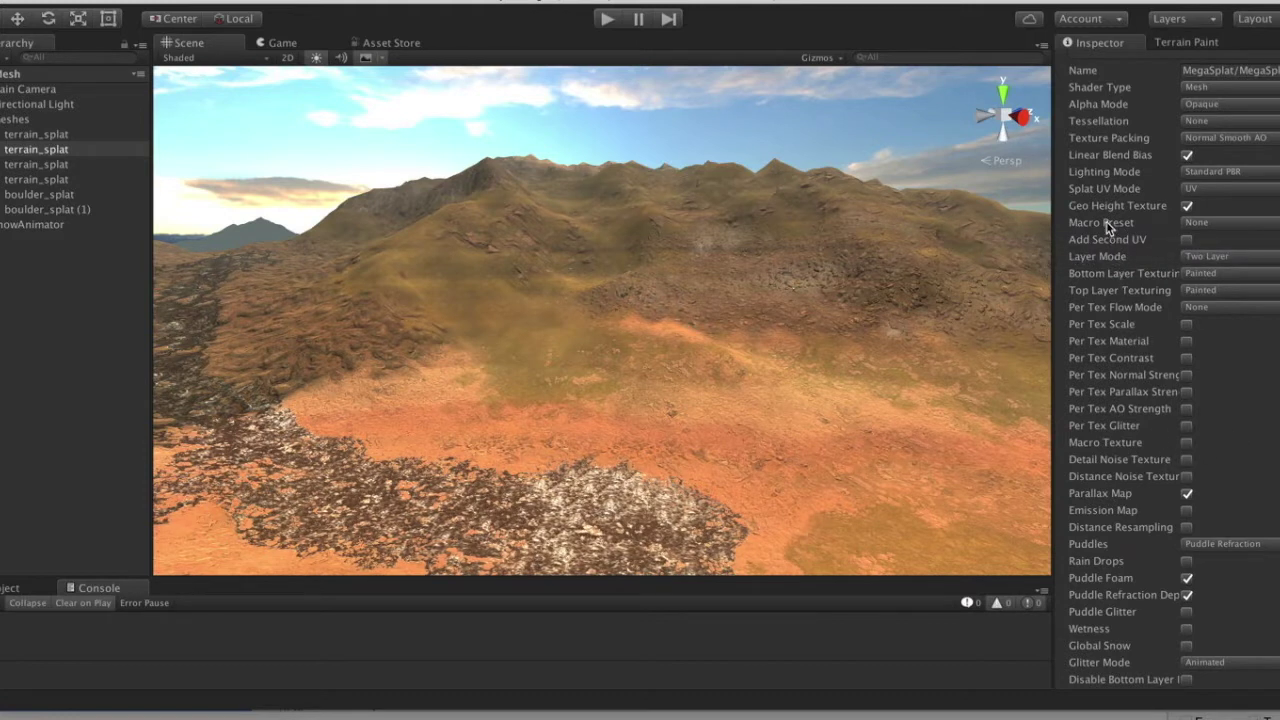
left_click(1218, 224)
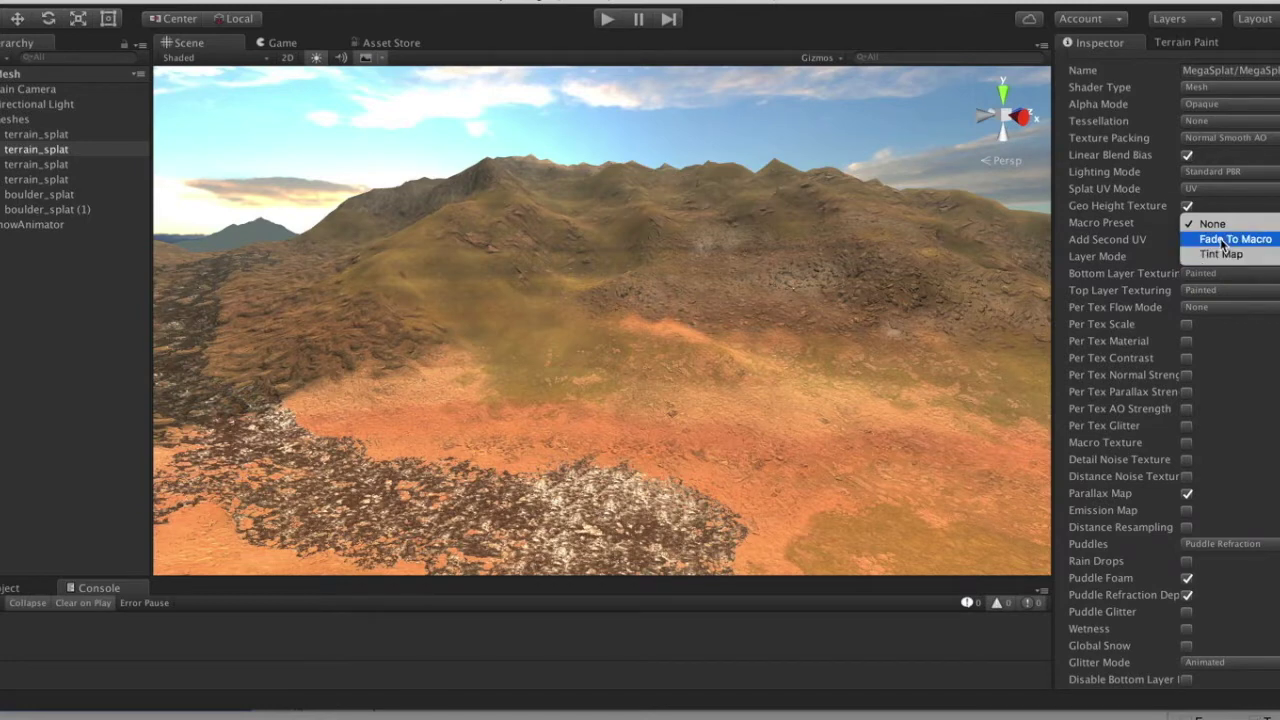
left_click(1222, 240)
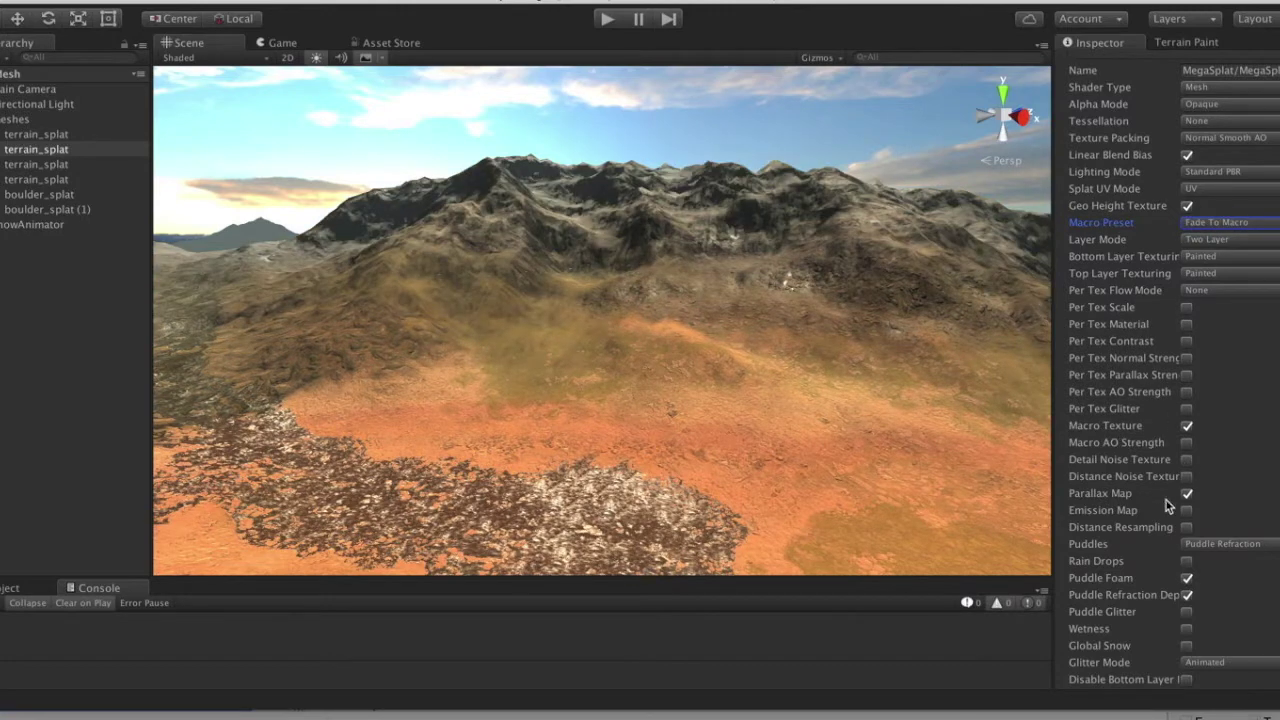
Step: Review the new Macro Texture settings and the related options in the terrain material's shader compiler list
scroll(1166, 500, "down", 3)
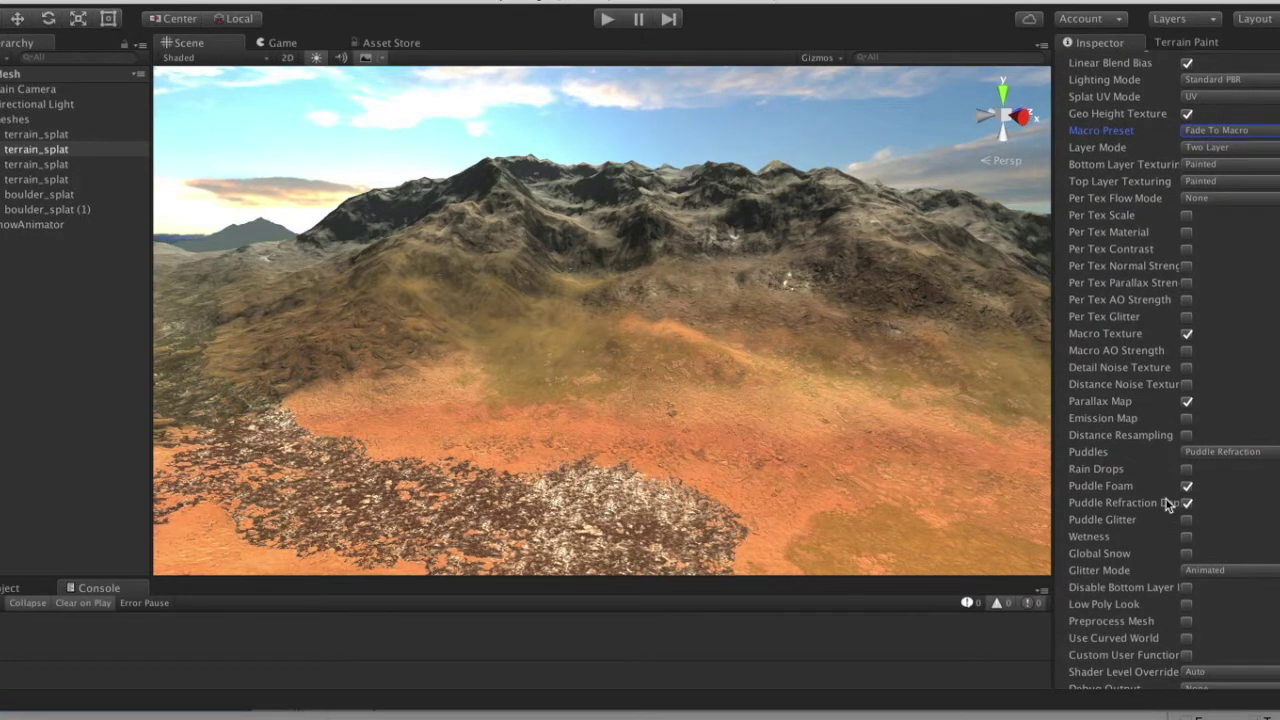
scroll(1174, 516, "down", 10)
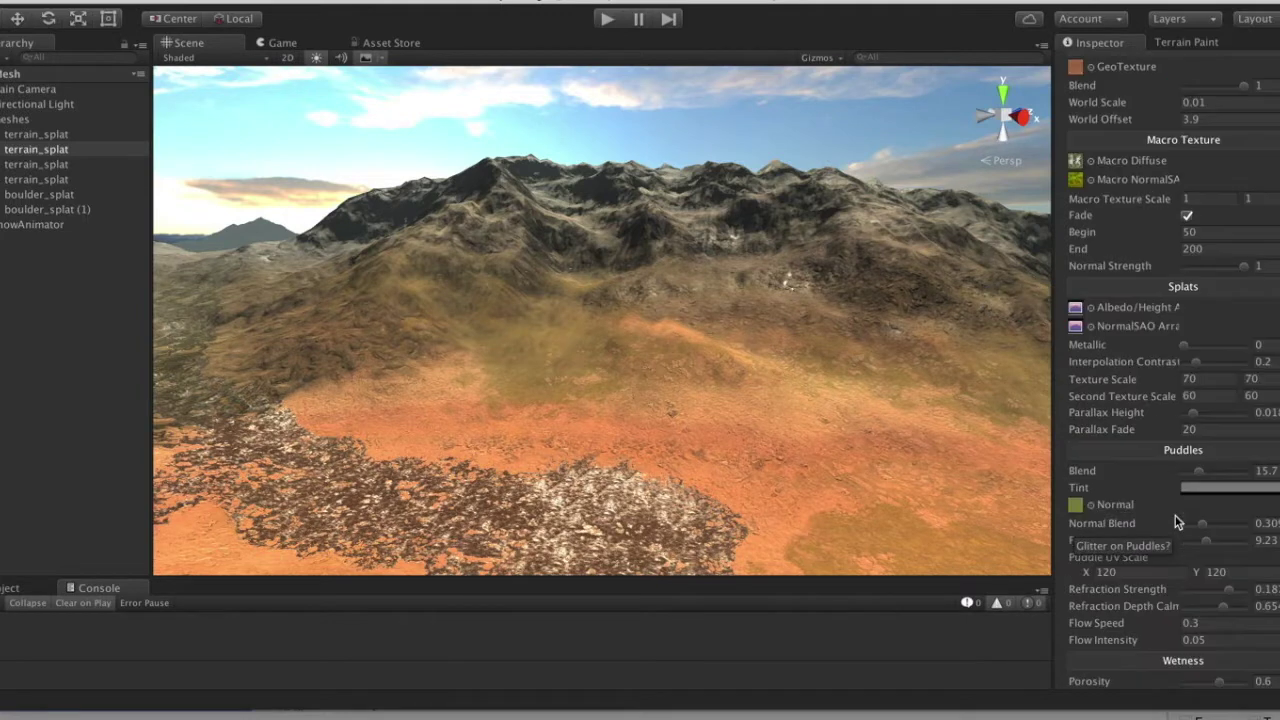
scroll(1175, 518, "up", 10)
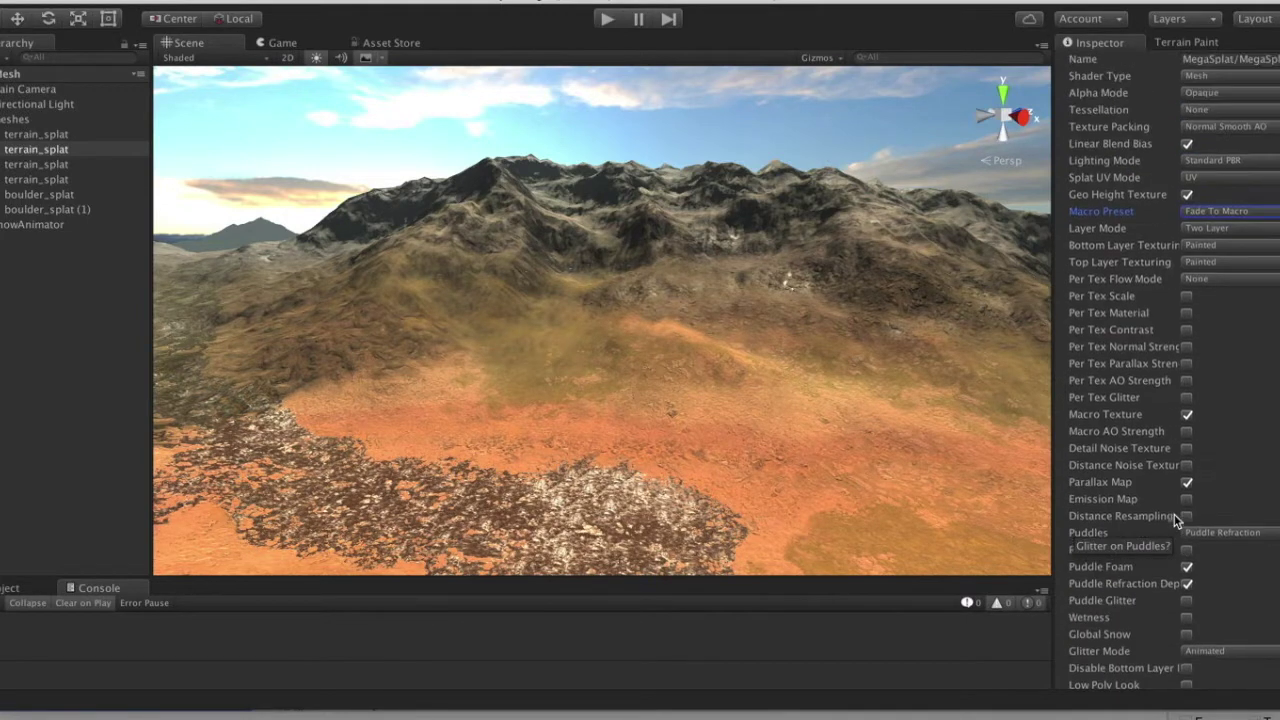
scroll(1176, 519, "up", 2)
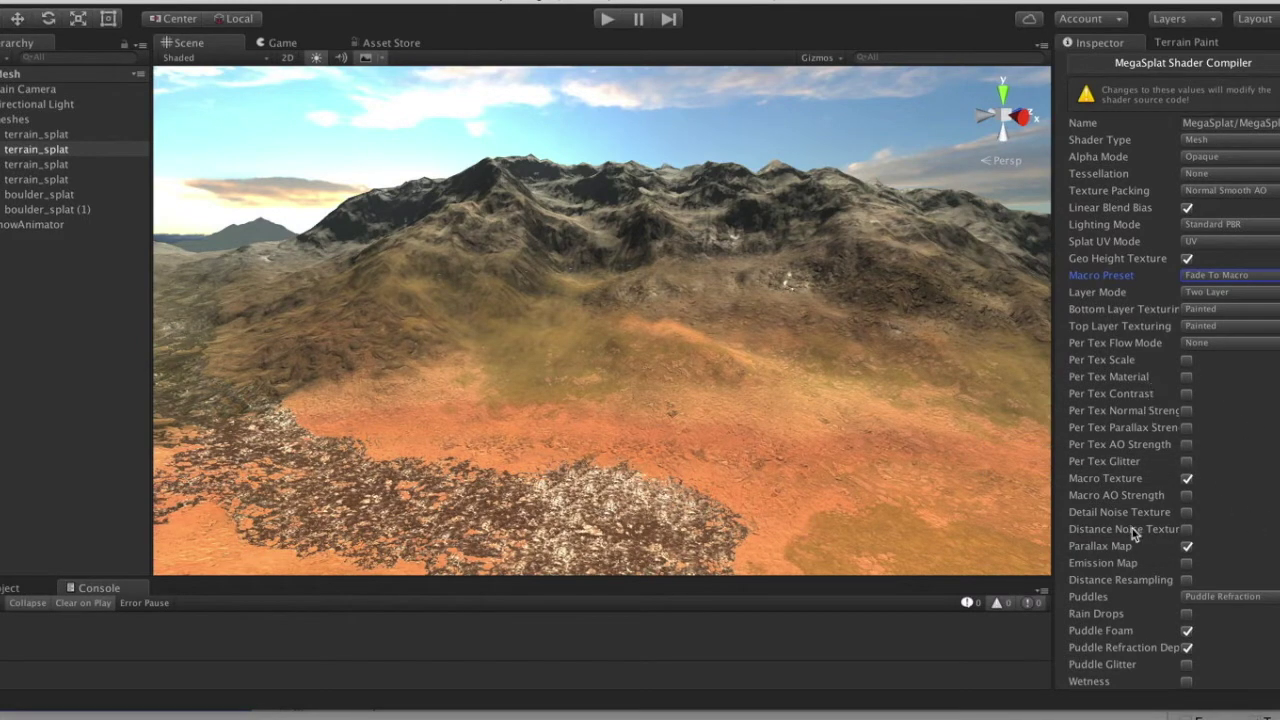
scroll(1133, 533, "down", 5)
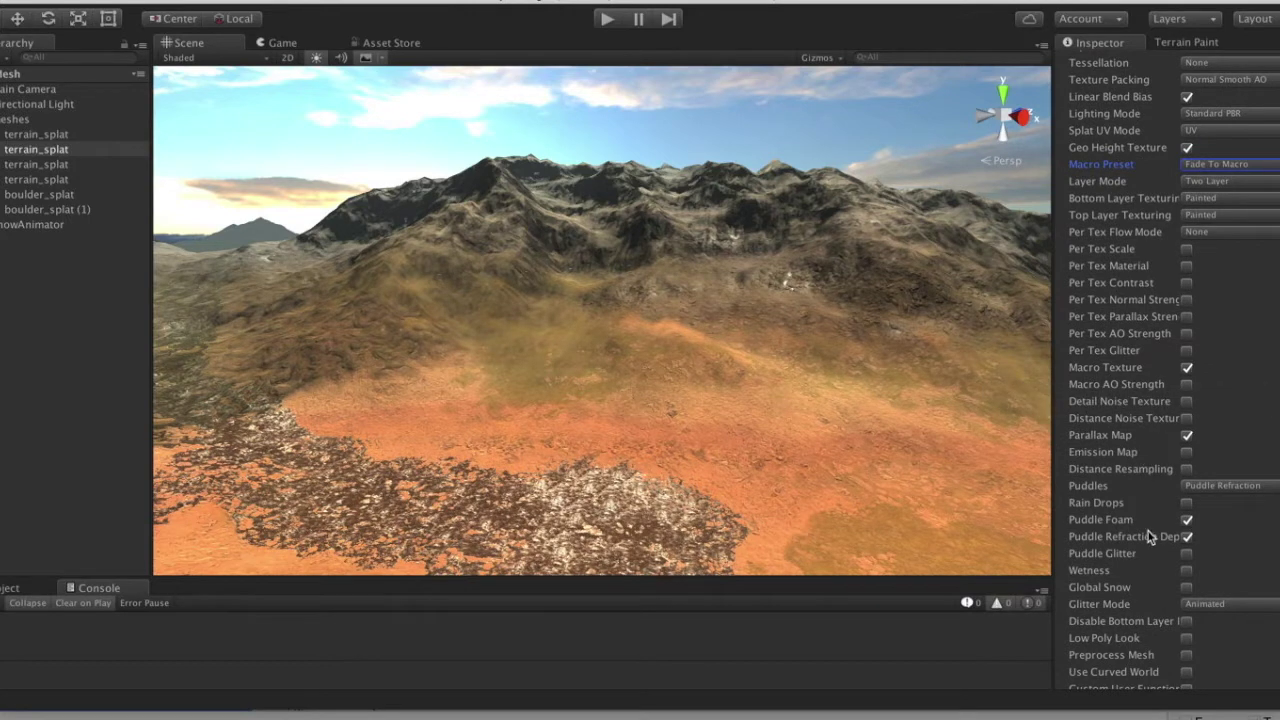
scroll(1148, 535, "up", 6)
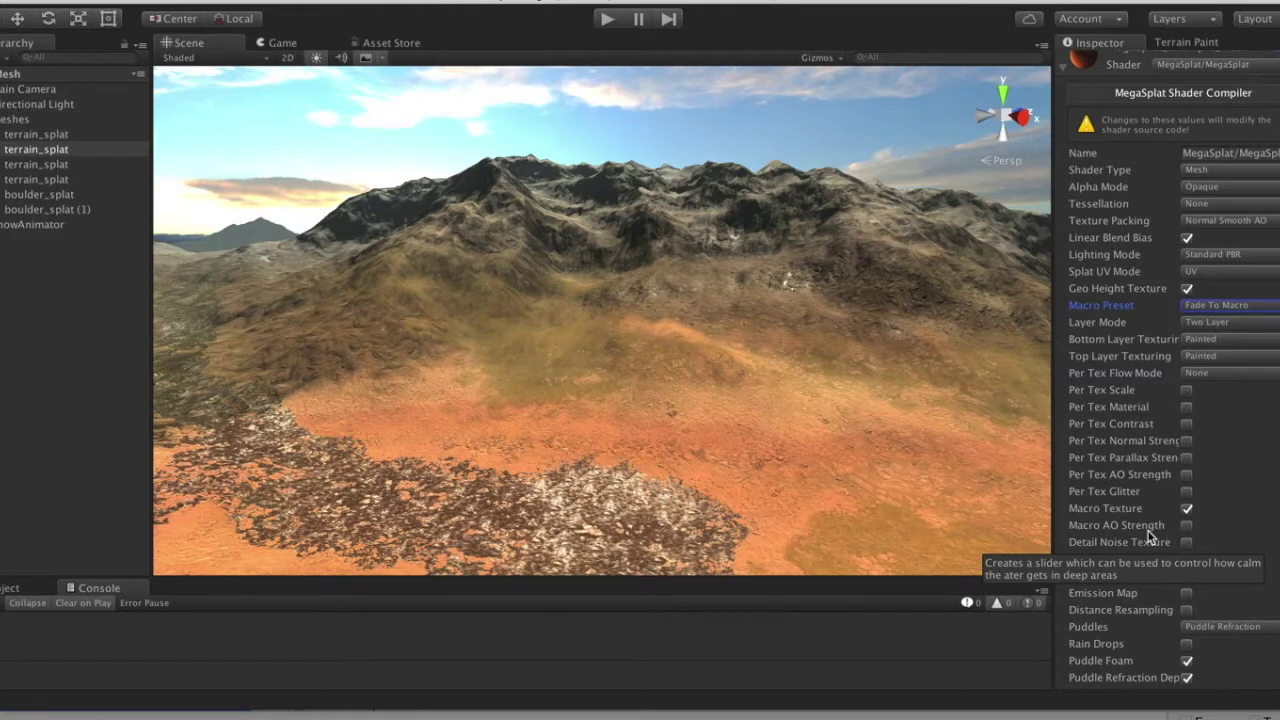
Step: Examine the Macro Texture fade settings and inspect how the macro texture blends across the nearby and distant terrain
scroll(1149, 536, "down", 15)
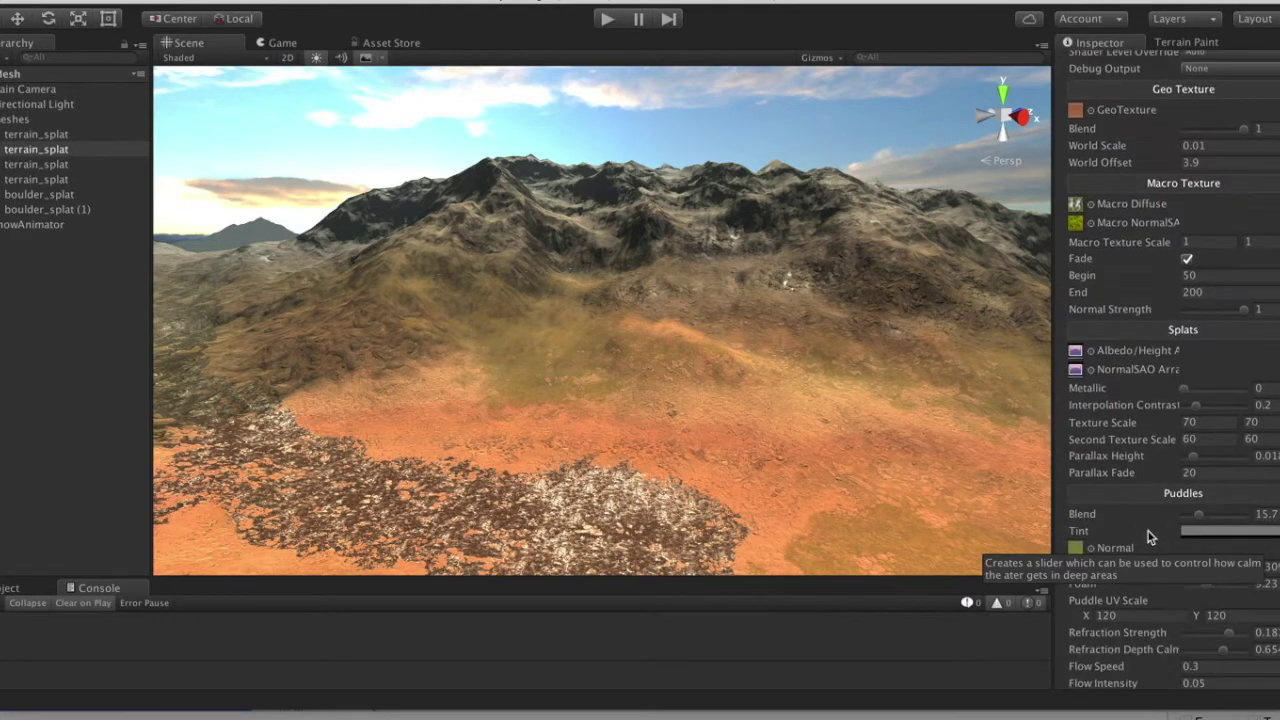
scroll(1148, 531, "down", 2)
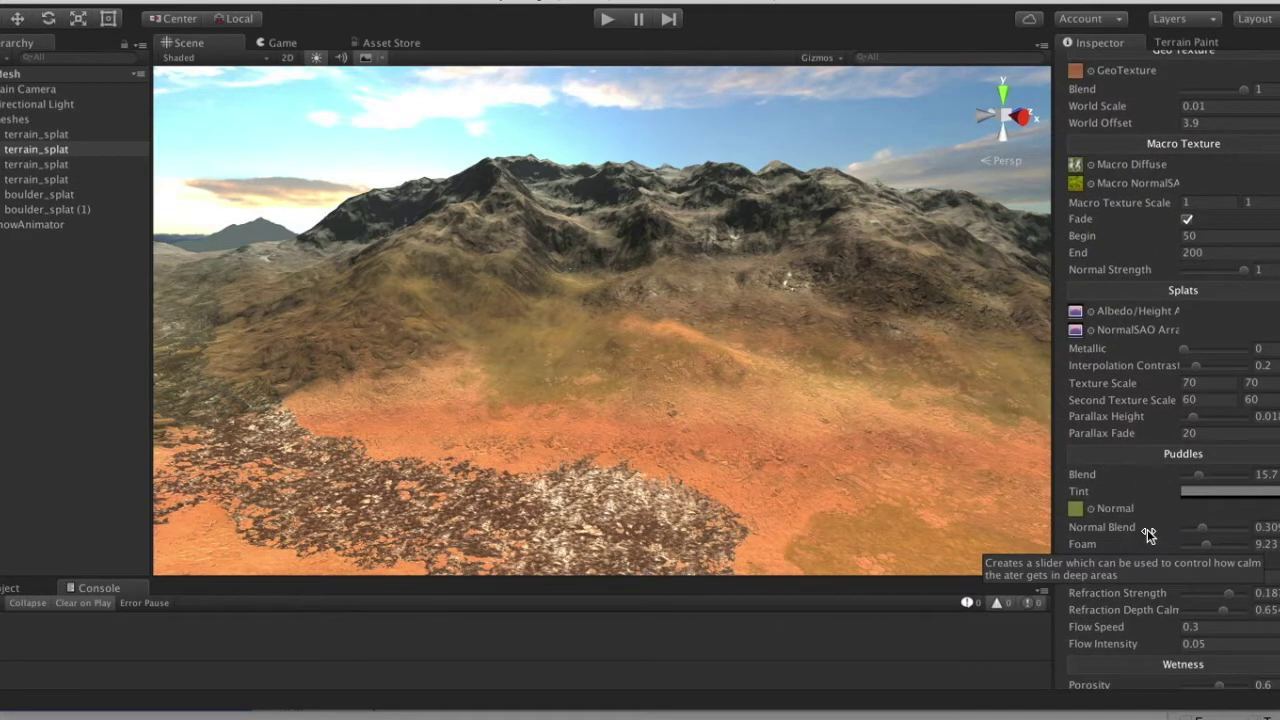
scroll(1147, 529, "up", 4)
scroll(1147, 529, "up", 1)
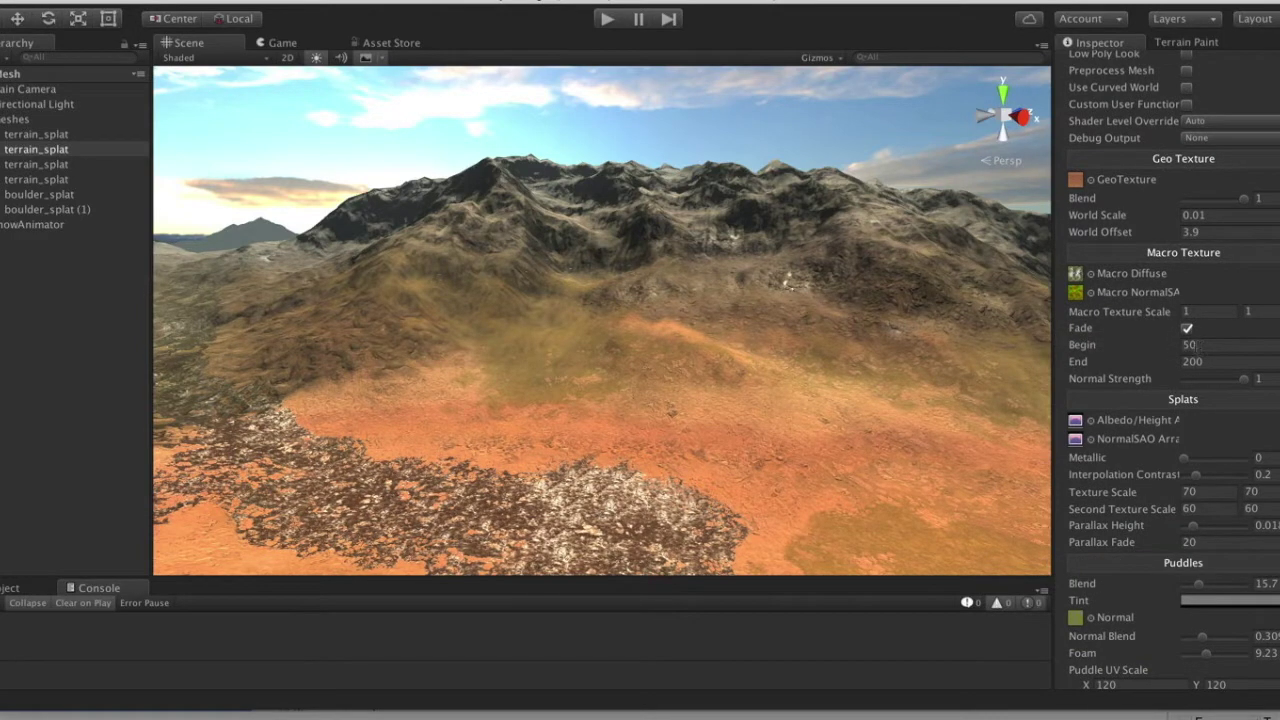
right_click_drag(879, 296, 824, 333)
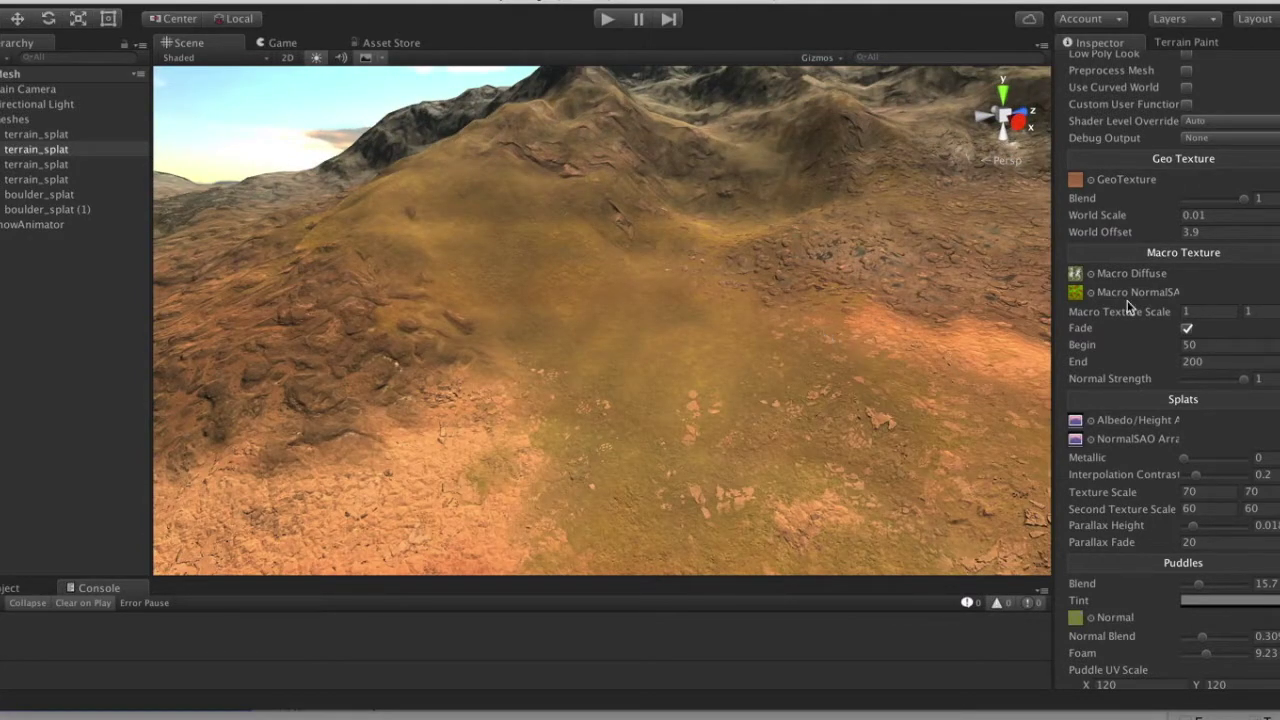
Step: Set the terrain shader's Macro Preset to None
scroll(1168, 252, "up", 8)
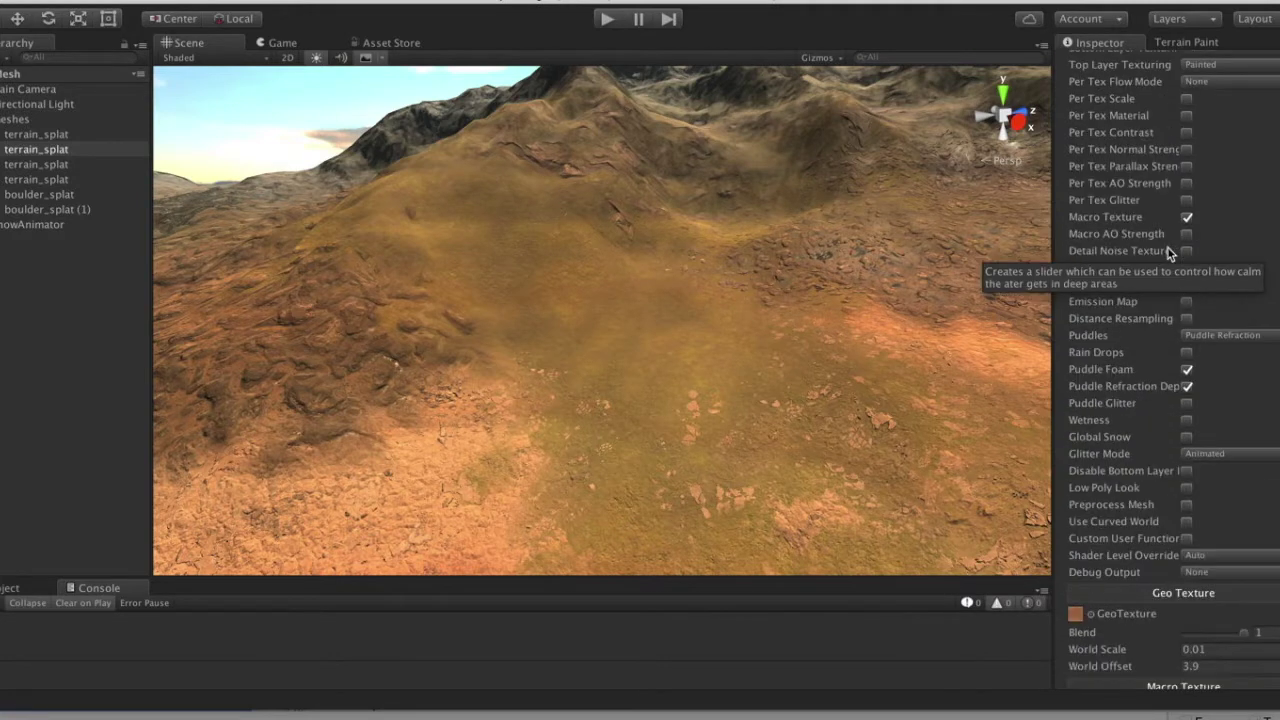
scroll(1168, 248, "up", 1)
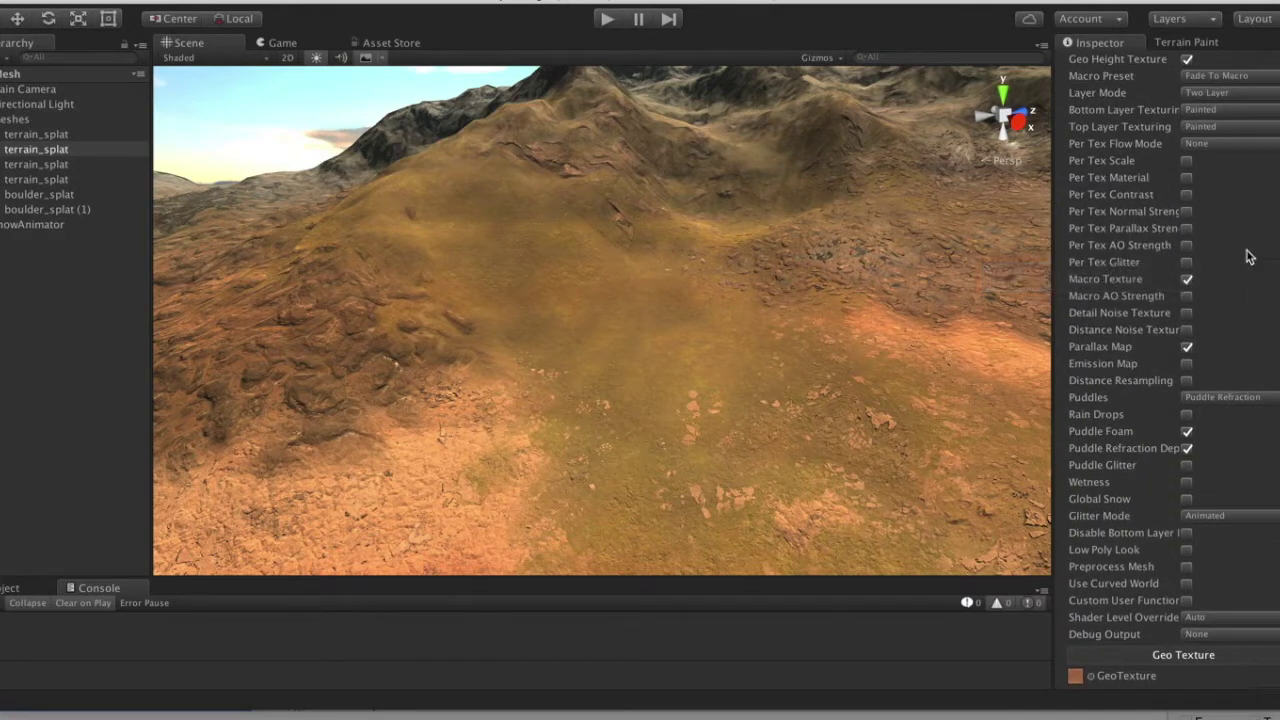
scroll(1246, 212, "up", 3)
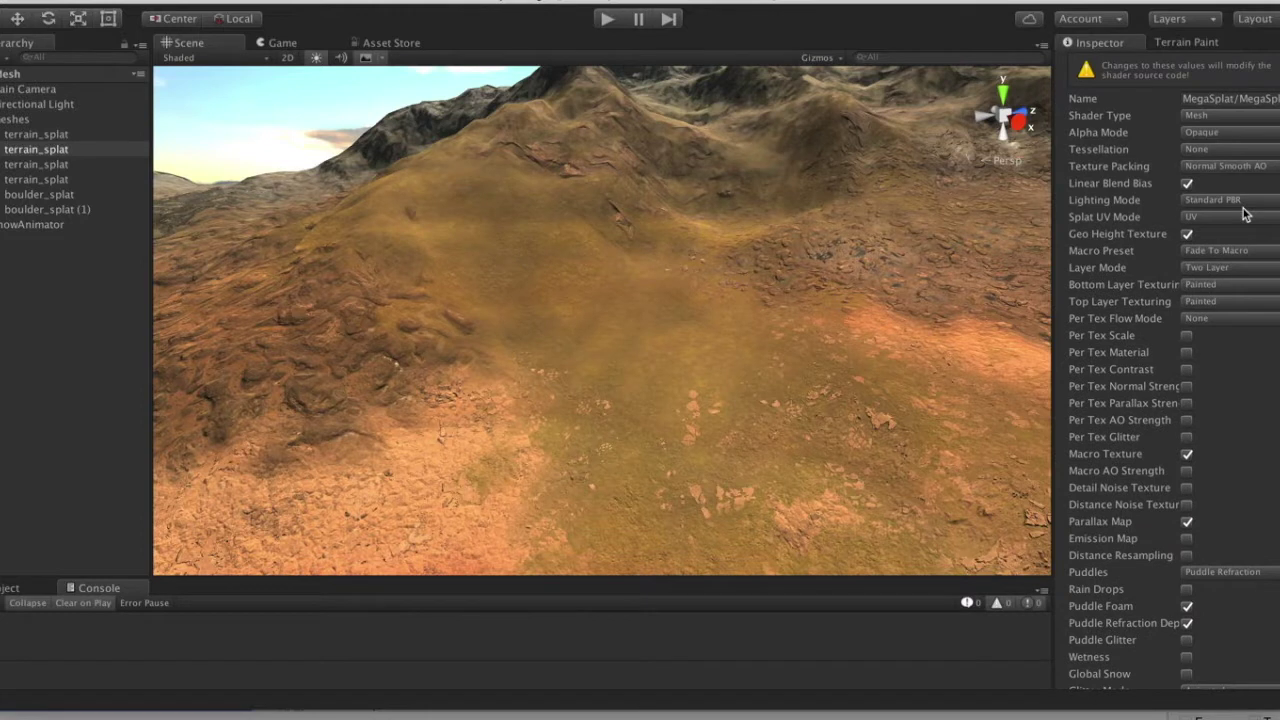
left_click(1226, 252)
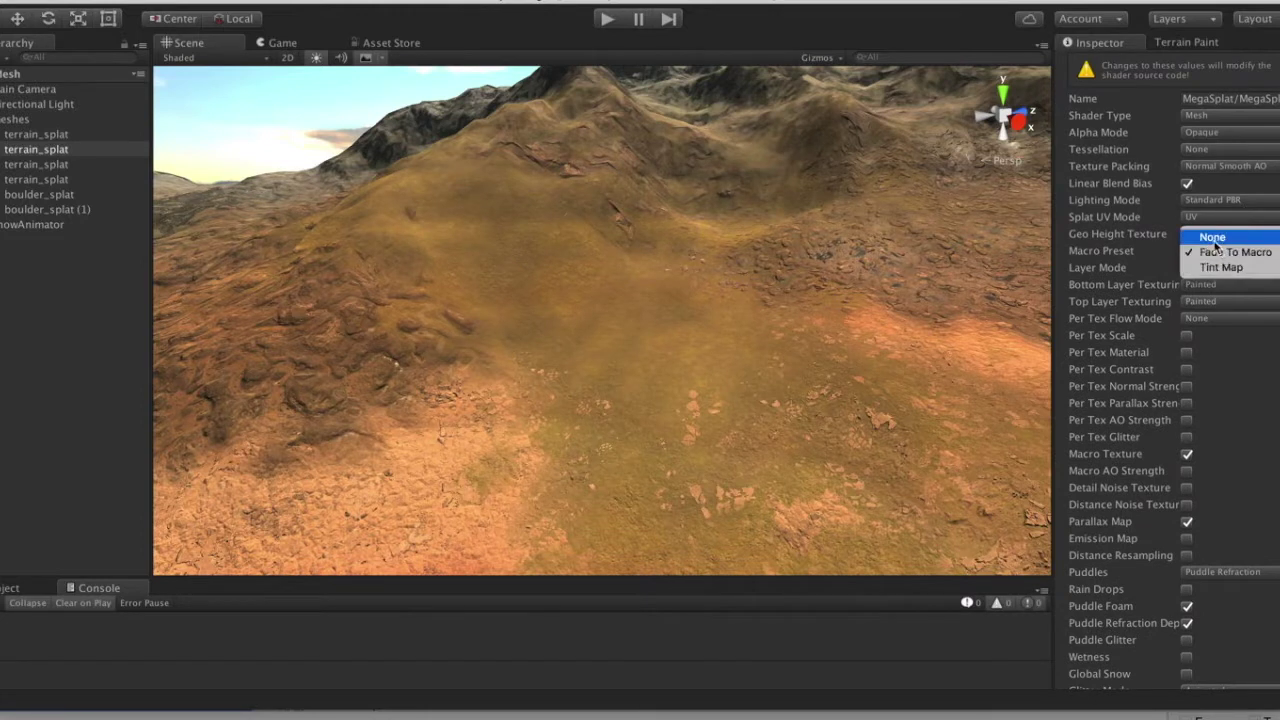
left_click(1213, 238)
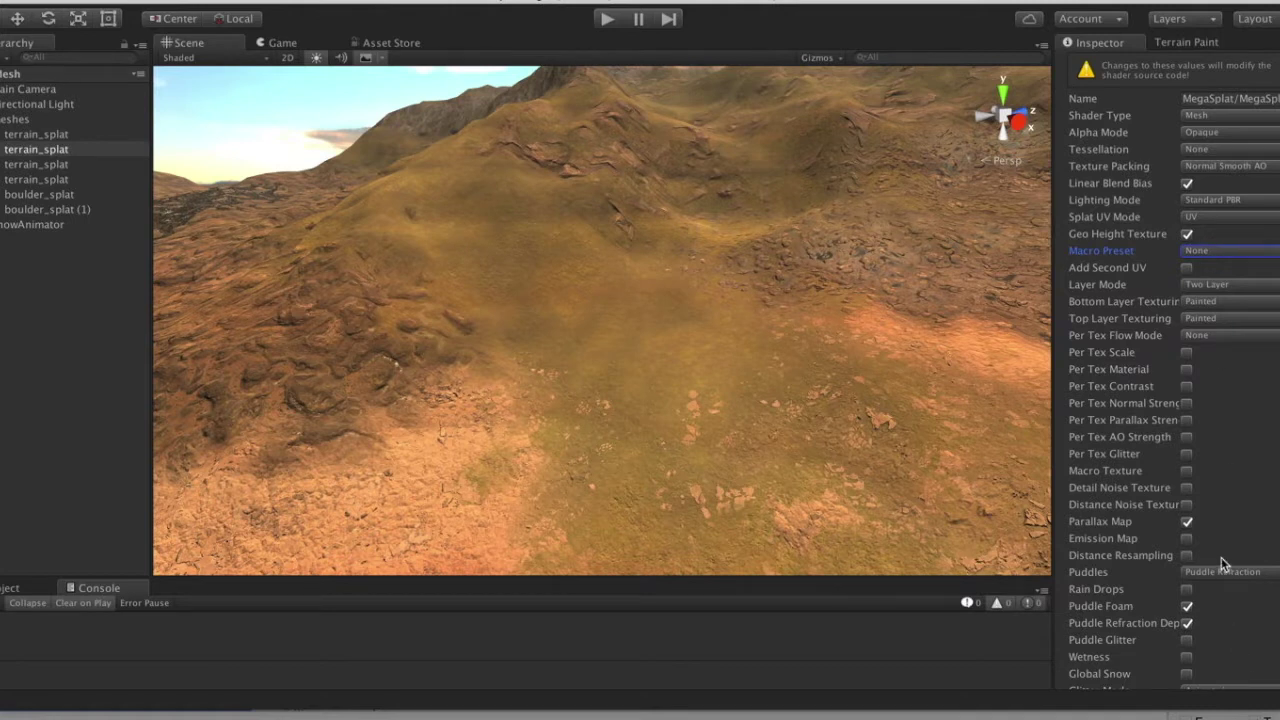
Step: Enable Global Snow in the terrain material's shader compiler options
scroll(1221, 557, "down", 4)
scroll(1221, 557, "down", 2)
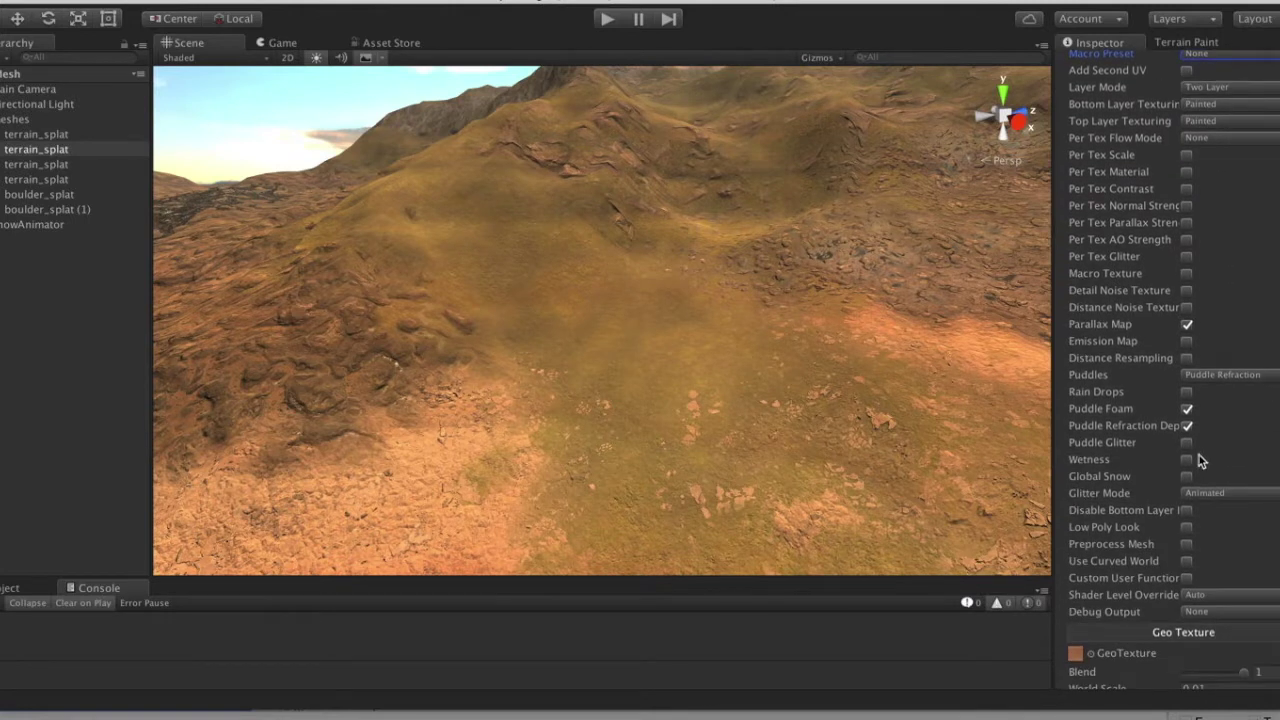
left_click(1187, 425)
left_click(1187, 425)
scroll(1232, 425, "up", 3)
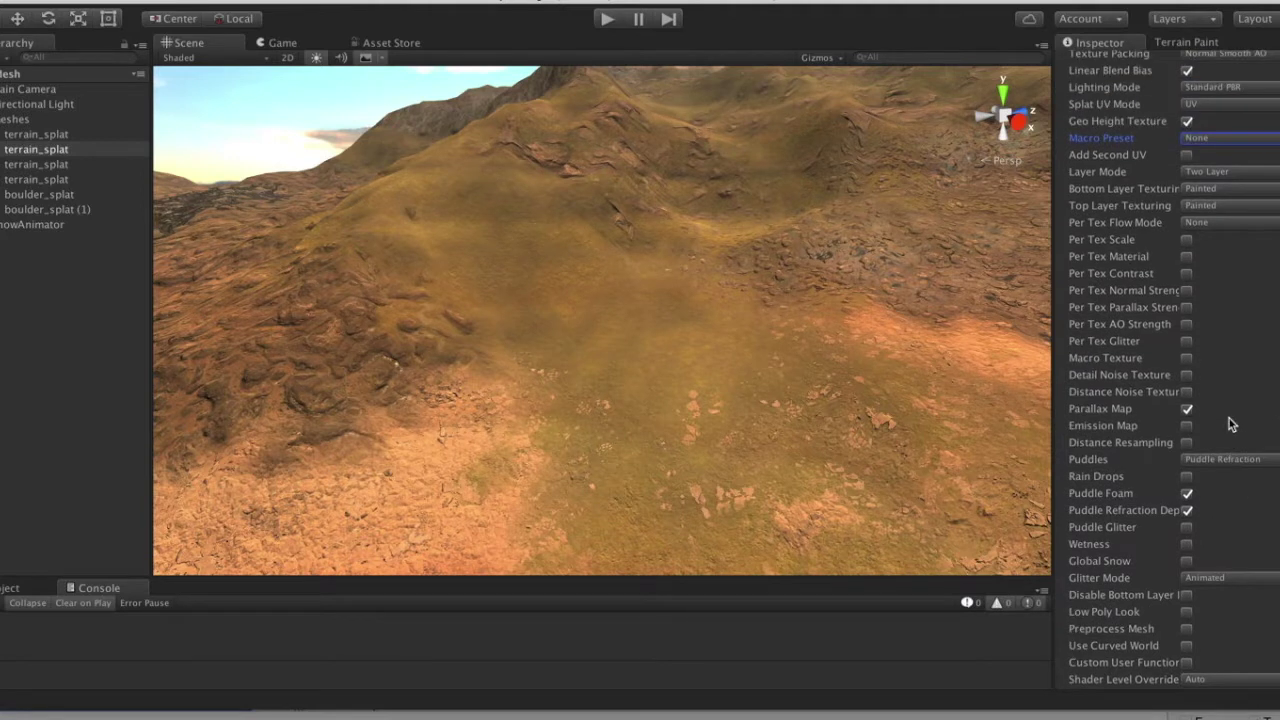
scroll(1229, 424, "down", 2)
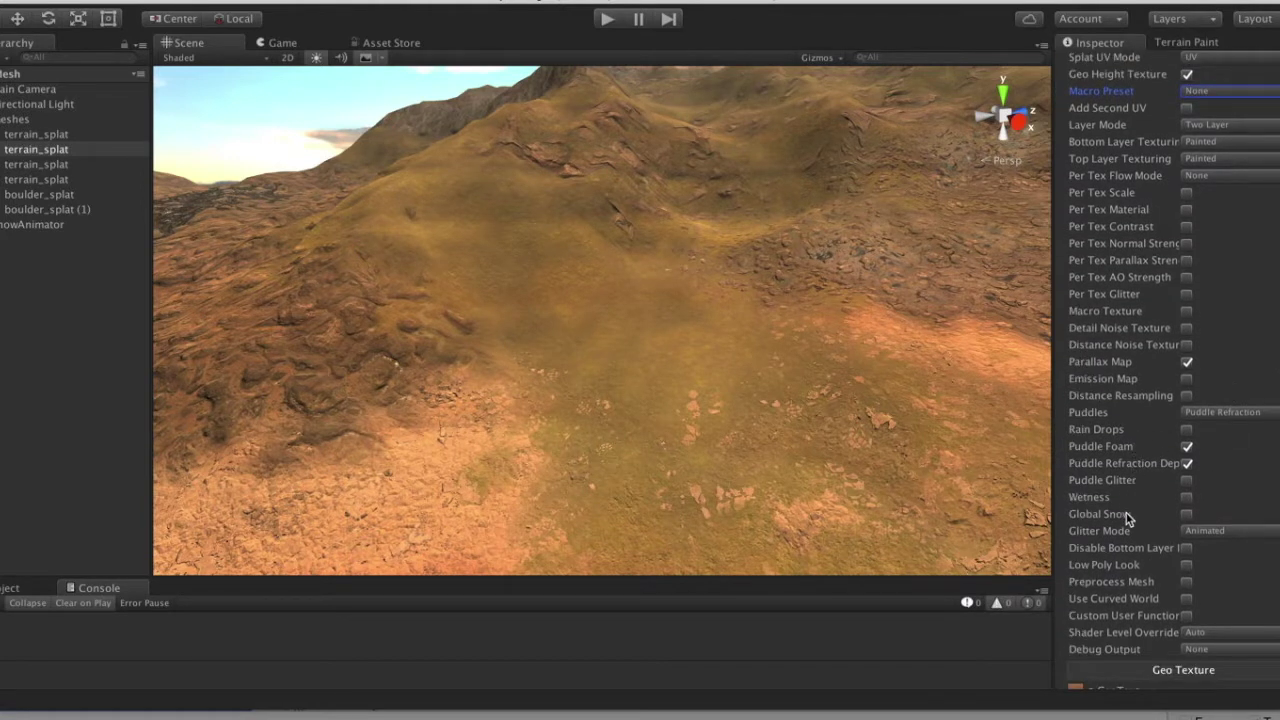
left_click(1186, 514)
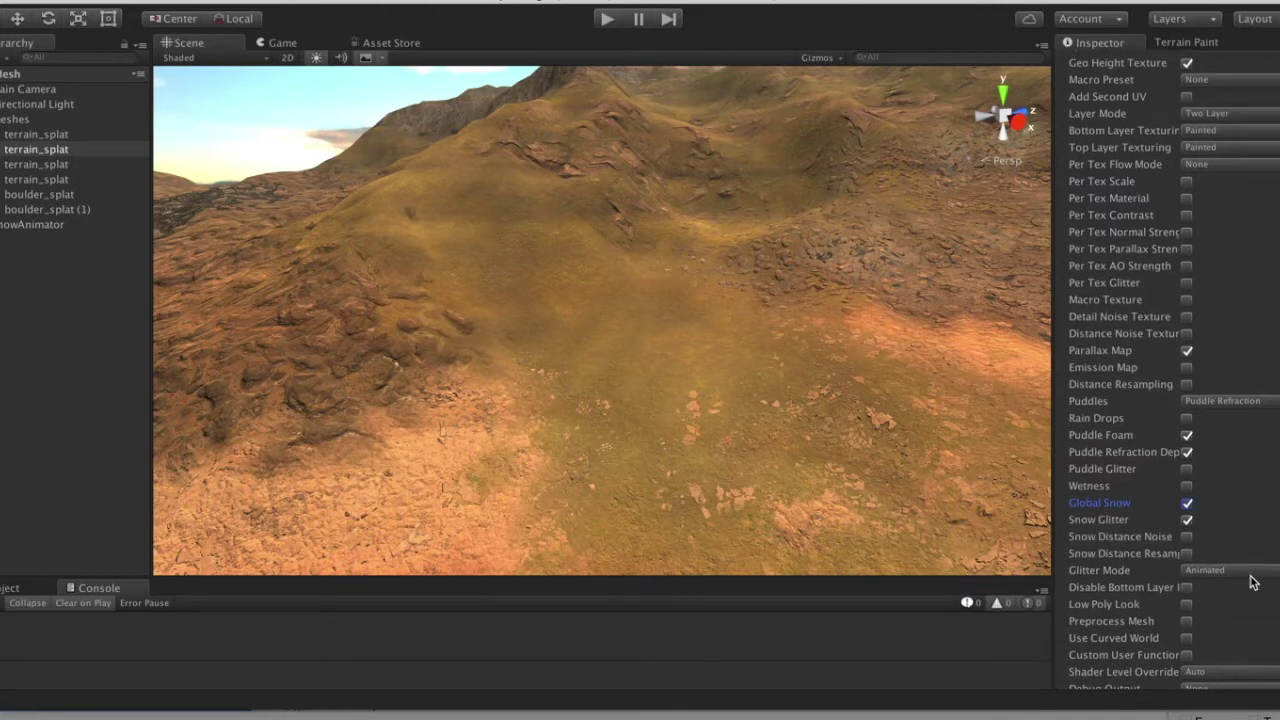
Step: Inspect the snow-covered mountains from several viewpoints and review the snow distance options in the shader compiler list
right_click_drag(620, 362, 787, 361)
key("w")
key("s")
key("w")
key("s")
key("s")
scroll(1163, 585, "down", 3)
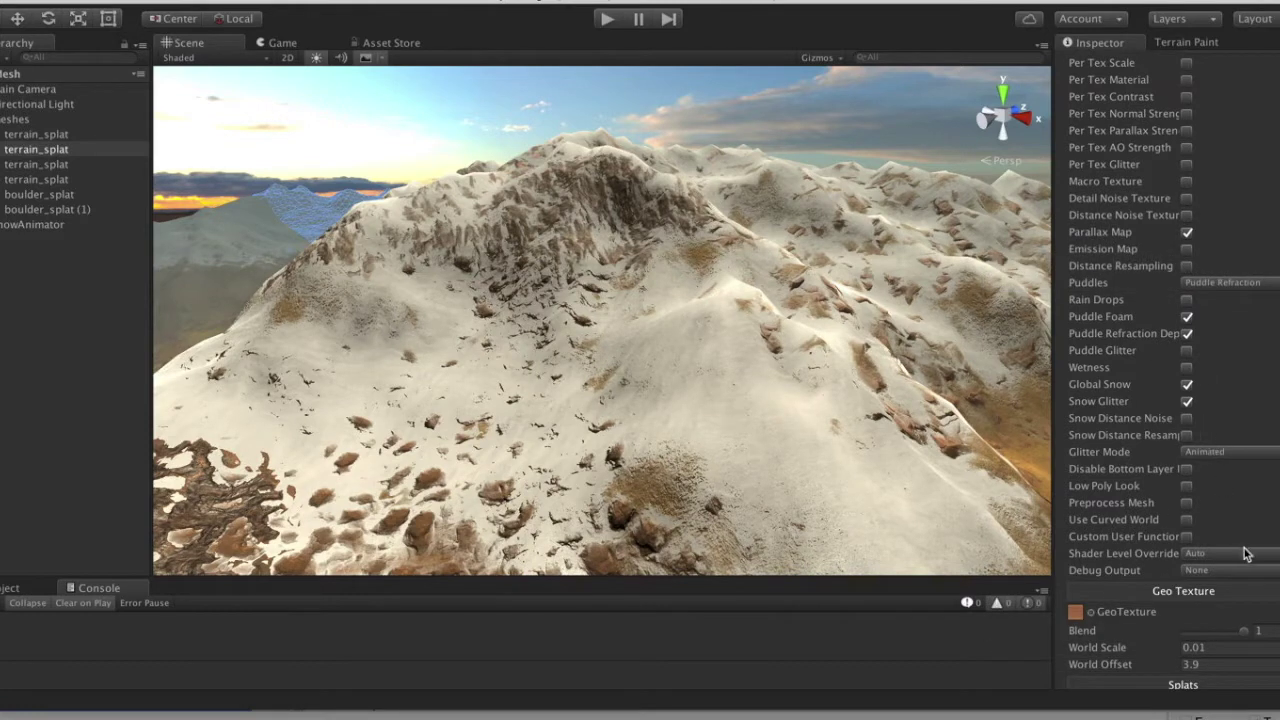
scroll(1246, 556, "down", 3)
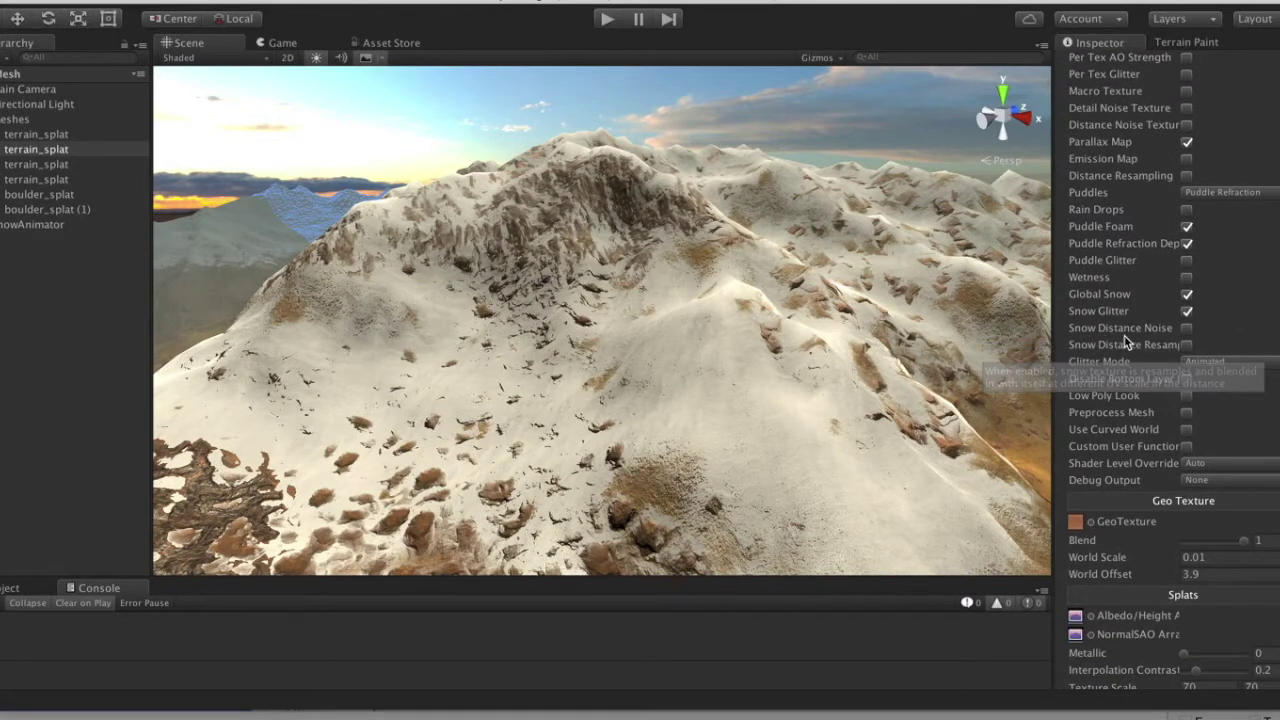
mouse_move(1158, 338)
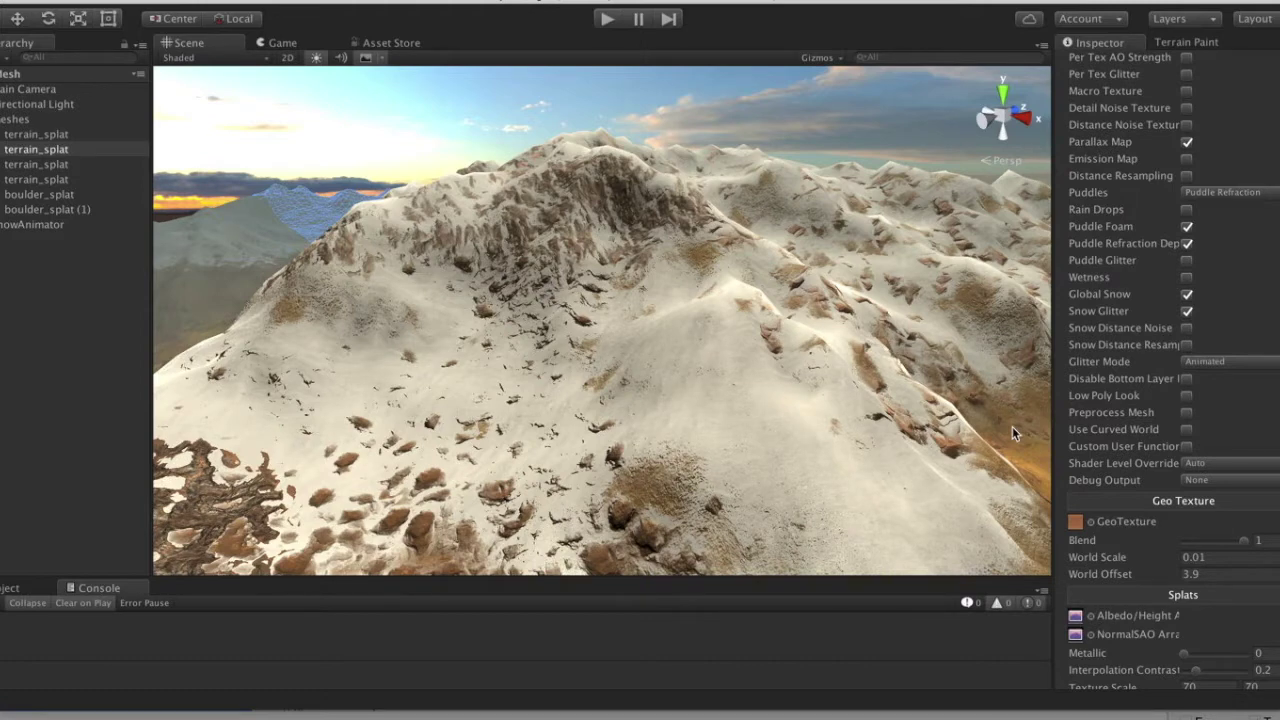
Step: Enable Snow Distance Noise for the terrain's snow and bring its noise settings into view
left_click(1187, 294)
left_click(1187, 294)
left_click(1187, 329)
left_click(1187, 329)
scroll(1143, 489, "down", 10)
scroll(1143, 493, "down", 12)
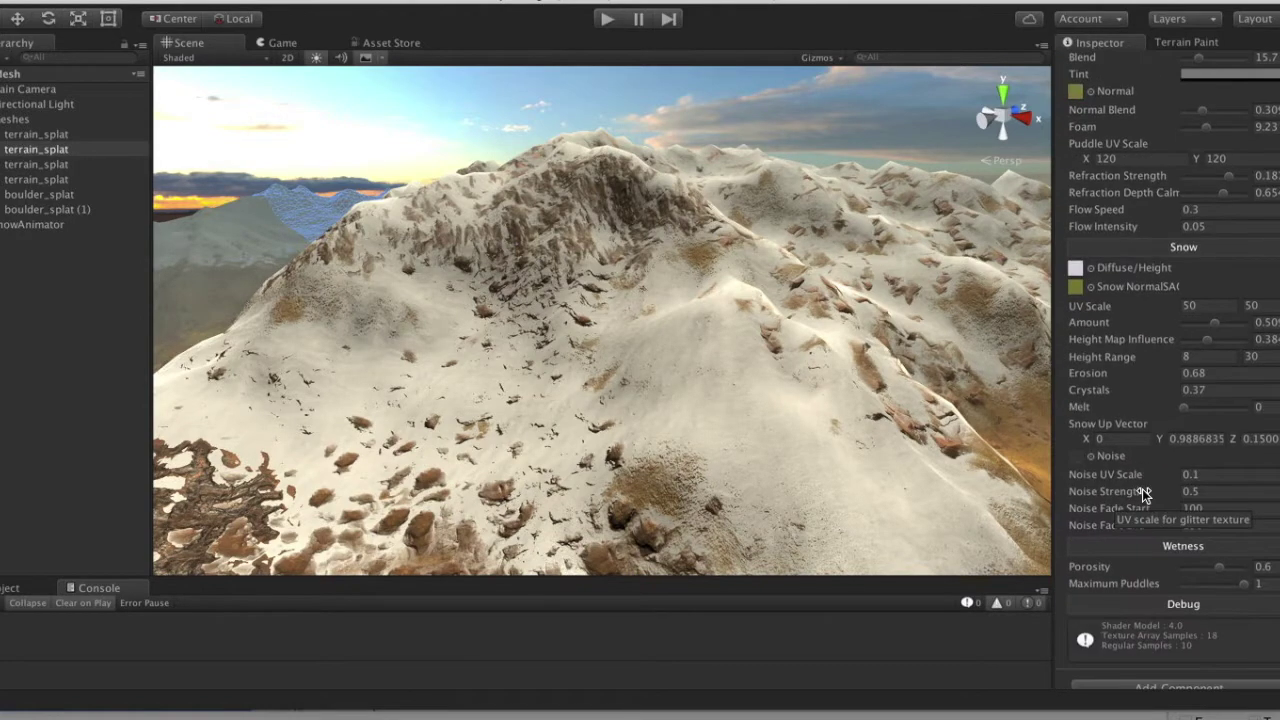
scroll(1165, 335, "up", 1)
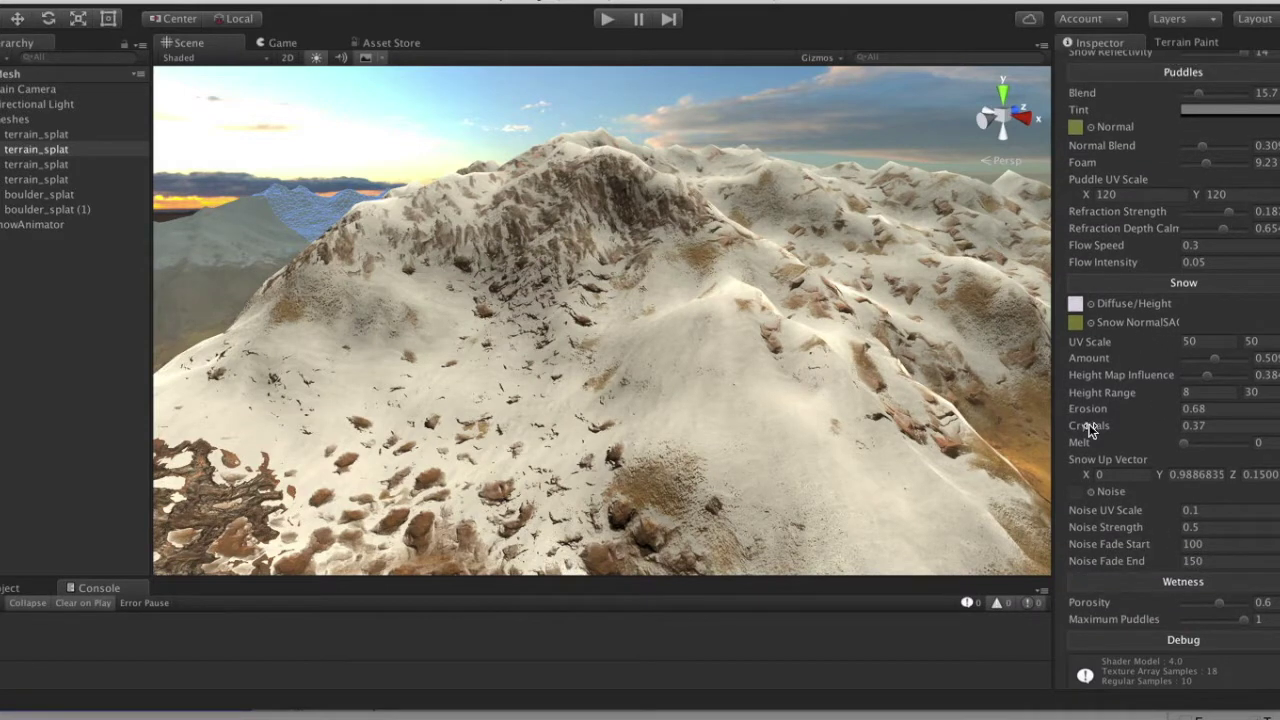
Step: Assign the snow_detailnoise texture as the snow's Noise texture
left_click(1090, 492)
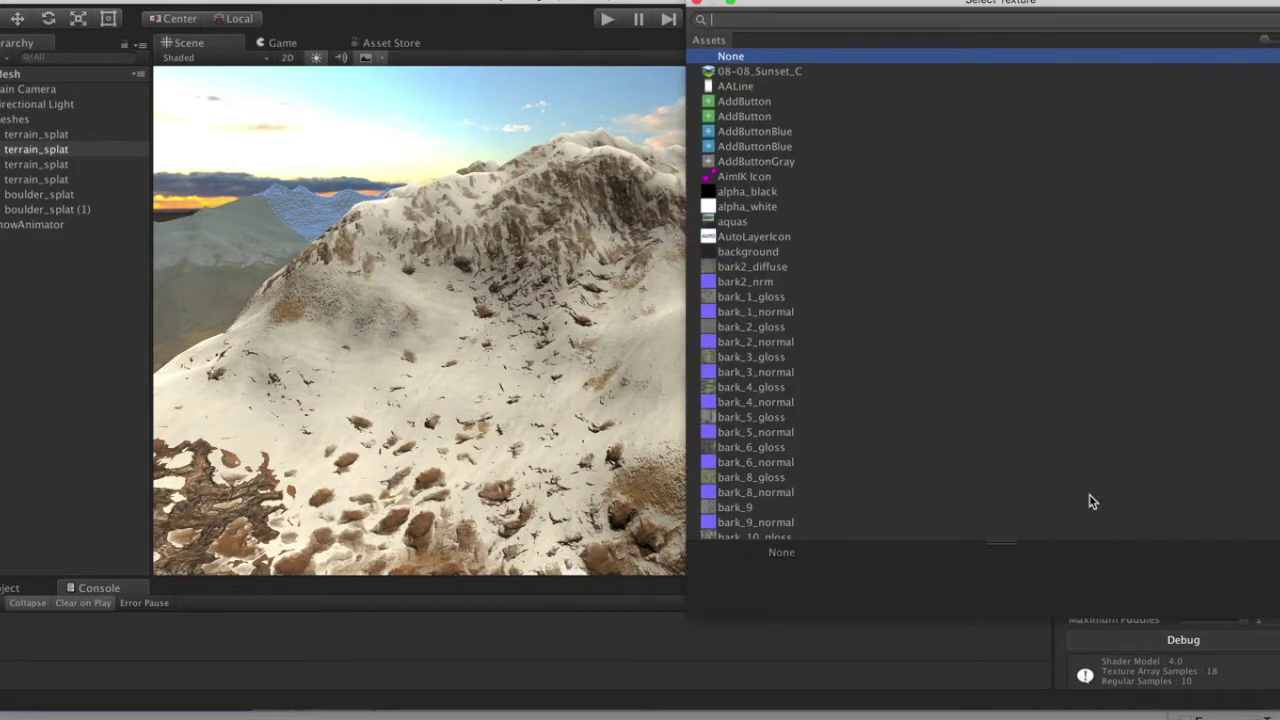
type("snow_no")
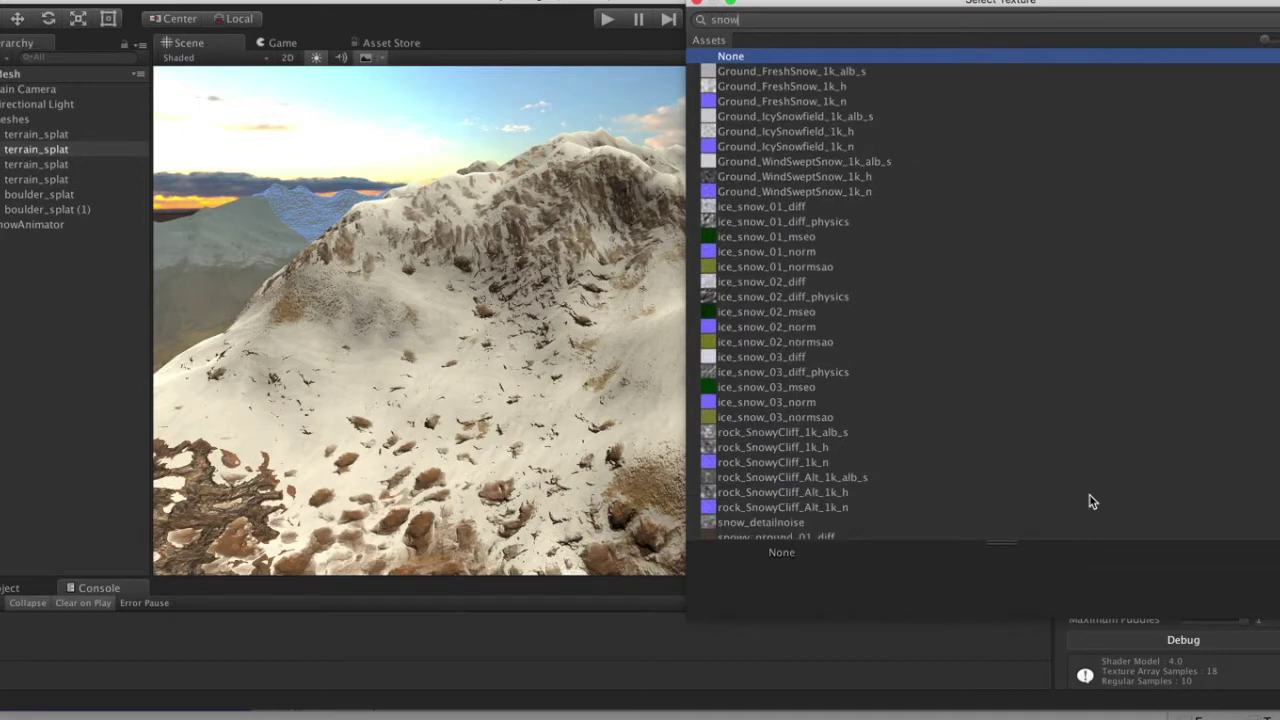
key("BackSpace")
key("BackSpace")
key("BackSpace")
key("BackSpace")
key("BackSpace")
key("BackSpace")
key("BackSpace")
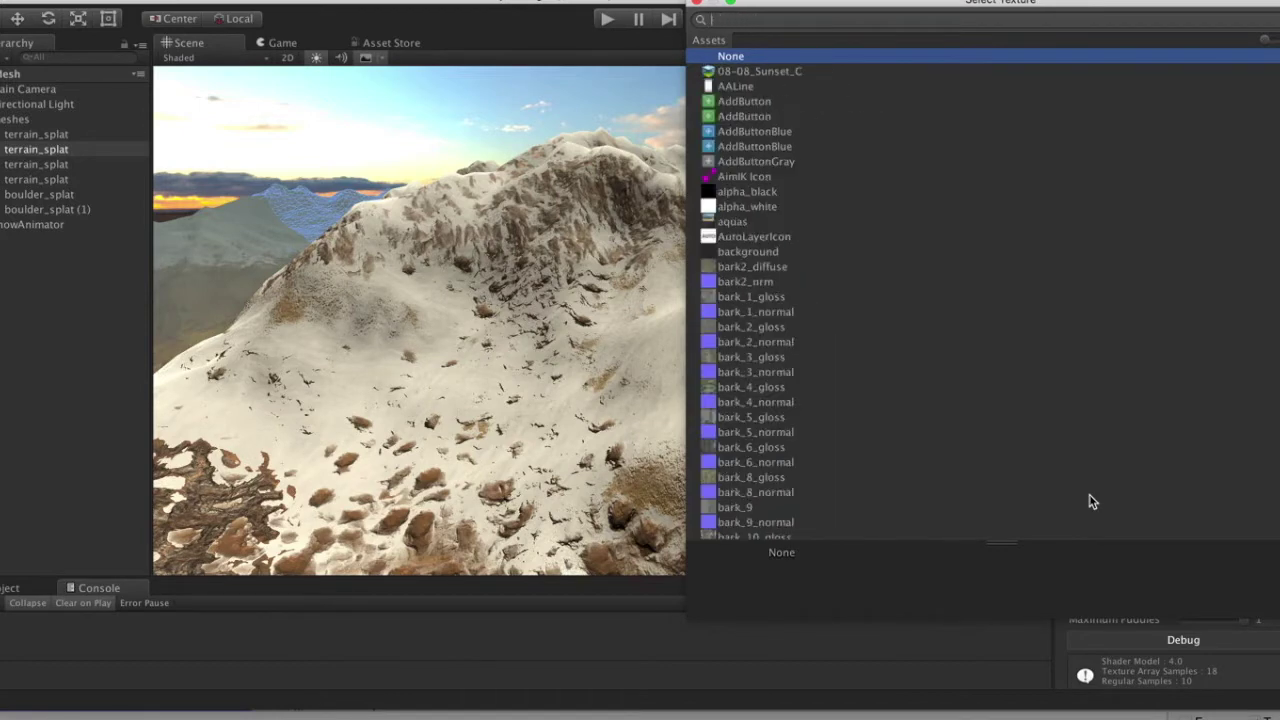
type("noi")
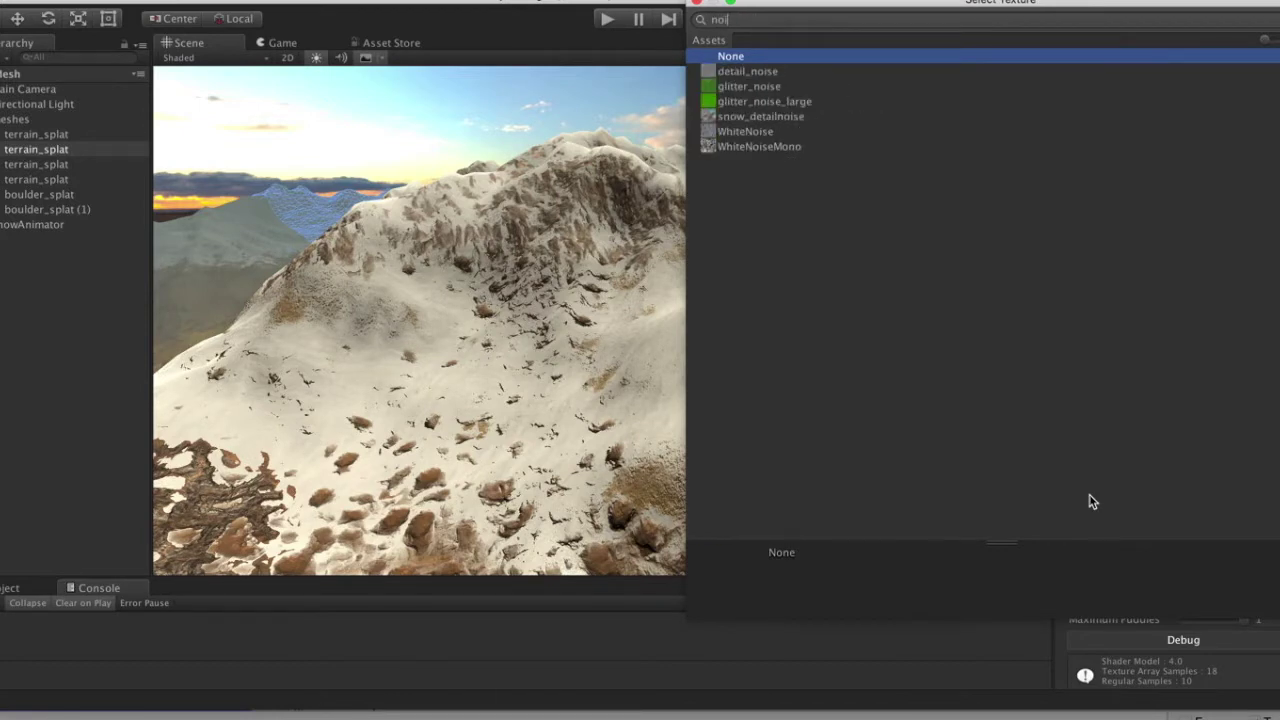
double_click(764, 117)
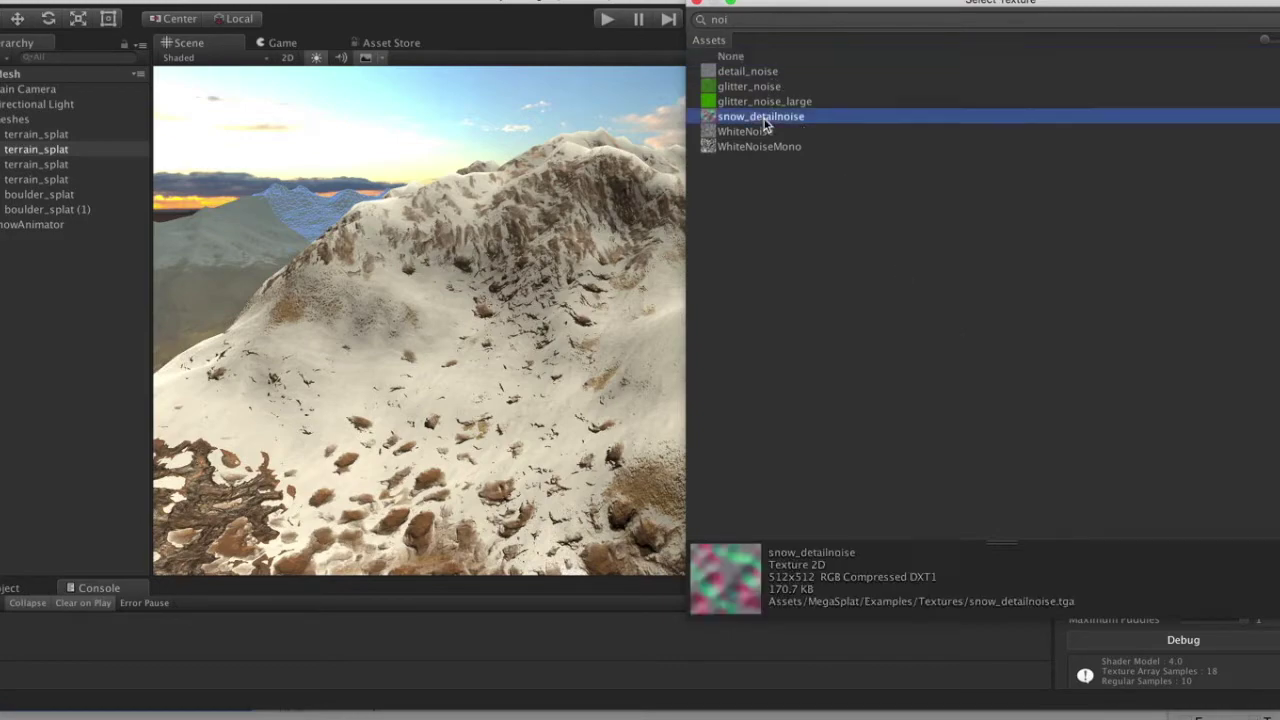
Step: Set the snow's Noise Fade Start and Noise Fade End to 0 and inspect the snowy slopes
right_click_drag(684, 362, 772, 369)
left_click(1225, 545)
type("0")
key("Tab")
type("0")
key("Tab")
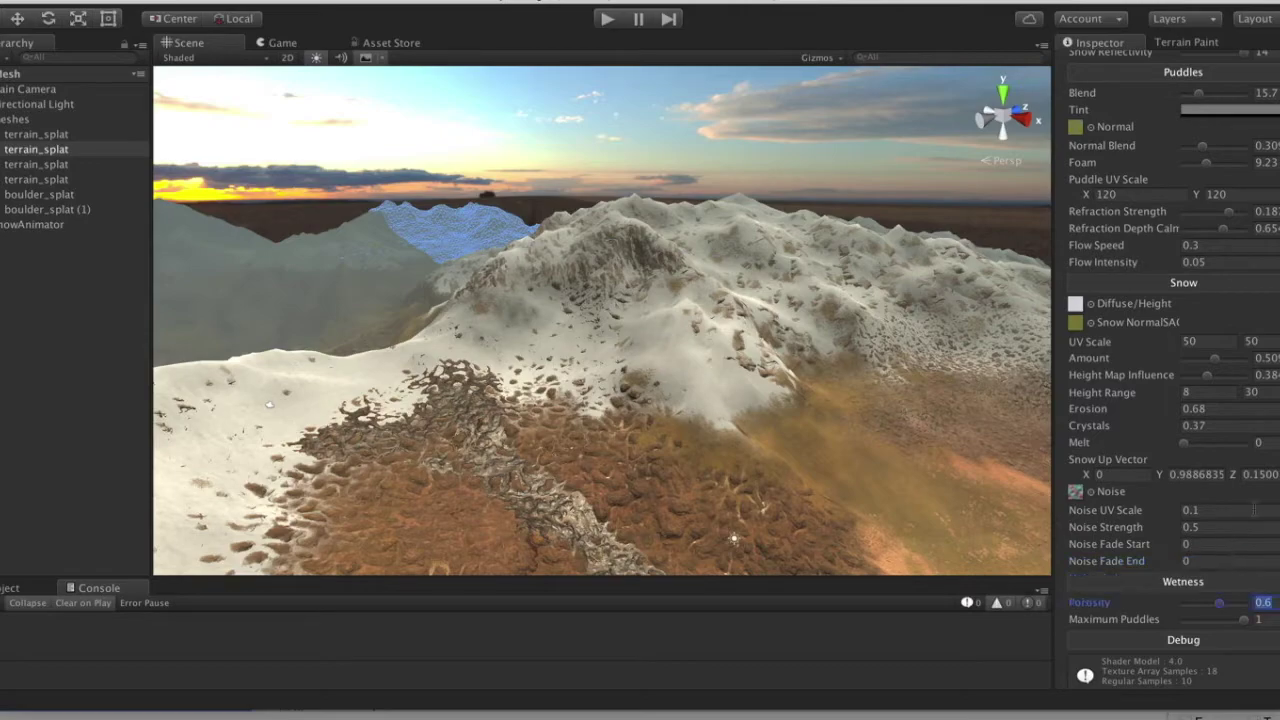
right_click_drag(716, 327, 793, 300)
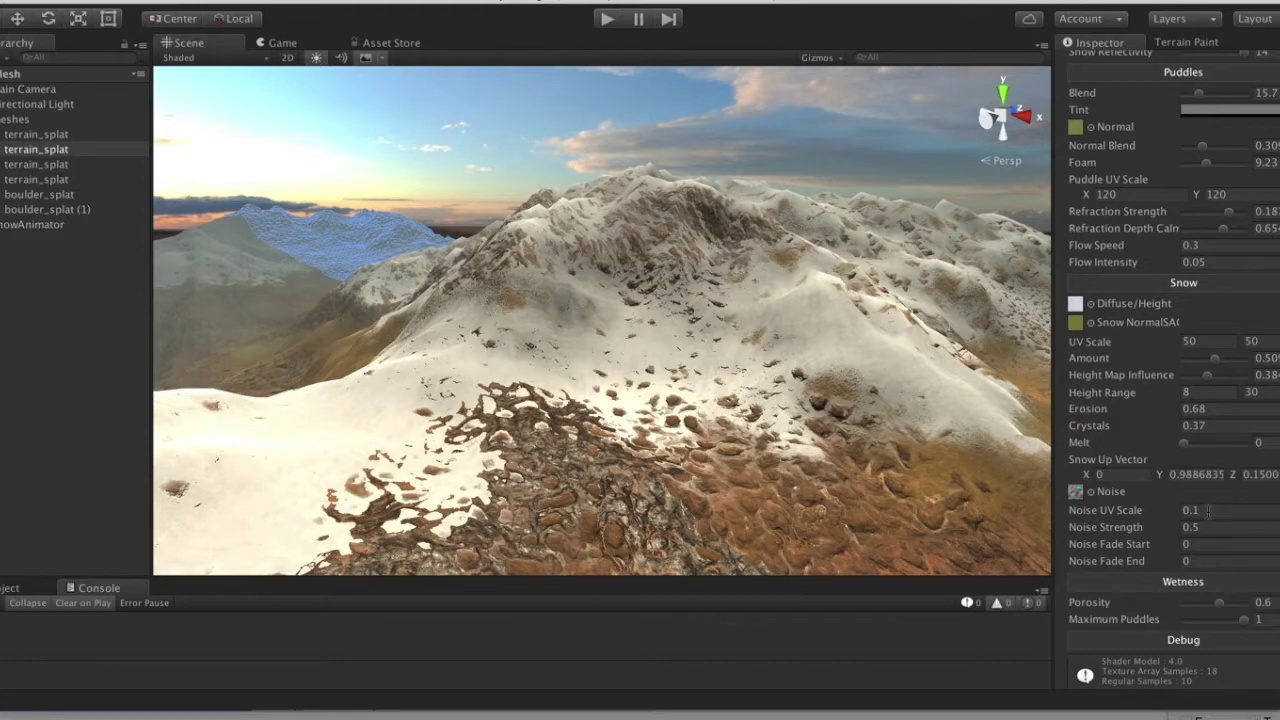
Step: Try a snow Noise Strength of 2 and inspect the shading on the snowy ridges
left_click(1209, 532)
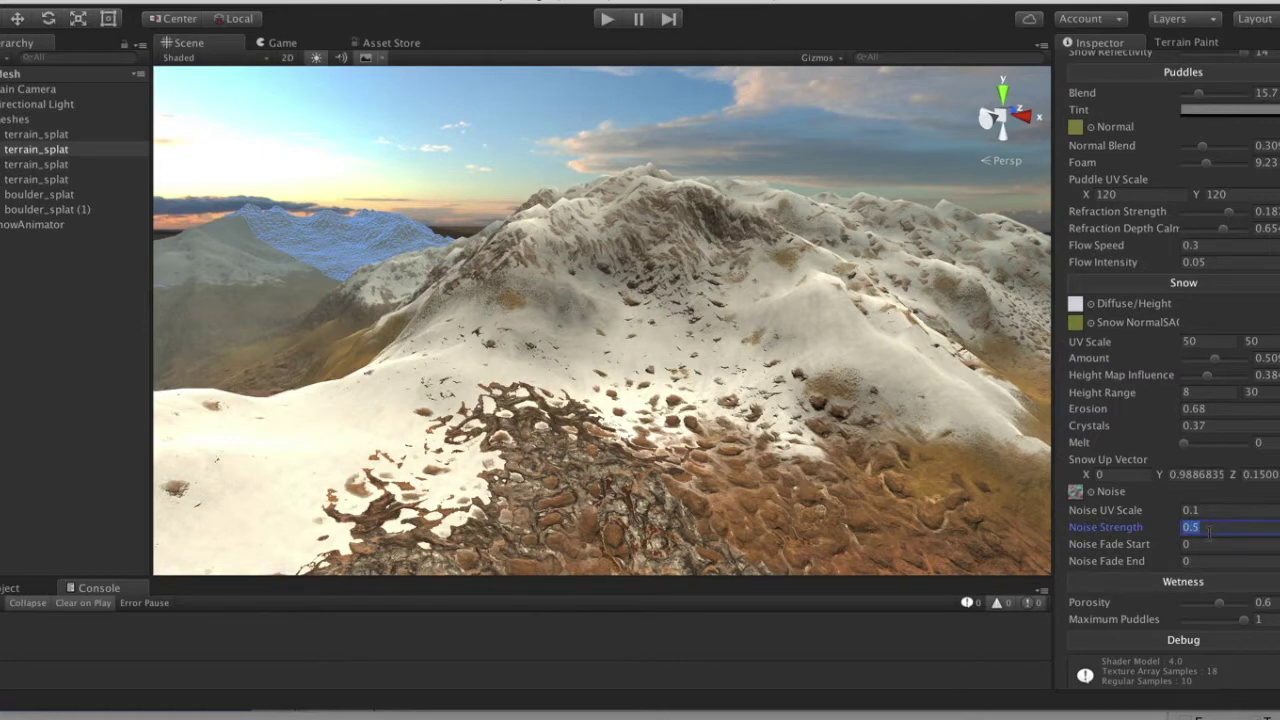
type("2")
right_click_drag(816, 412, 567, 440)
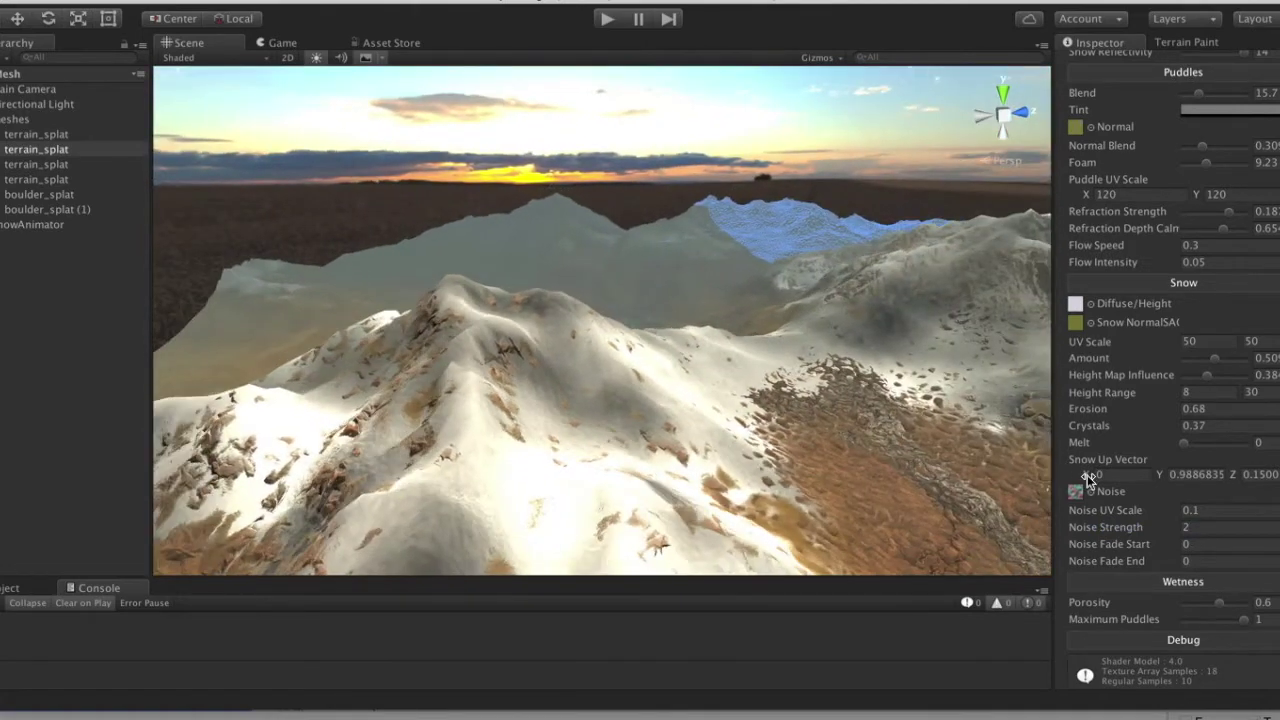
Step: Set the snow's Noise UV Scale to 0.3 and Noise Strength to 0.5, checking the result across the mountains
left_click(1213, 510)
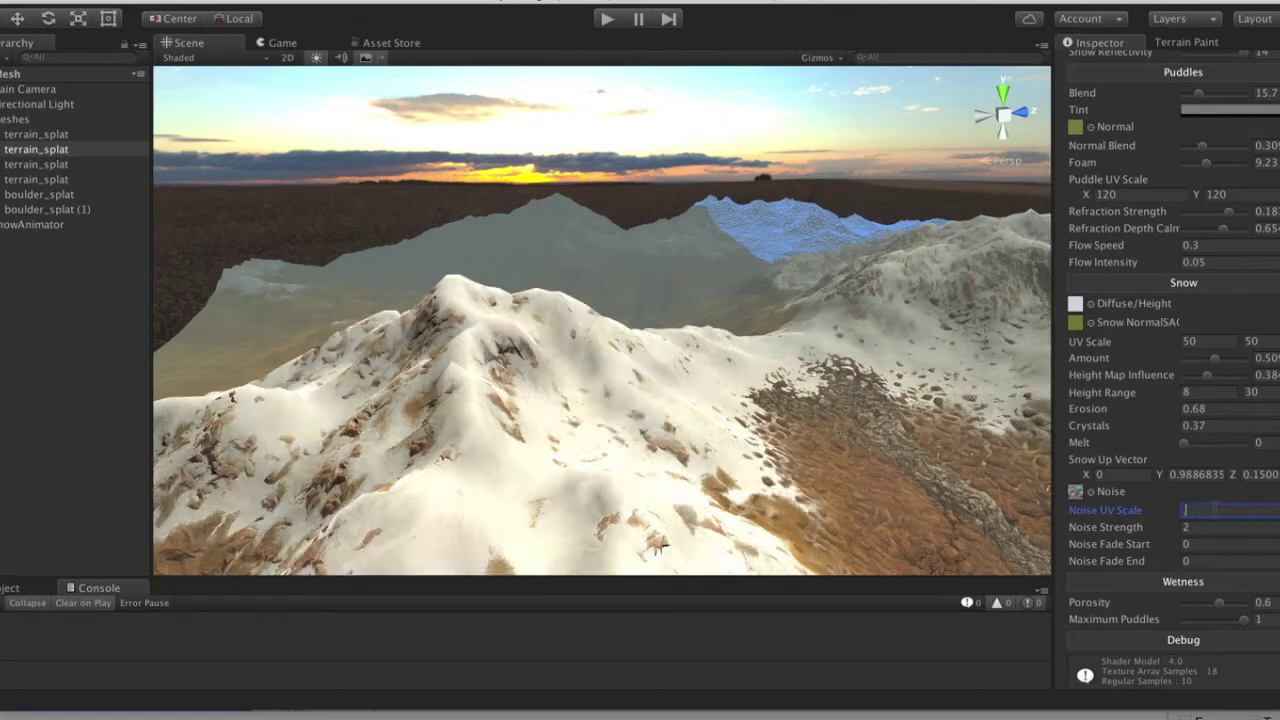
type("3")
right_click_drag(882, 400, 1063, 399)
left_click(1212, 528)
type("0.5")
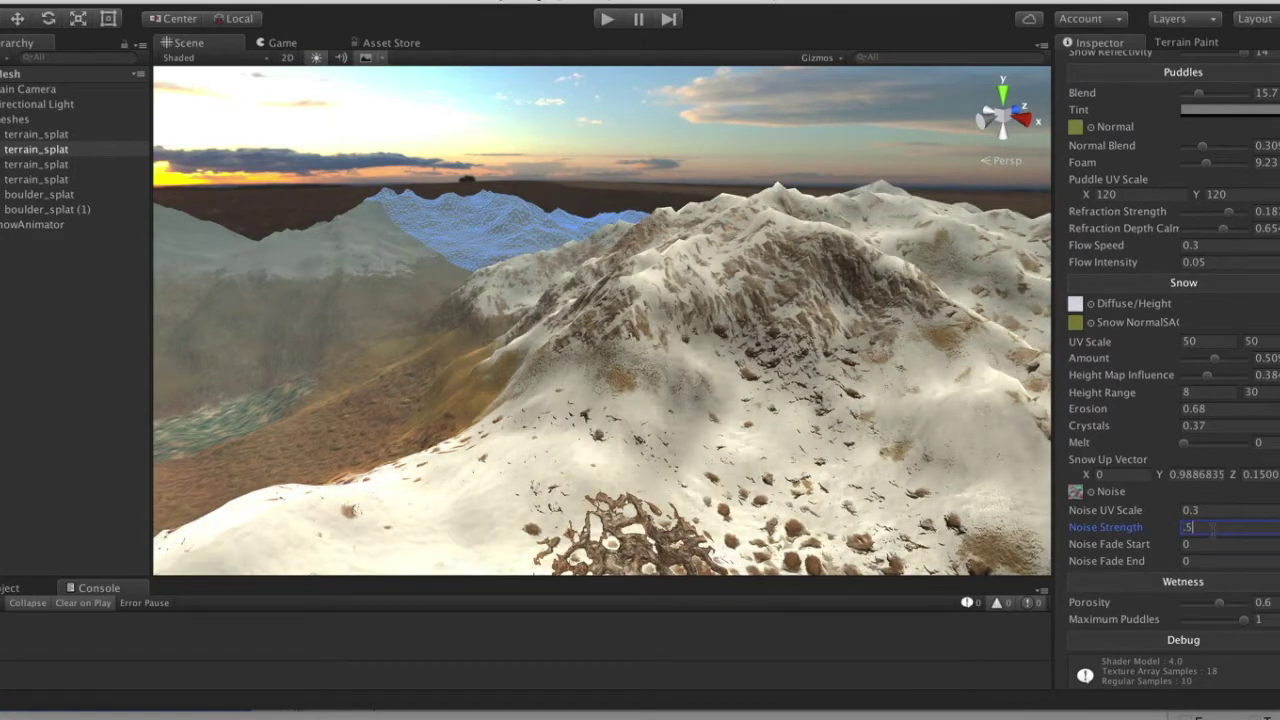
right_click_drag(731, 498, 461, 486)
key("w")
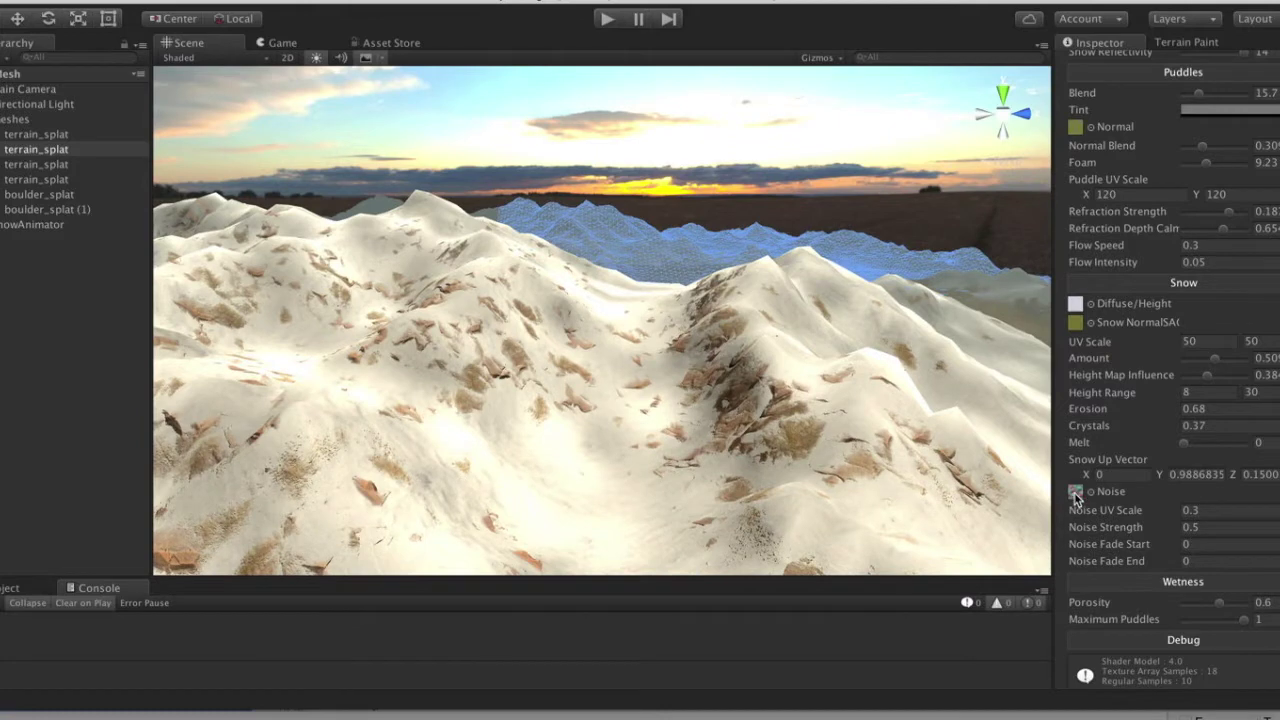
Step: Locate the snow_detailnoise texture in the project assets and view its import settings
left_click(12, 588)
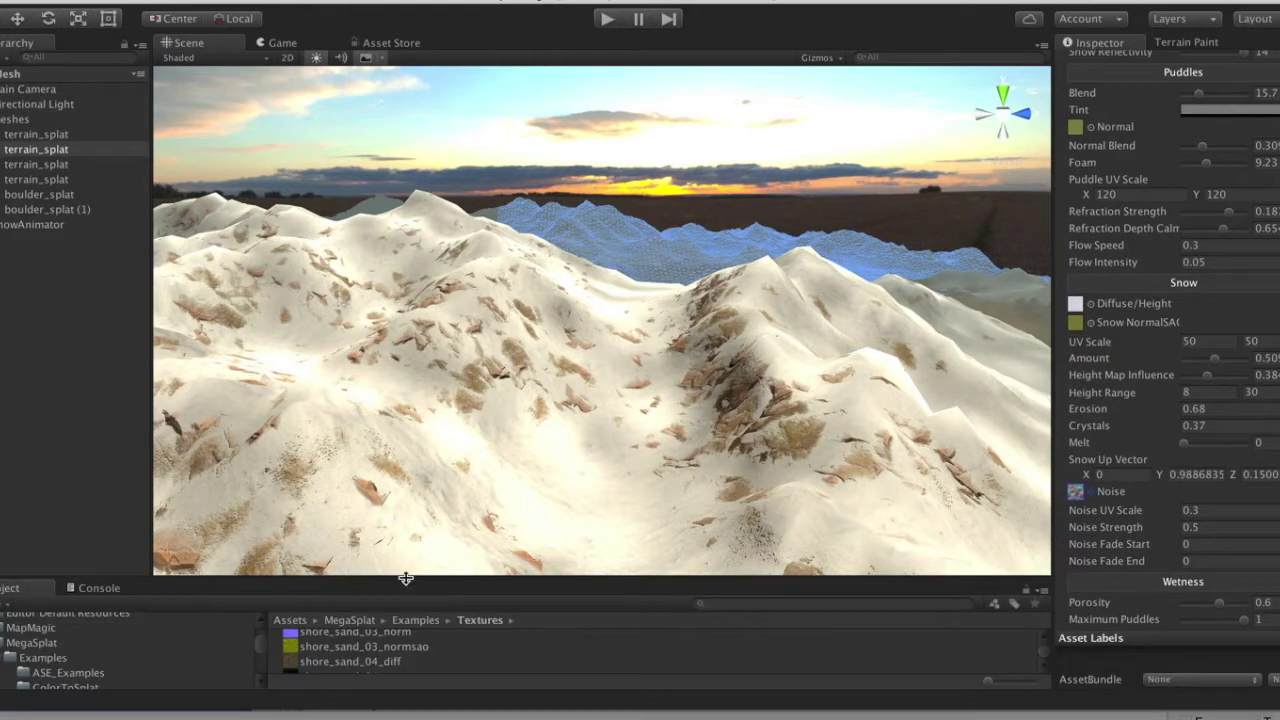
left_click(1080, 492)
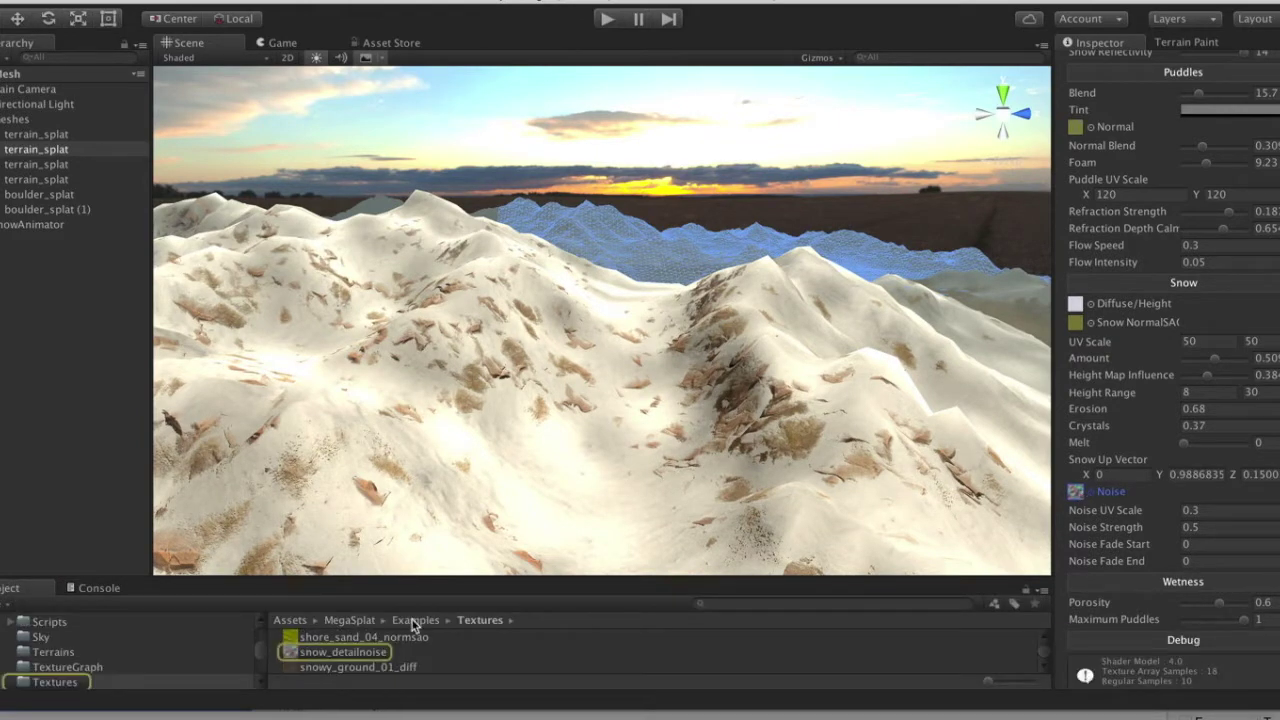
left_click(331, 653)
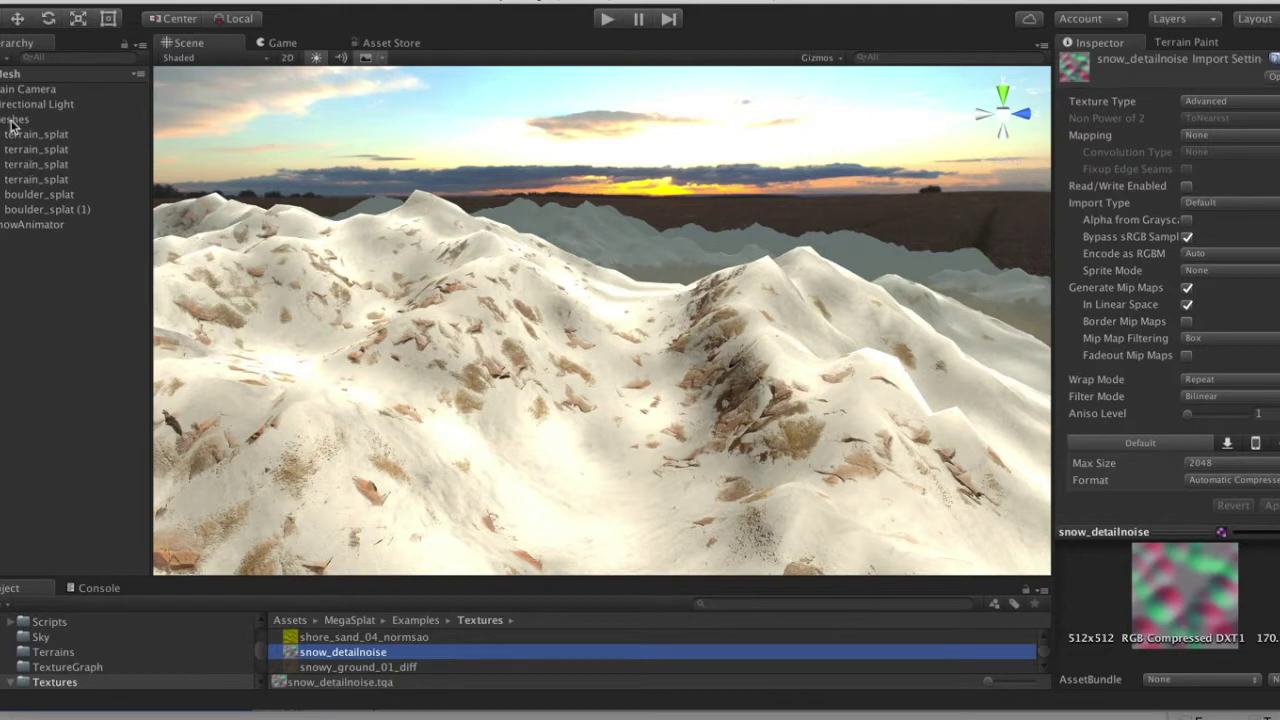
Step: Turn off Geo Height Texture and Global Snow in the material of the third terrain_splat mesh
left_click(13, 121)
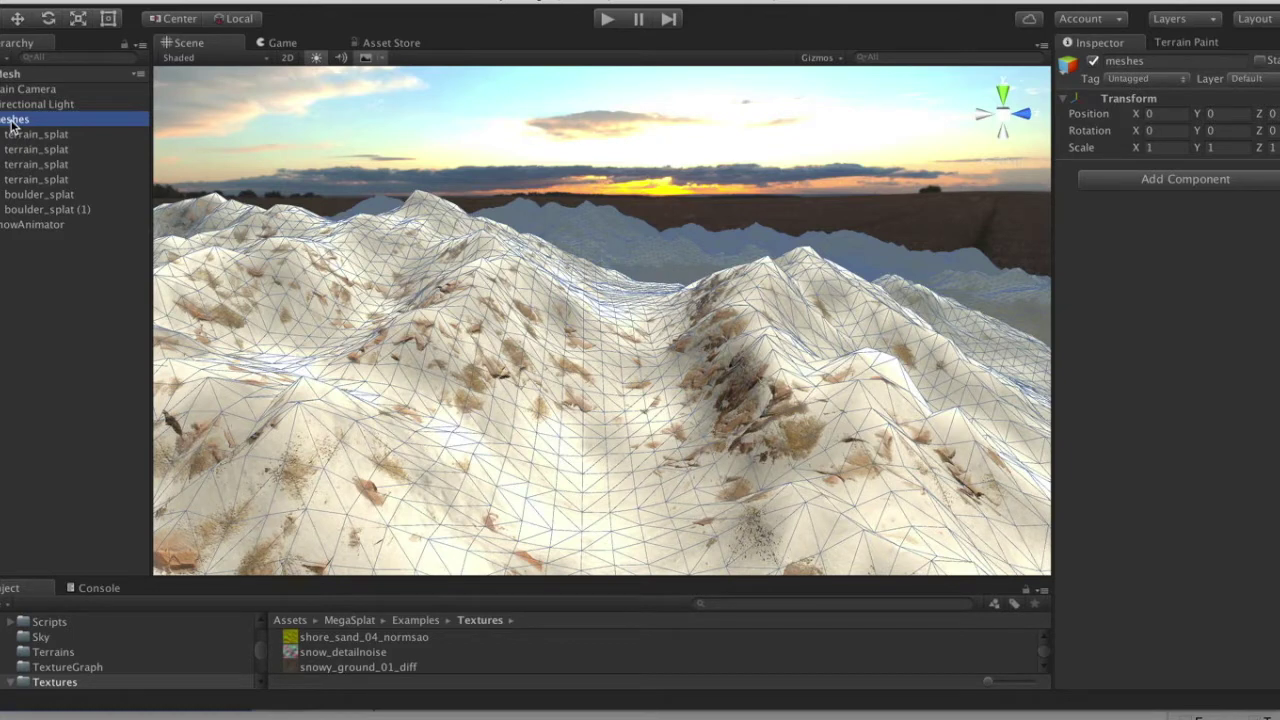
left_click(36, 164)
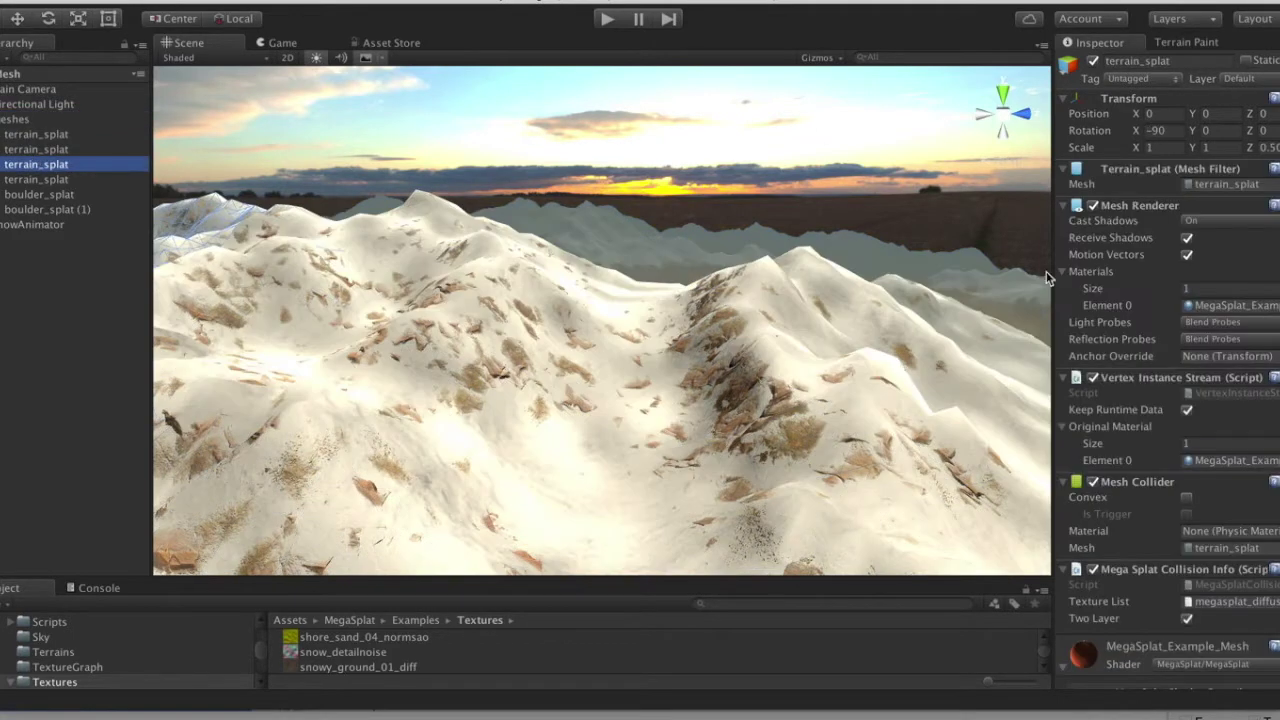
scroll(1083, 475, "down", 15)
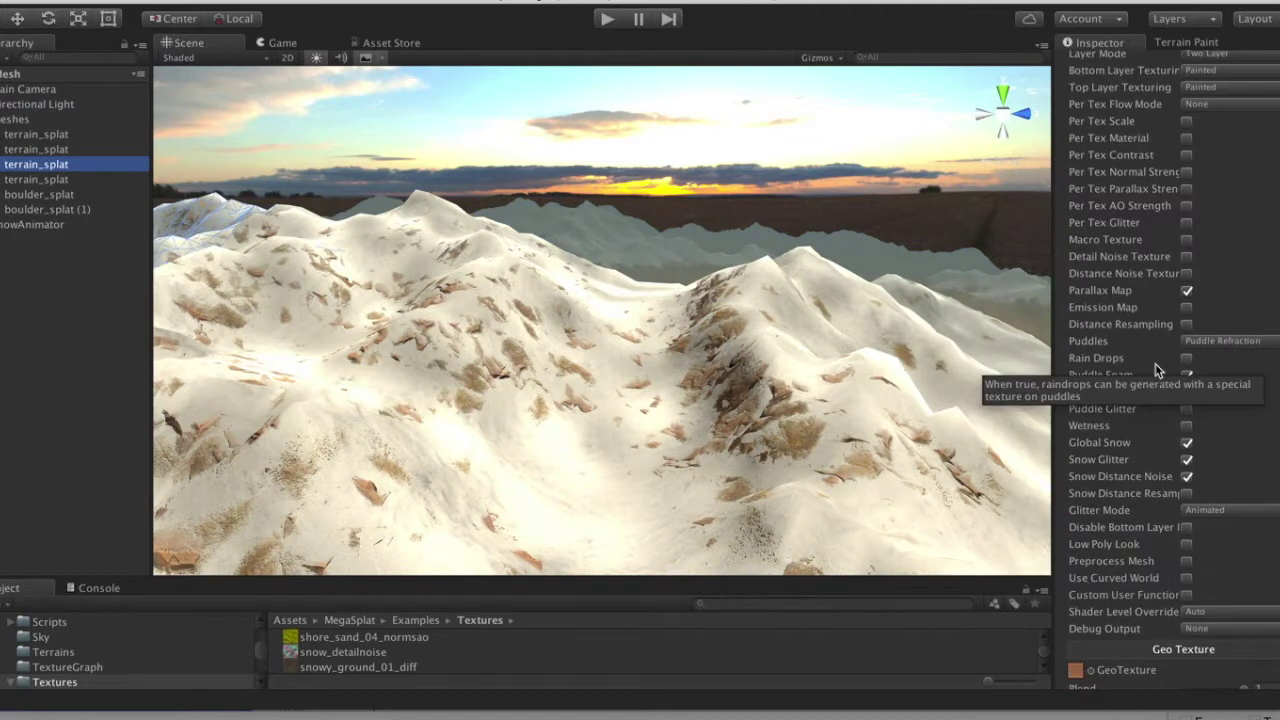
scroll(1200, 201, "up", 5)
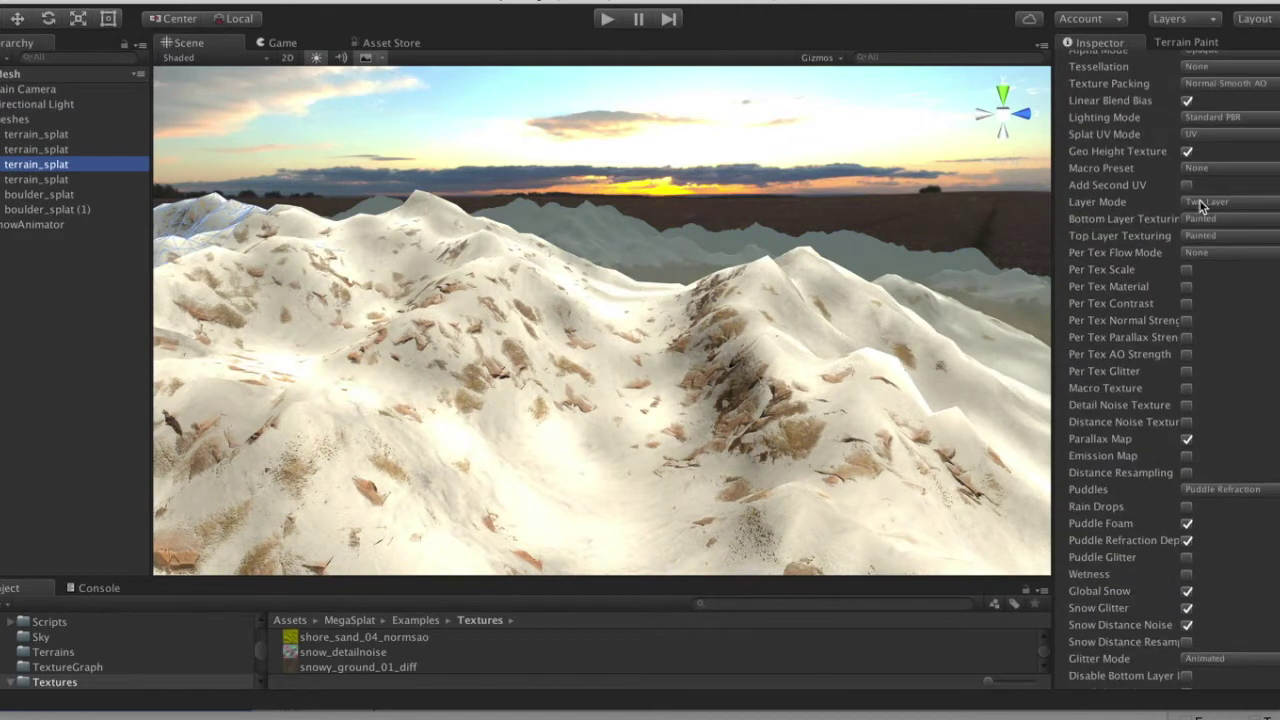
left_click(1187, 153)
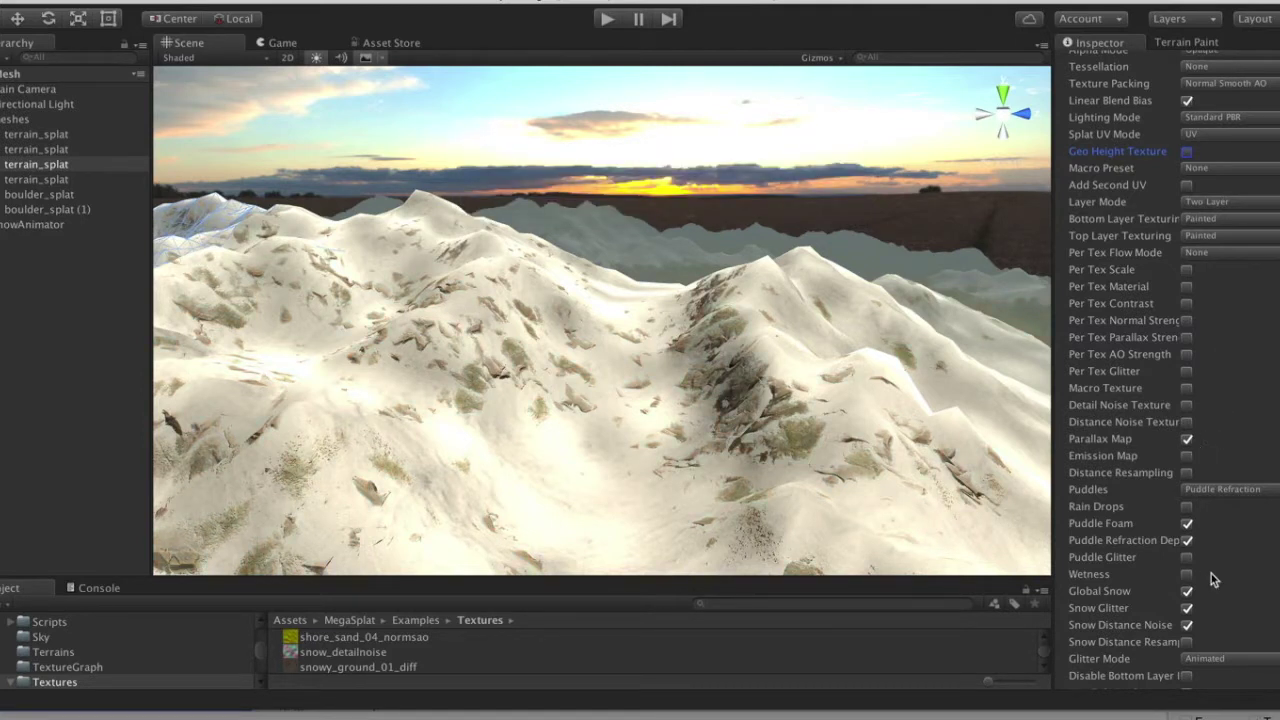
scroll(1211, 580, "down", 3)
left_click(1187, 530)
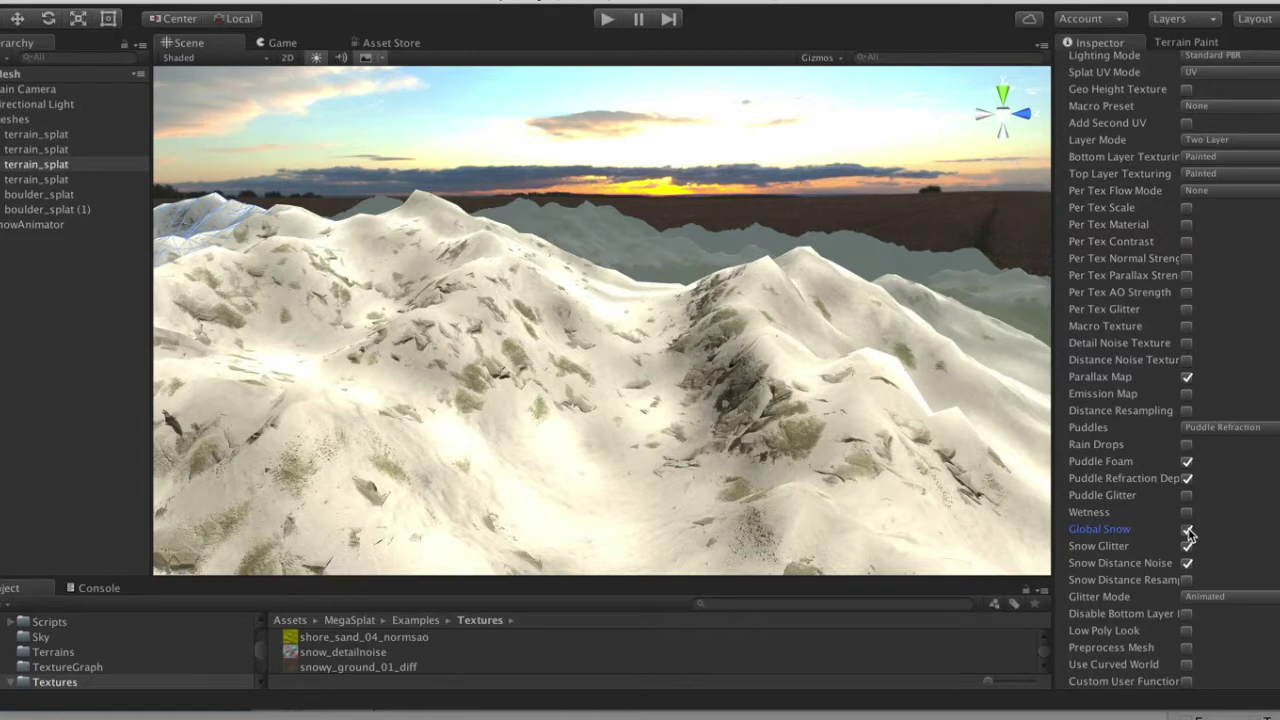
left_click(1187, 530)
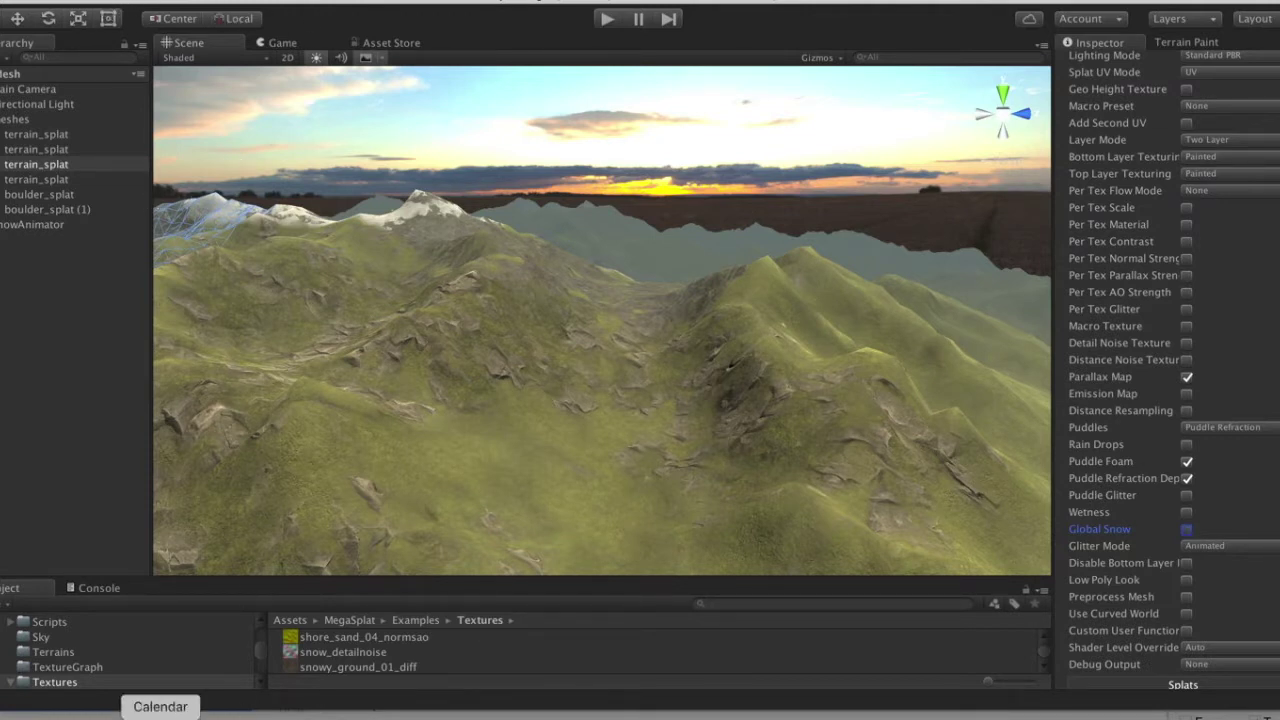
Step: Launch Unity from the Unity5.5 applications folder in Finder, open the MegaSplat5.5 project and switch to its editor window
left_click(43, 716)
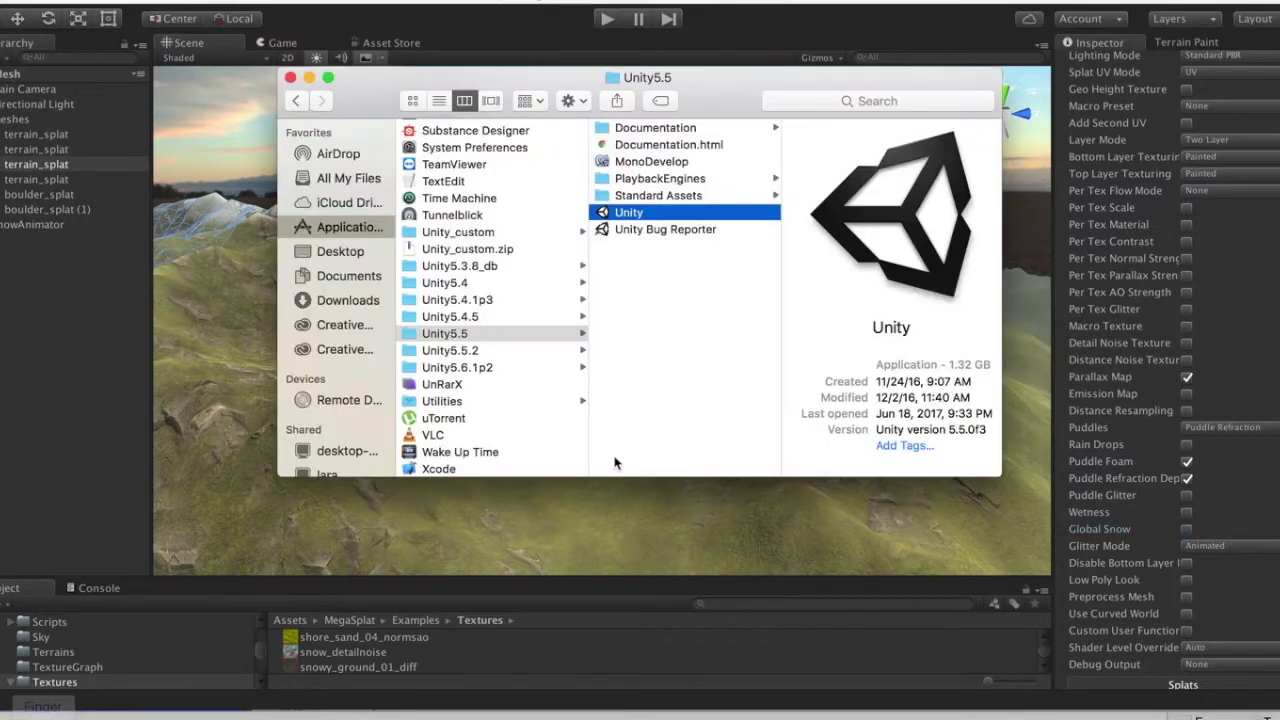
double_click(628, 214)
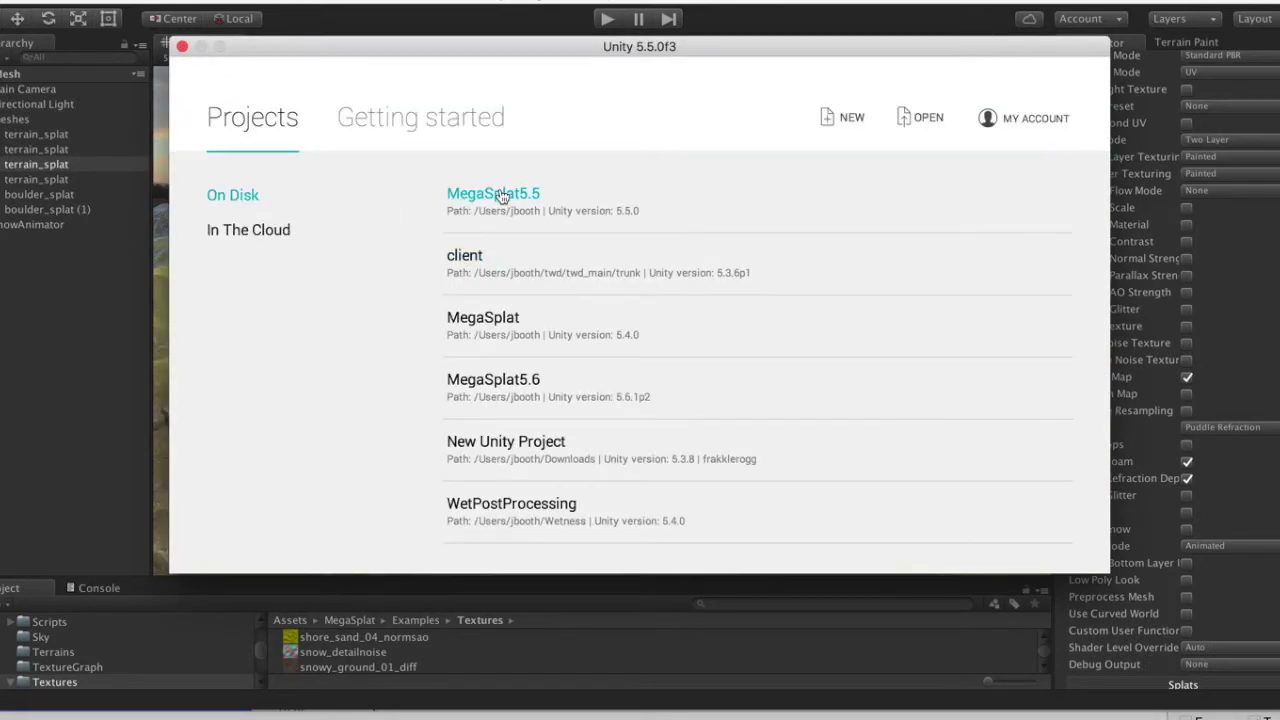
left_click(505, 198)
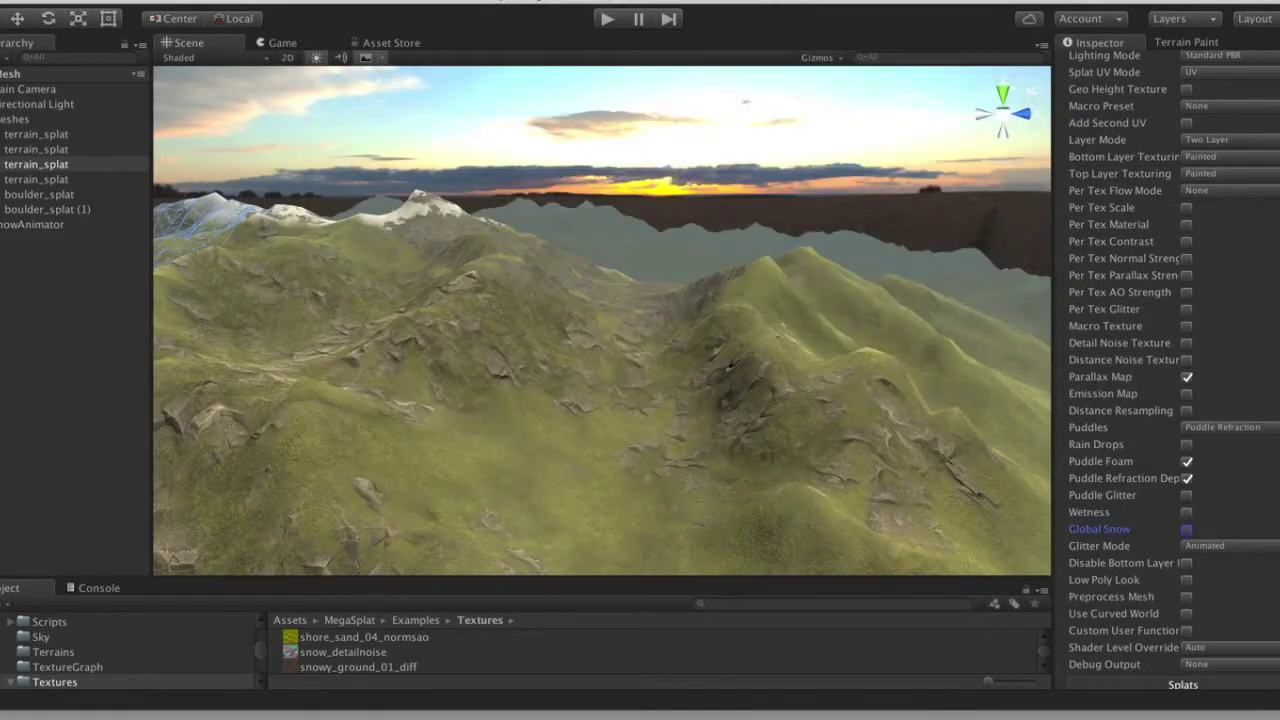
left_click(45, 2)
left_click(54, 182)
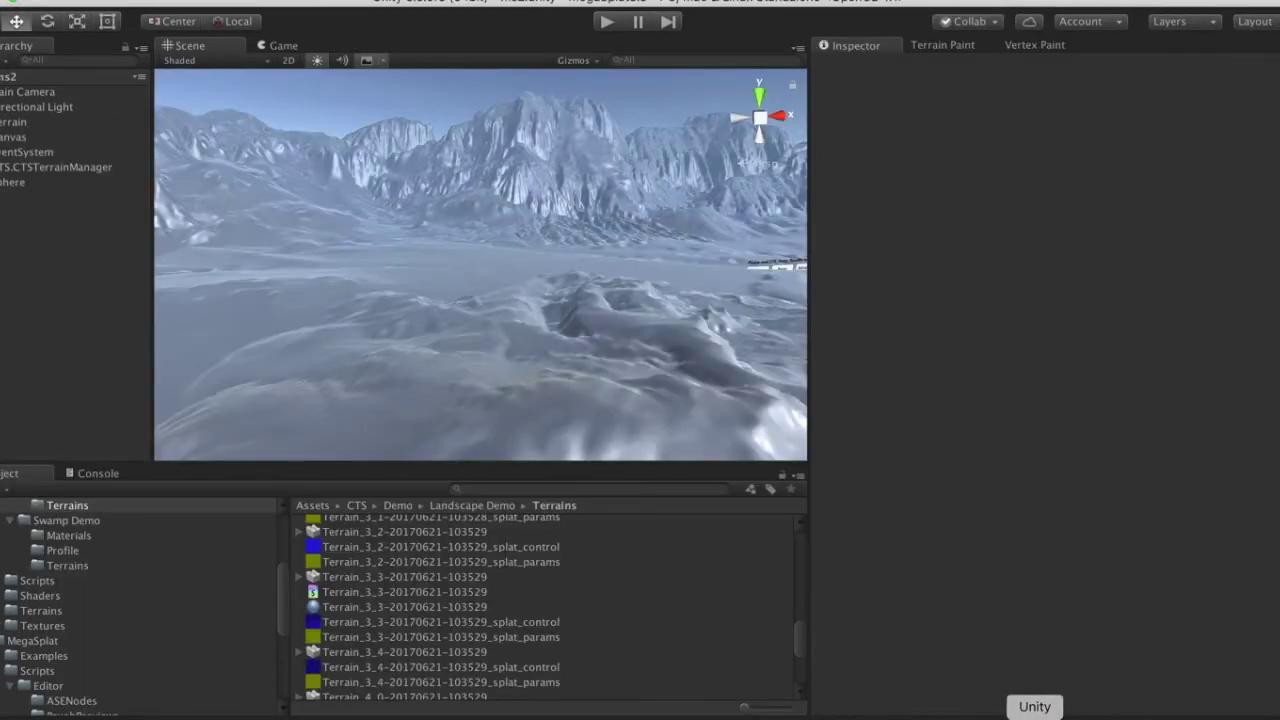
Step: Look around the snowy mountain landscape, expand the Terrain object and inspect the components of its Terrain_0_0 tile
right_click_drag(464, 248, 297, 271)
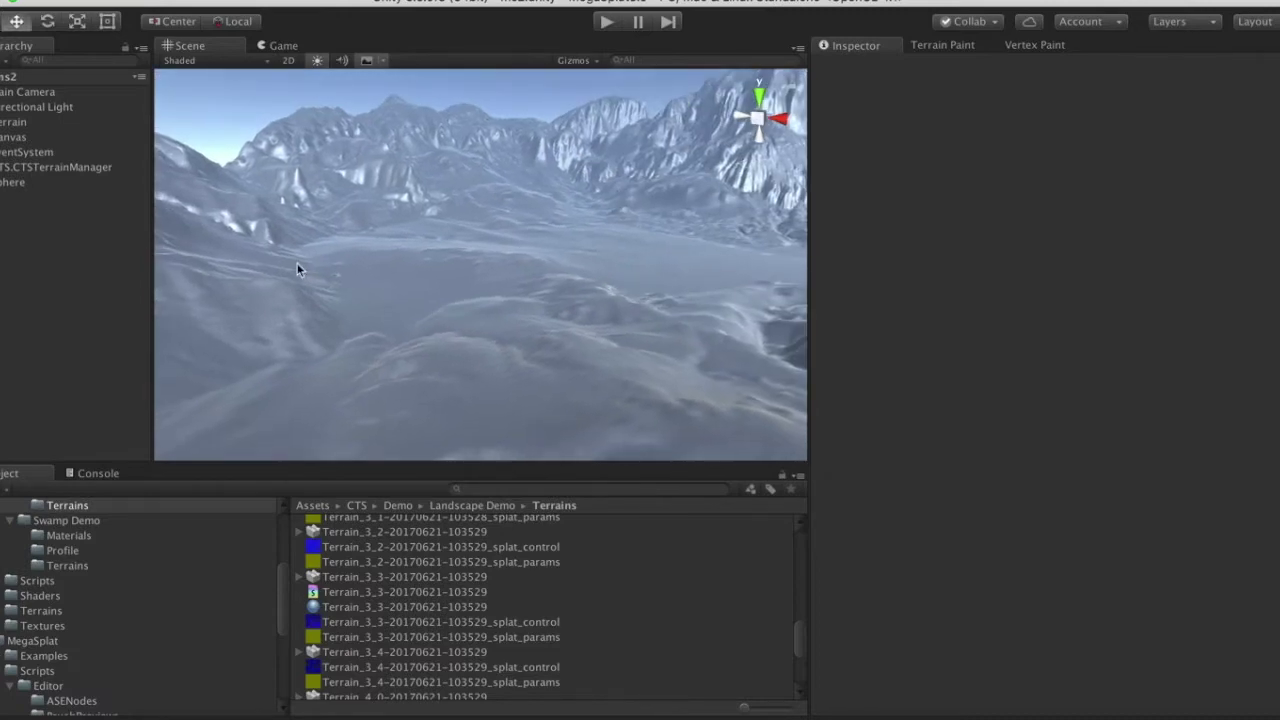
right_click_drag(511, 206, 920, 182)
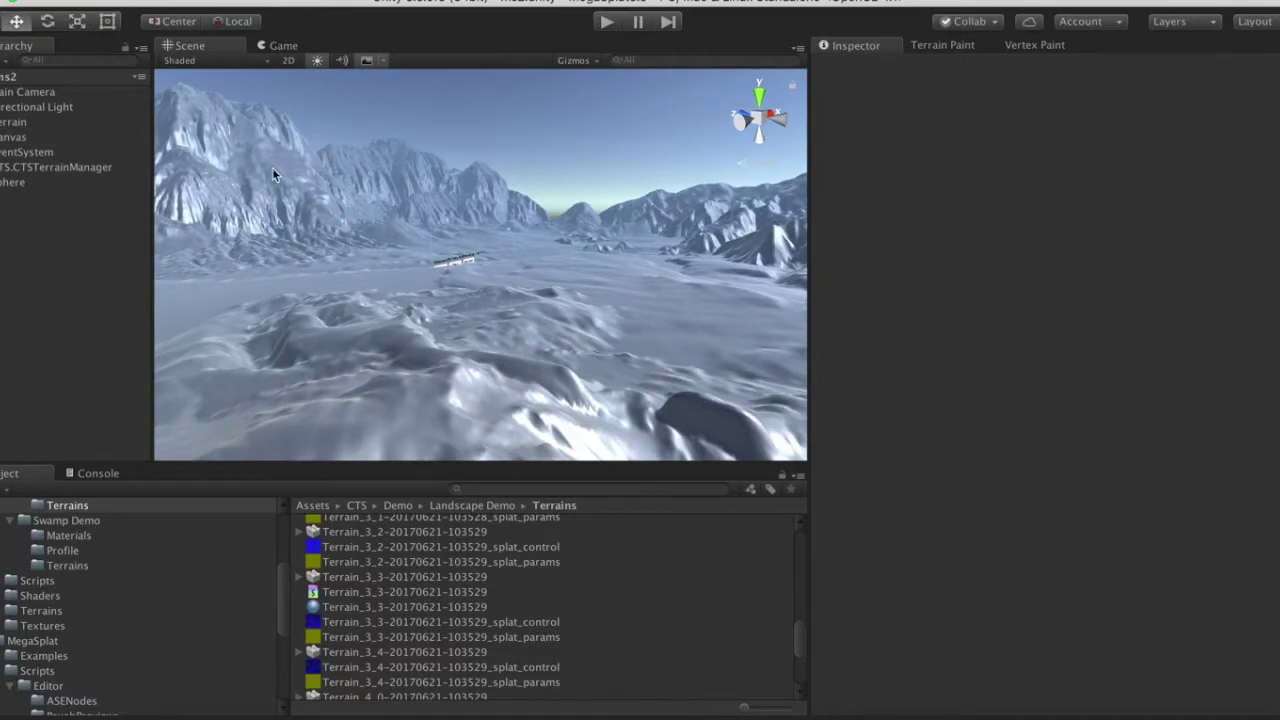
left_click(8, 123)
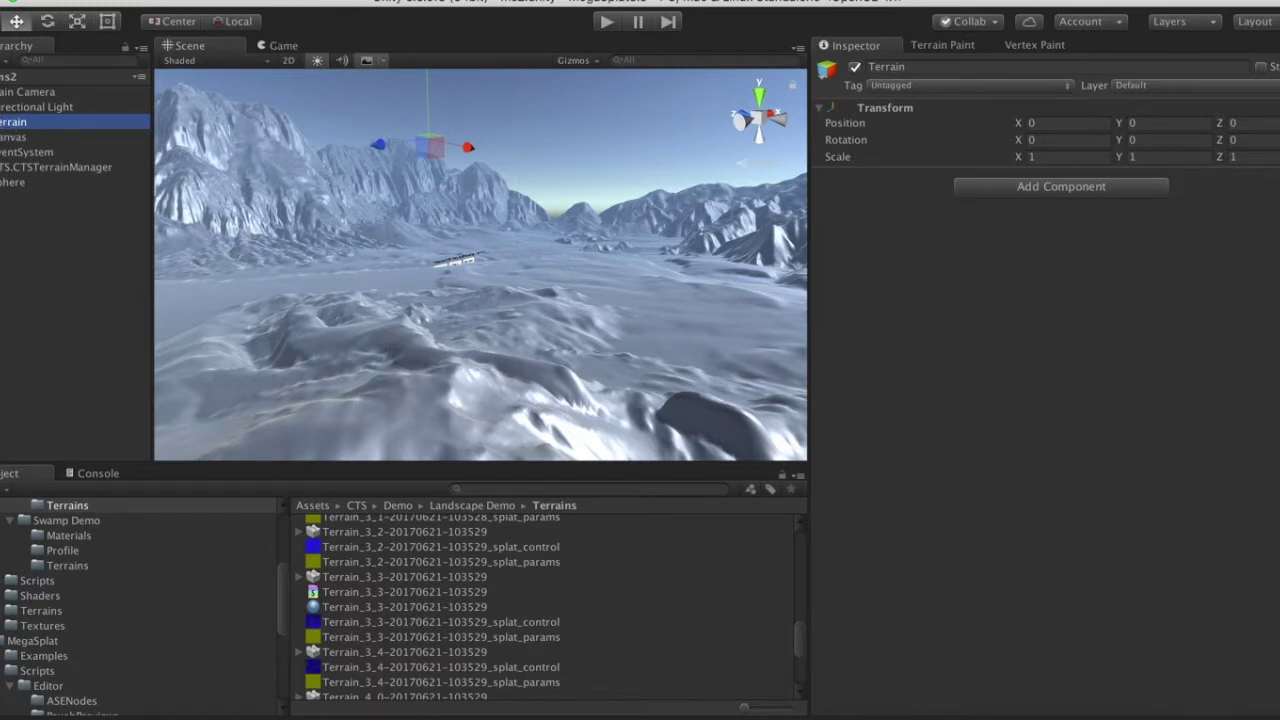
key("Right")
left_click(46, 138)
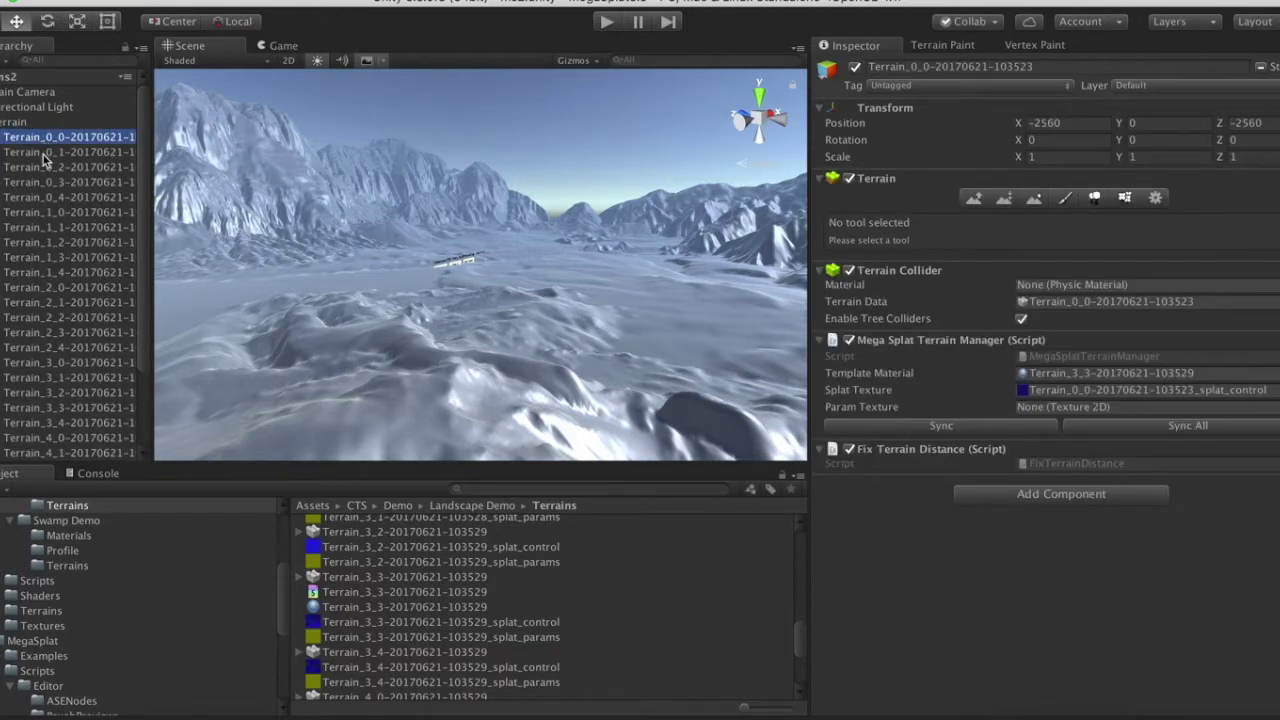
Step: Select all tiles from Terrain_0_0 to Terrain_4_4 and remove their Mega Splat Terrain Manager component
left_click(15, 123)
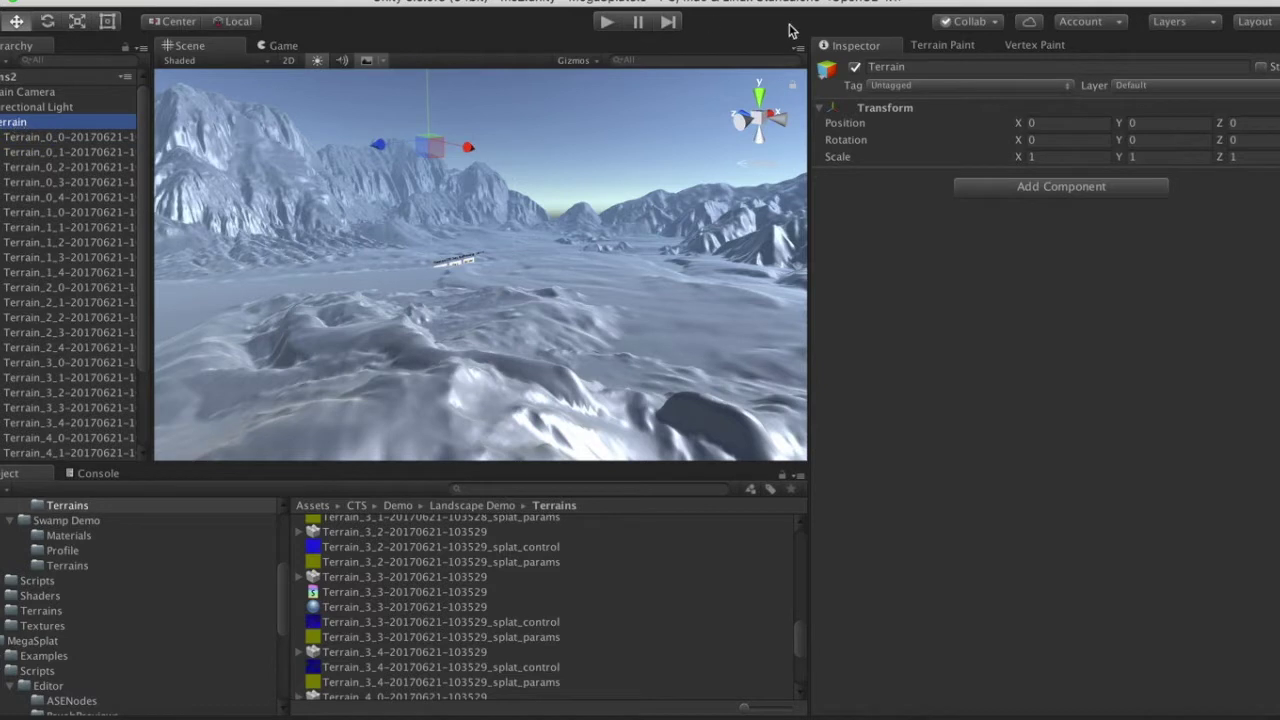
key("Down")
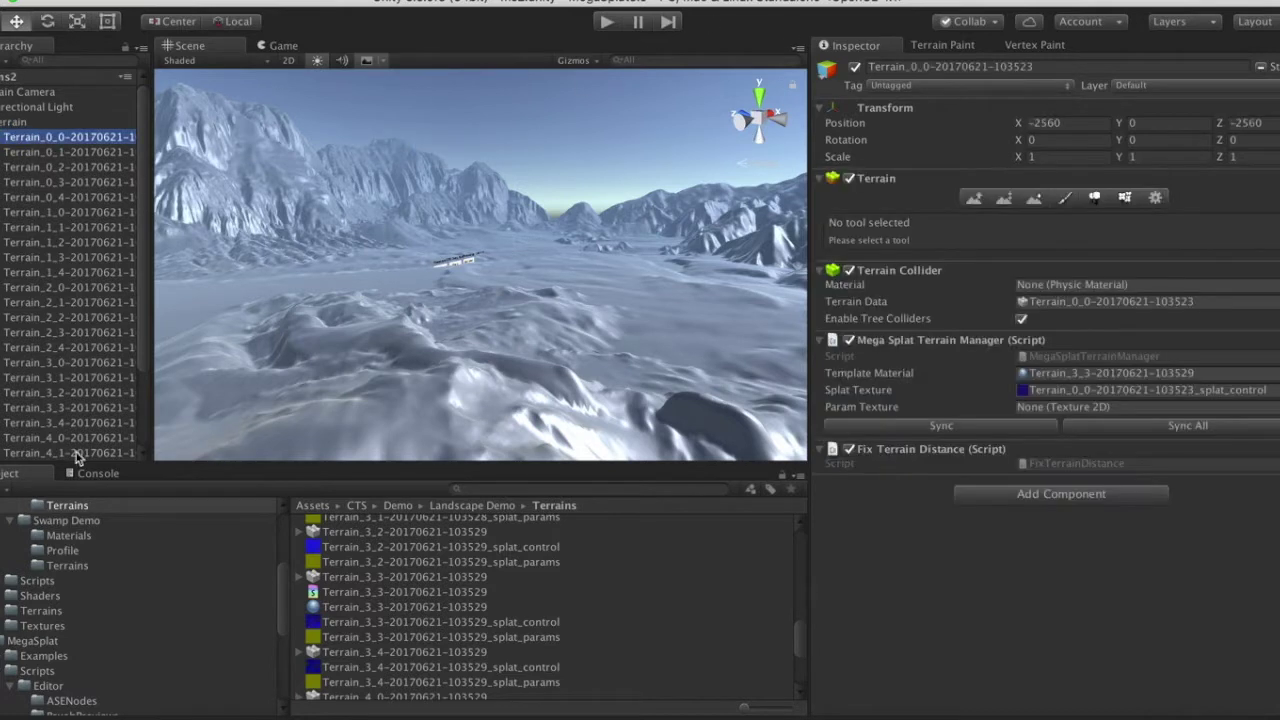
scroll(76, 452, "down", 3)
left_click(65, 392, "shift")
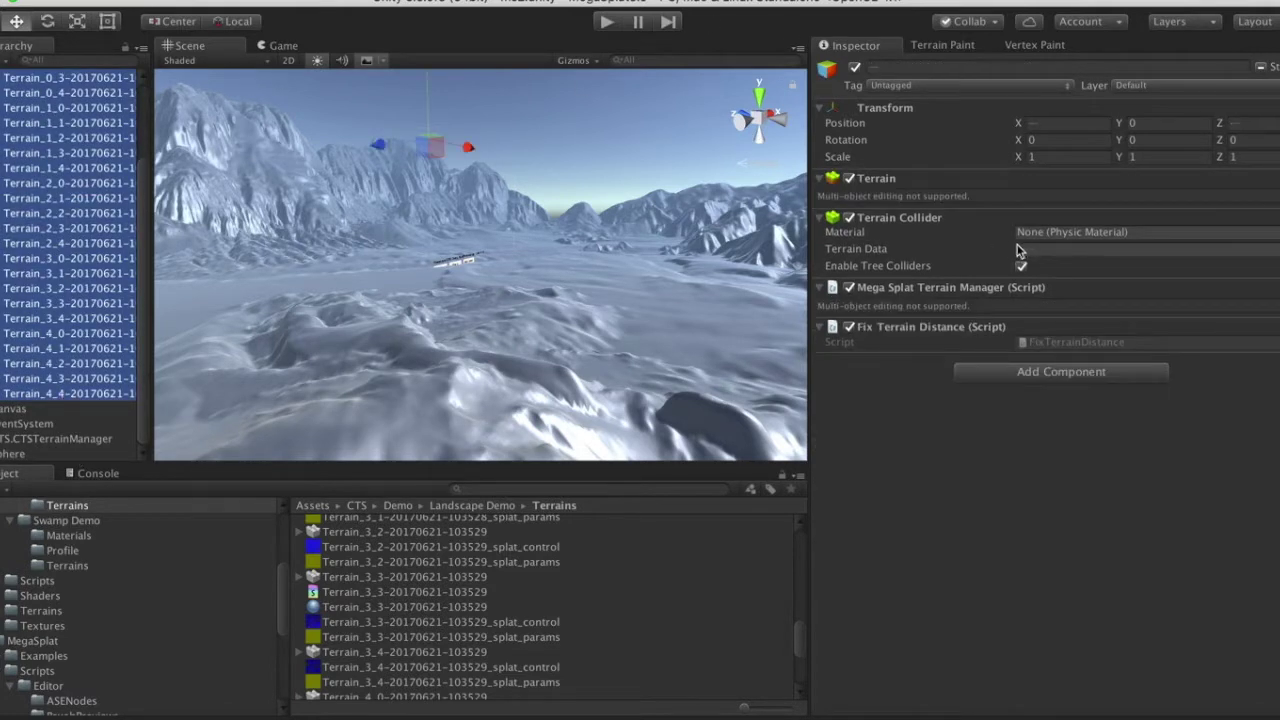
right_click(897, 338)
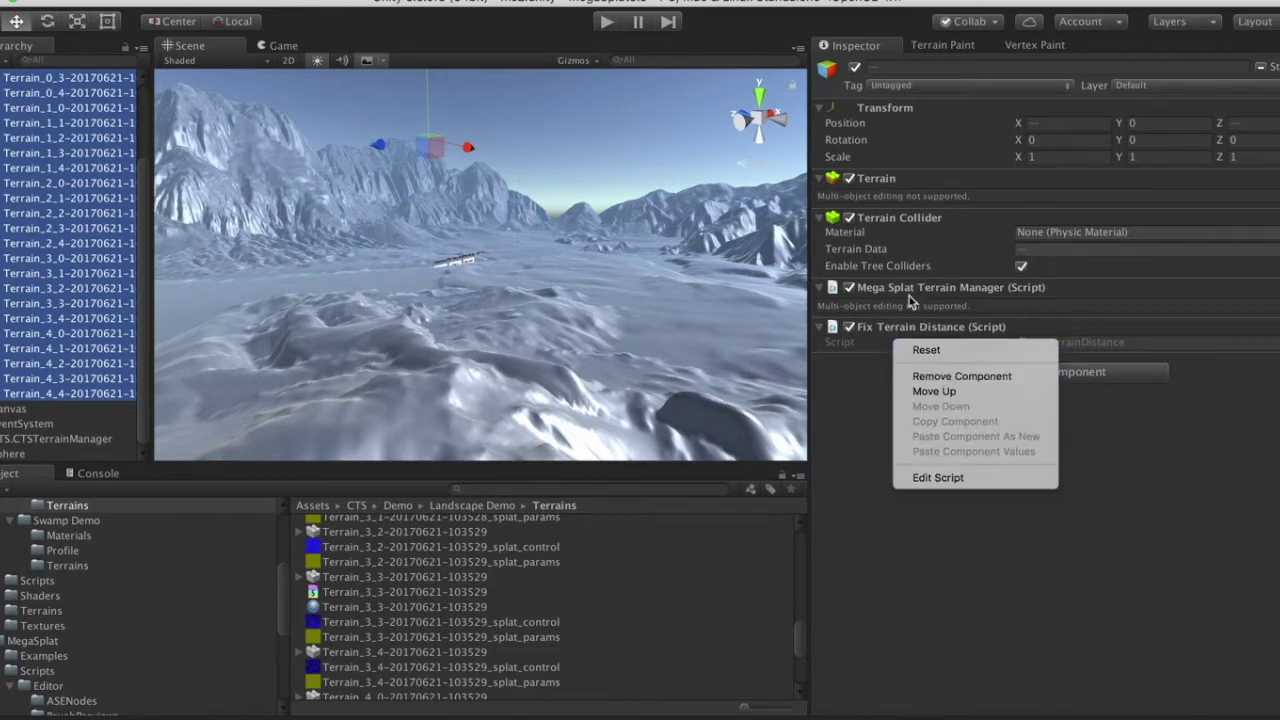
right_click(904, 292)
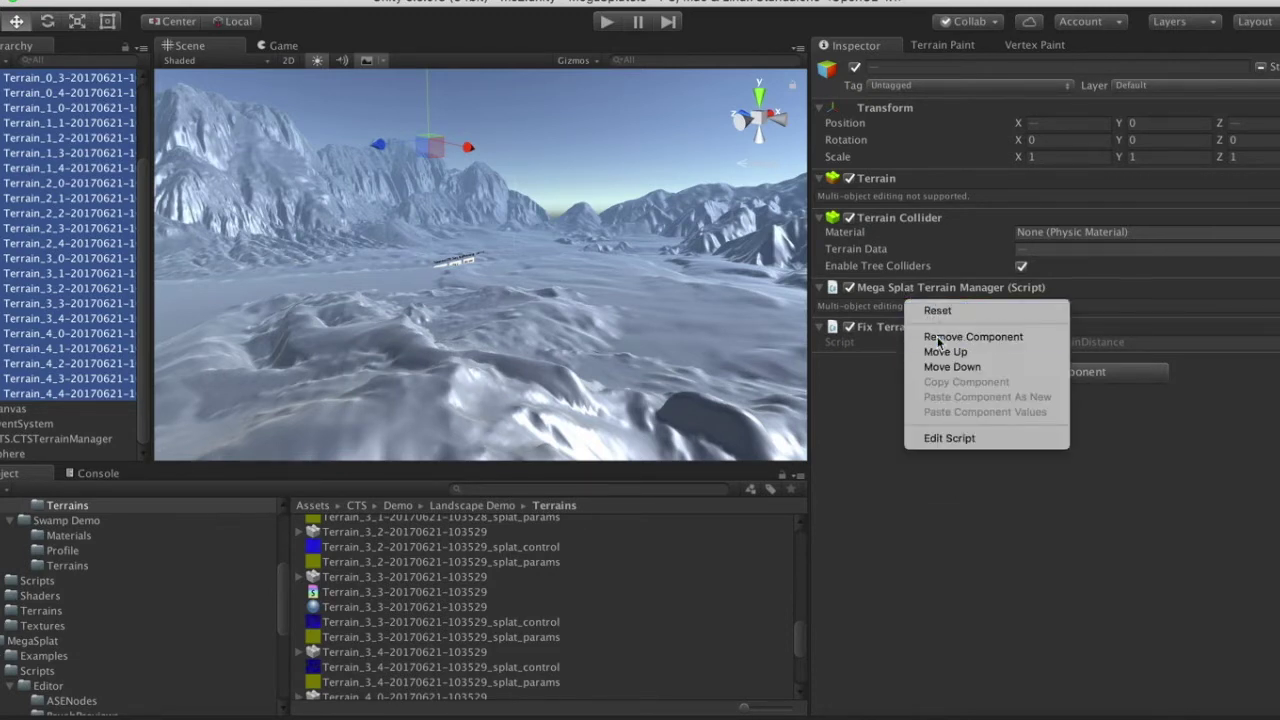
left_click(940, 338)
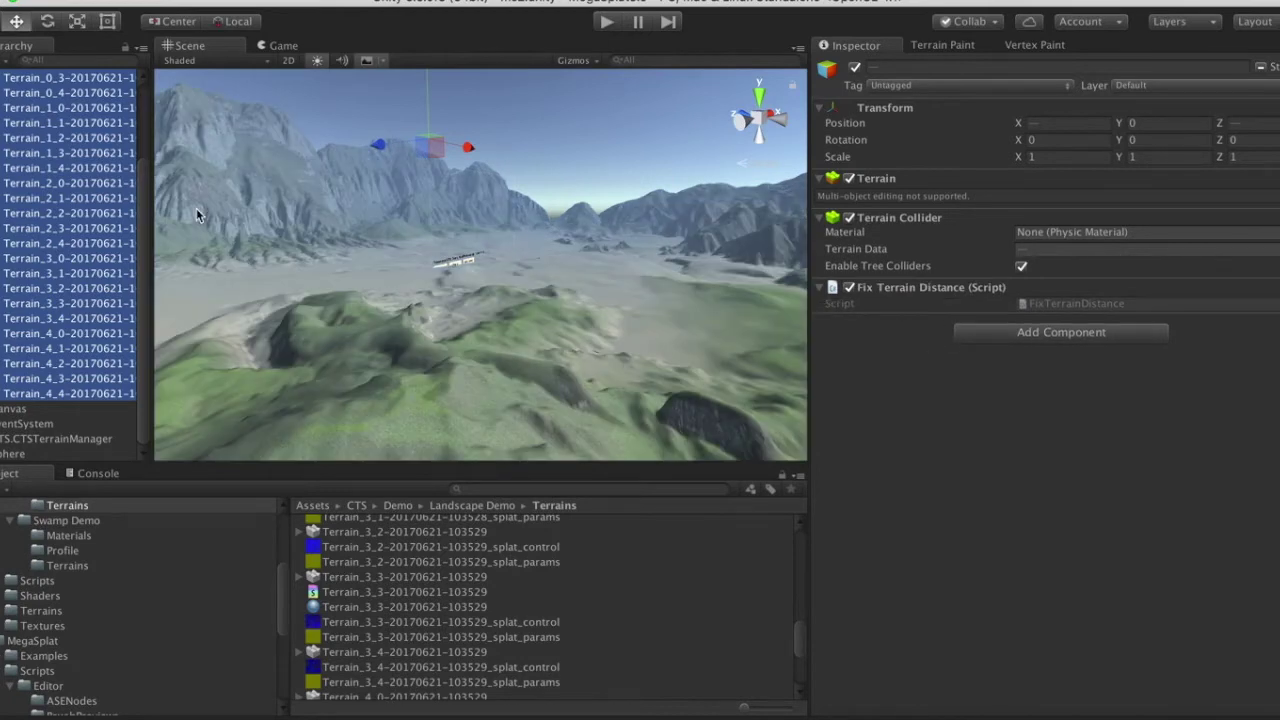
Step: Set up all terrain tiles under the parent Terrain object for MegaSplat with one shared material and shader
right_click_drag(510, 282, 509, 314)
scroll(3, 231, "up", 5)
scroll(30, 200, "down", 5)
scroll(47, 160, "up", 5)
scroll(46, 157, "down", 3)
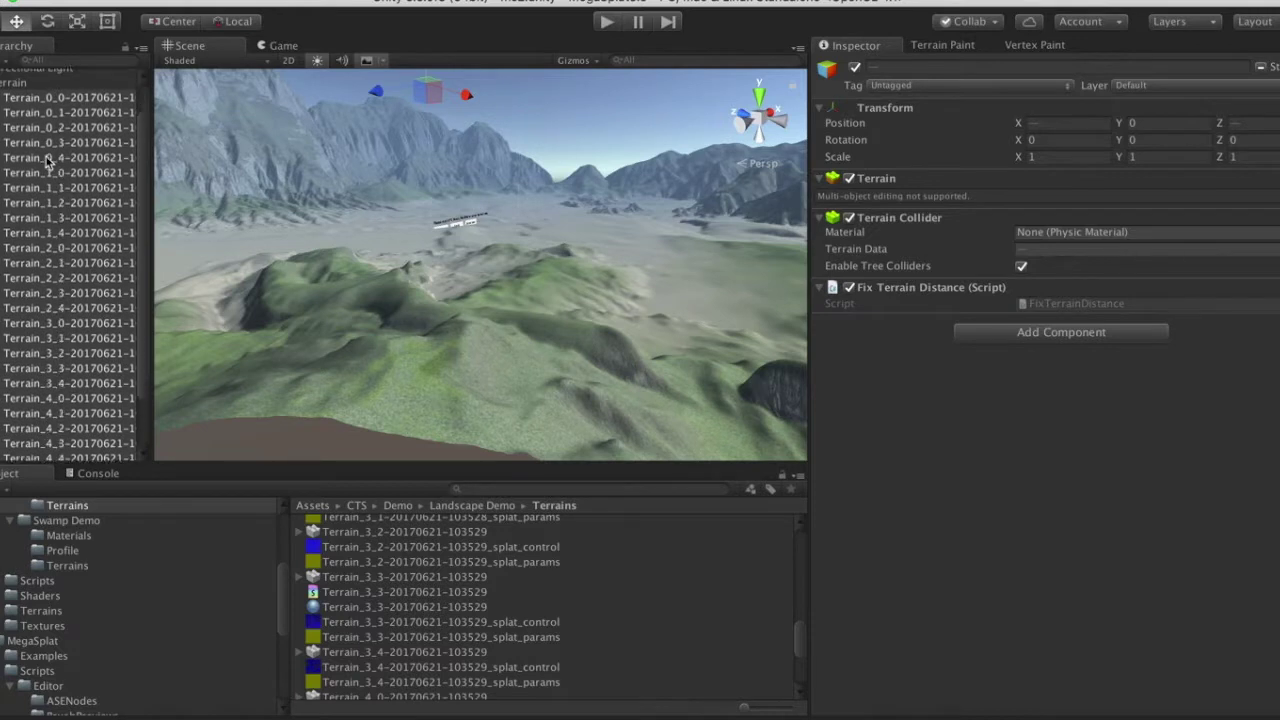
scroll(35, 154, "up", 3)
left_click(10, 122)
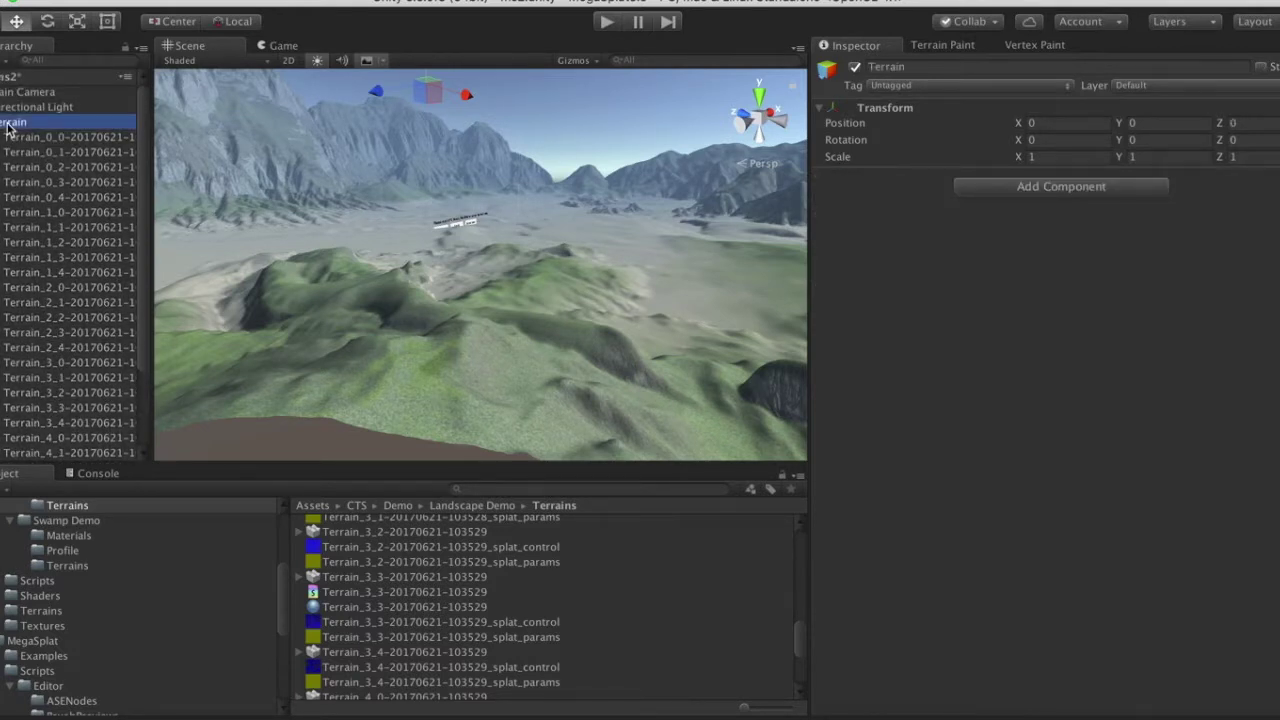
left_click(943, 45)
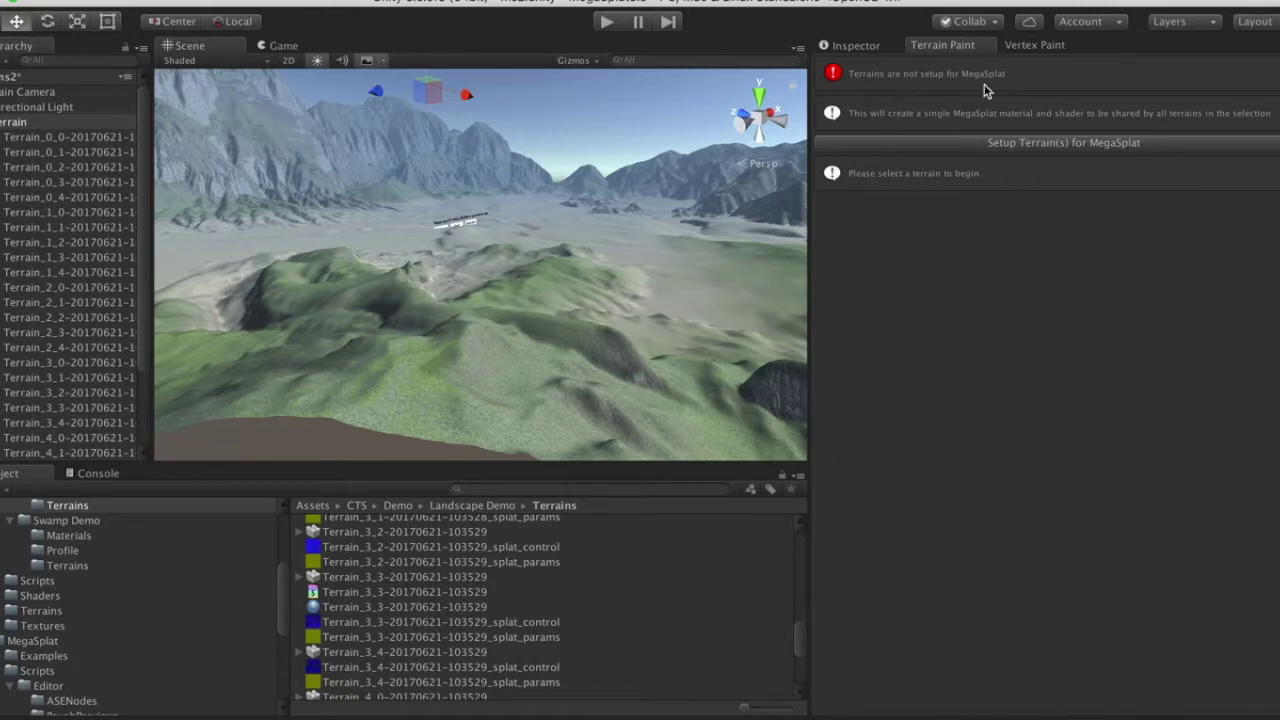
left_click(992, 146)
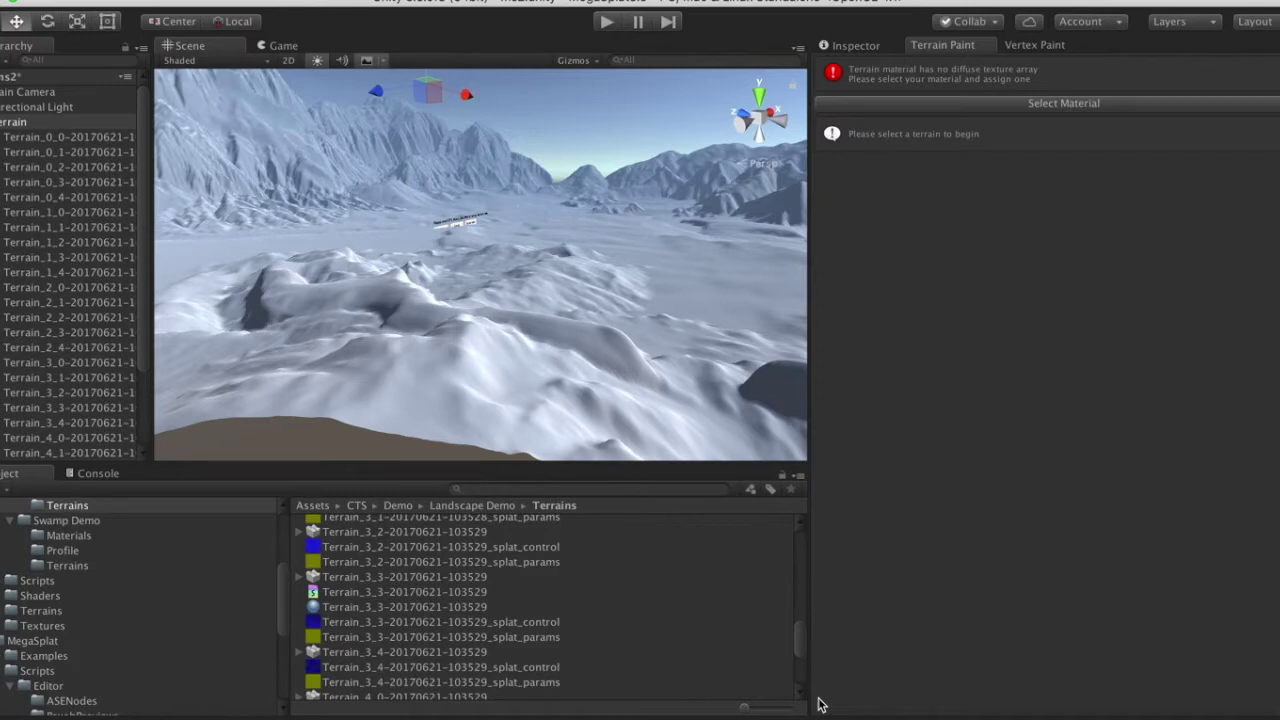
left_click_drag(800, 640, 792, 548)
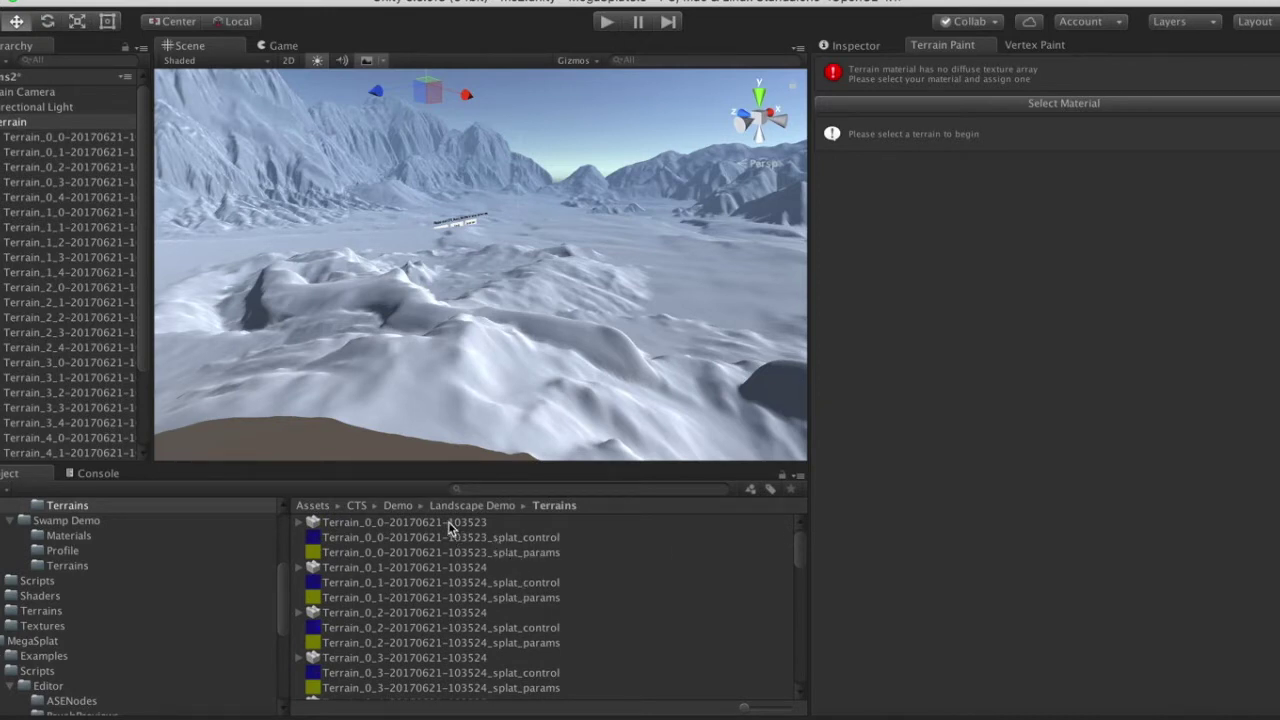
scroll(460, 646, "down", 10)
scroll(460, 646, "down", 8)
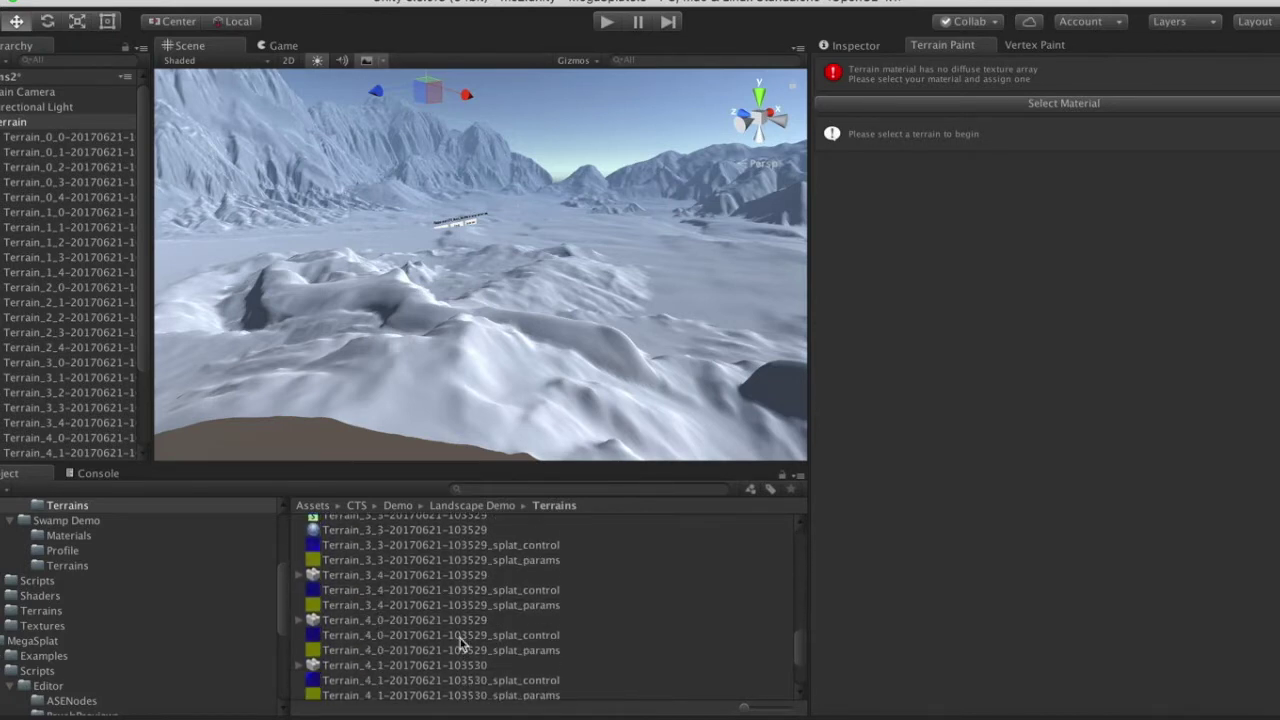
scroll(460, 645, "up", 2)
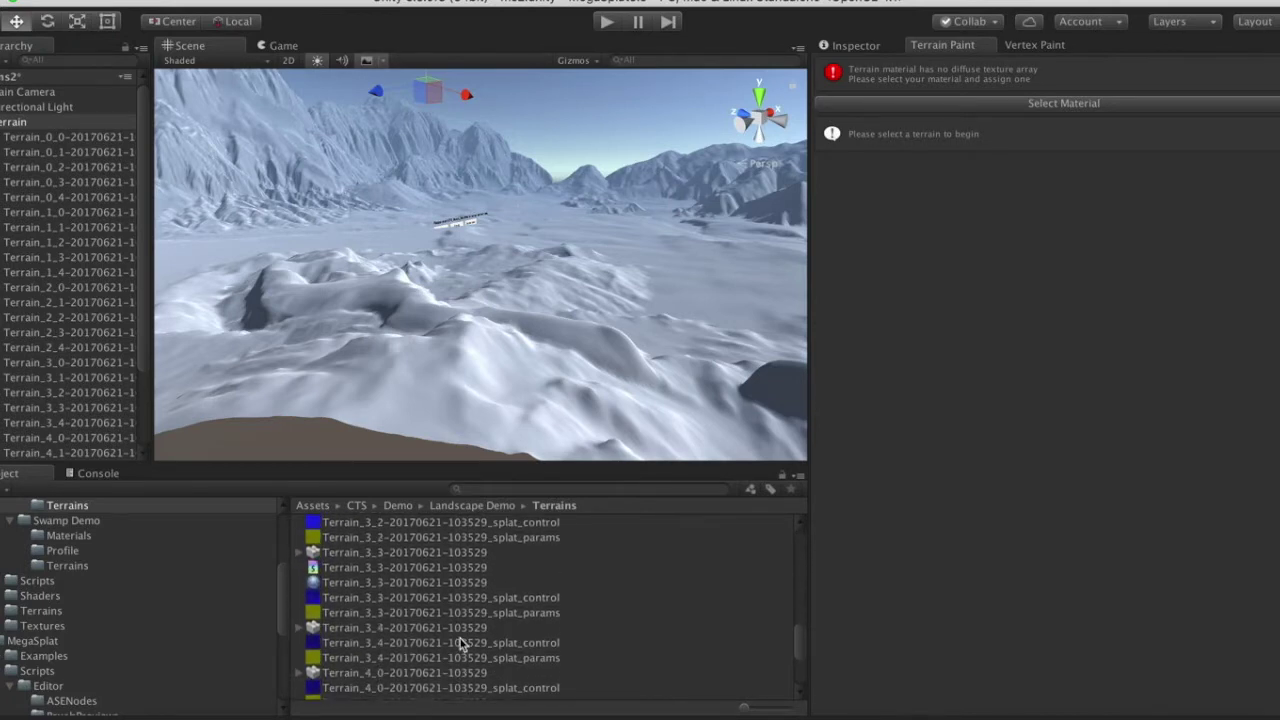
left_click(362, 586)
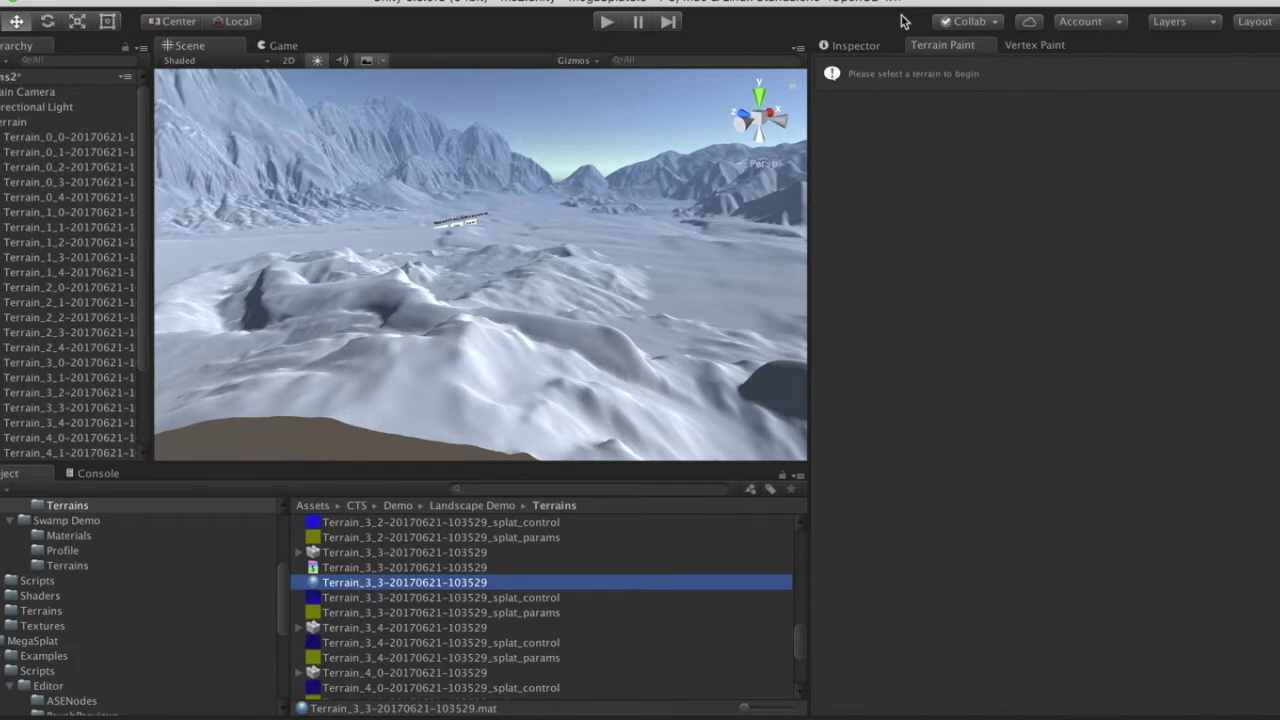
left_click(852, 45)
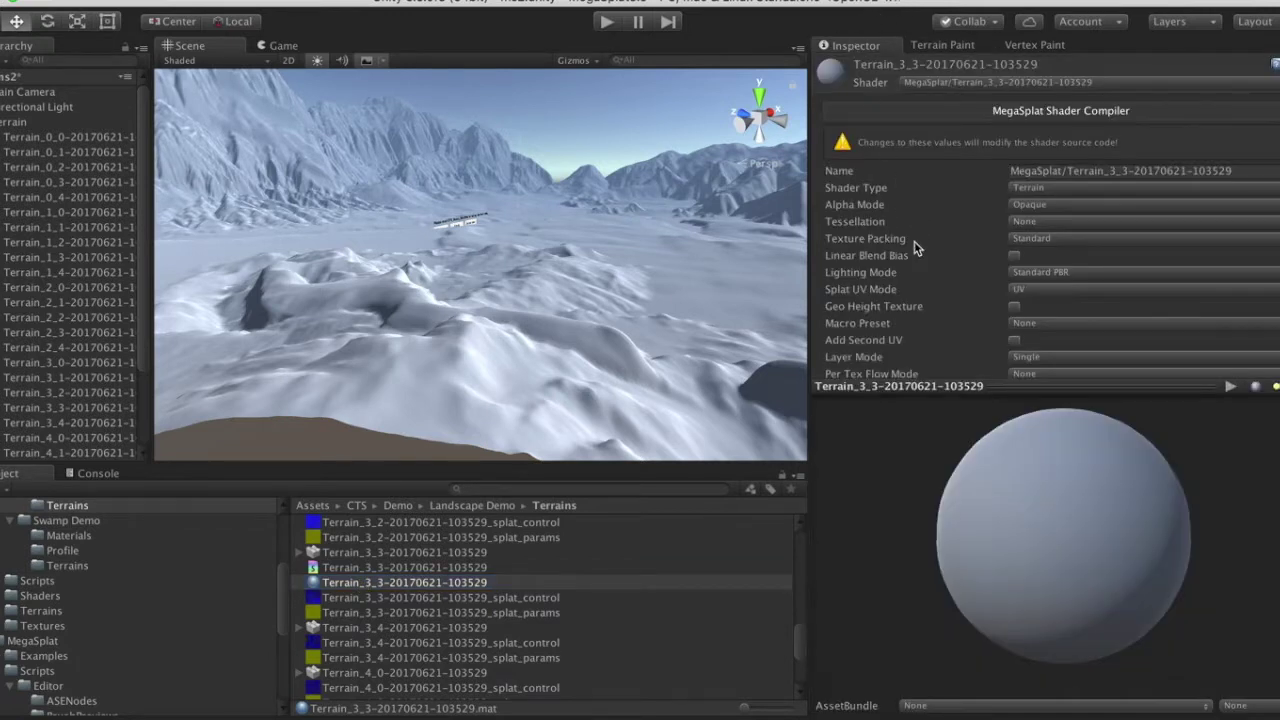
Step: Set the Terrain_3_3 material's Texture Packing to Normal Smooth AO and its Layer Mode to Two Layer
scroll(915, 248, "down", 3)
scroll(996, 336, "down", 10)
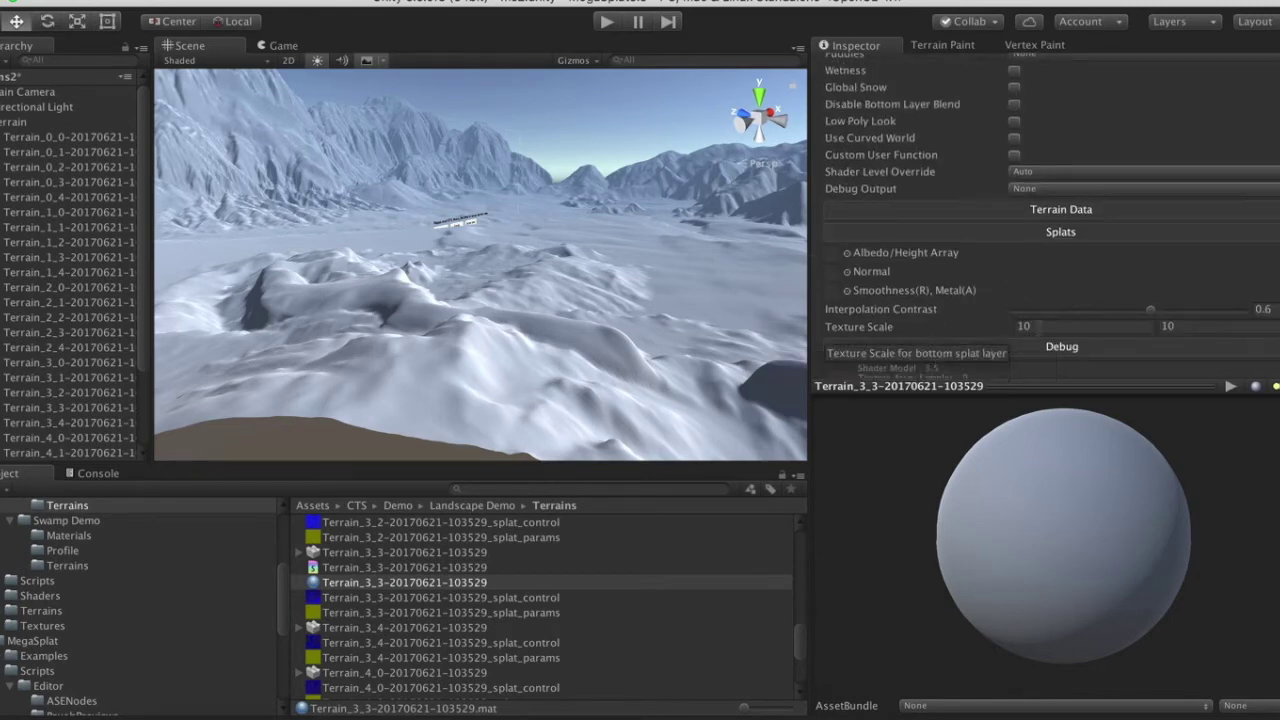
scroll(1043, 194, "up", 12)
left_click(1044, 183)
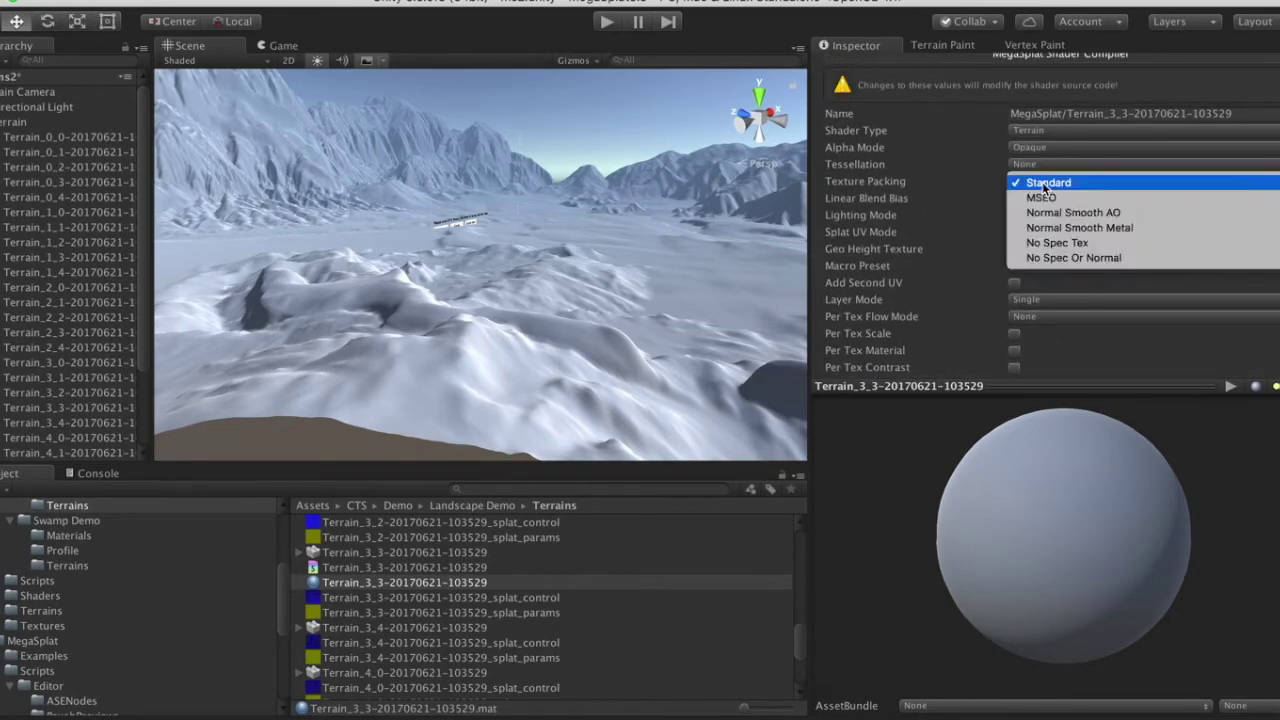
left_click(1044, 216)
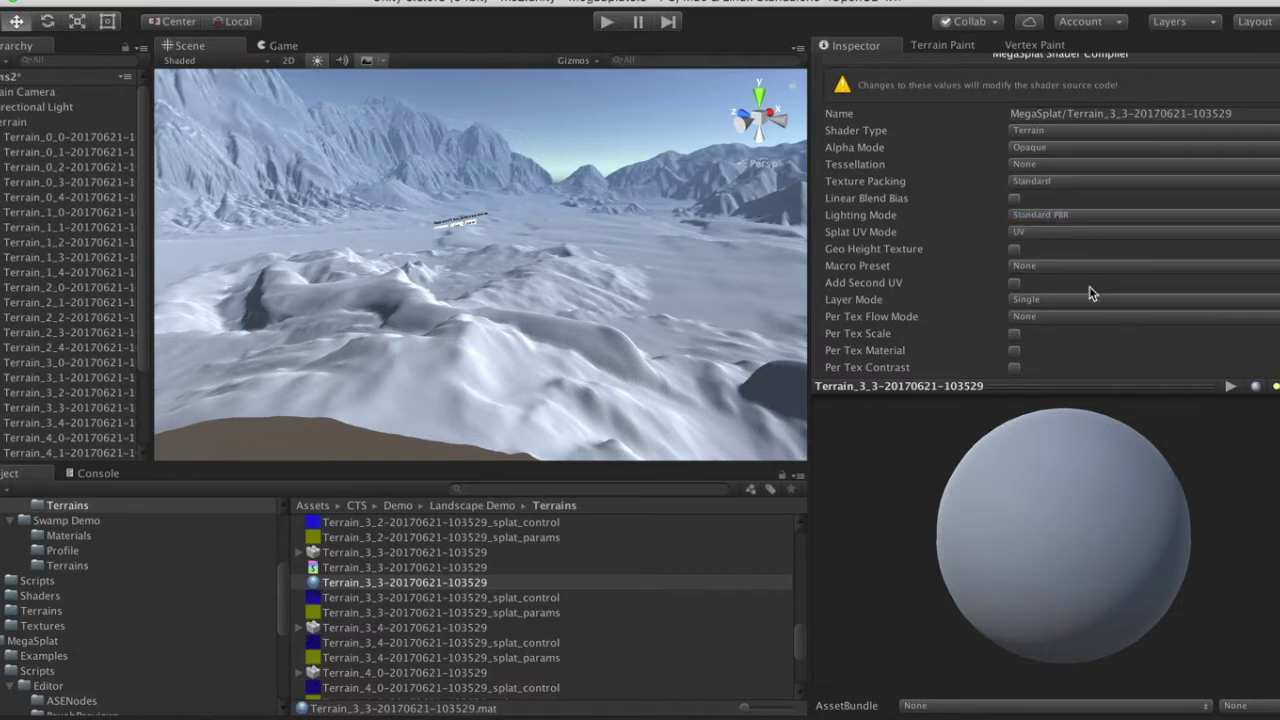
left_click(1058, 300)
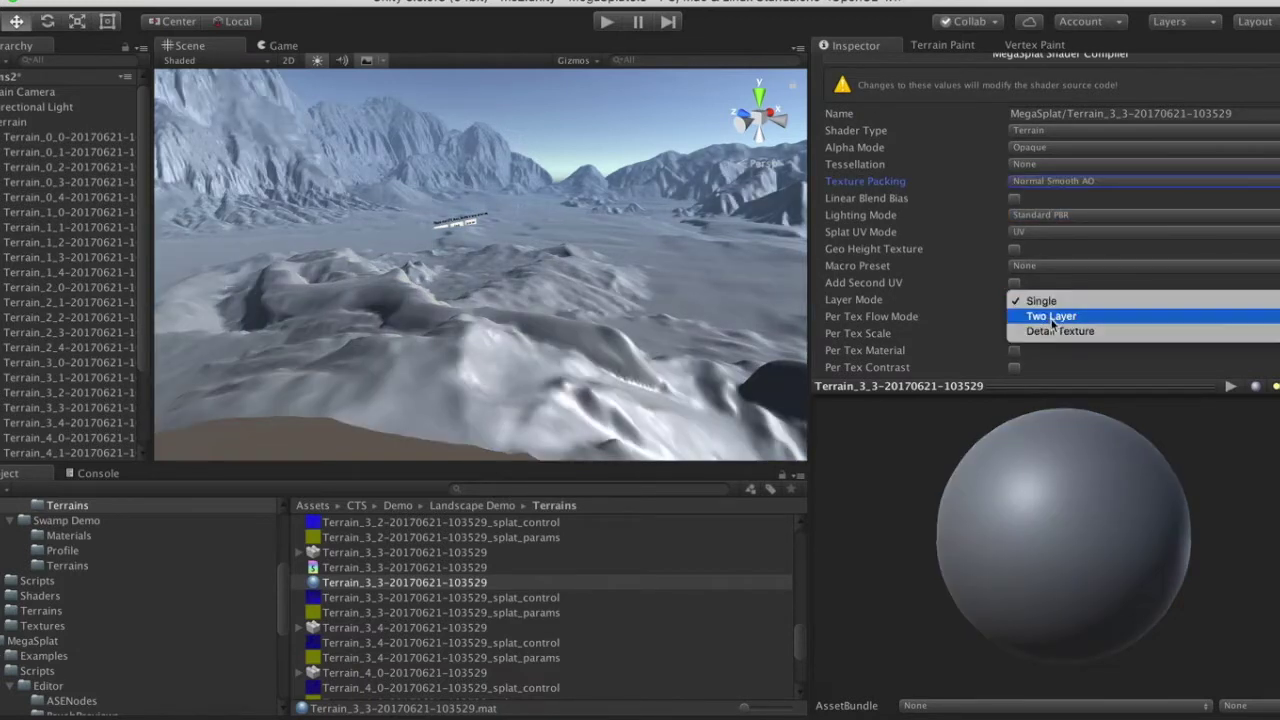
left_click(1051, 317)
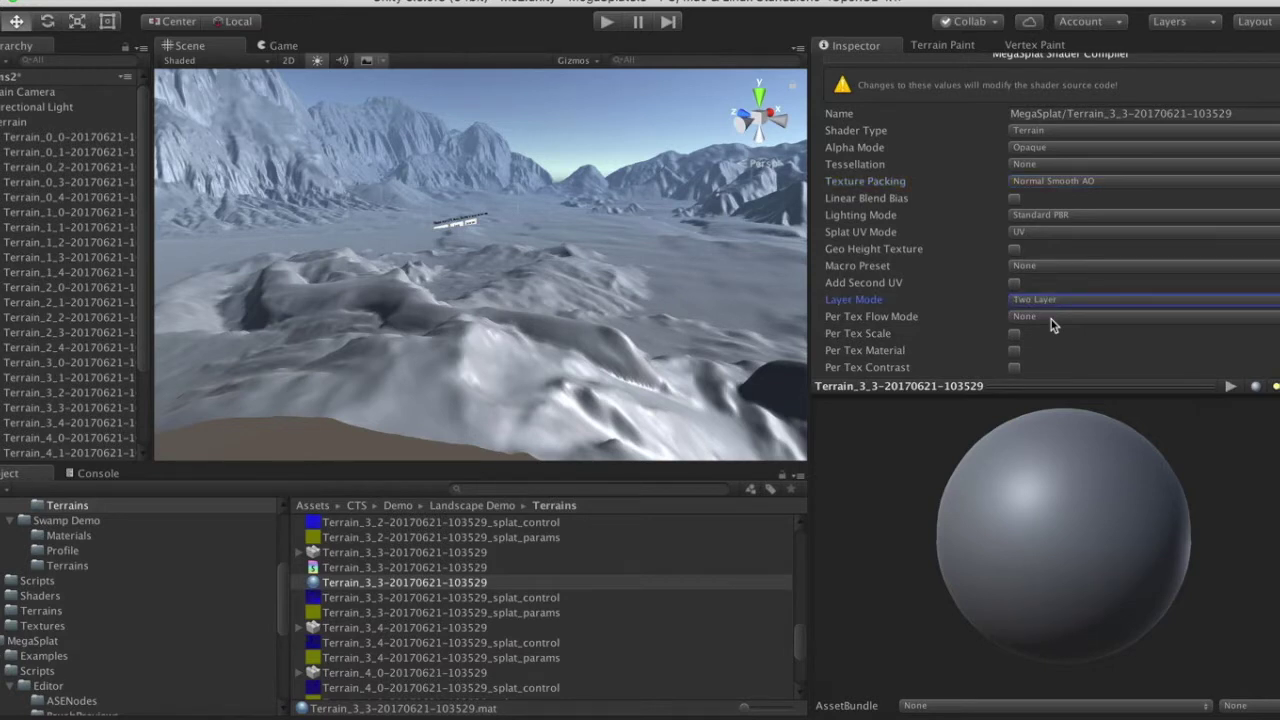
Step: Set the material's Texture Scale and Second Texture Scale to 20 by 20 and its Interpolation Contrast to about 0.28
scroll(949, 256, "down", 5)
scroll(949, 256, "down", 6)
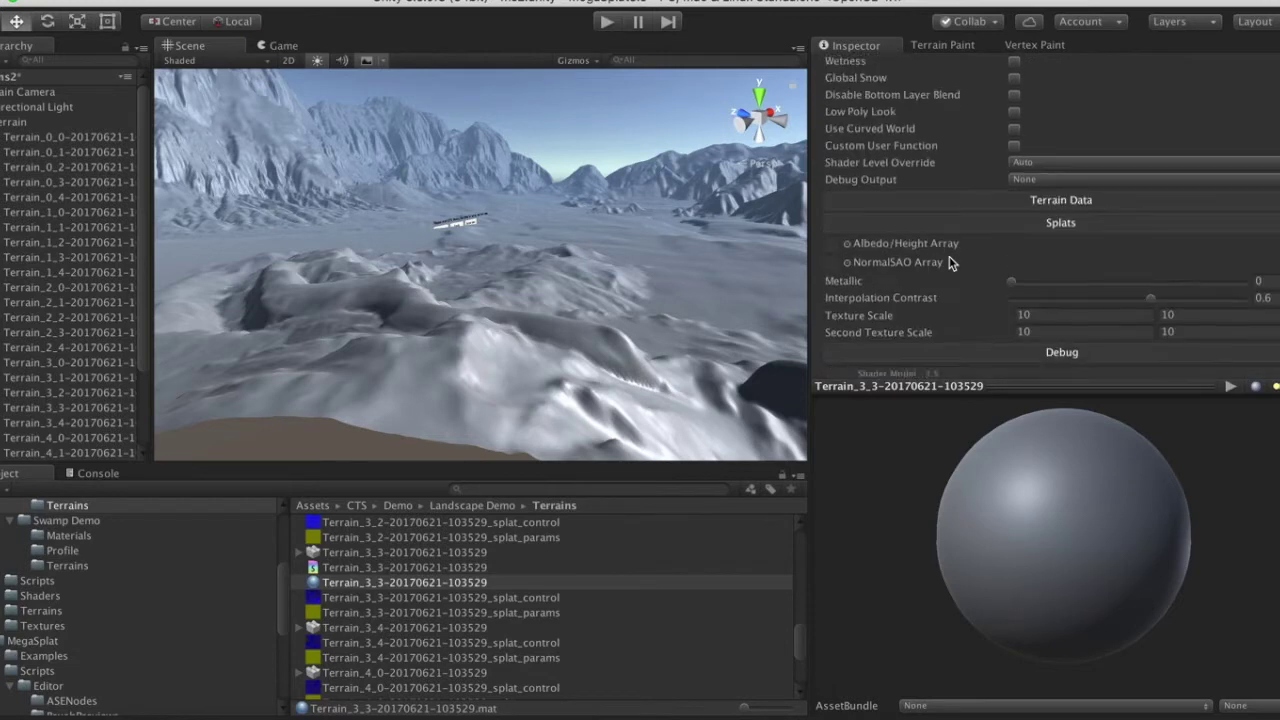
left_click(1039, 259)
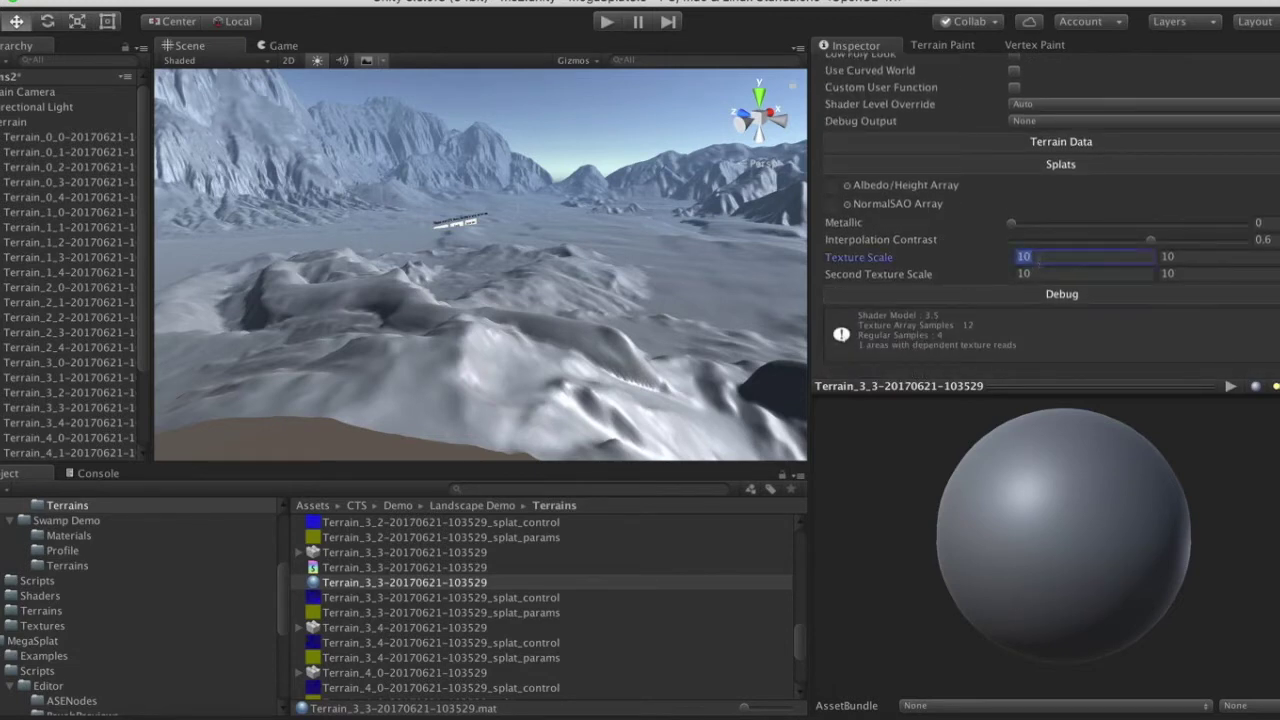
type("20")
key("Tab")
type("20")
key("Tab")
type("20")
key("Tab")
type("20")
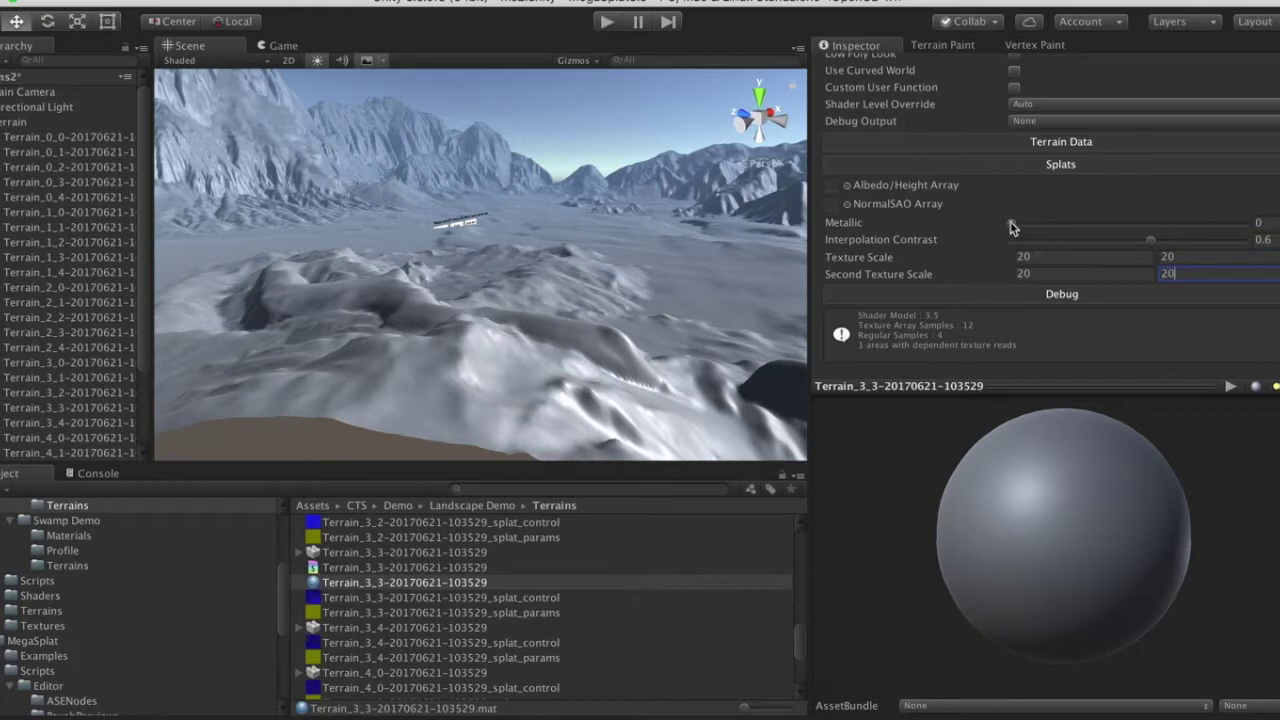
left_click(1070, 242)
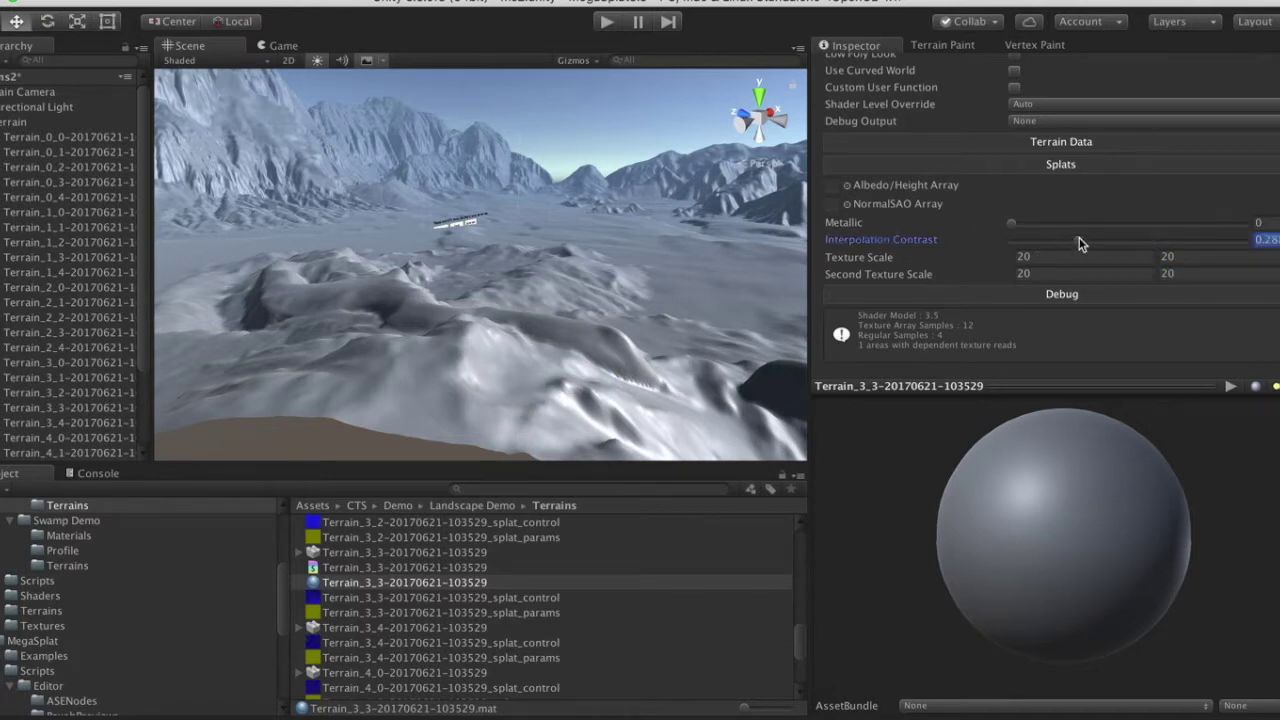
Step: Assign megasplat_diffuse_tarray as the Albedo/Height Array and megasplat_normalsao_tarray as the NormalSAO Array
left_click(848, 185)
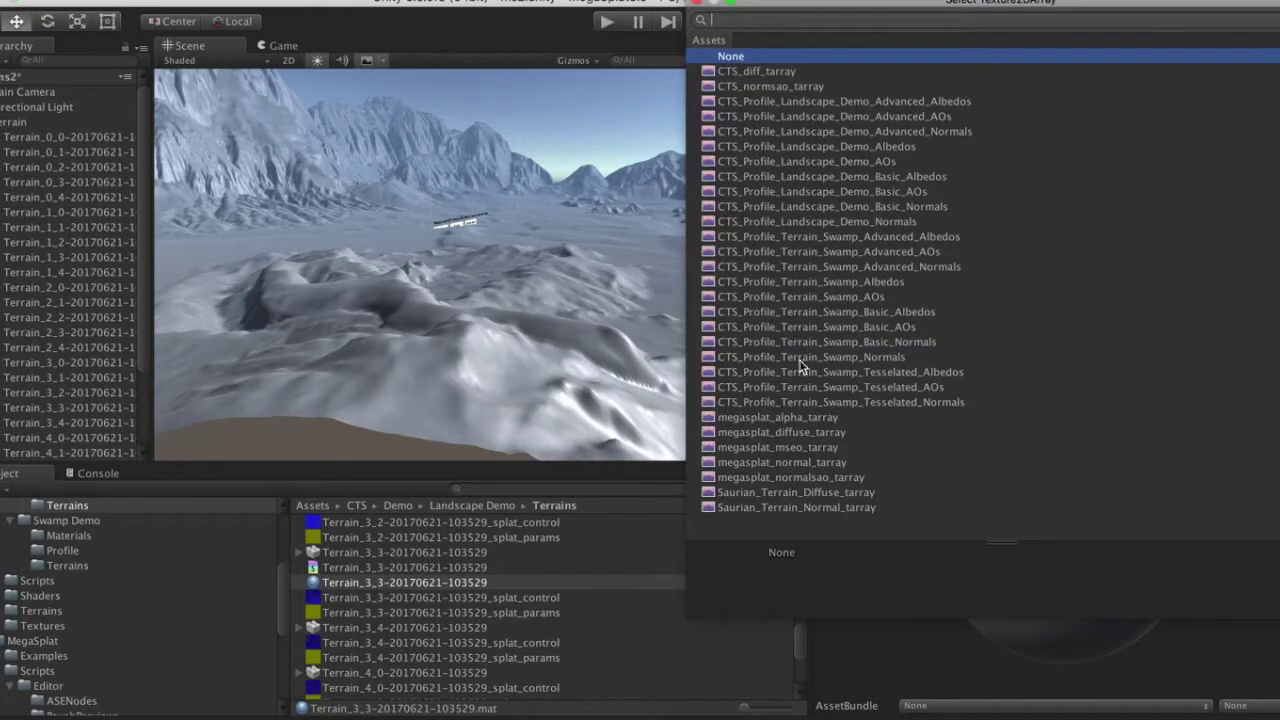
double_click(761, 435)
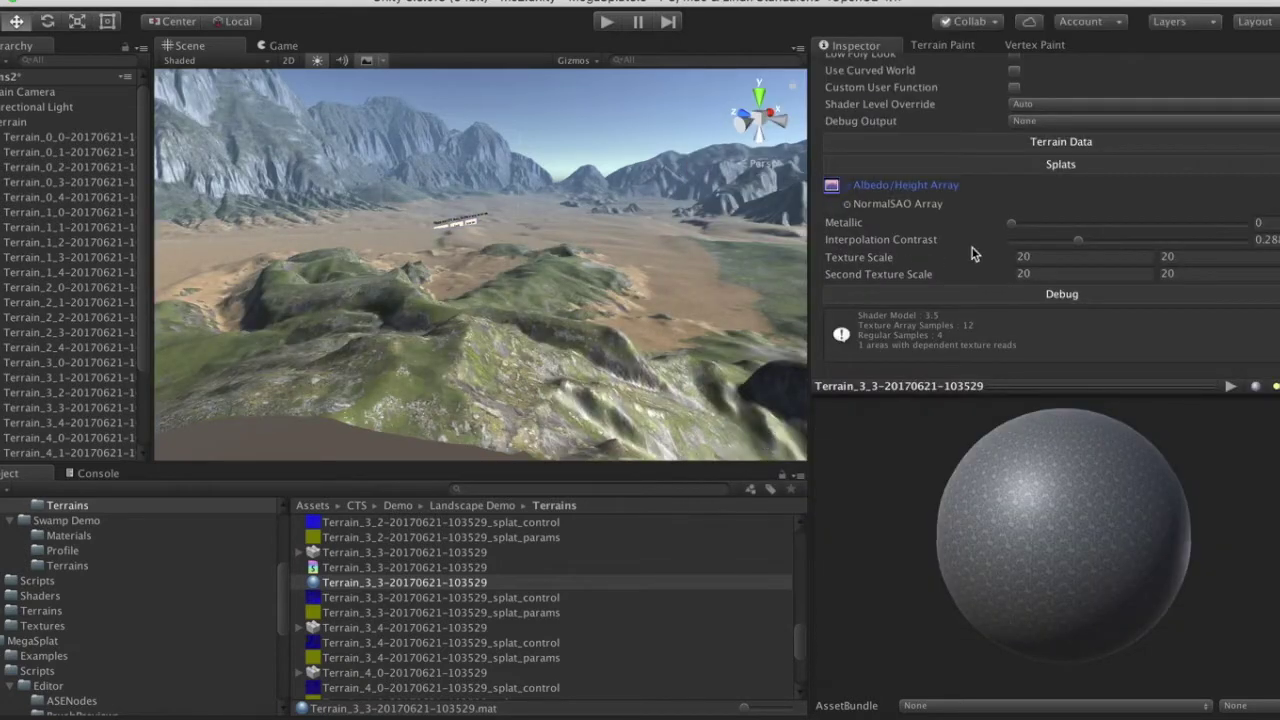
left_click(847, 205)
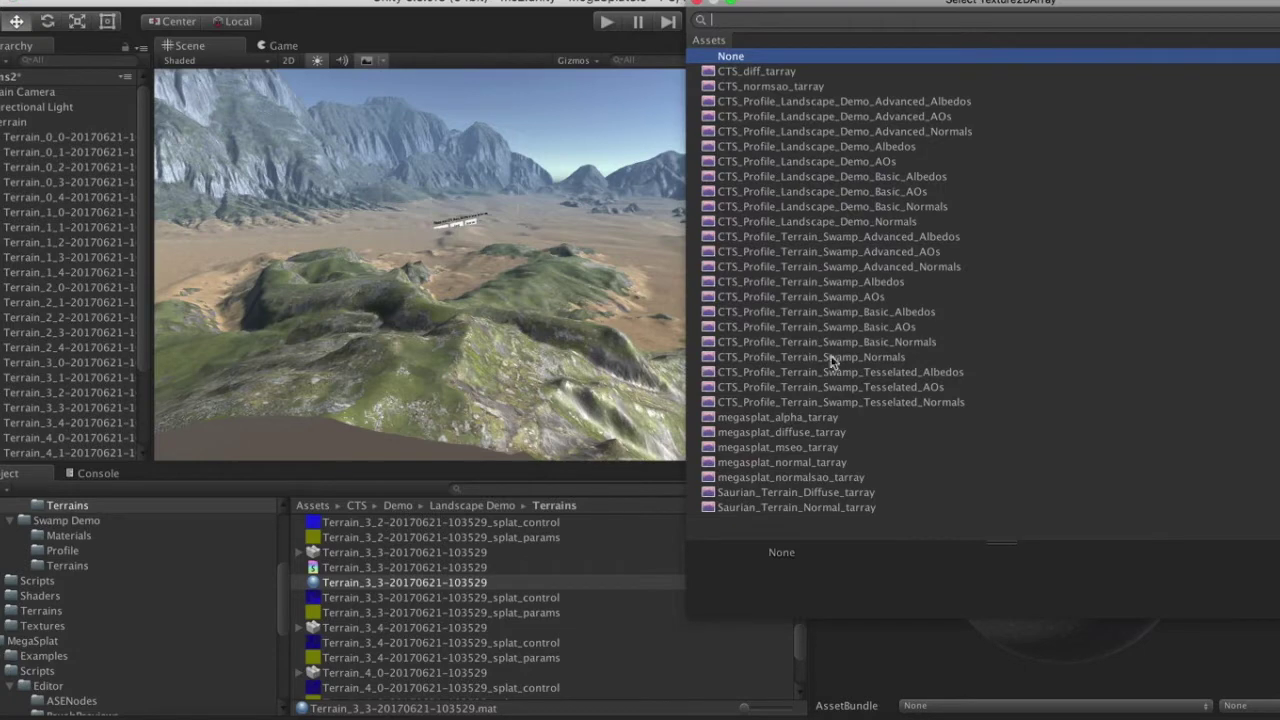
double_click(762, 478)
right_click_drag(551, 272, 685, 397)
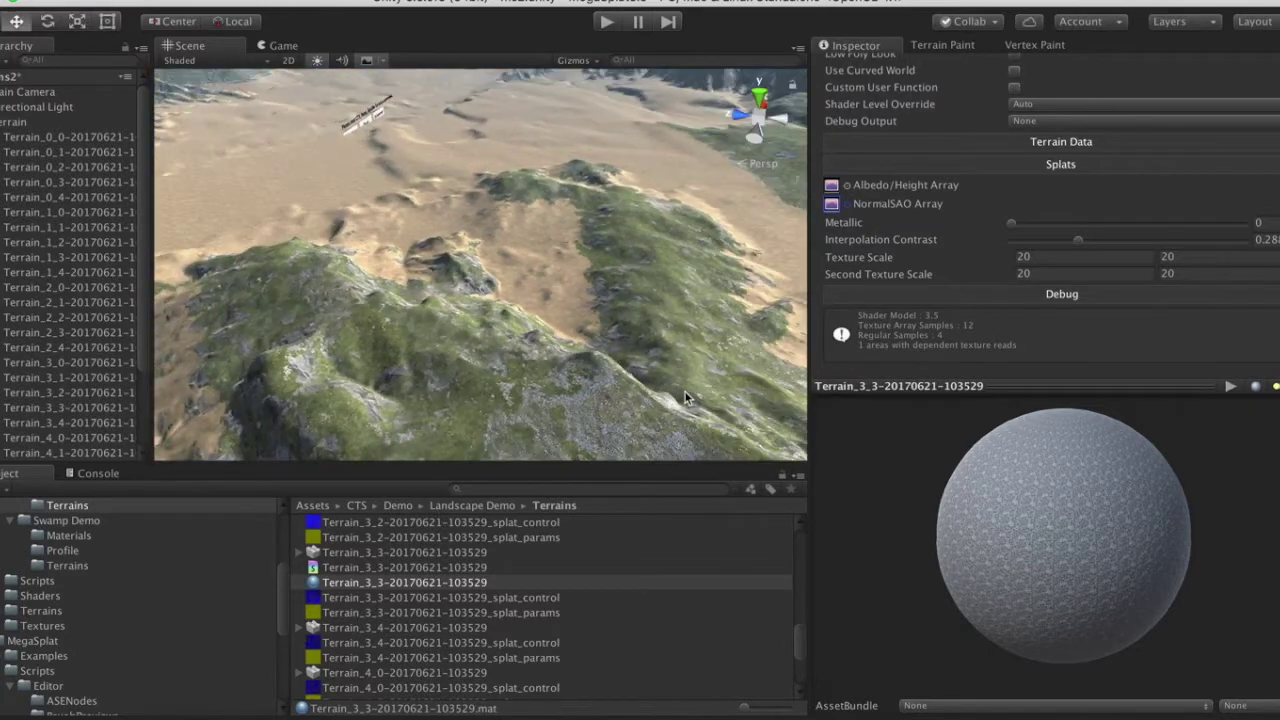
Step: Examine the Terrain_0_0 tile's custom material from its terrain settings, including the material's shader options and splat properties
left_click(28, 139)
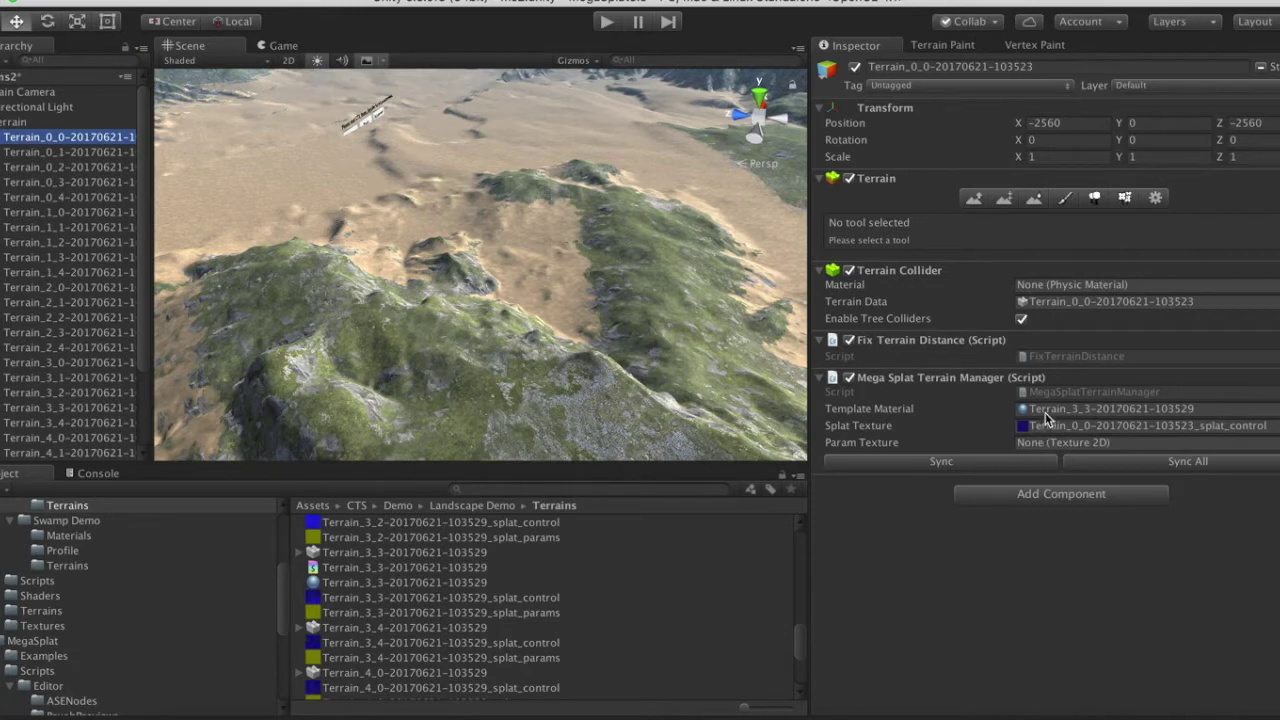
left_click(1155, 199)
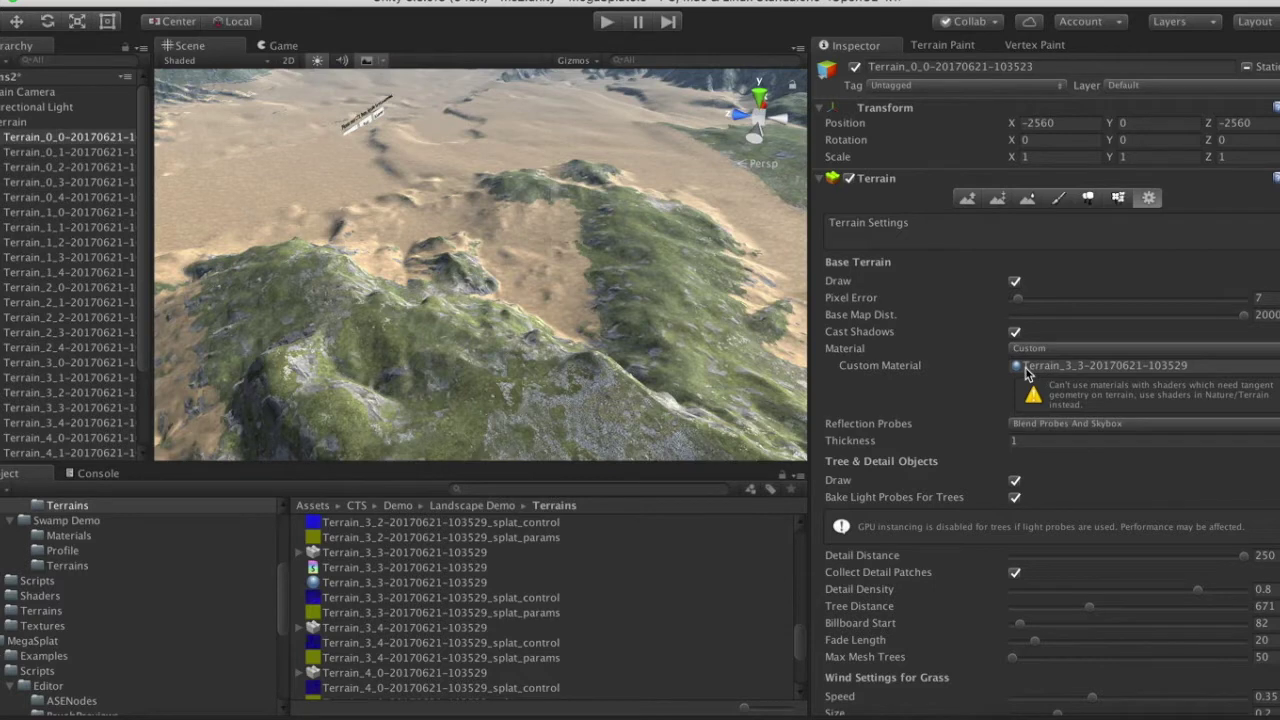
left_click(1025, 369)
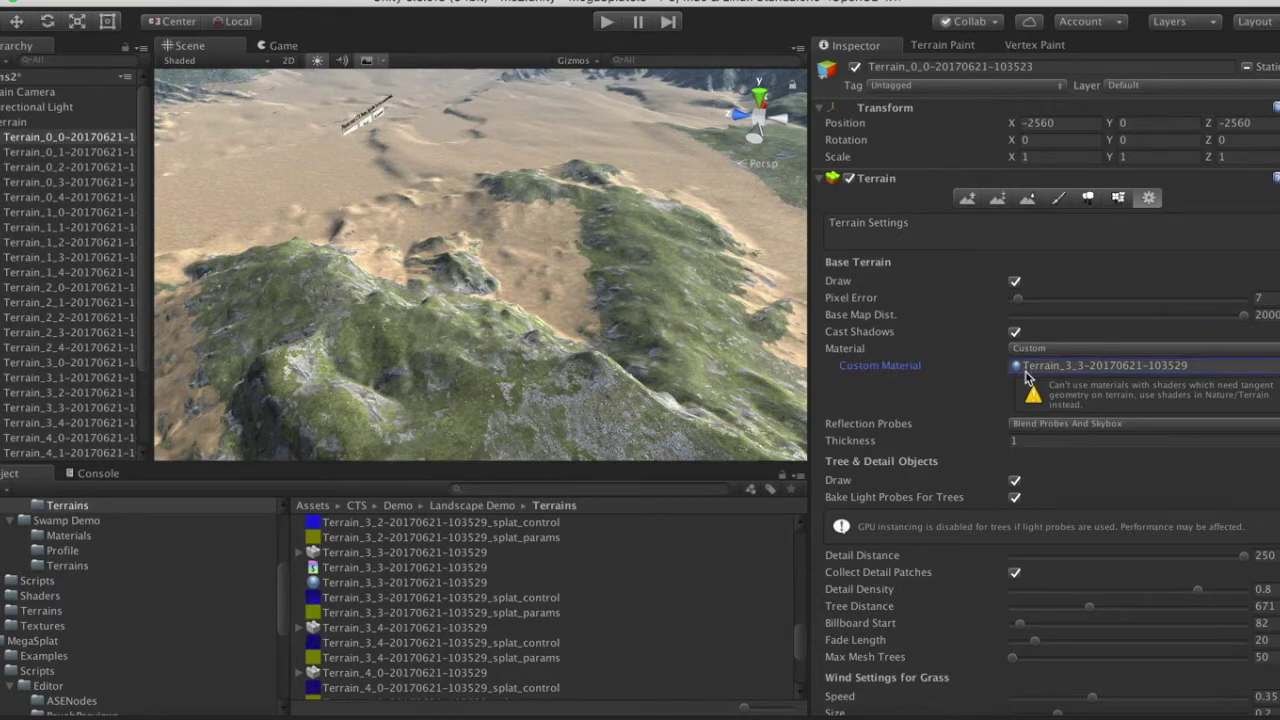
double_click(1025, 368)
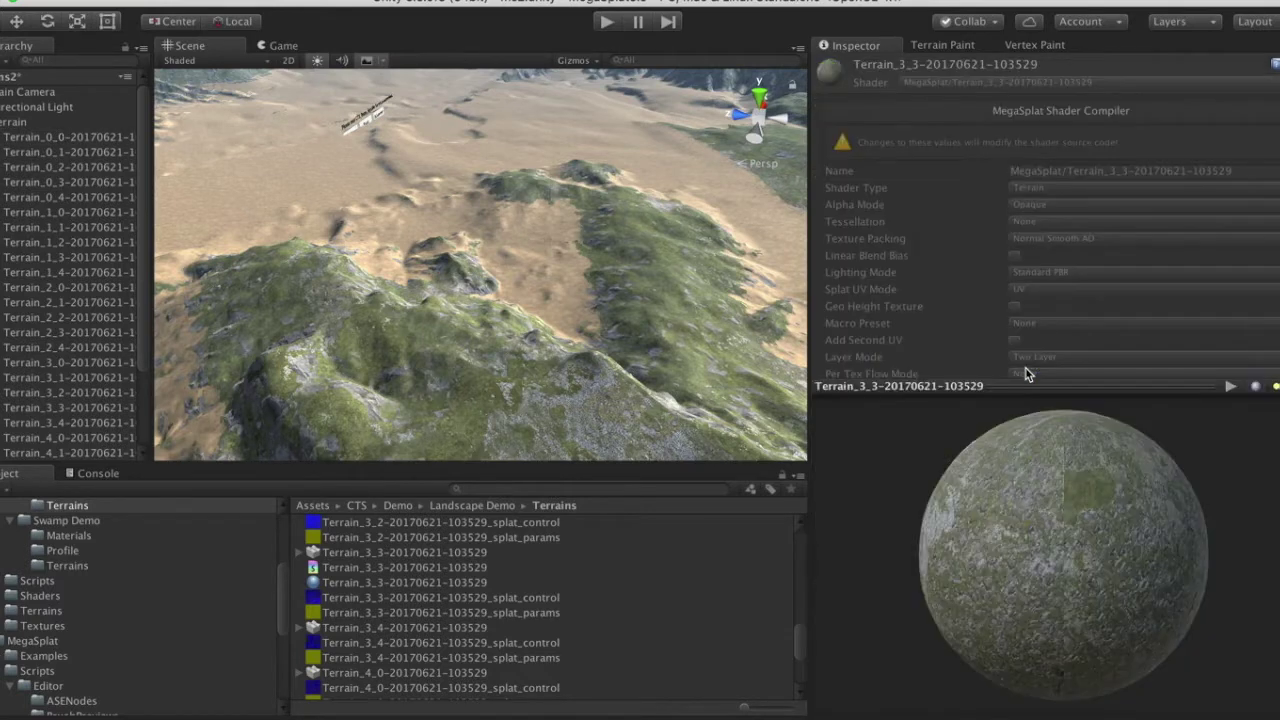
scroll(959, 300, "down", 5)
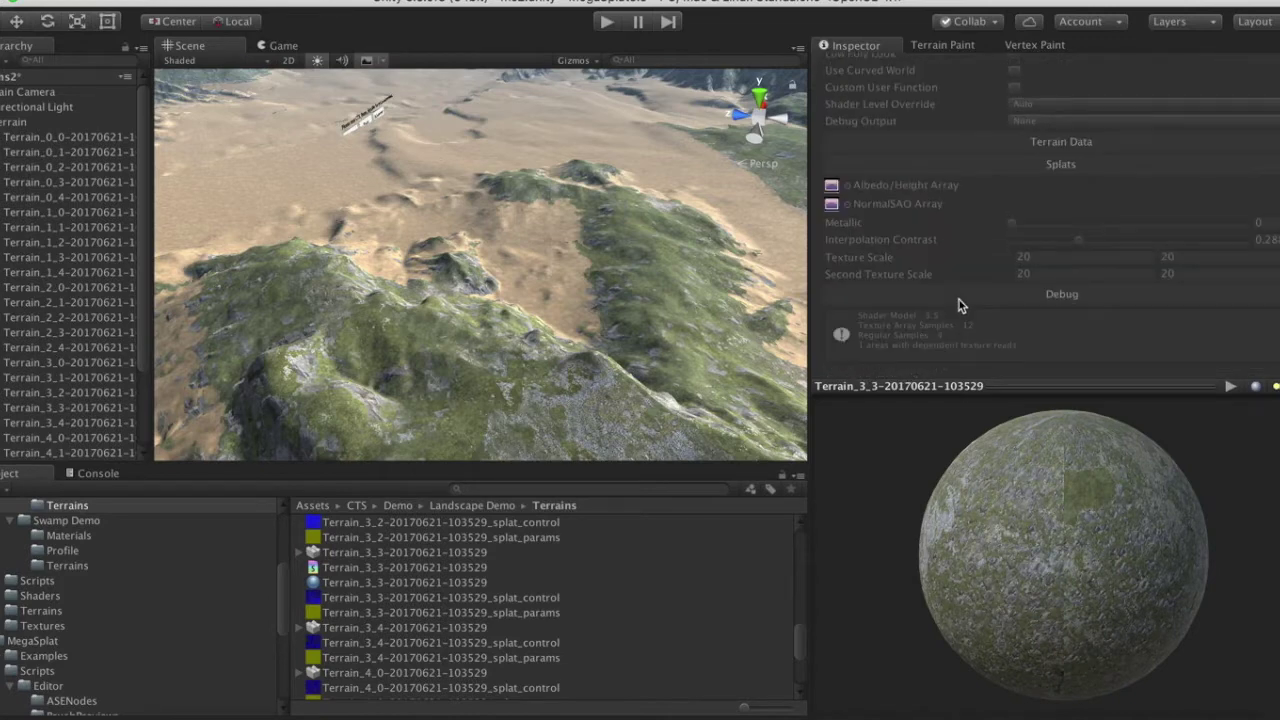
scroll(959, 300, "up", 5)
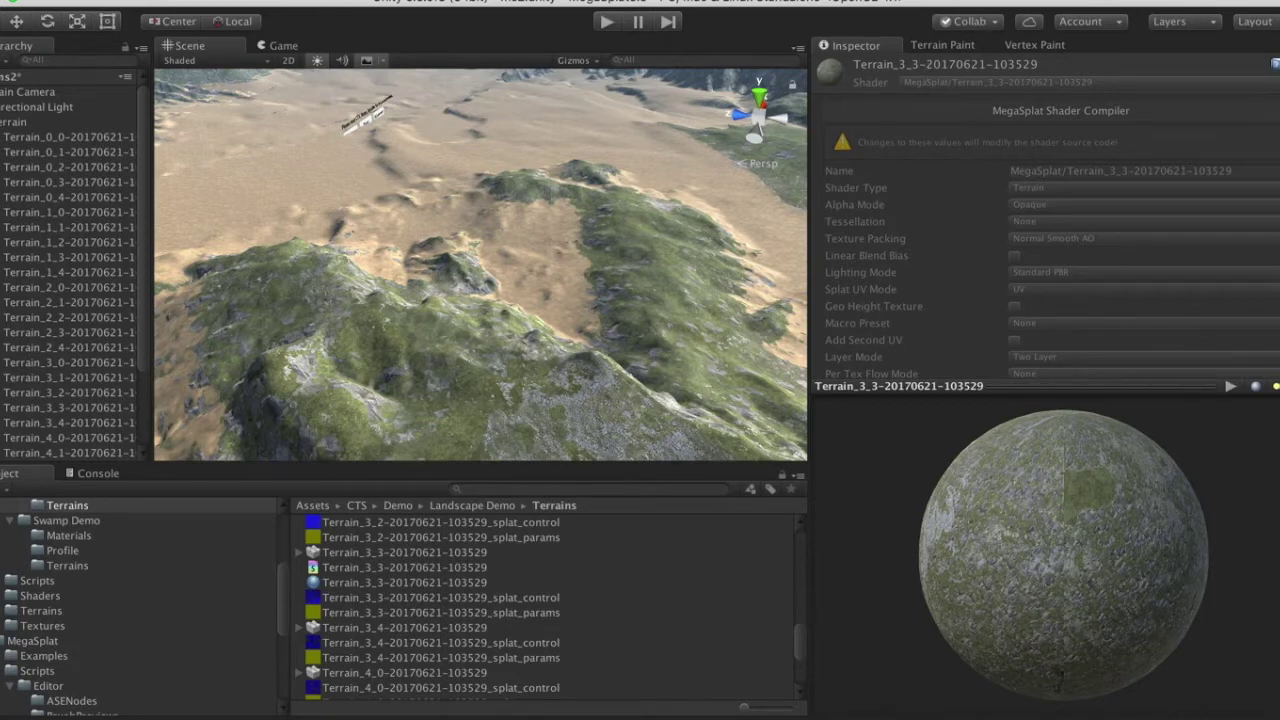
Step: Open the Template Material referenced by the Terrain_0_0 tile's Mega Splat Terrain Manager for editing
left_click(18, 140)
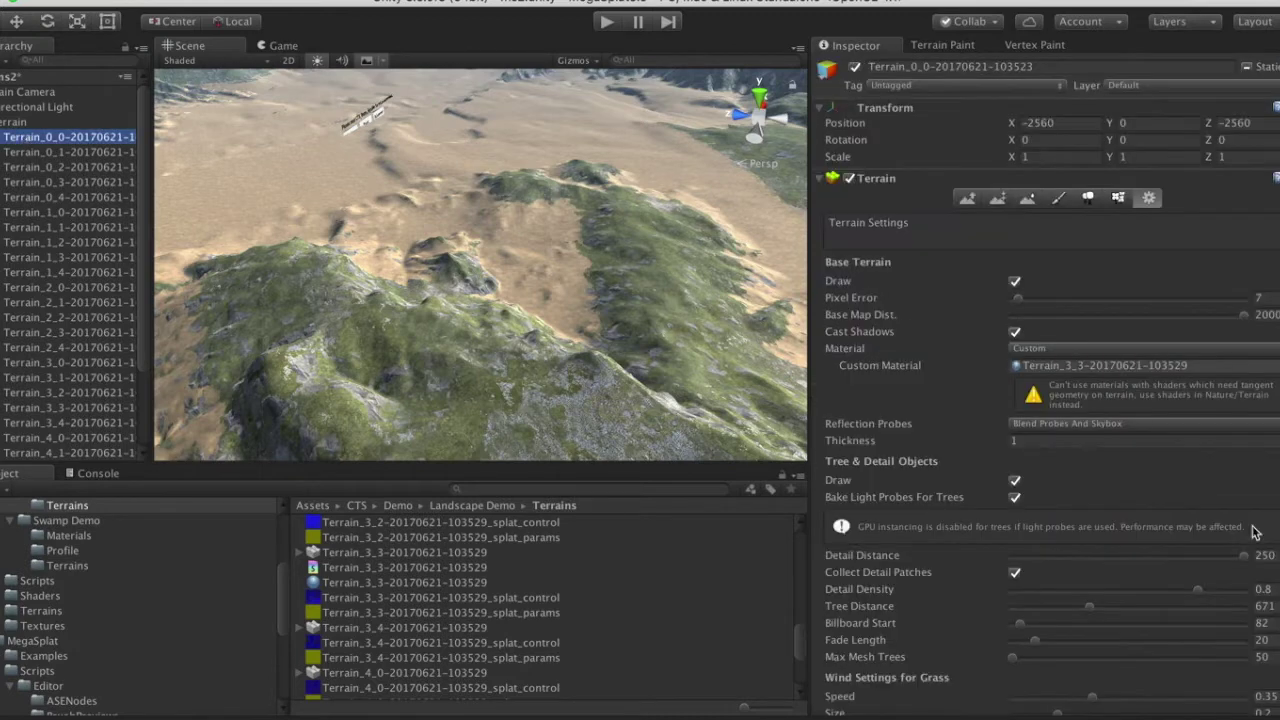
scroll(935, 495, "down", 10)
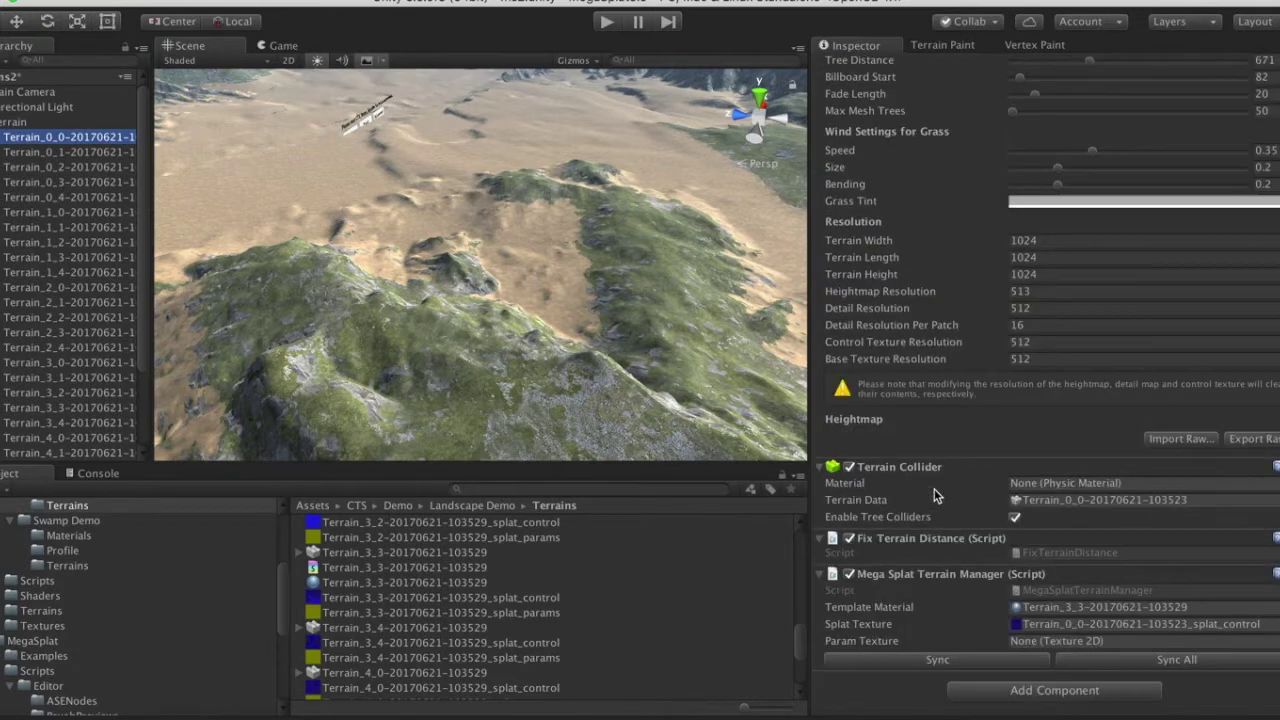
double_click(1031, 609)
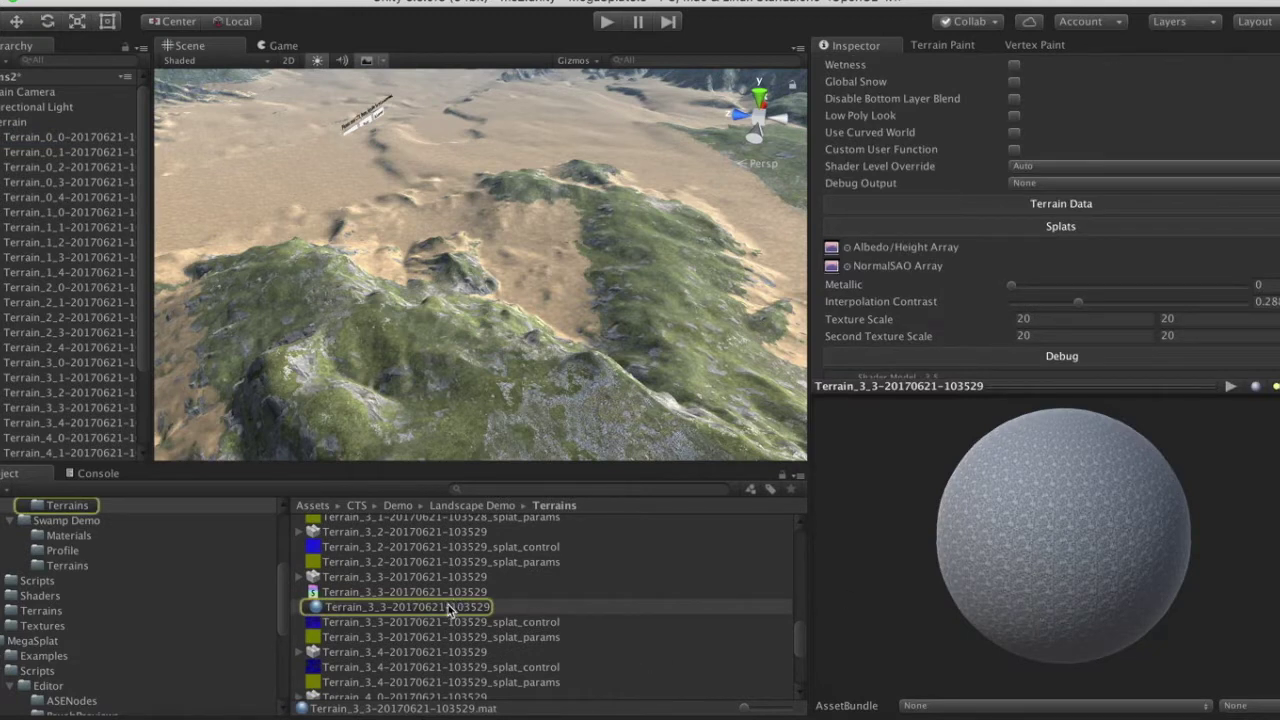
scroll(1048, 265, "up", 3)
scroll(1048, 265, "up", 3)
Step: Lower the template material's Interpolation Contrast to about 0.18
right_click_drag(397, 346, 394, 237)
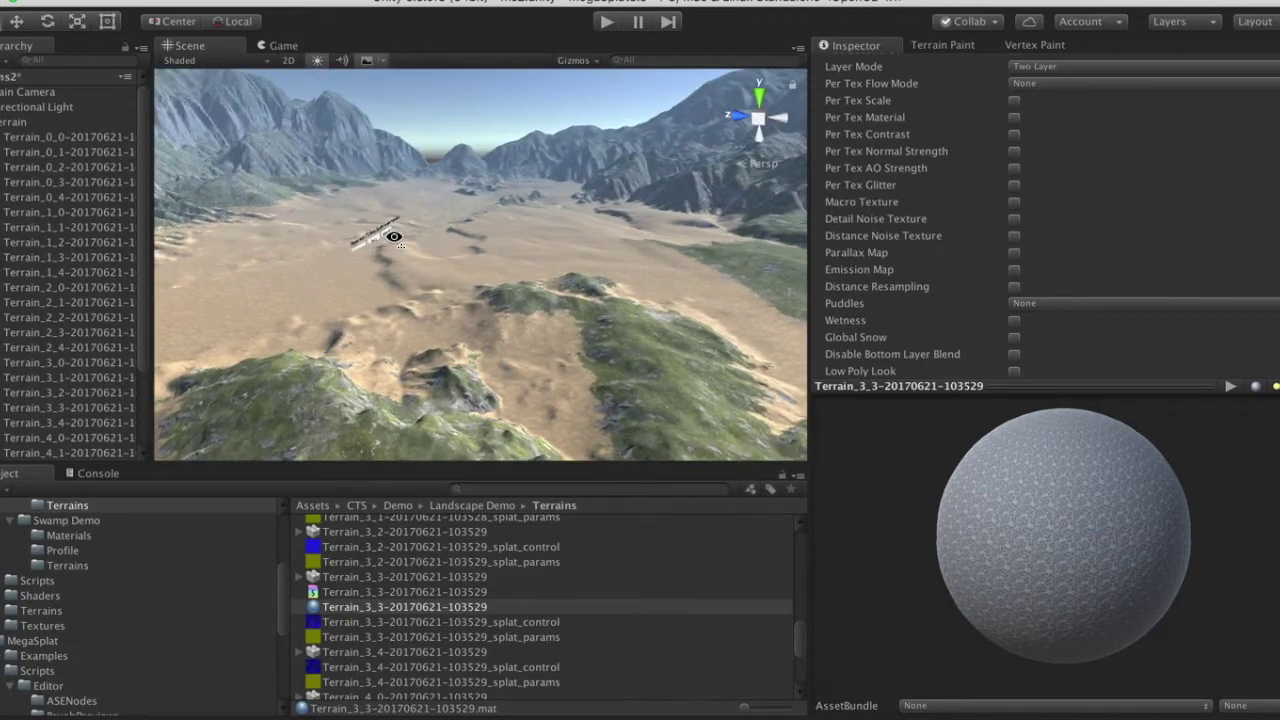
scroll(1204, 274, "down", 6)
mouse_move(1076, 245)
left_mouse_down()
mouse_move(1170, 253)
mouse_move(1055, 252)
left_mouse_up()
Step: Set the template material's Texture Scale to 30 by 30
left_click(1051, 259)
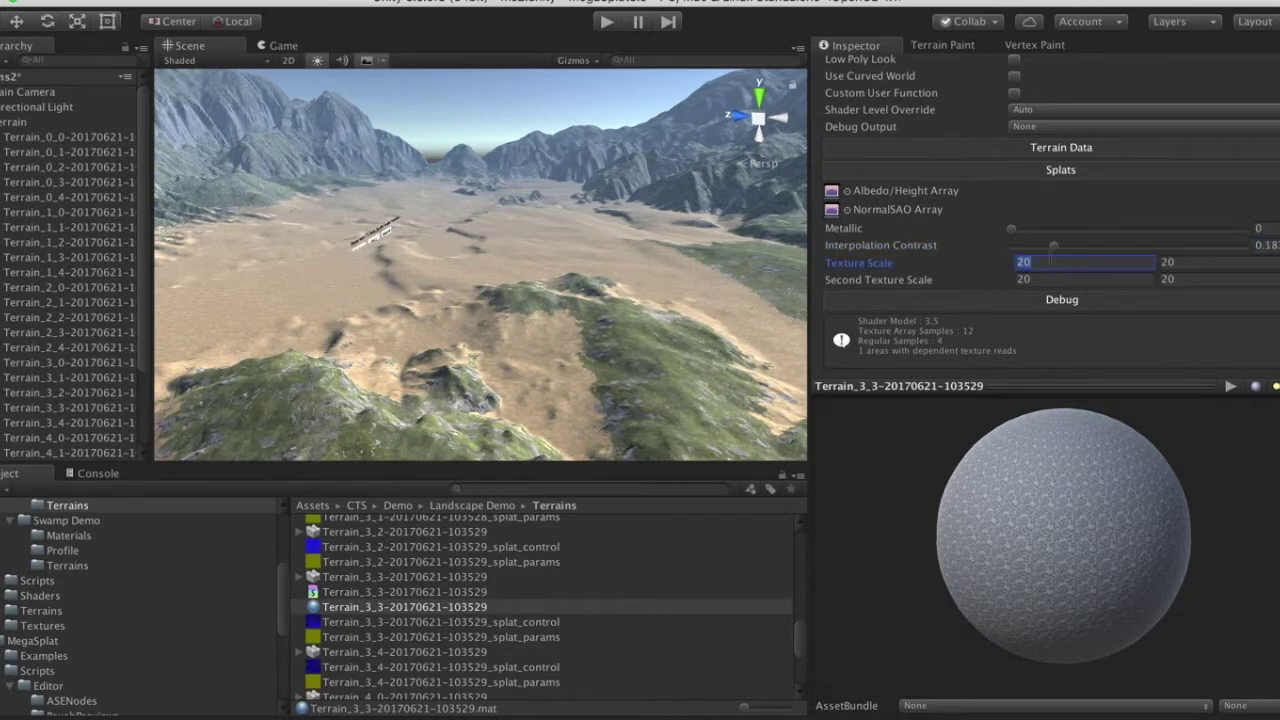
type("3")
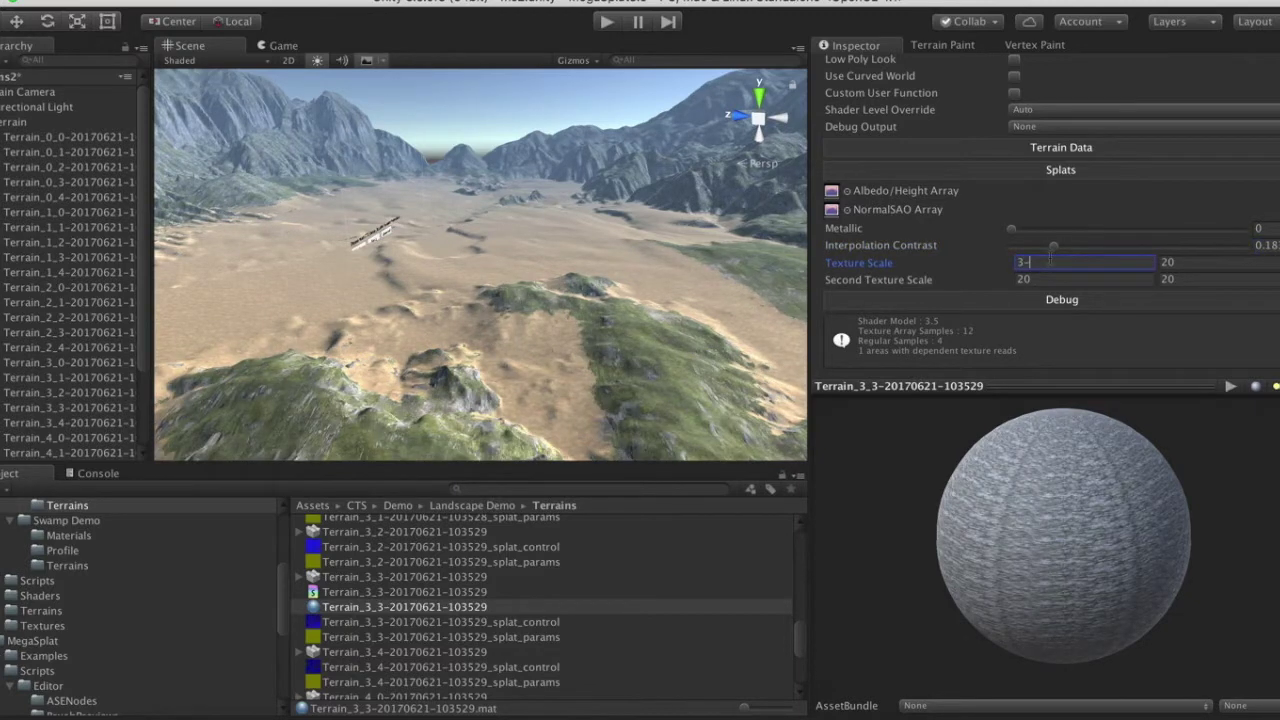
type("0")
key("Tab")
type("30")
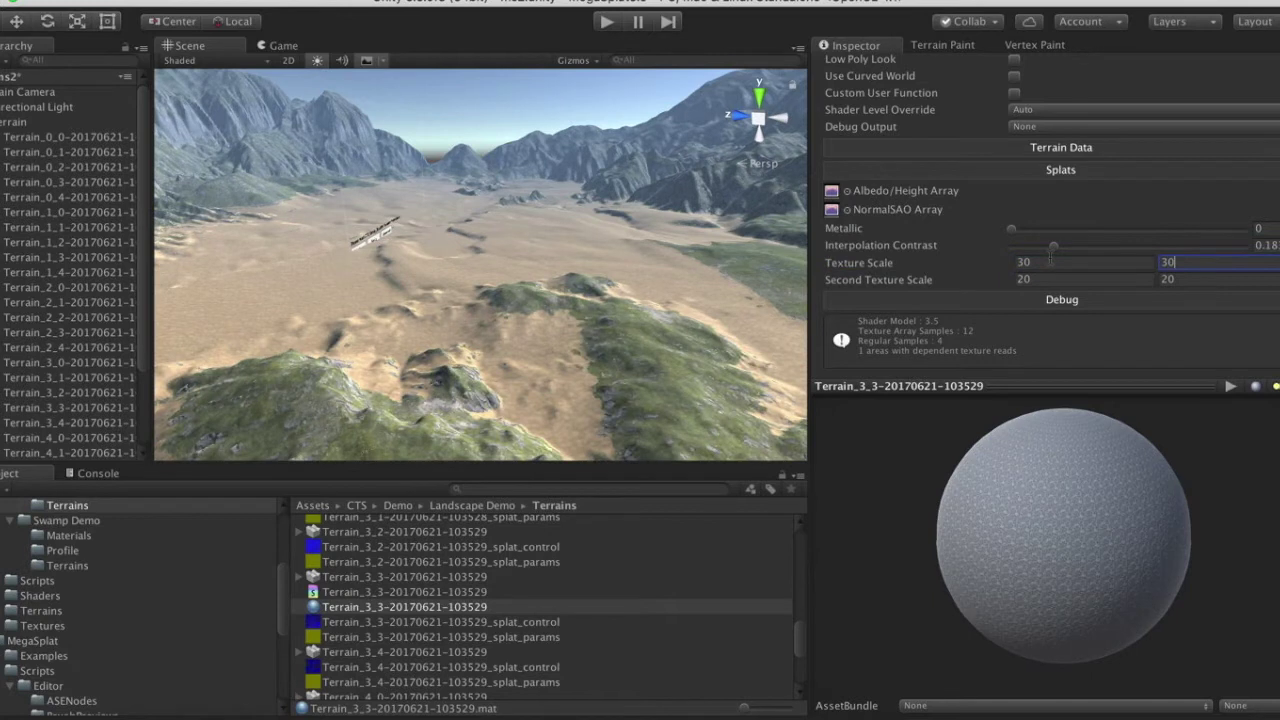
key("Tab")
Step: Set the Texture Scale back to 20 by 20
left_click(1050, 262)
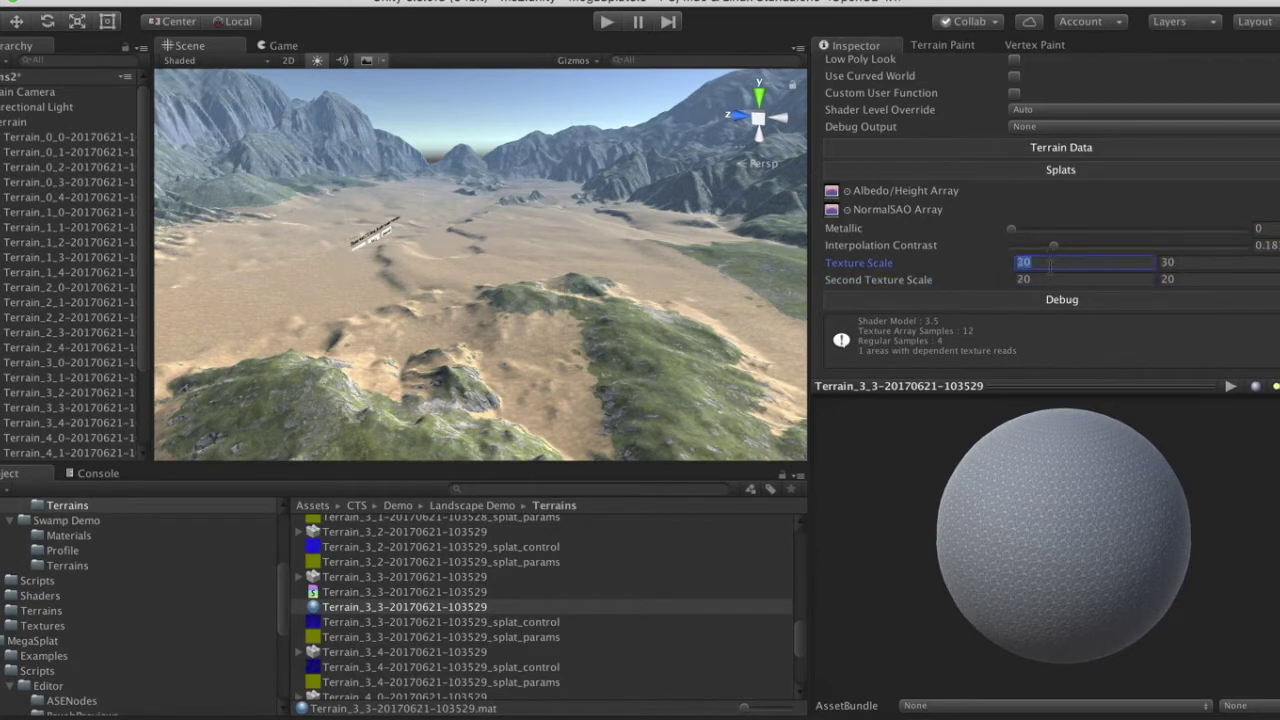
type("2")
key("Tab")
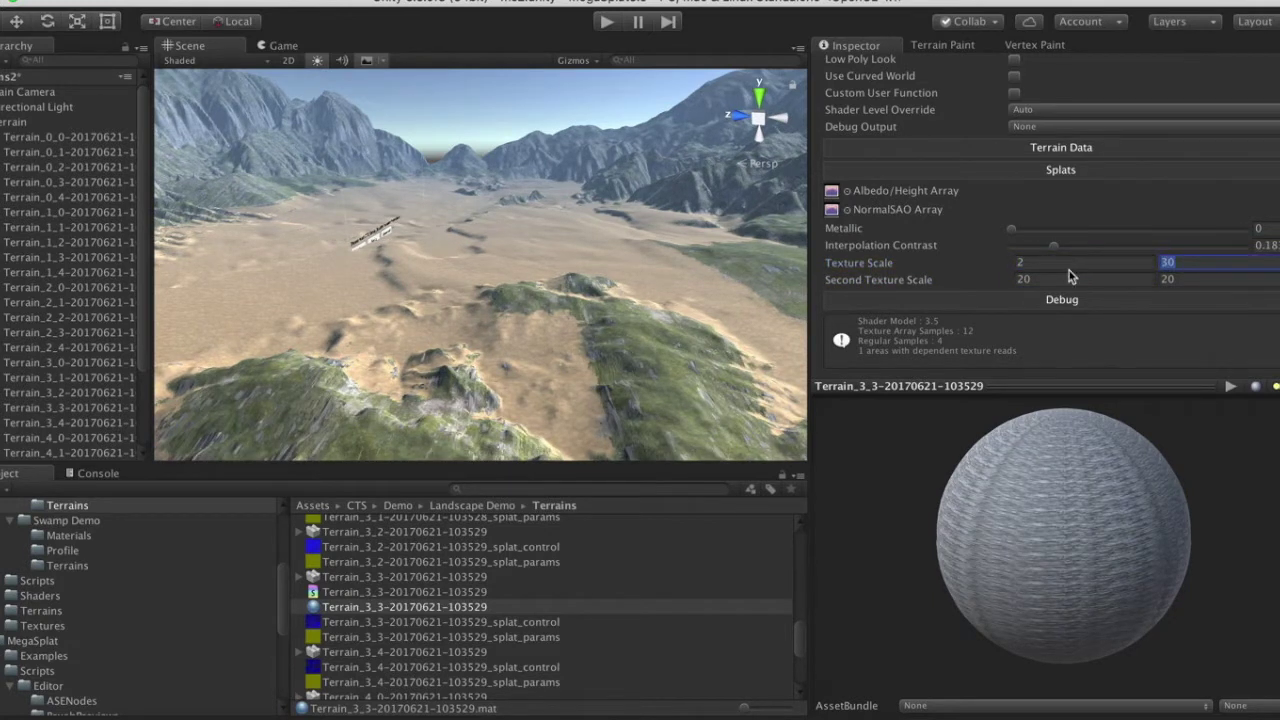
left_click(1066, 258)
type("20")
key("Tab")
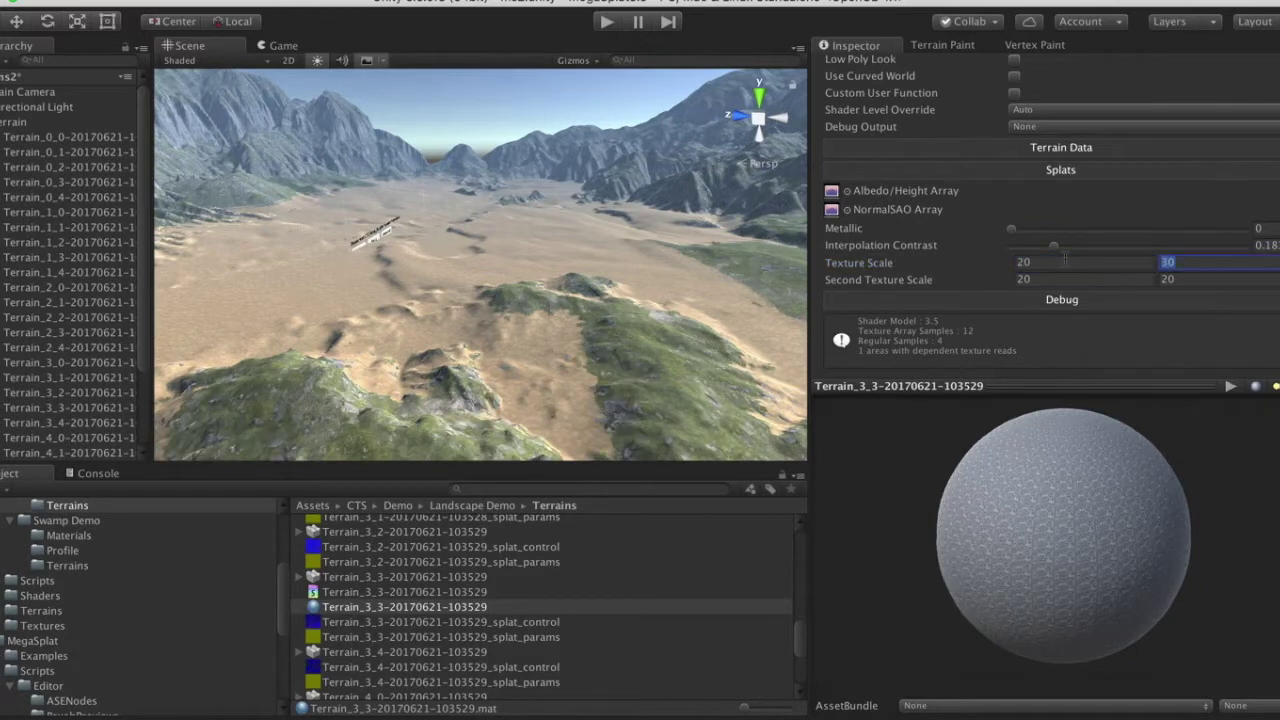
Step: Enable Global Snow in the shader options of the Terrain_3_3 template material
scroll(1070, 172, "up", 10)
scroll(1070, 172, "up", 7)
scroll(1070, 172, "down", 7)
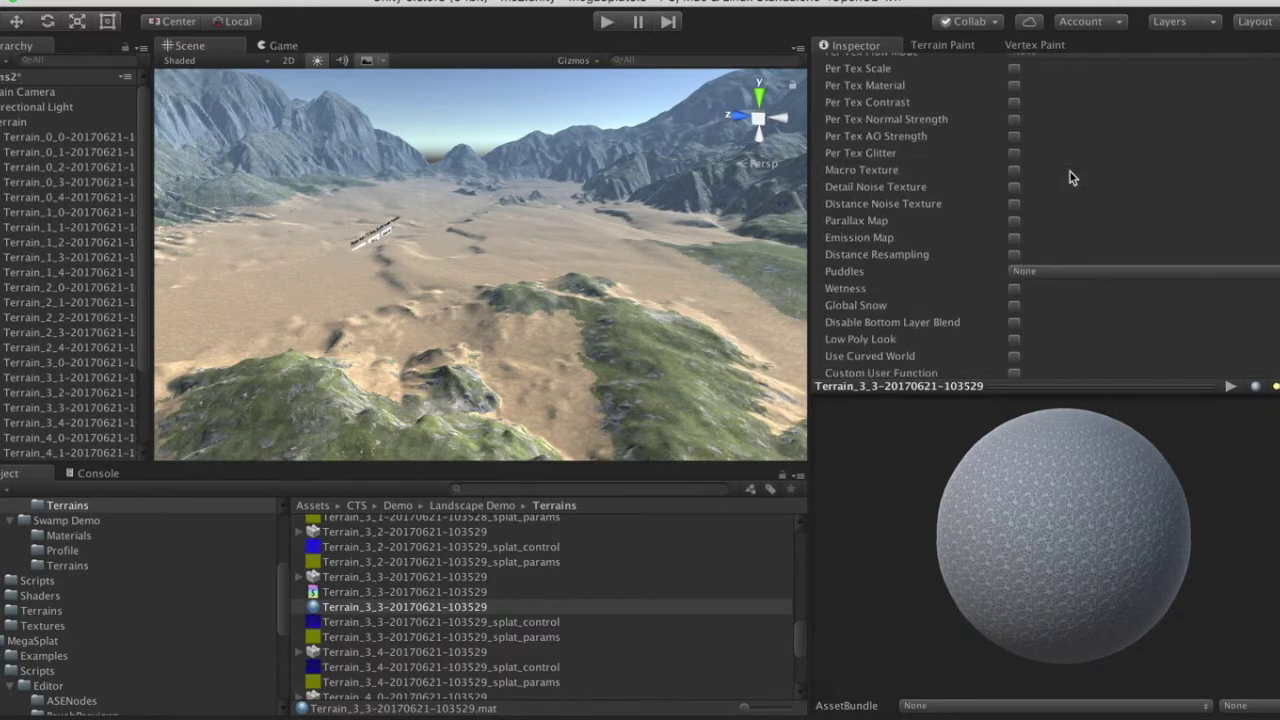
scroll(1070, 172, "down", 2)
left_click(1015, 266)
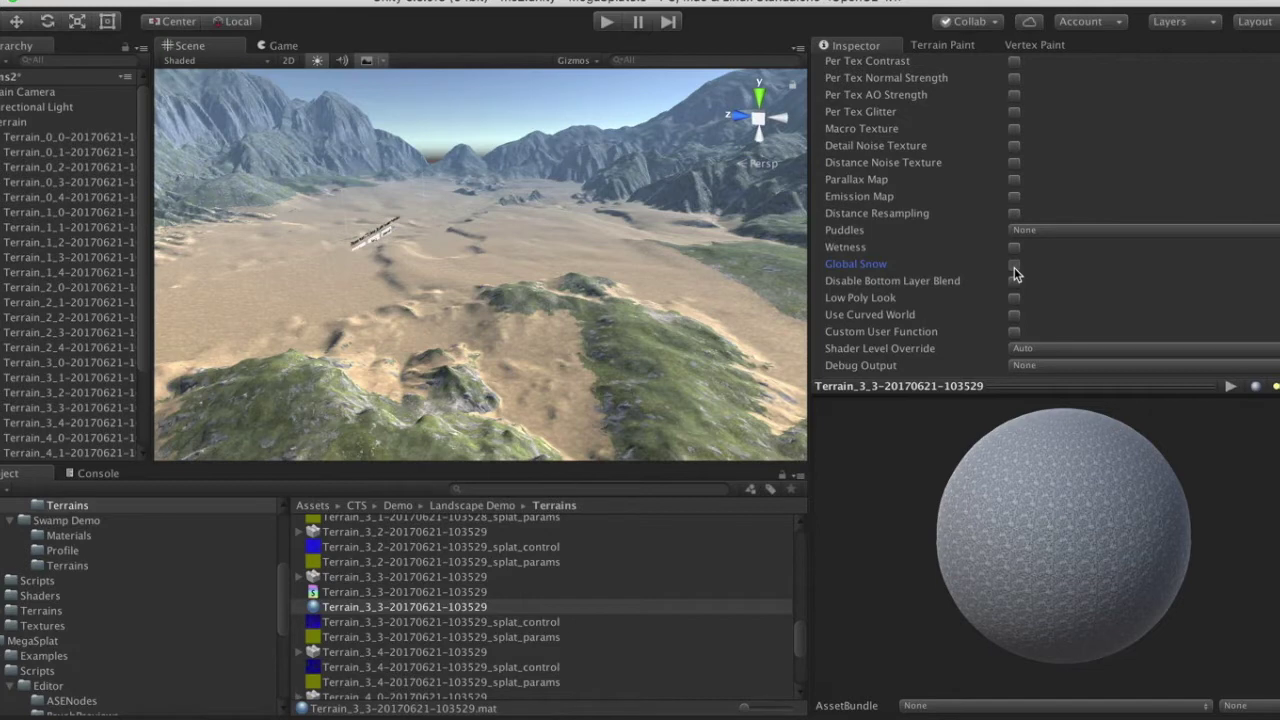
left_click(1015, 268)
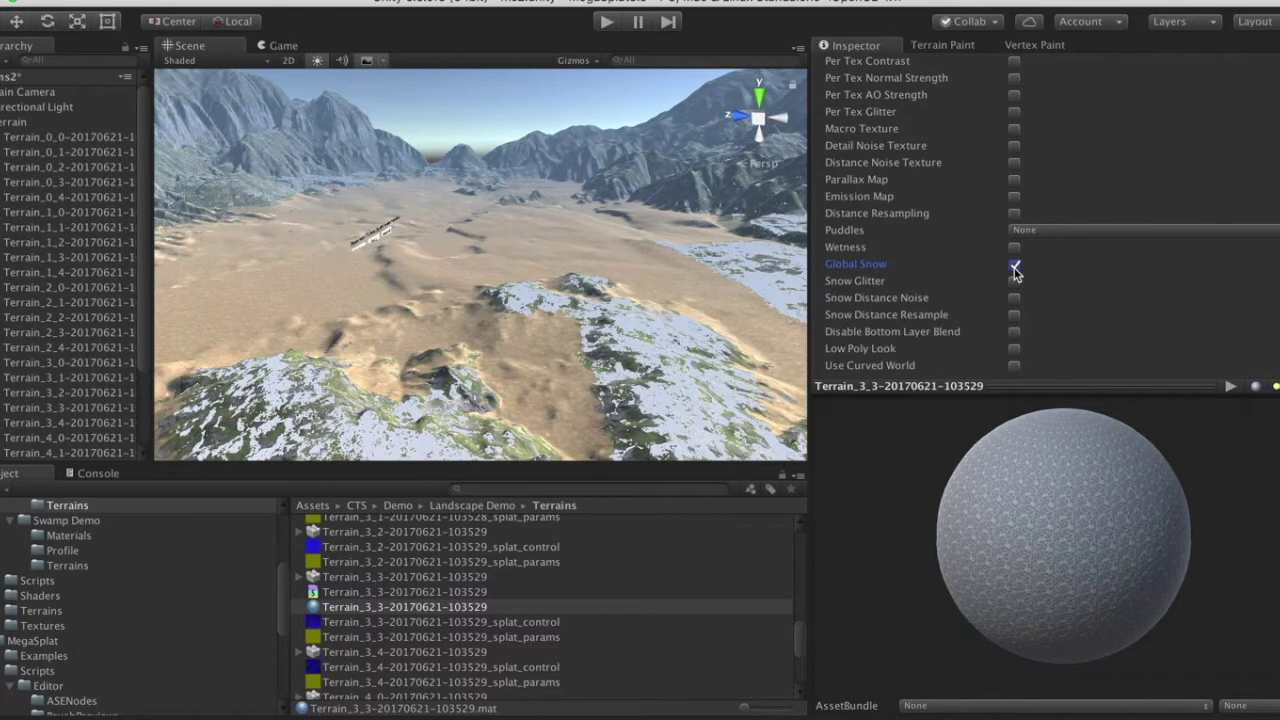
right_click_drag(528, 368, 1040, 248)
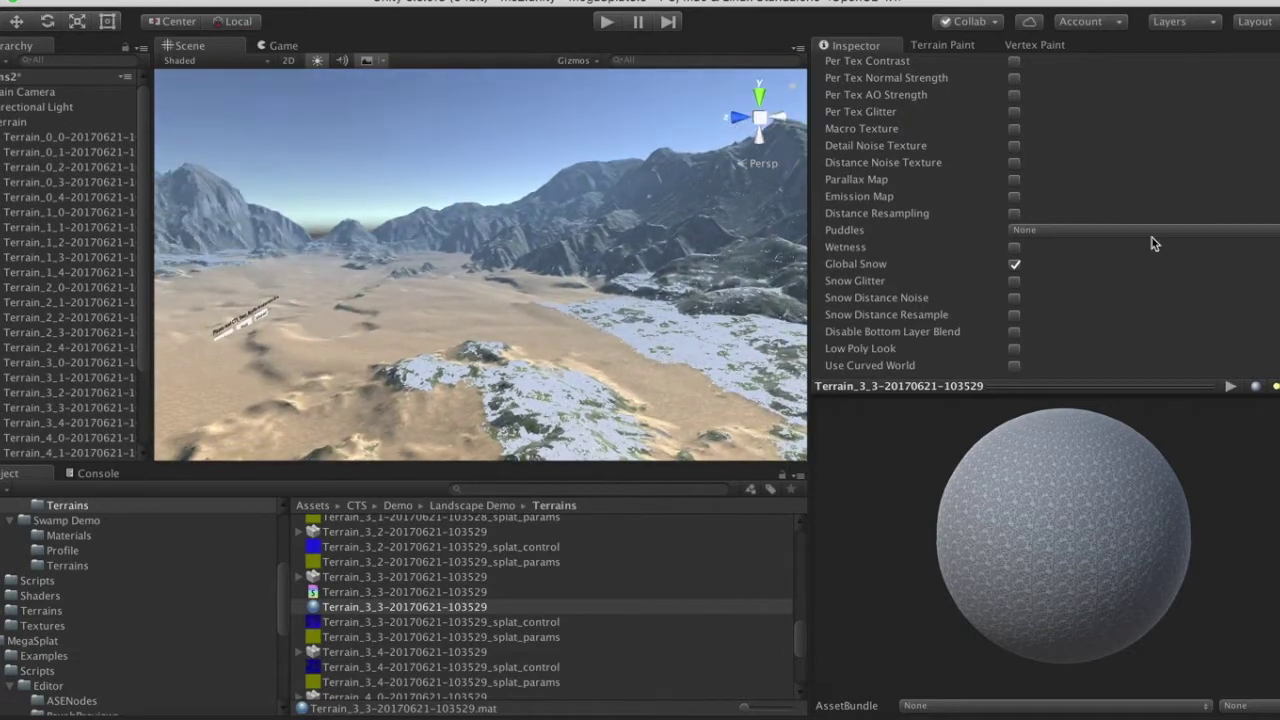
Step: Search the textures for "snow" and assign a snow diffuse texture to the Snow section's Diffuse/Height slot
scroll(1208, 240, "down", 5)
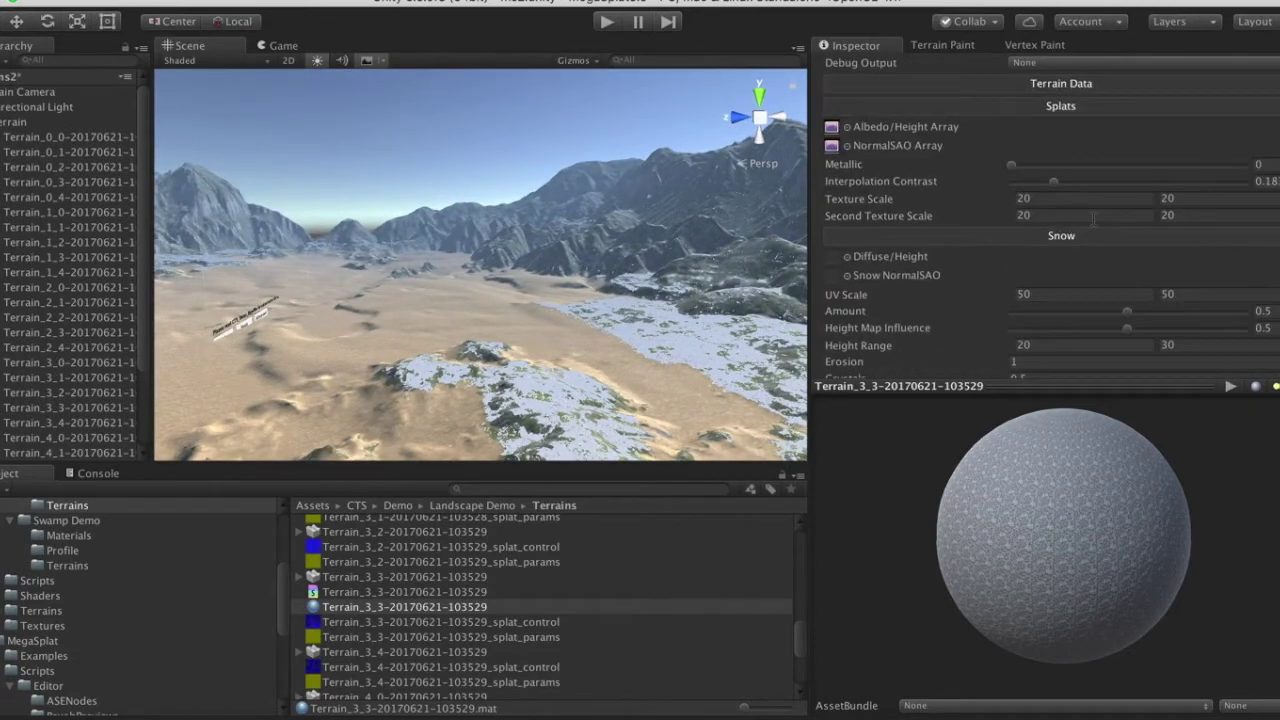
scroll(1093, 218, "down", 3)
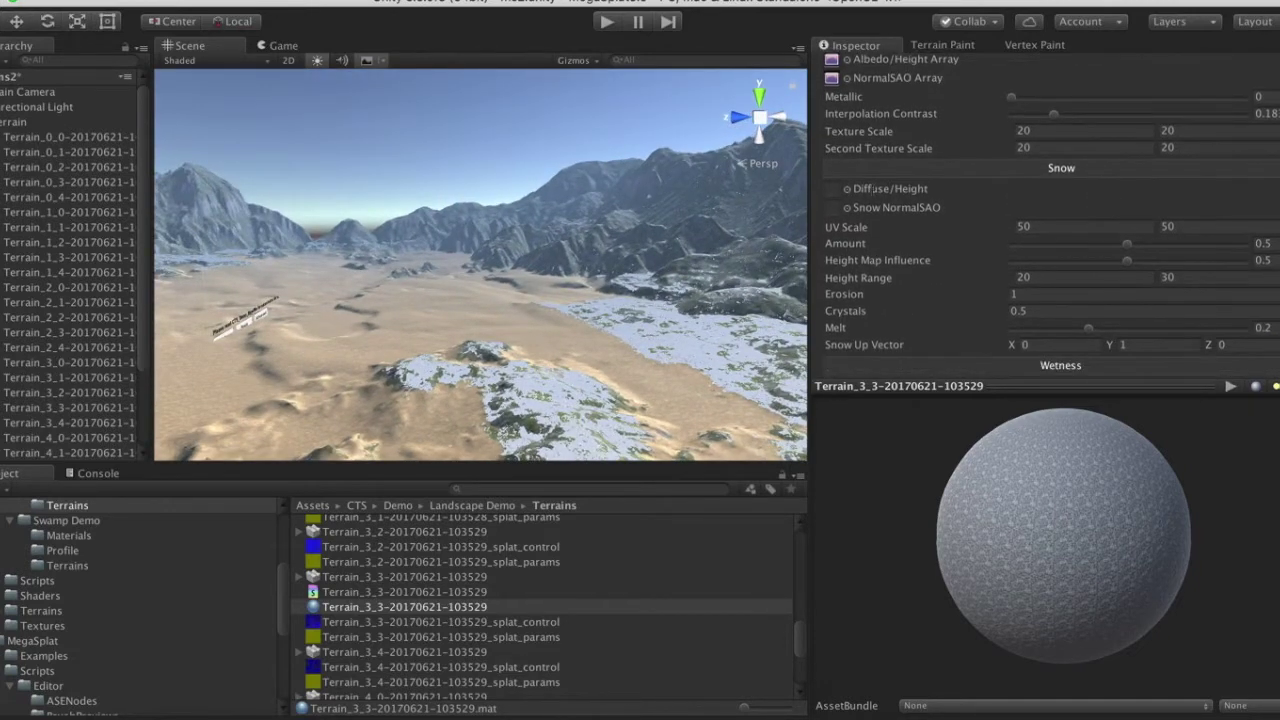
left_click(847, 190)
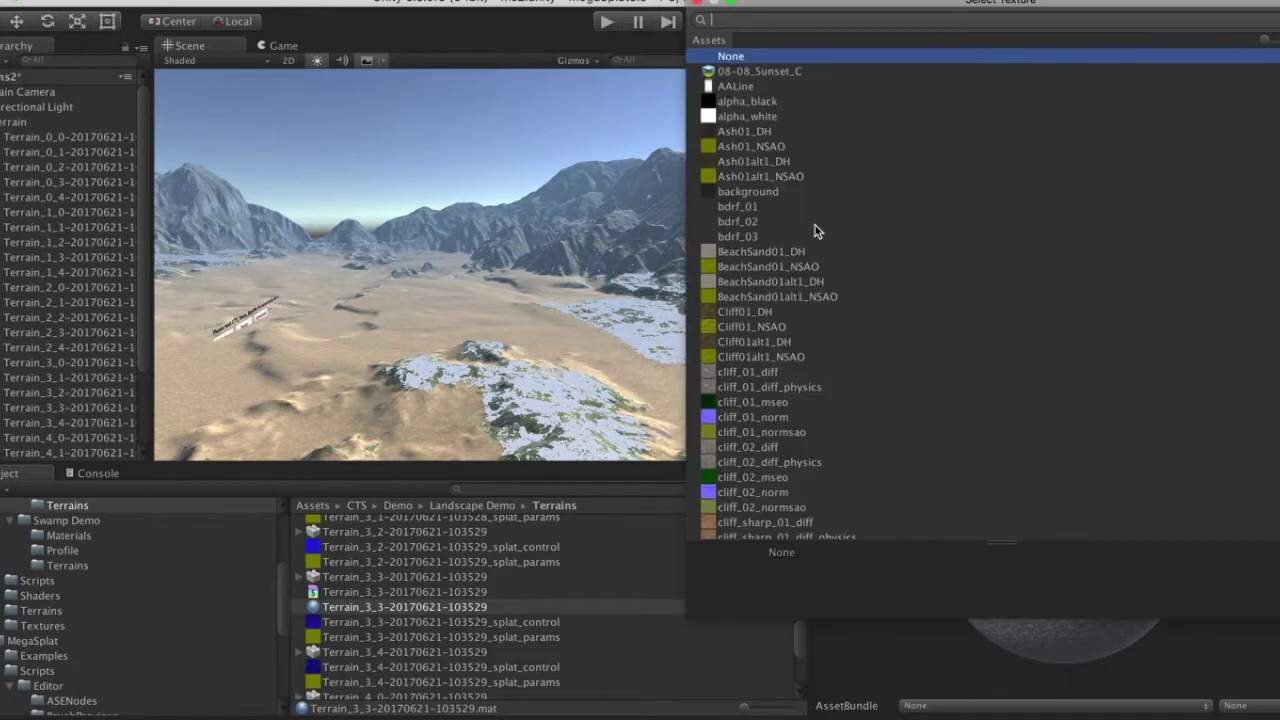
type("snow")
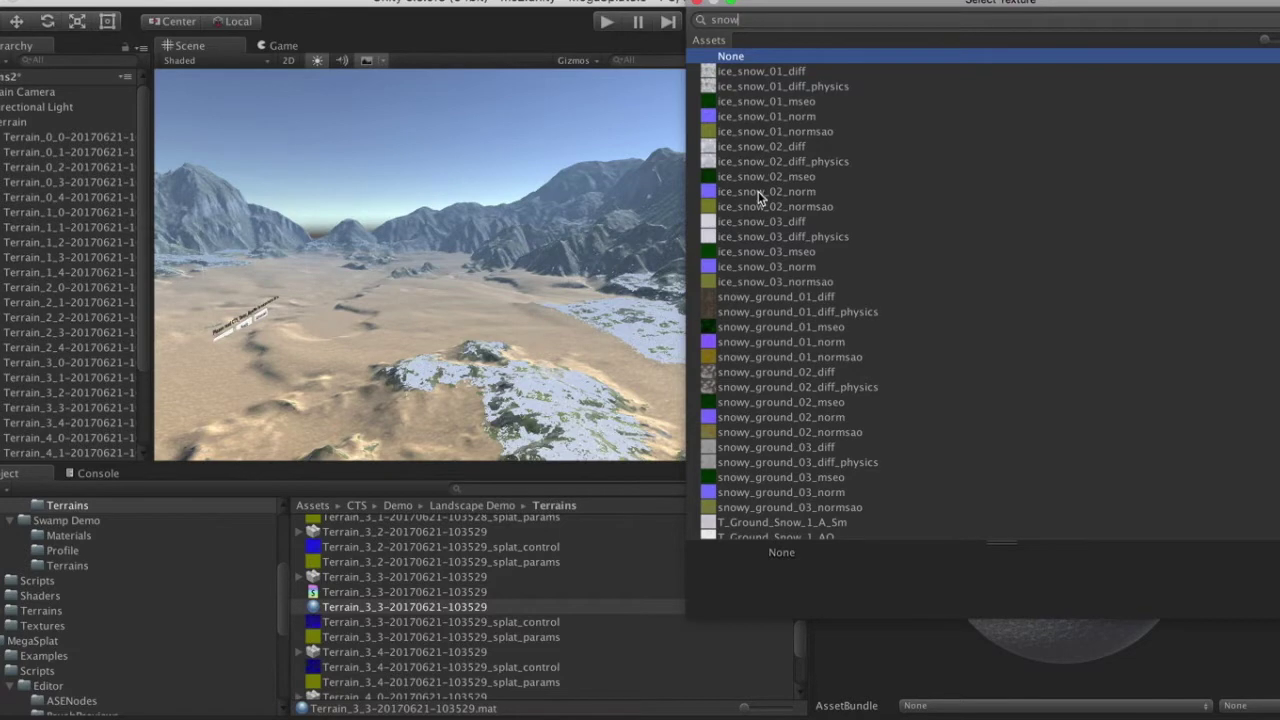
key("Escape")
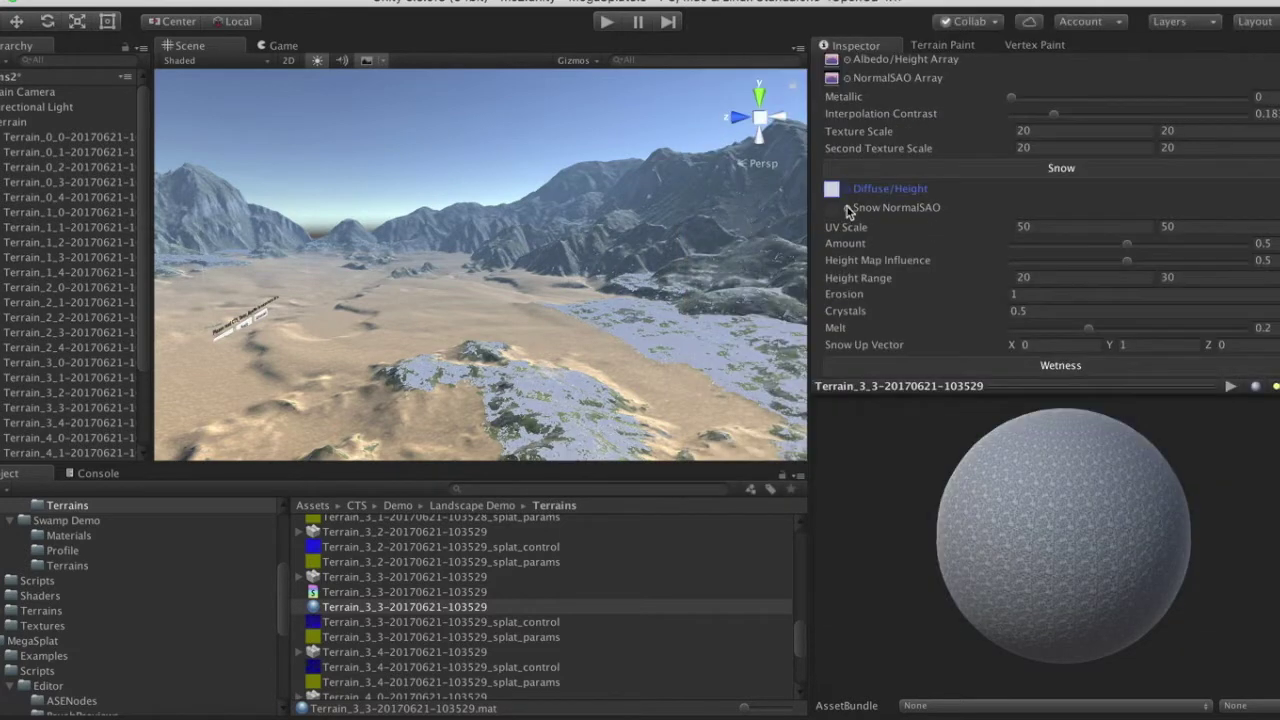
Step: Assign the ice_snow_03_norm texture to the Snow NormalSAO slot
left_click(847, 208)
type("ice_sno")
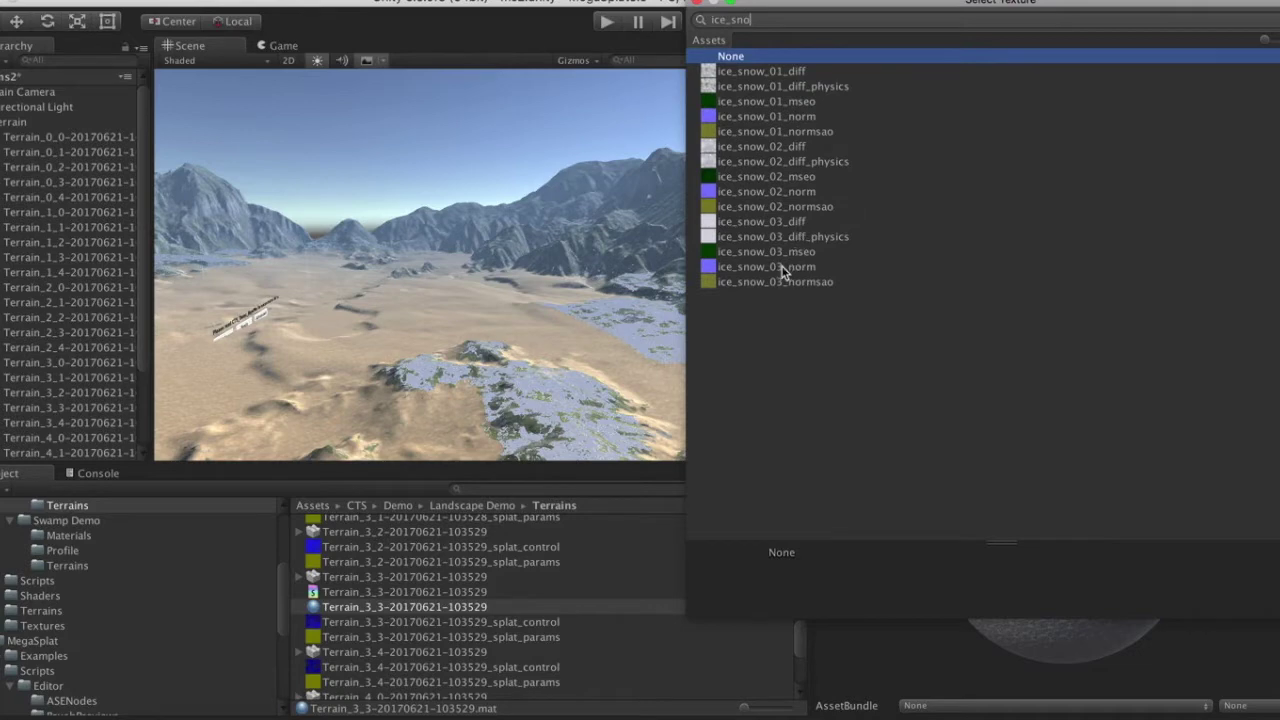
double_click(782, 267)
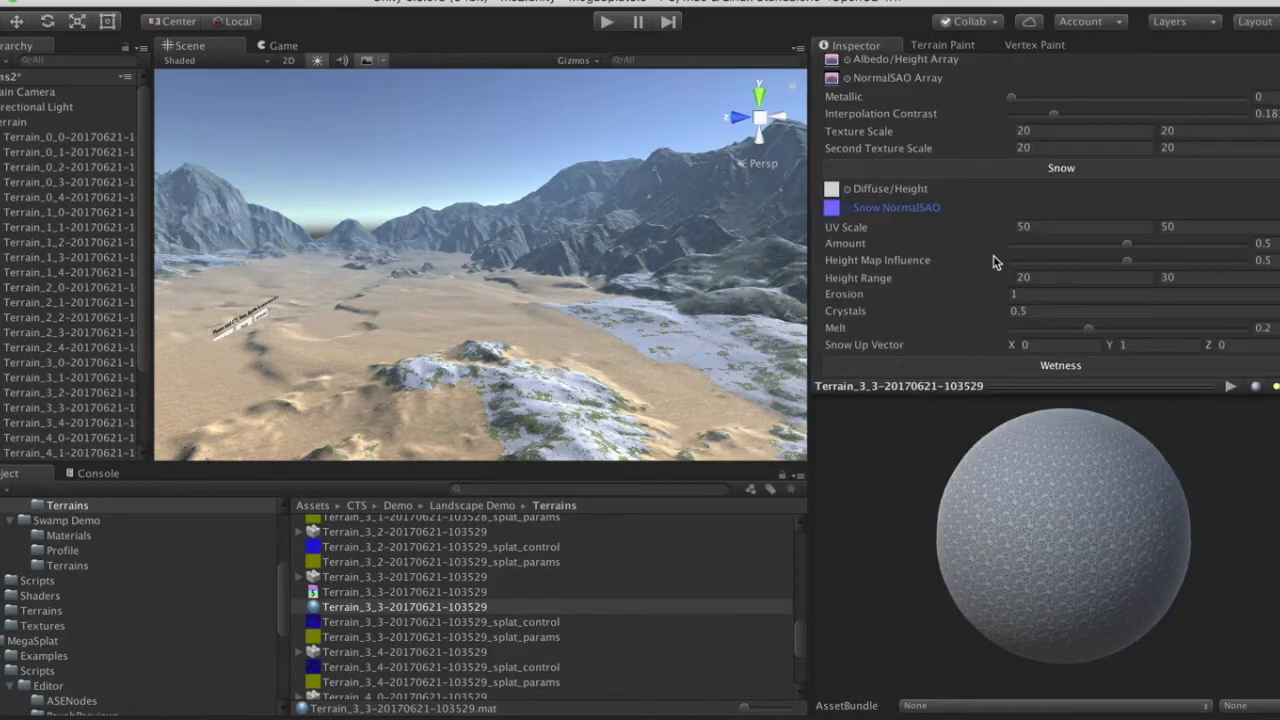
Step: Set the snow Amount to about 0.3, Height Map Influence to 0 and Height Range to 30 and 100
left_click_drag(1130, 263, 1078, 253)
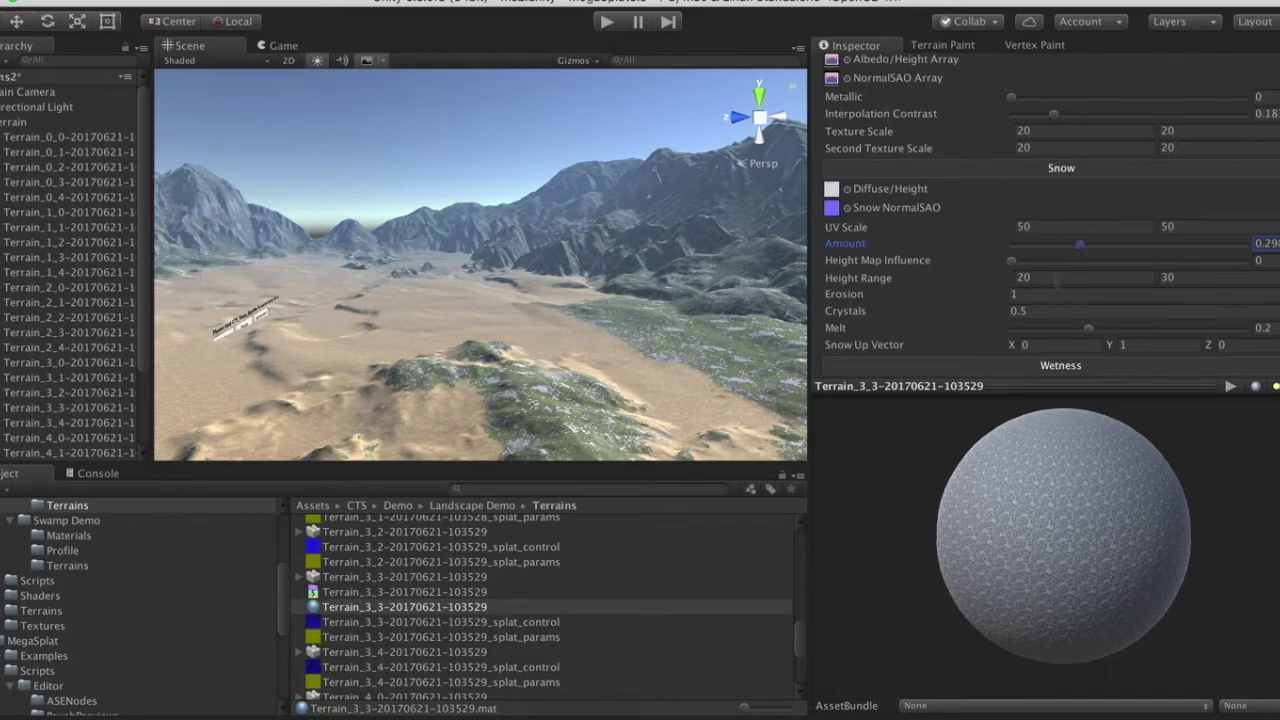
left_click(1204, 279)
type("100")
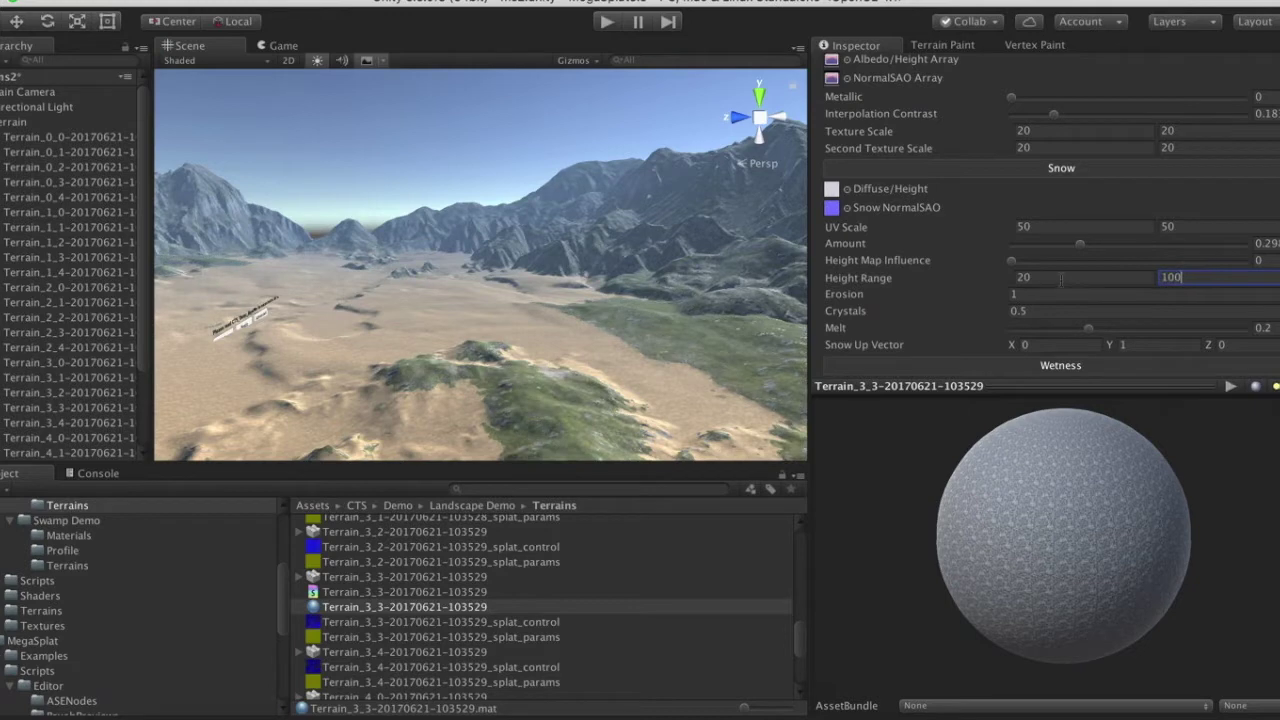
left_click(1061, 279)
type("30")
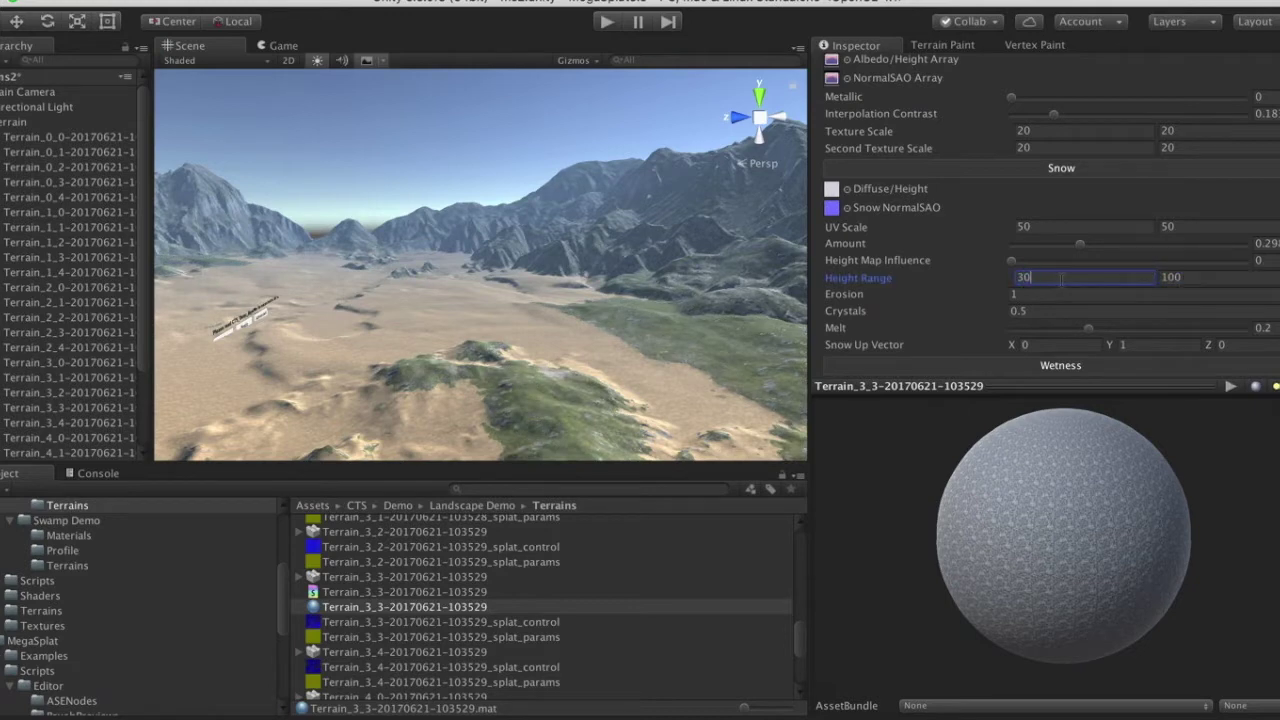
right_click_drag(580, 282, 456, 264)
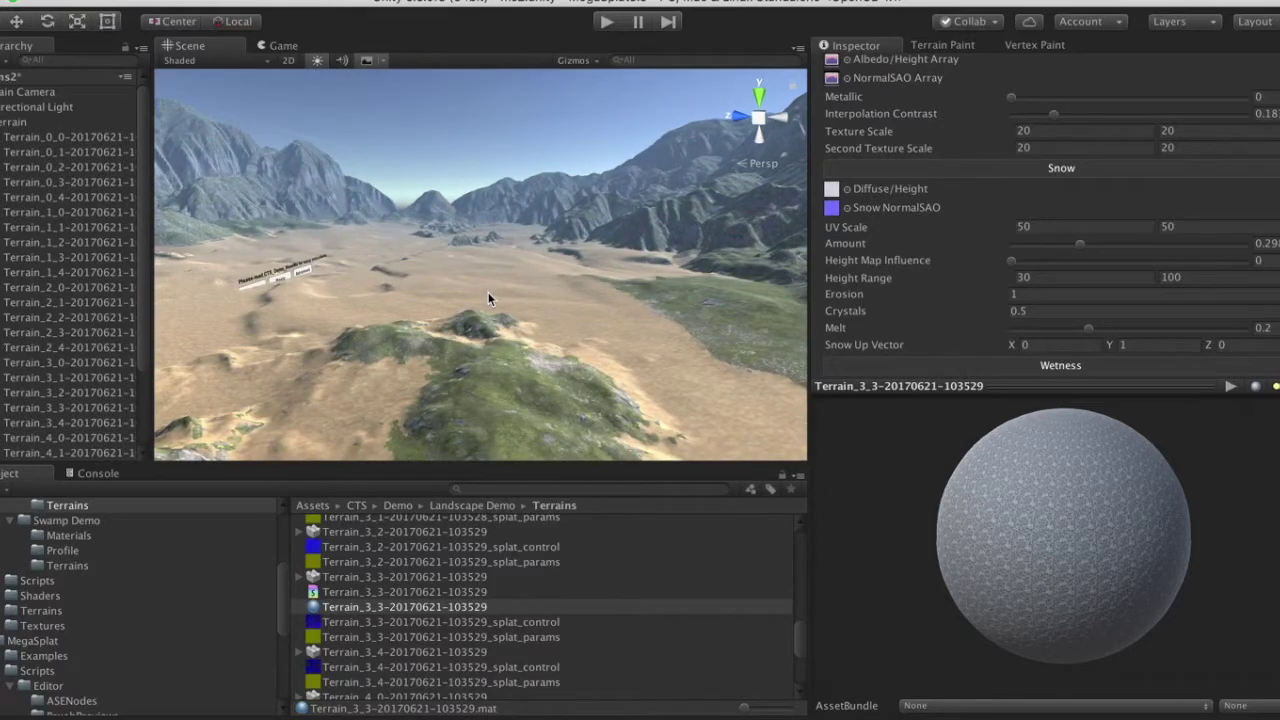
Step: Look through the Terrain_3_3 material's snow settings and its MegaSplat shader compiler options
scroll(1006, 201, "up", 10)
scroll(1006, 201, "down", 12)
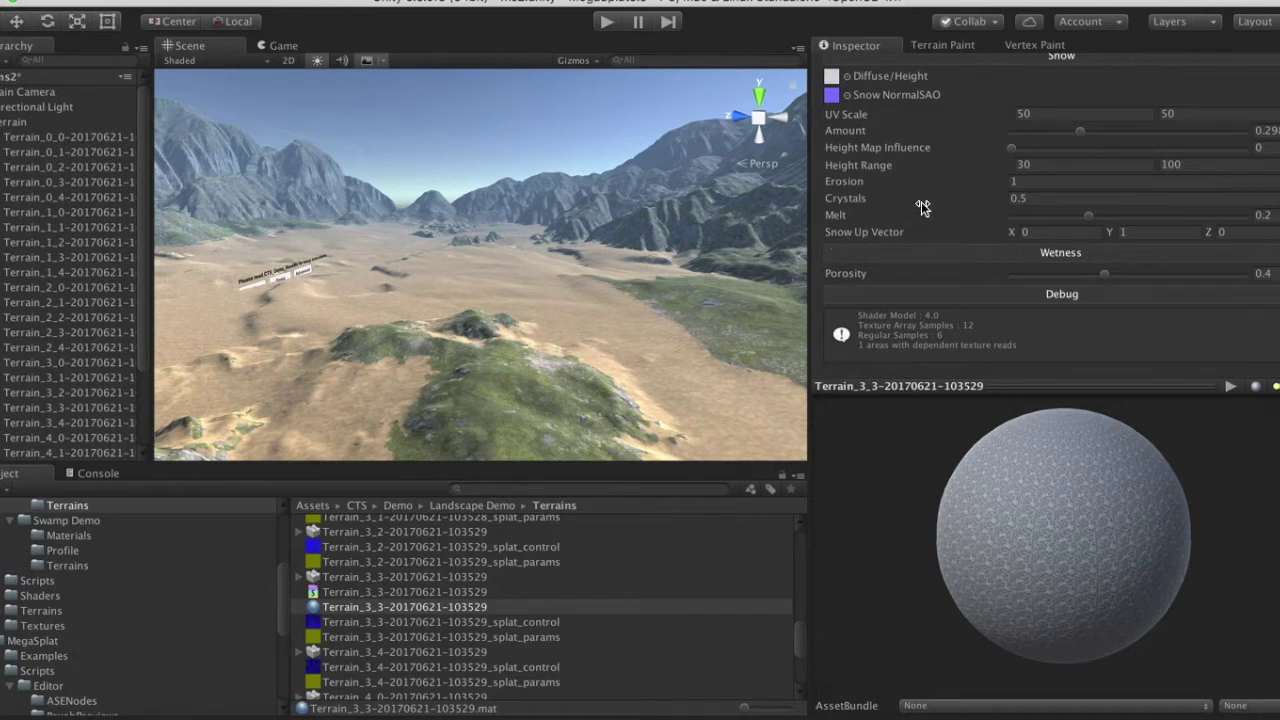
scroll(922, 205, "up", 5)
scroll(922, 205, "up", 5)
scroll(922, 208, "down", 5)
scroll(922, 208, "up", 10)
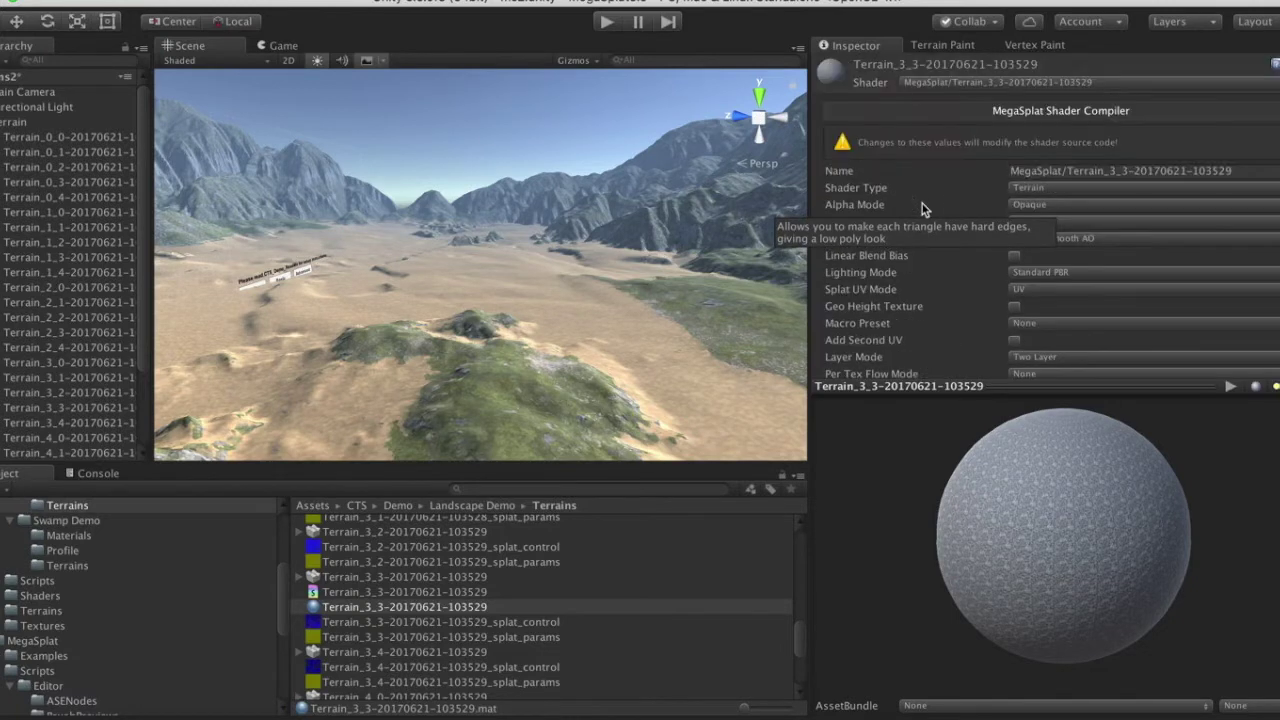
Step: Remove the Mega Splat Terrain Manager component from all terrain tiles, Terrain_0_0 through Terrain_4_4
left_click(17, 143)
scroll(77, 393, "down", 3)
left_click(77, 393, "shift")
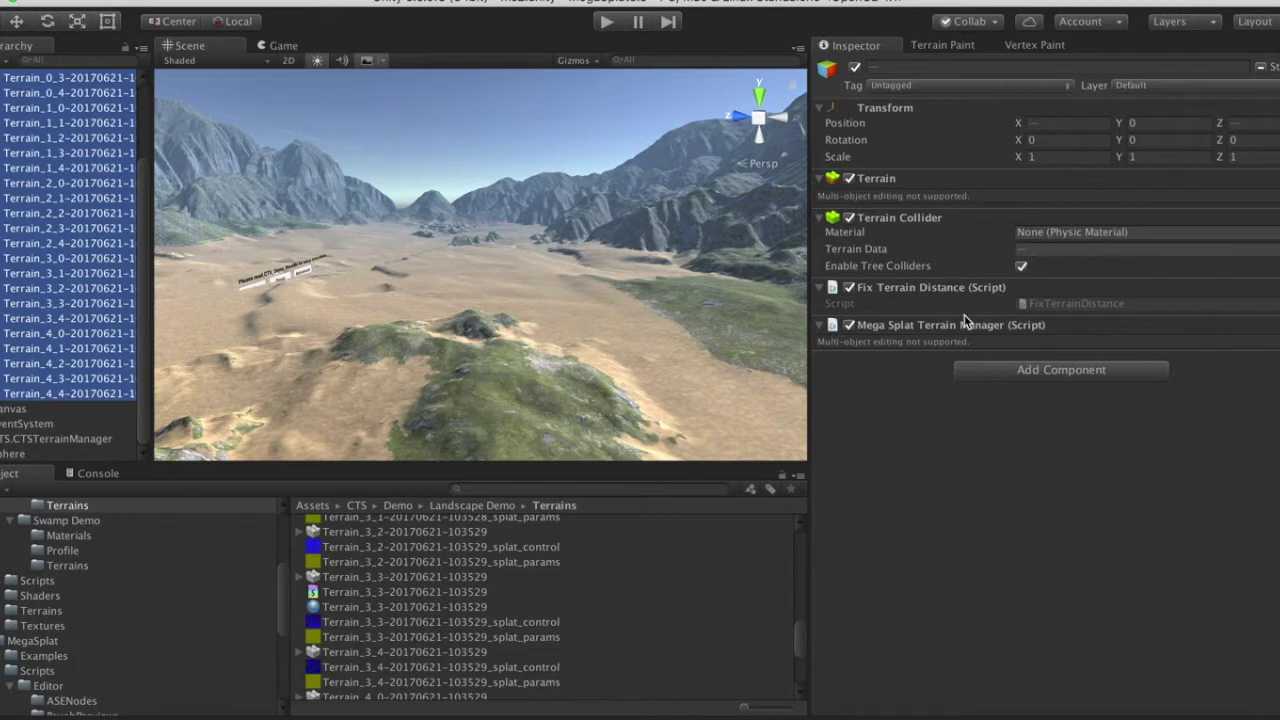
right_click(917, 326)
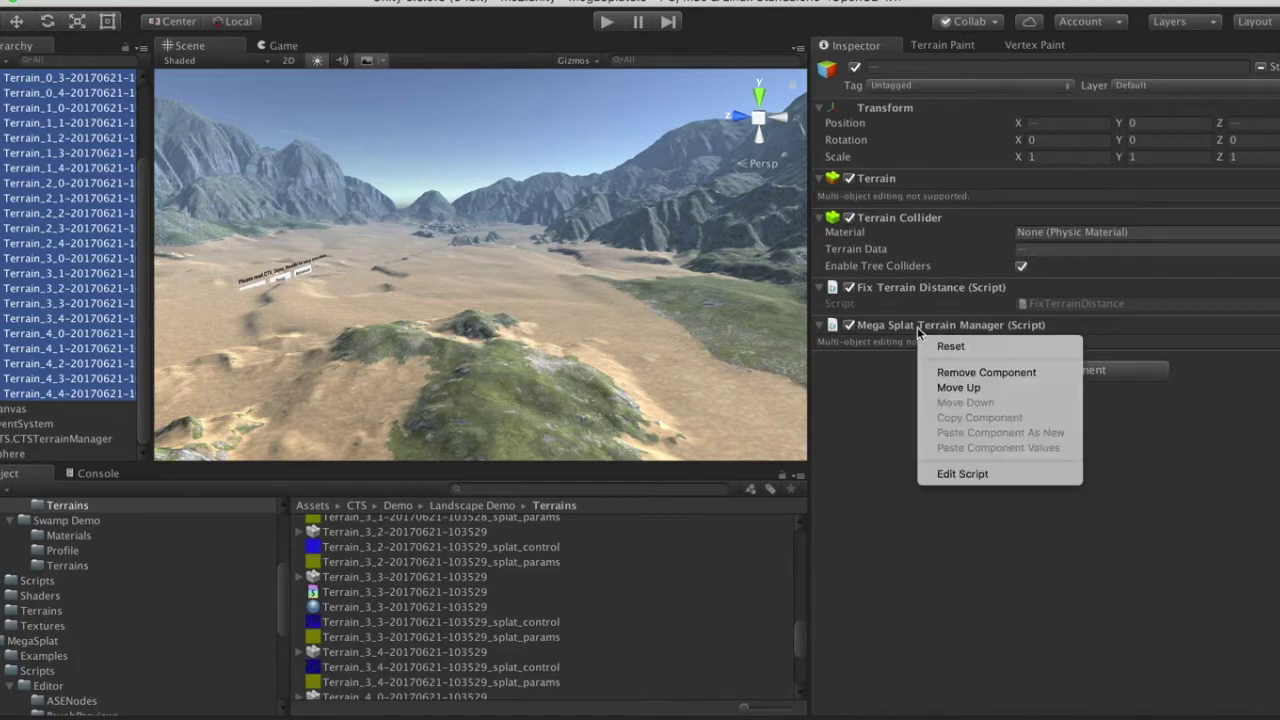
left_click(954, 374)
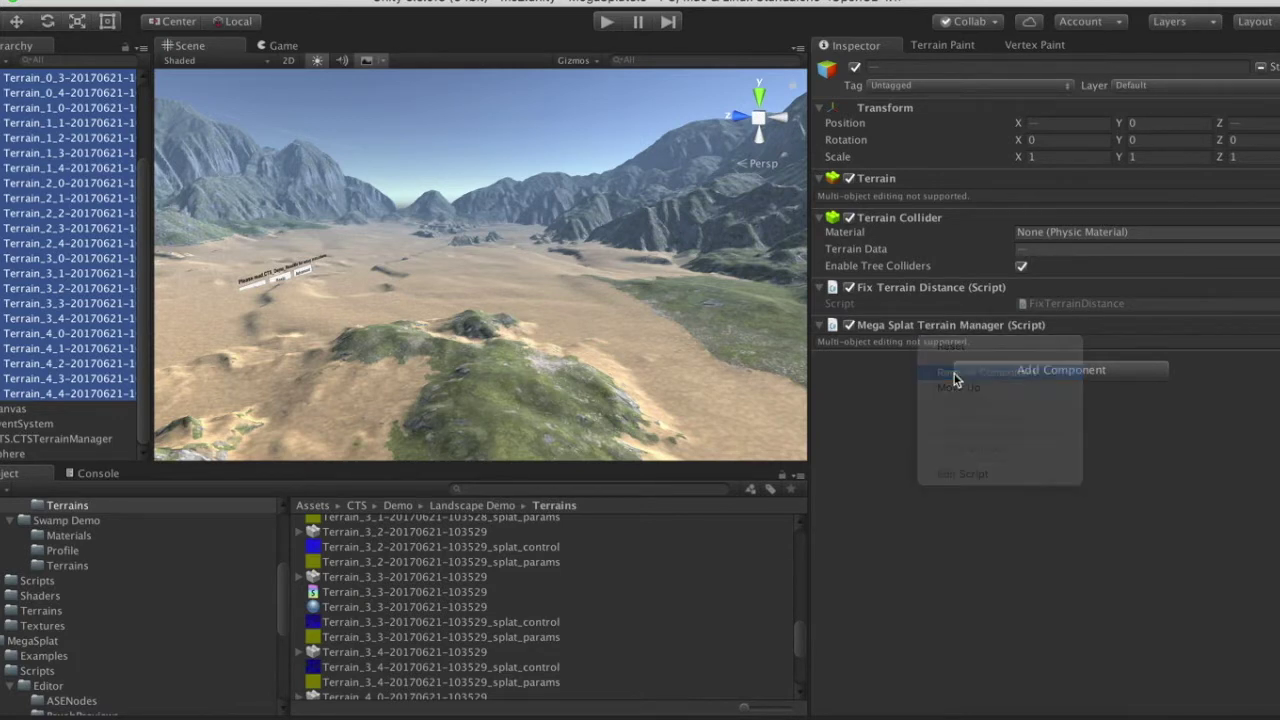
right_click_drag(568, 290, 606, 357)
Step: Reselect all terrain tiles from Terrain_0_0 to Terrain_4_4 and check their MegaSplat setup status and attached components
left_click(939, 47)
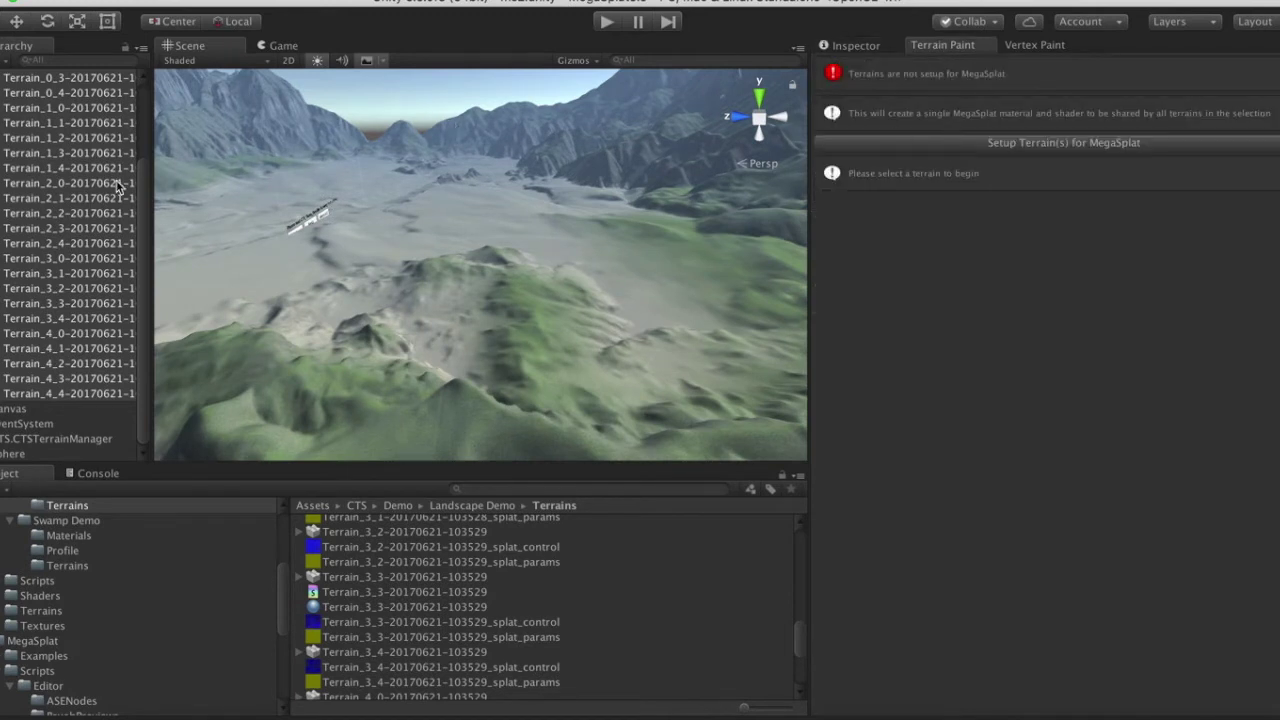
left_click(48, 393)
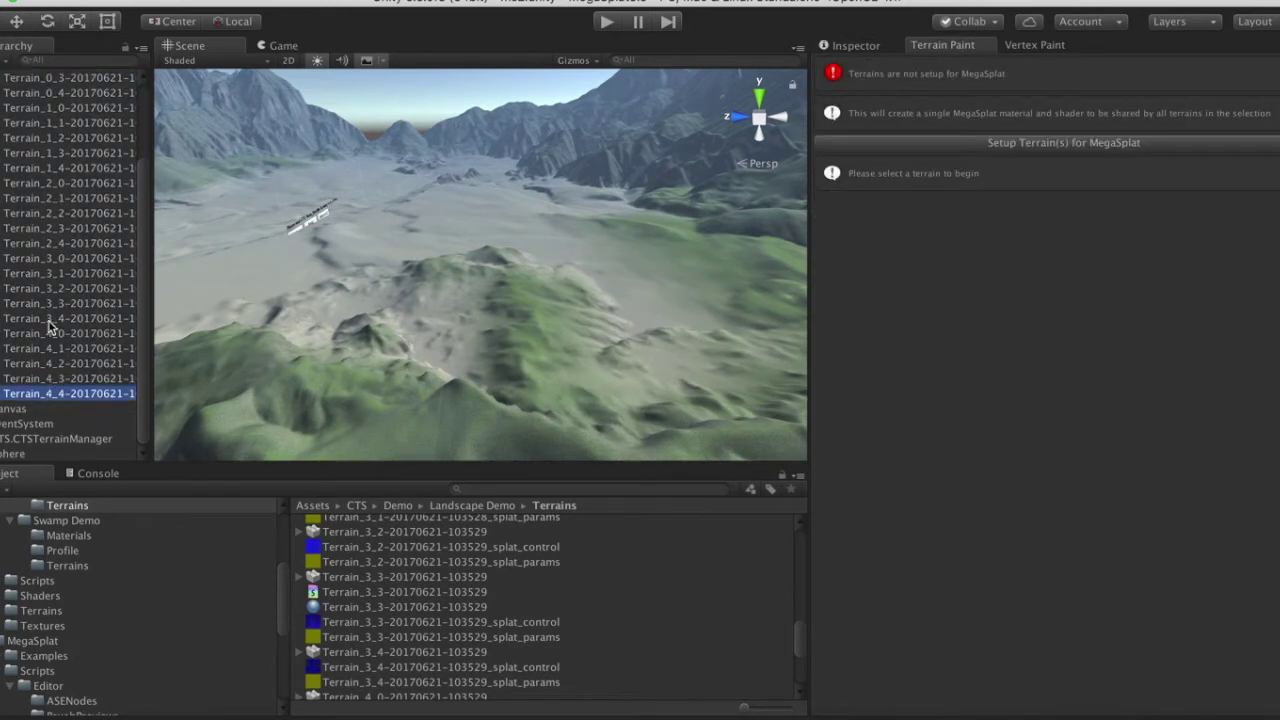
scroll(48, 325, "up", 3)
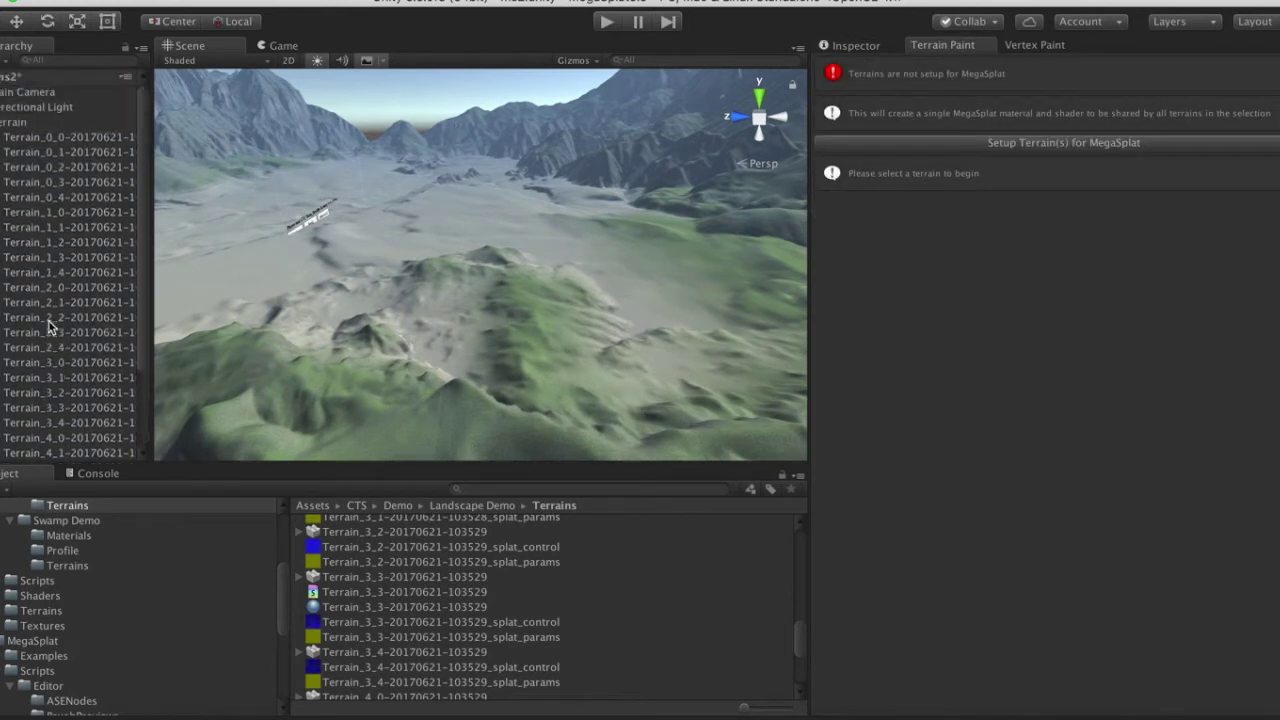
left_click(22, 125)
left_click(42, 145)
scroll(68, 355, "down", 3)
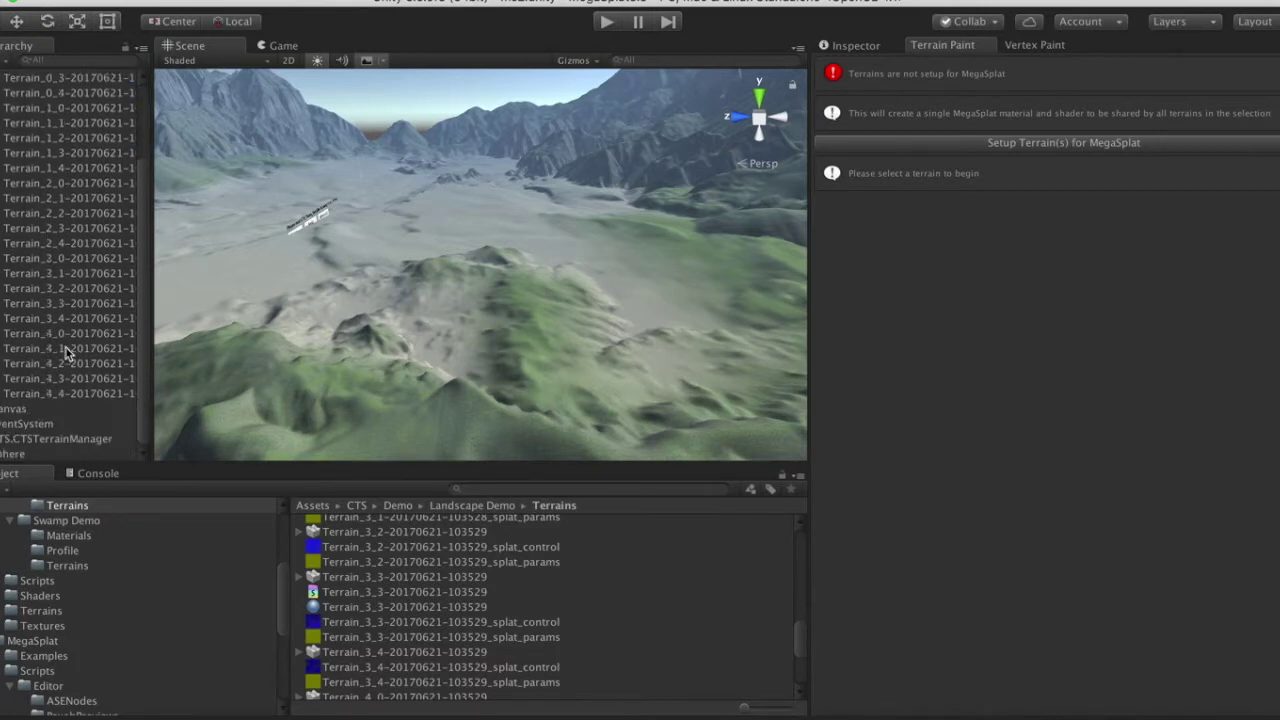
left_click(65, 395, "shift")
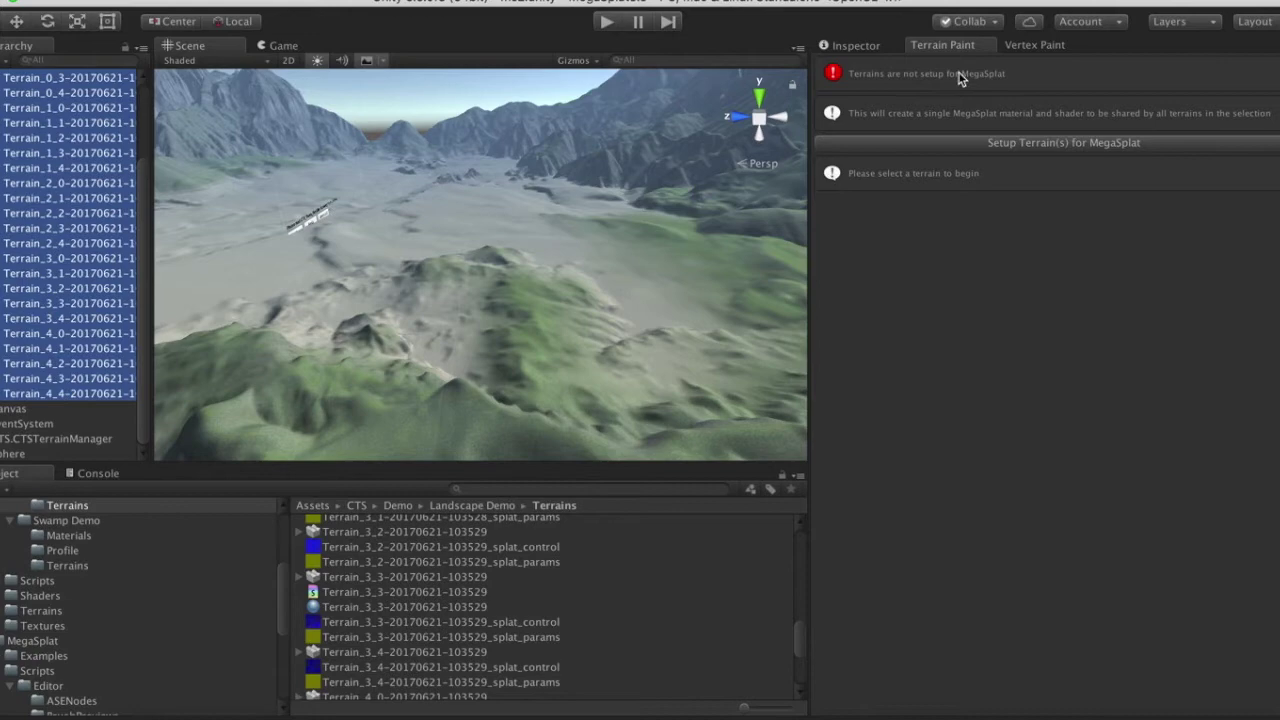
left_click(868, 46)
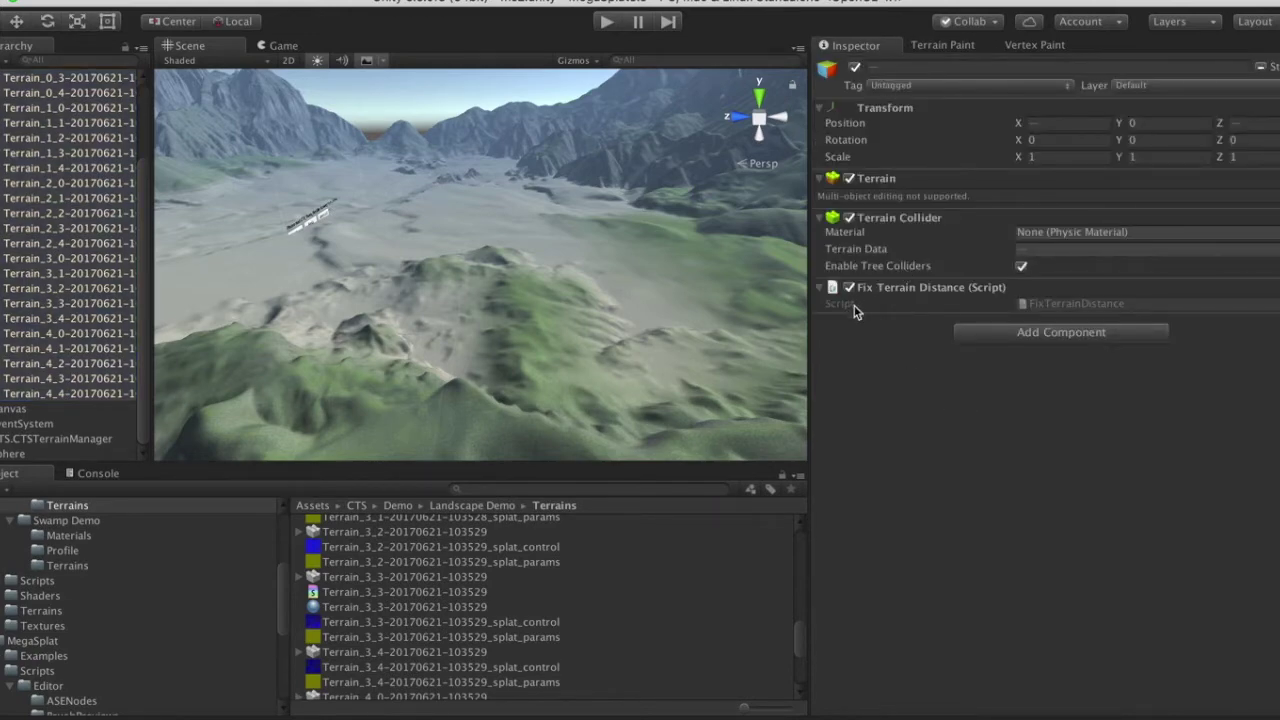
Step: Undo the removal of the Mega Splat Terrain Manager component from the terrain tiles
left_click(344, 123)
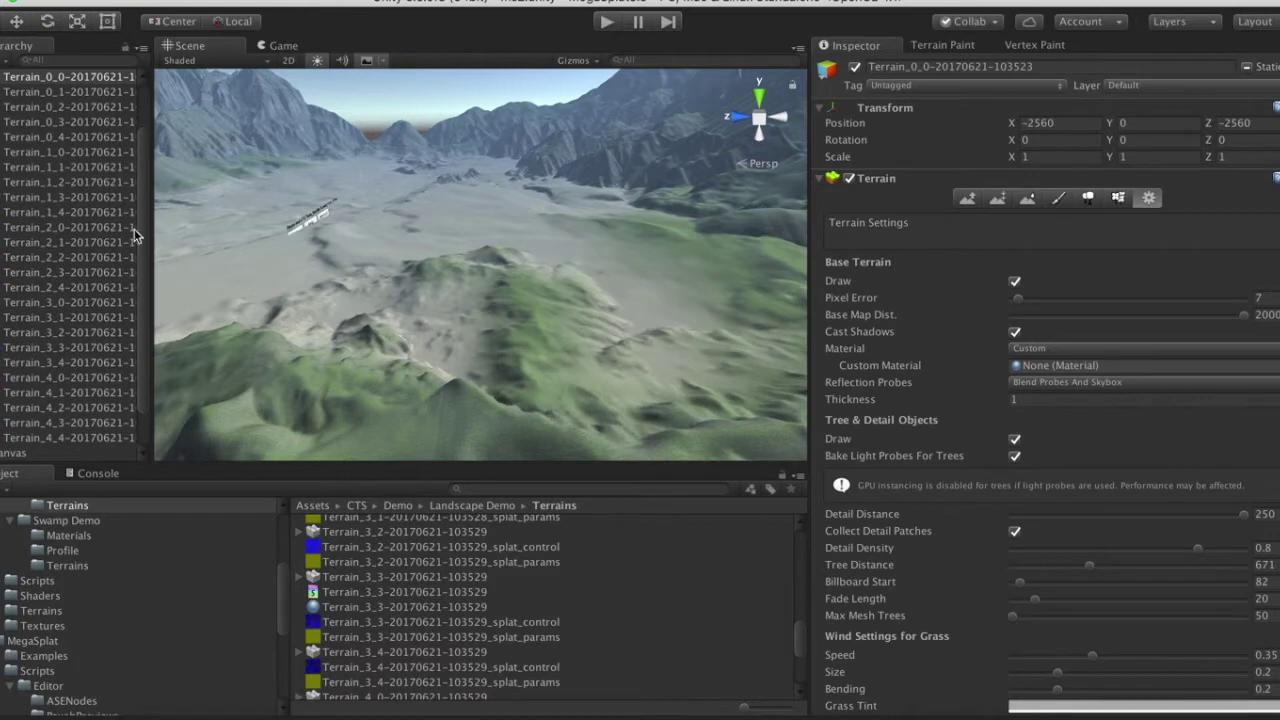
scroll(1014, 468, "down", 10)
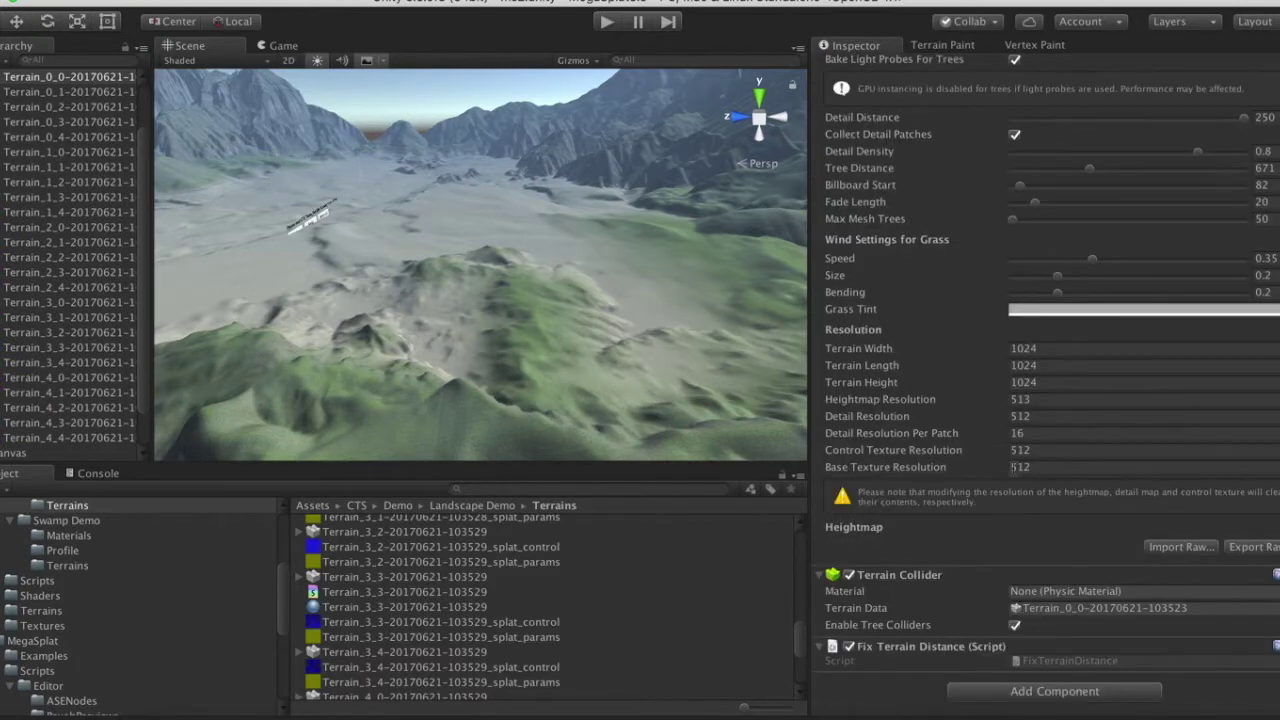
key("Left")
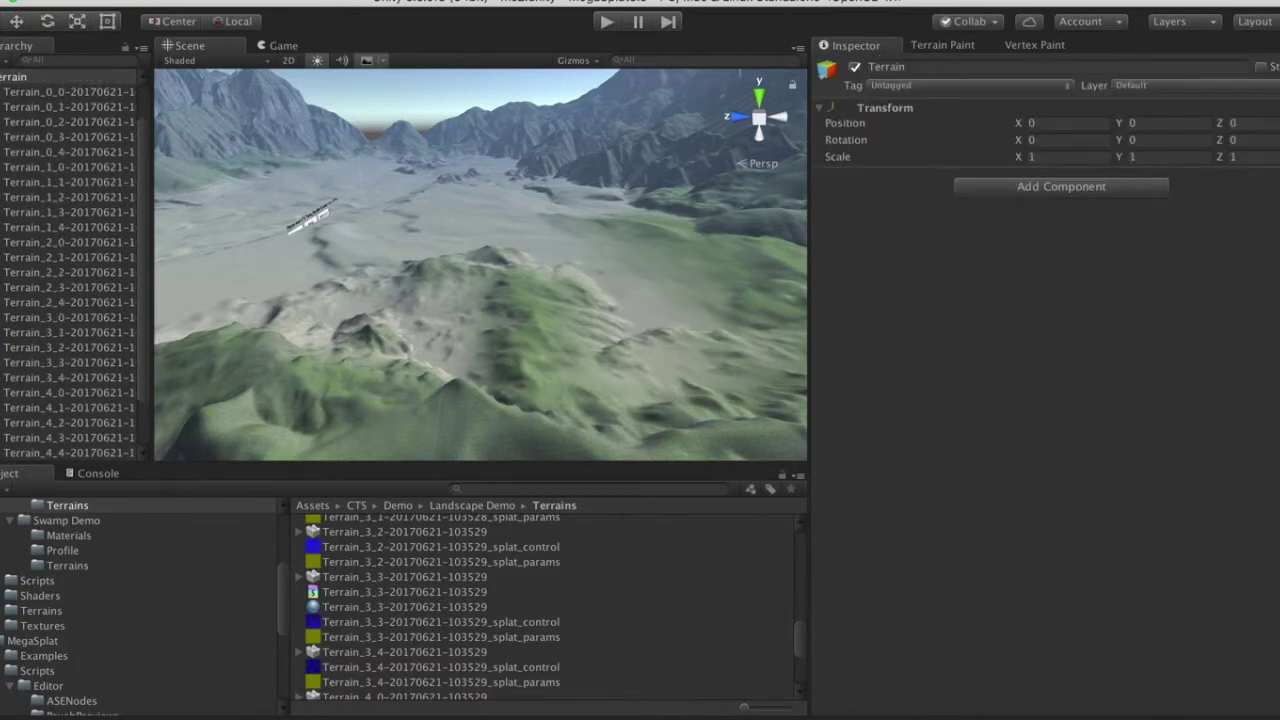
left_click(70, 452)
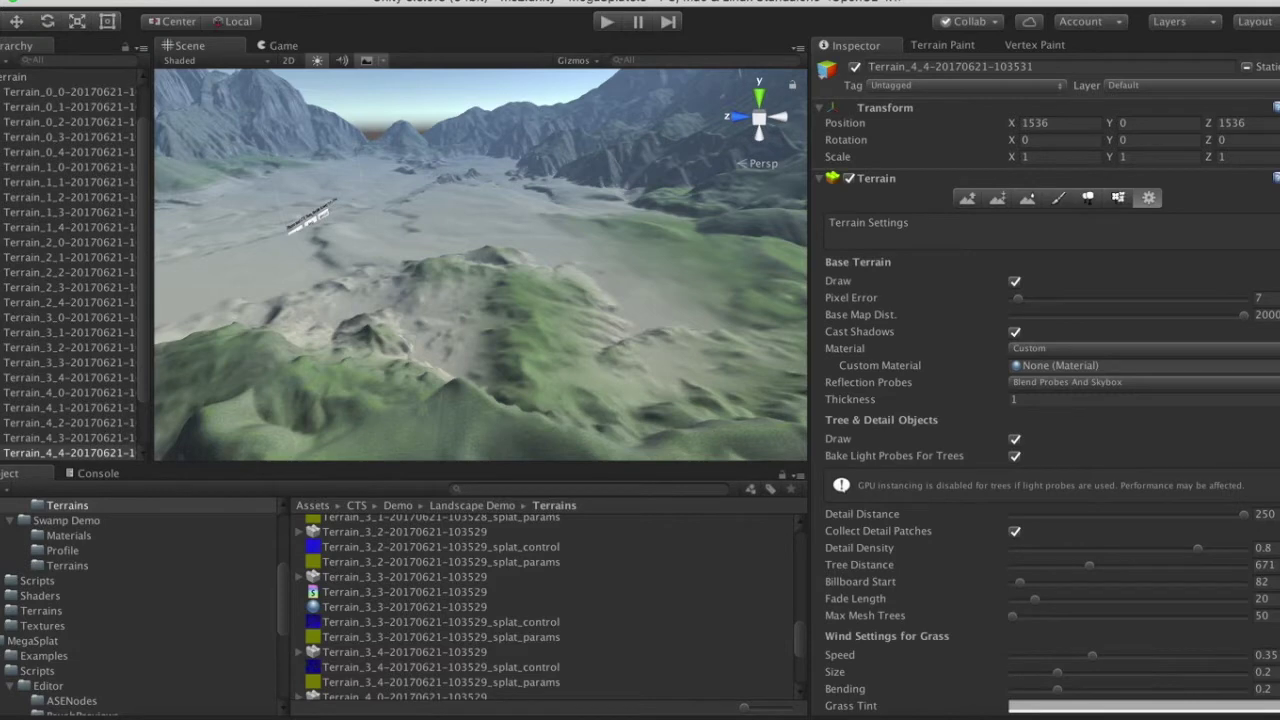
key("super+a")
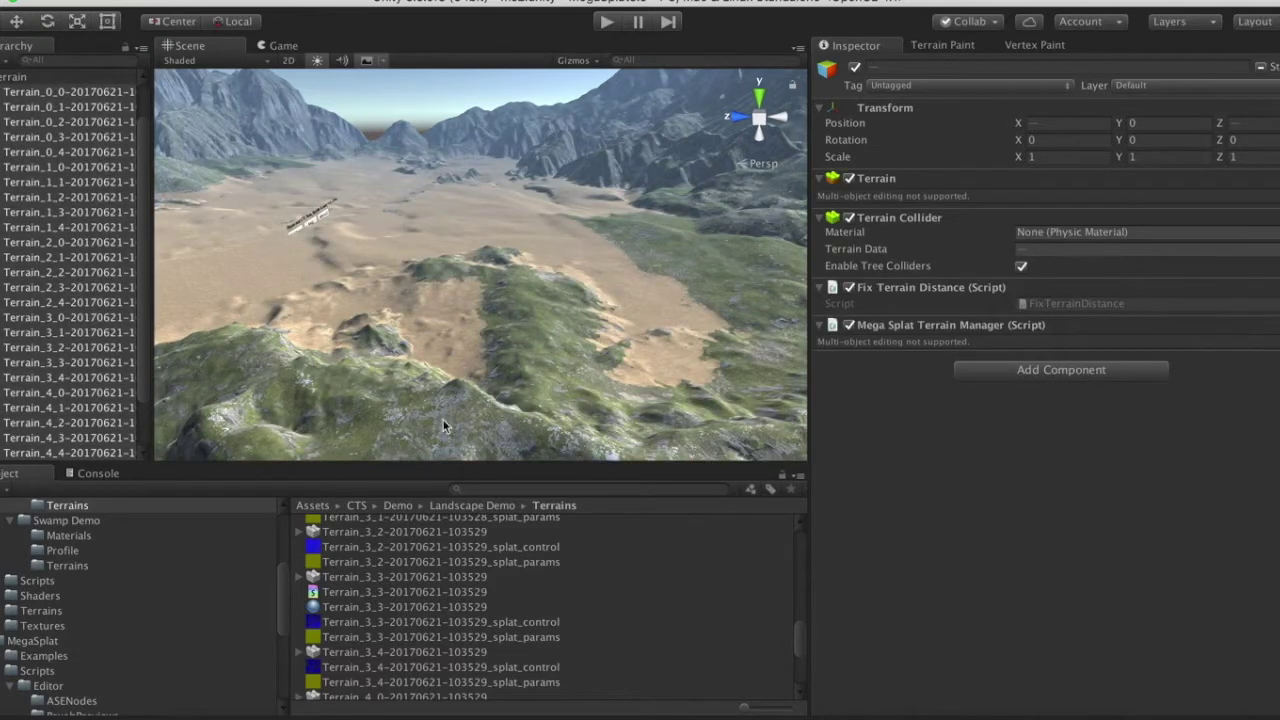
Step: Check Terrain_0_0's custom material, and change the Material of tile Terrain_1_1 to Built In Legacy Diffuse
left_click(38, 95)
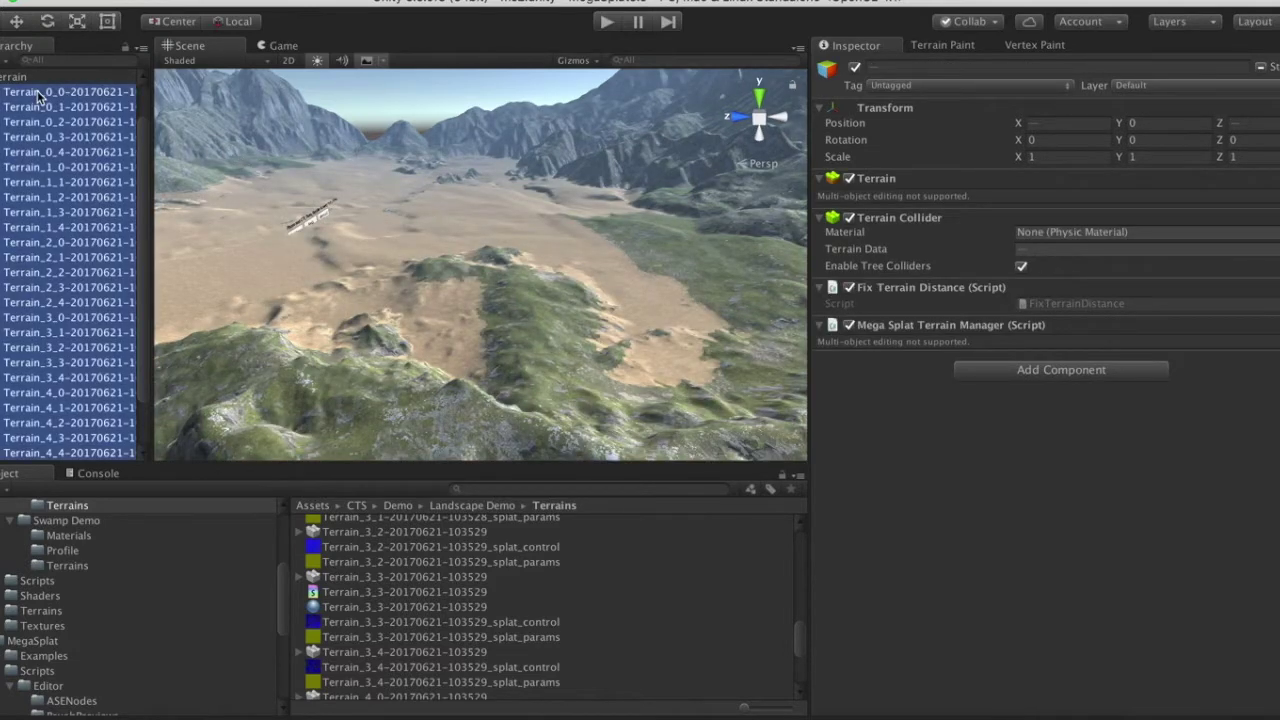
left_click(38, 95)
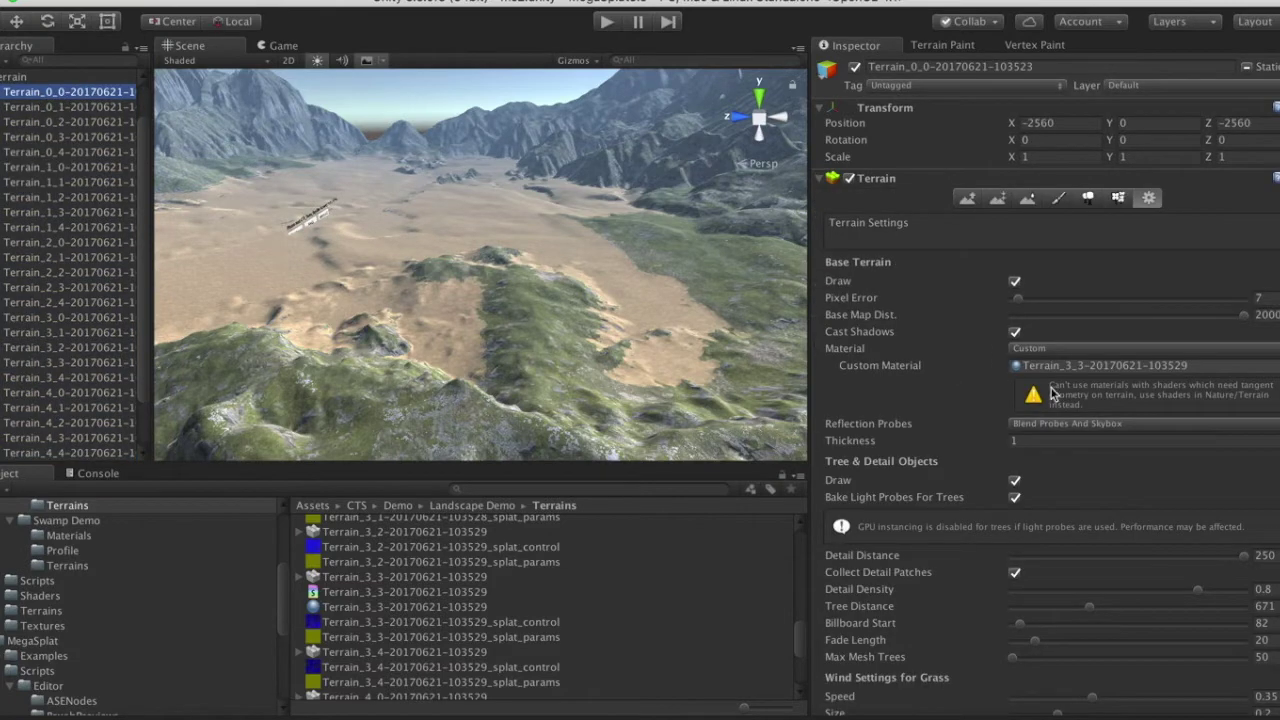
left_click(501, 340)
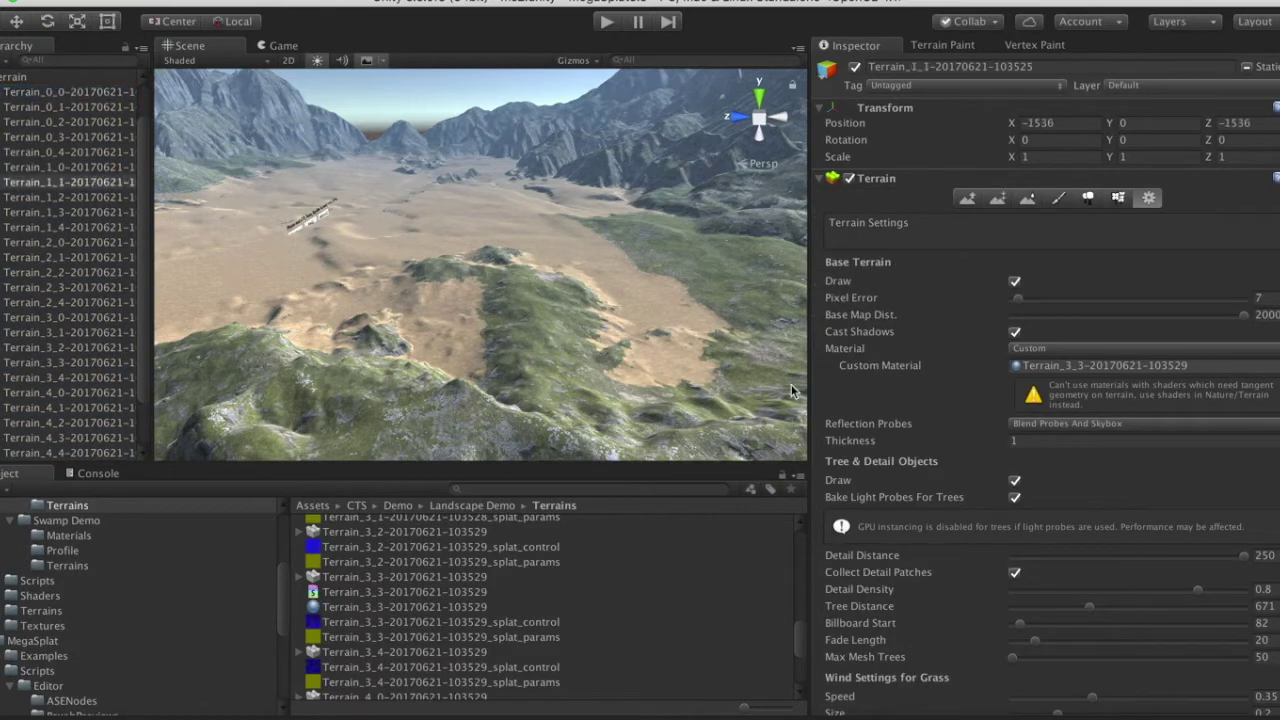
left_click(1050, 350)
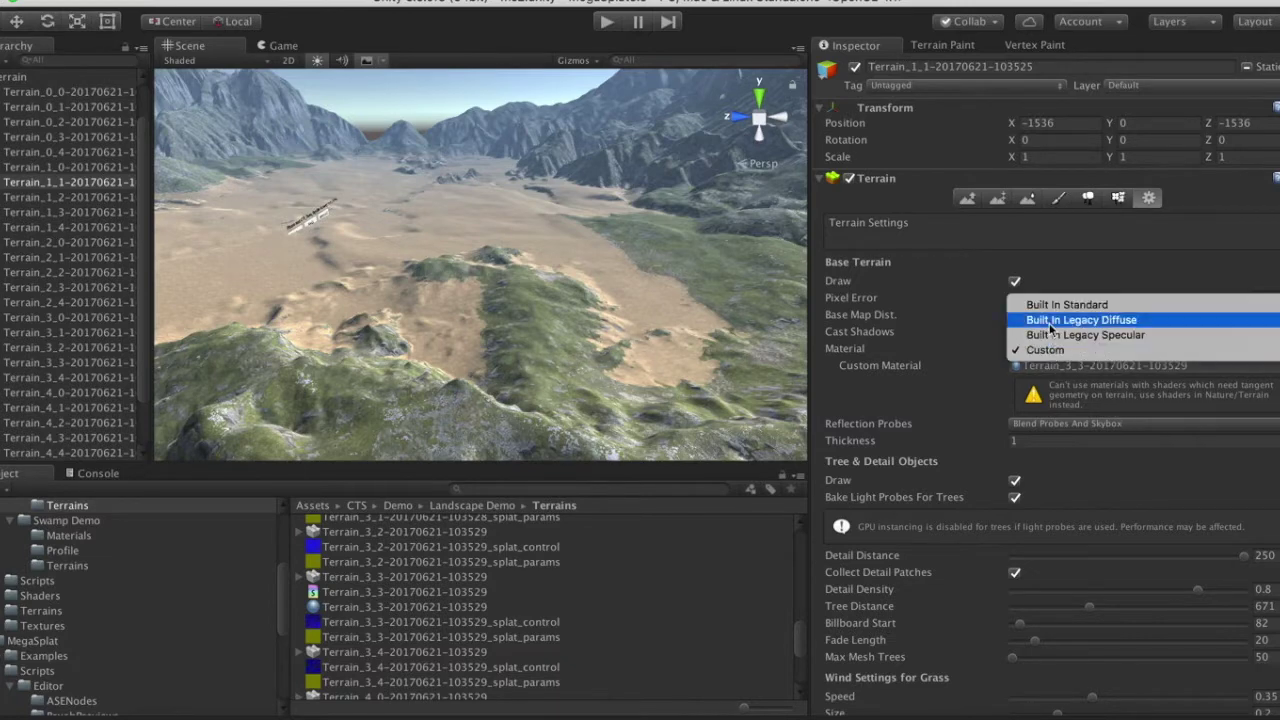
left_click(1049, 326)
right_click_drag(752, 263, 966, 250)
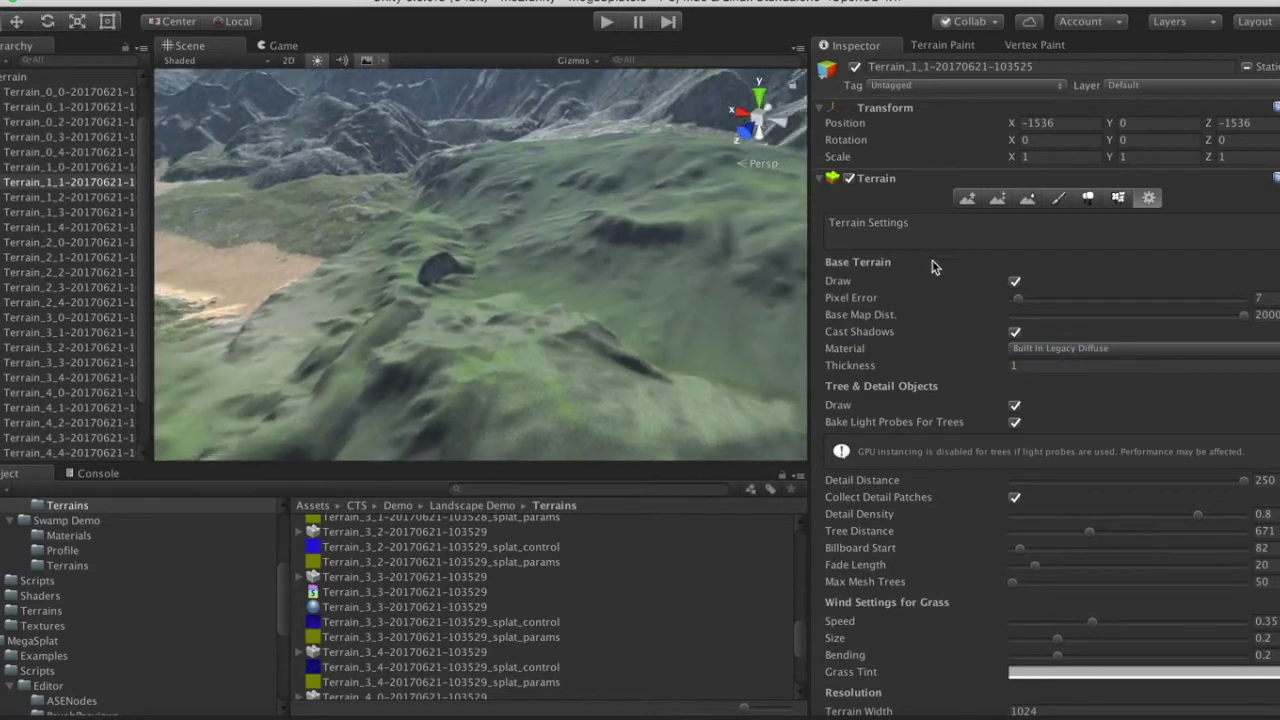
Step: Sync Terrain_1_1 with its template material through the Mega Splat Terrain Manager
scroll(1014, 640, "down", 10)
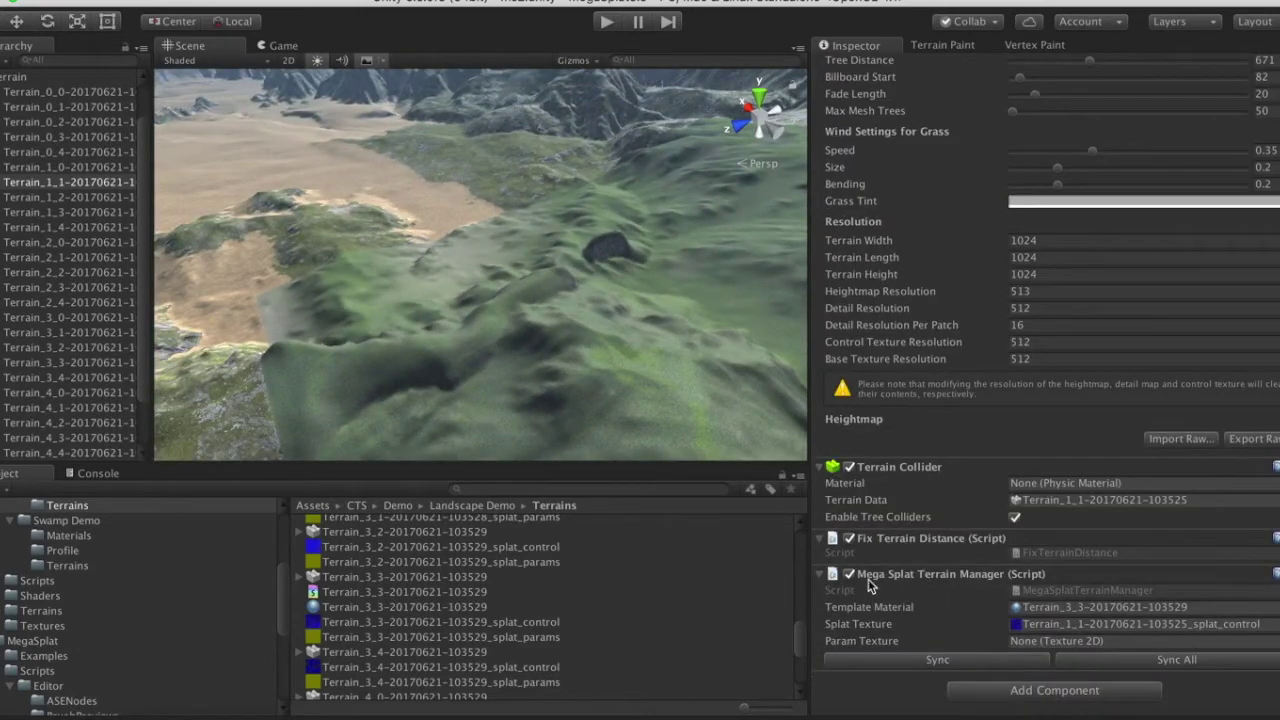
left_click(924, 661)
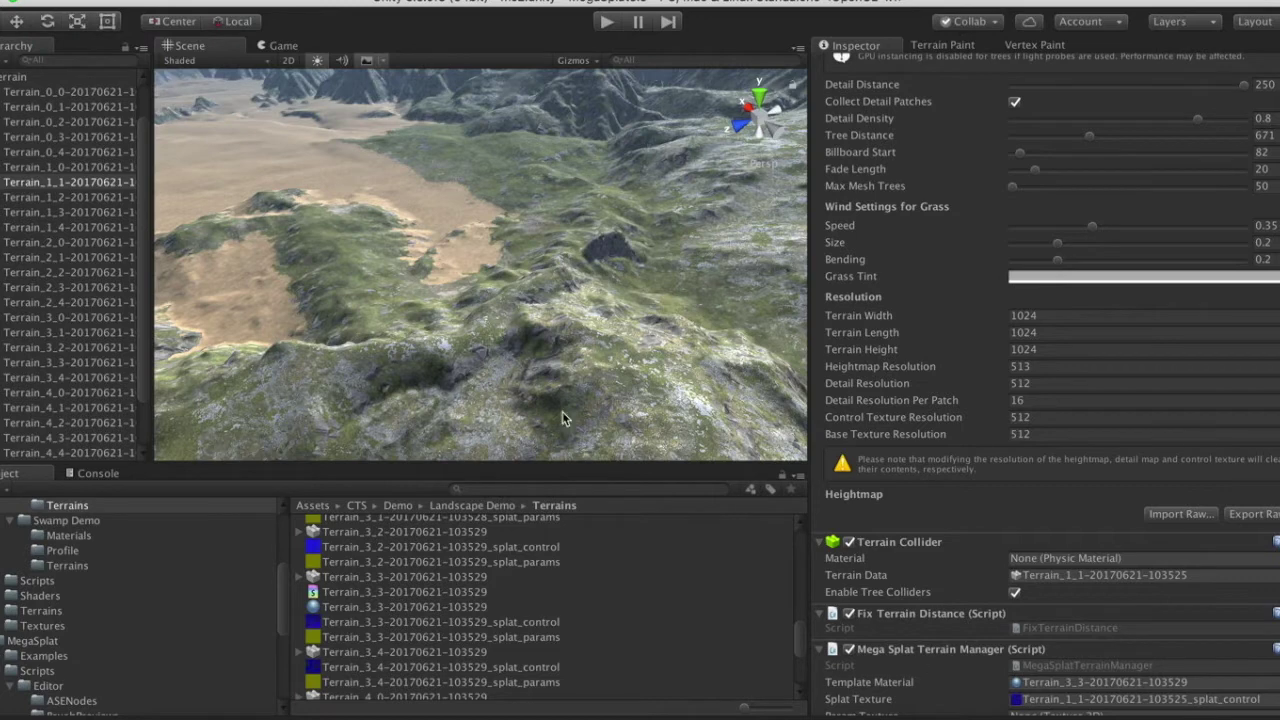
scroll(1000, 690, "down", 3)
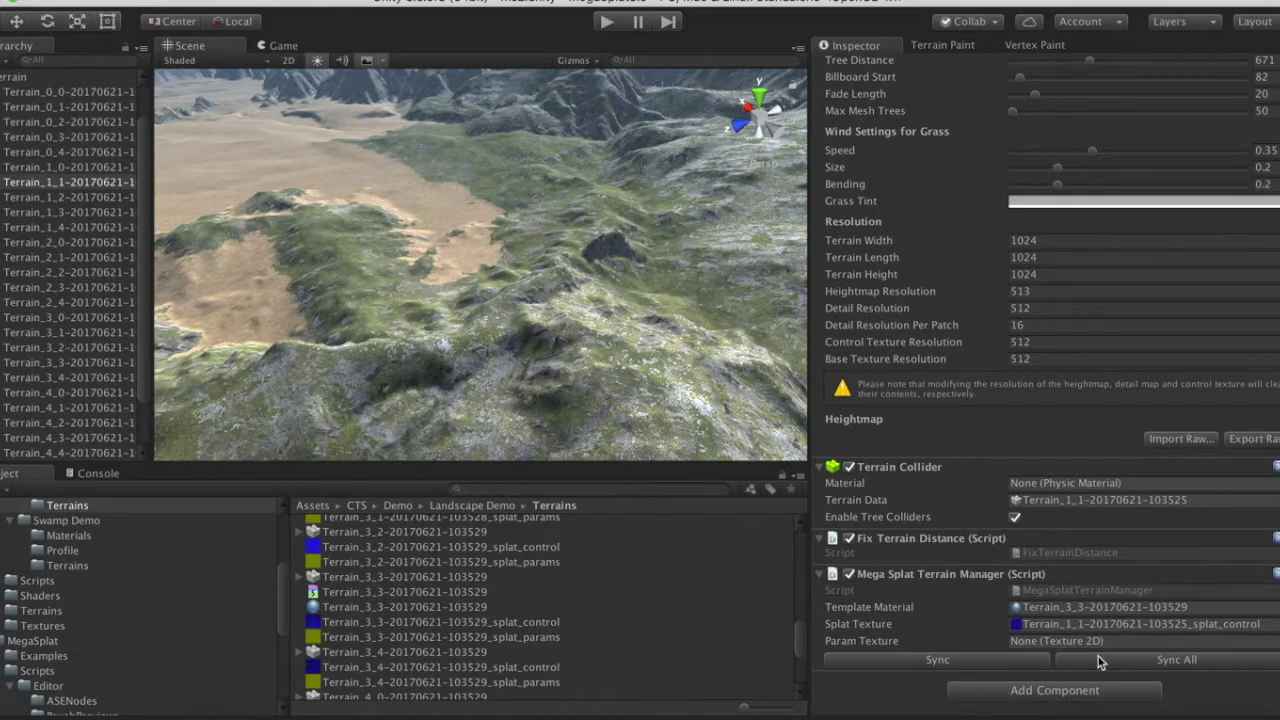
right_click_drag(521, 202, 540, 170)
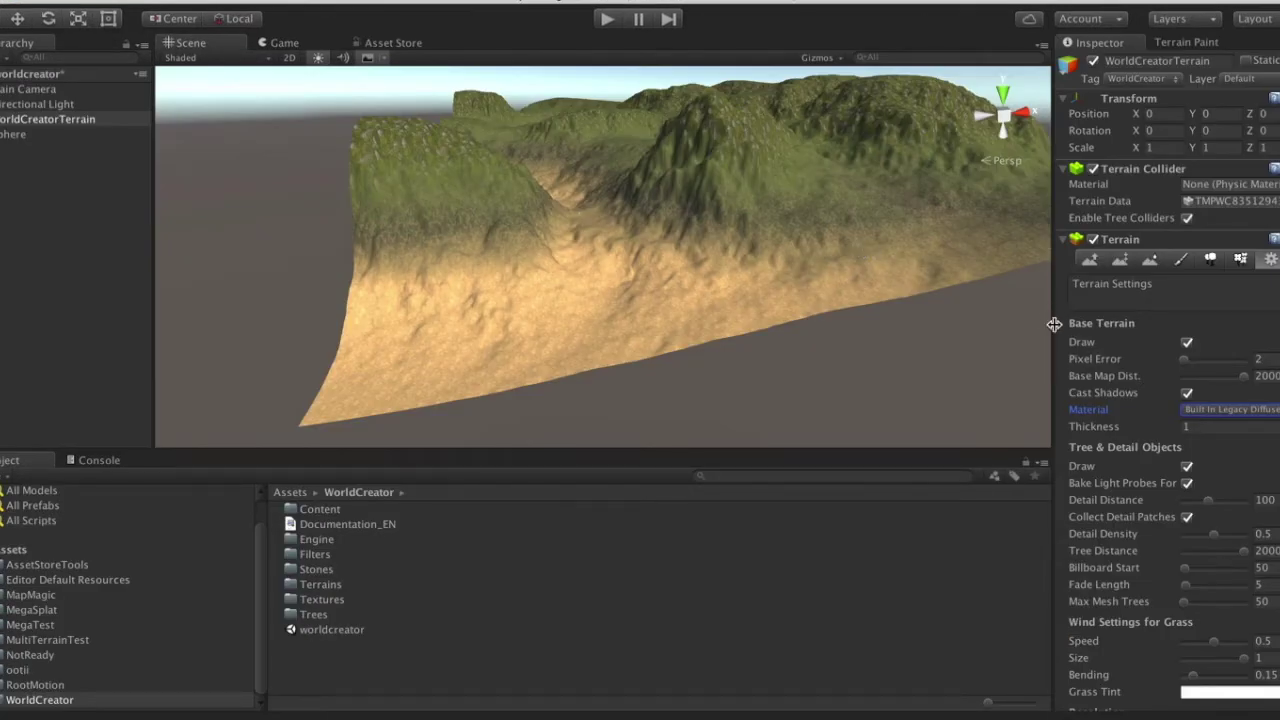
Step: Widen the Inspector and examine the WorldCreatorTerrain's ground textures and slopes from several angles and distances
left_click_drag(1054, 324, 977, 328)
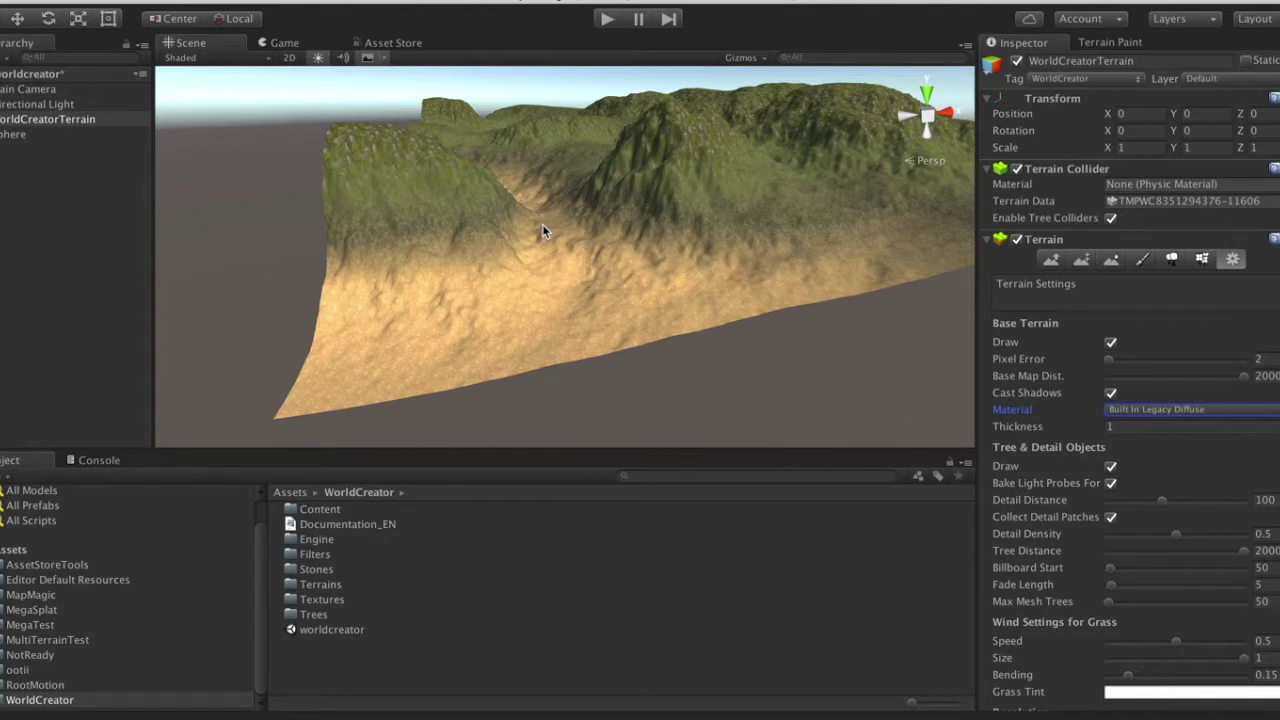
left_click_drag(540, 229, 654, 193, "alt")
scroll(654, 193, "up", 10)
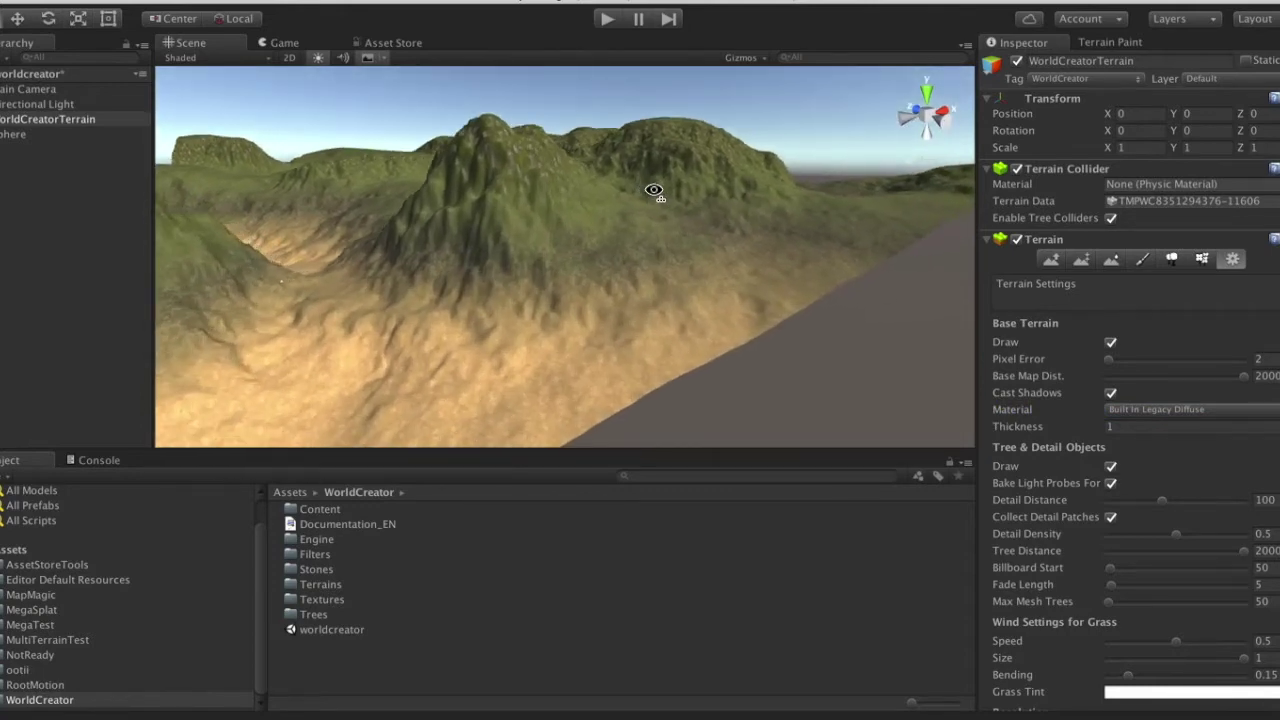
left_click_drag(643, 190, 556, 230, "alt")
scroll(556, 230, "down", 10)
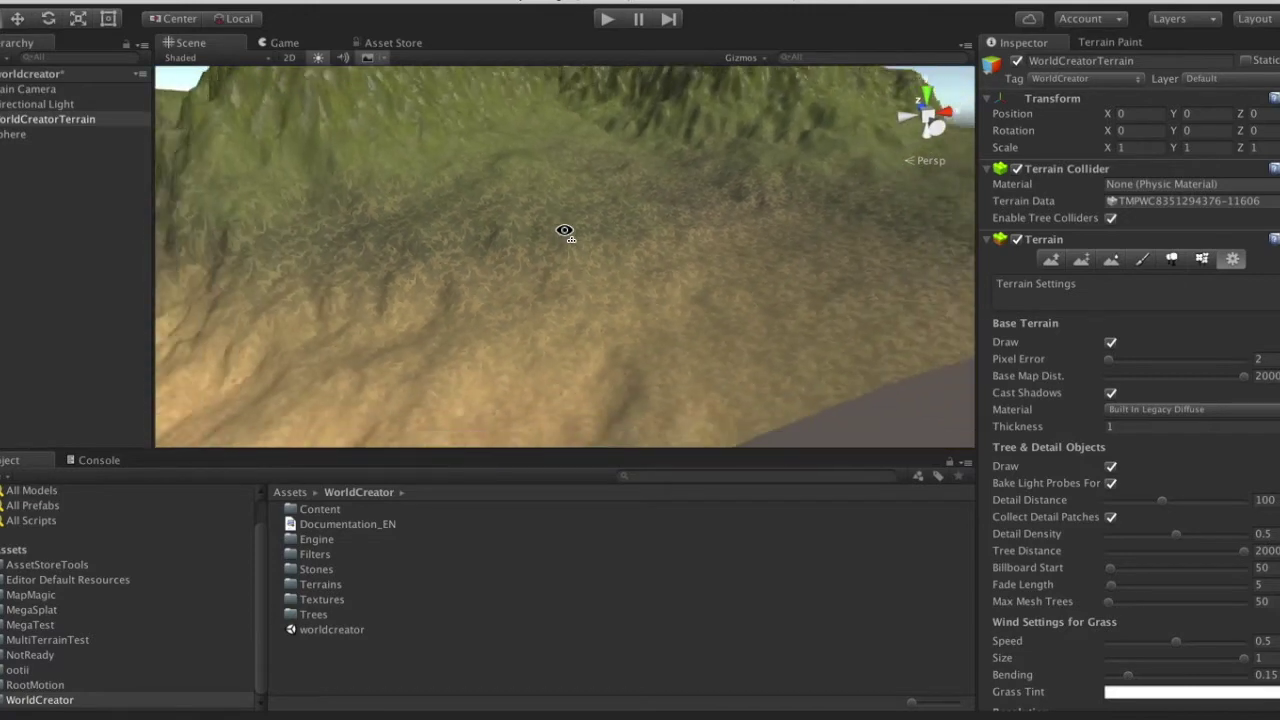
left_click_drag(569, 222, 429, 226, "alt")
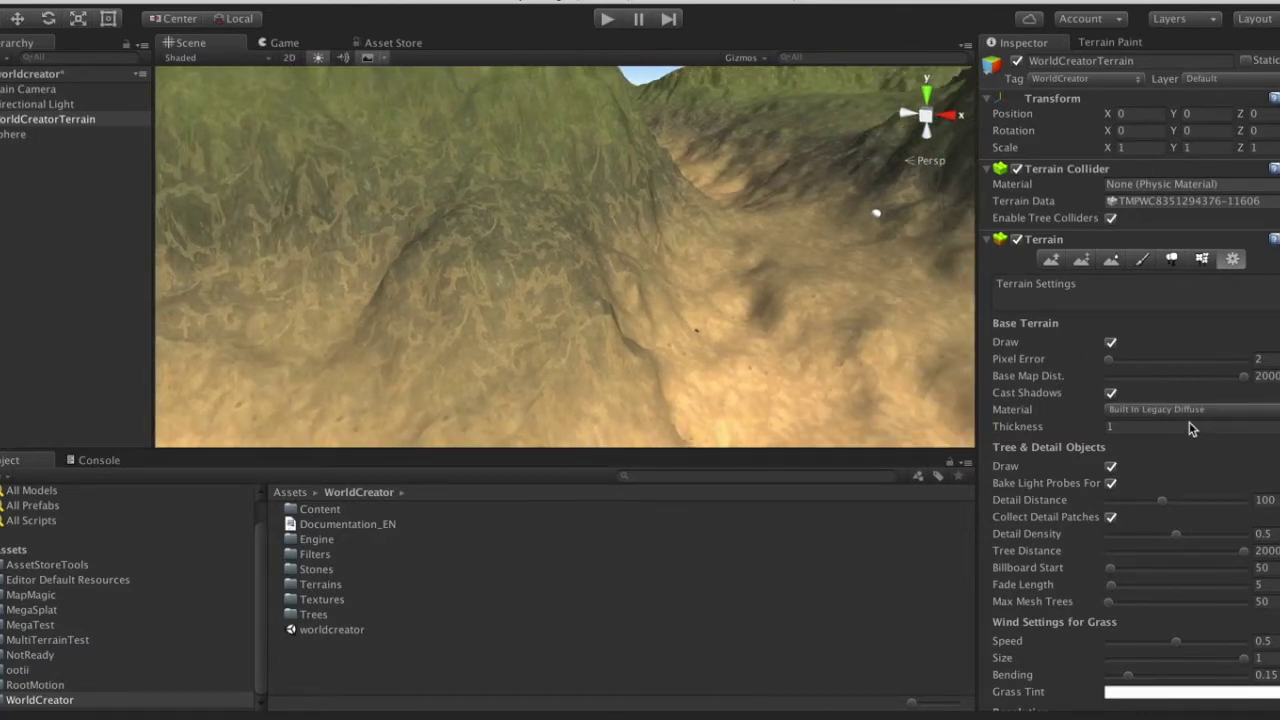
left_click_drag(634, 263, 989, 298, "alt")
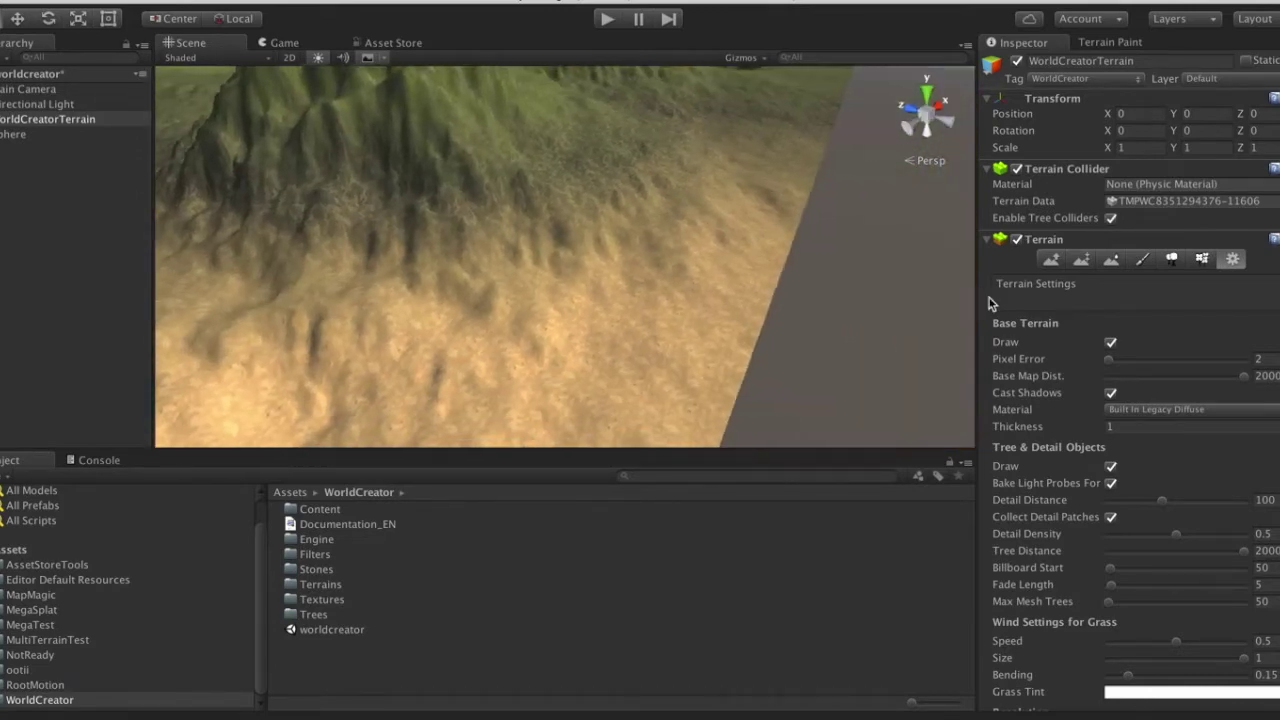
key("Up")
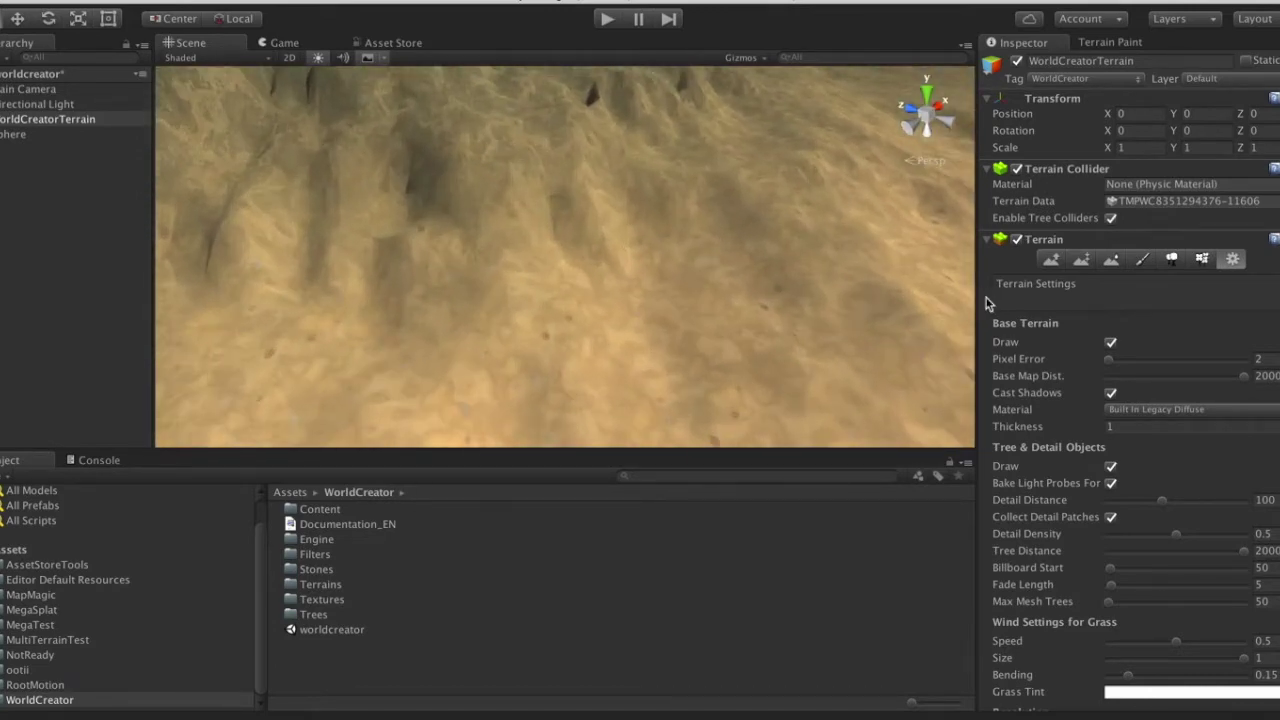
Step: Sync the WorldCreatorTerrain with its template material through the Mega Splat Terrain Manager
left_click_drag(988, 303, 746, 263, "alt")
scroll(776, 137, "up", 2)
scroll(864, 230, "up", 3)
scroll(580, 243, "up", 3)
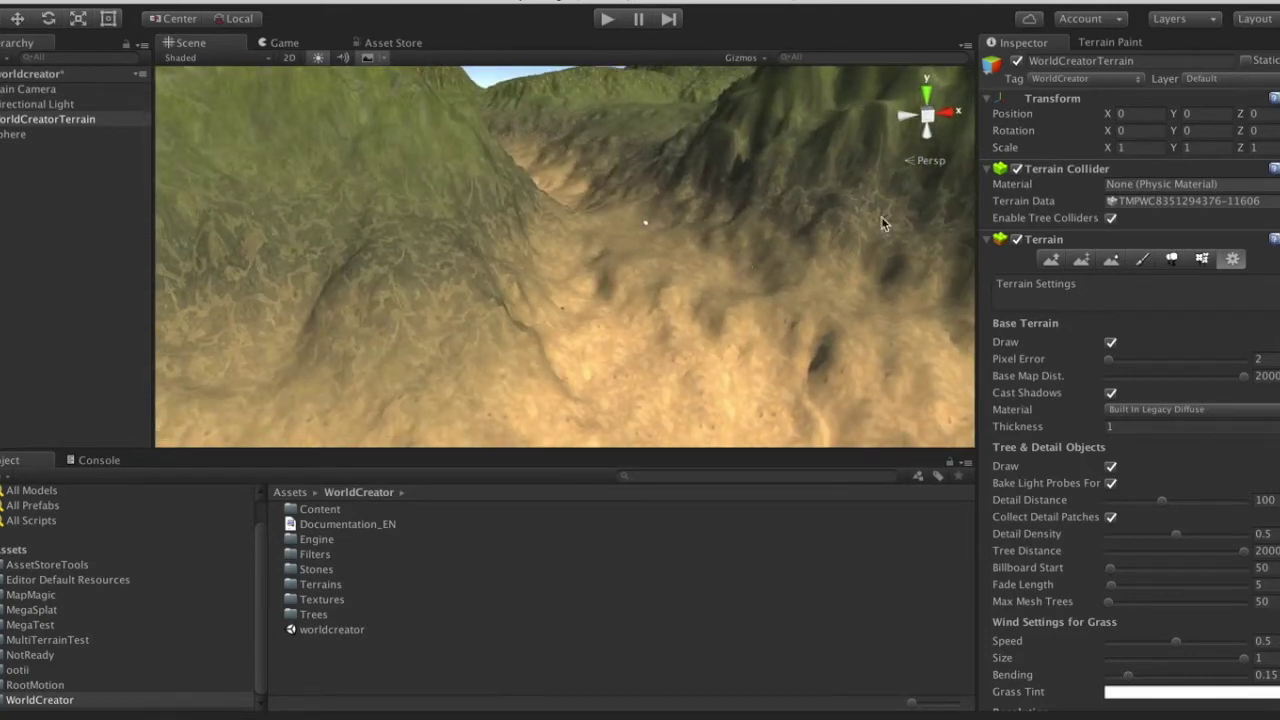
left_click(1097, 43)
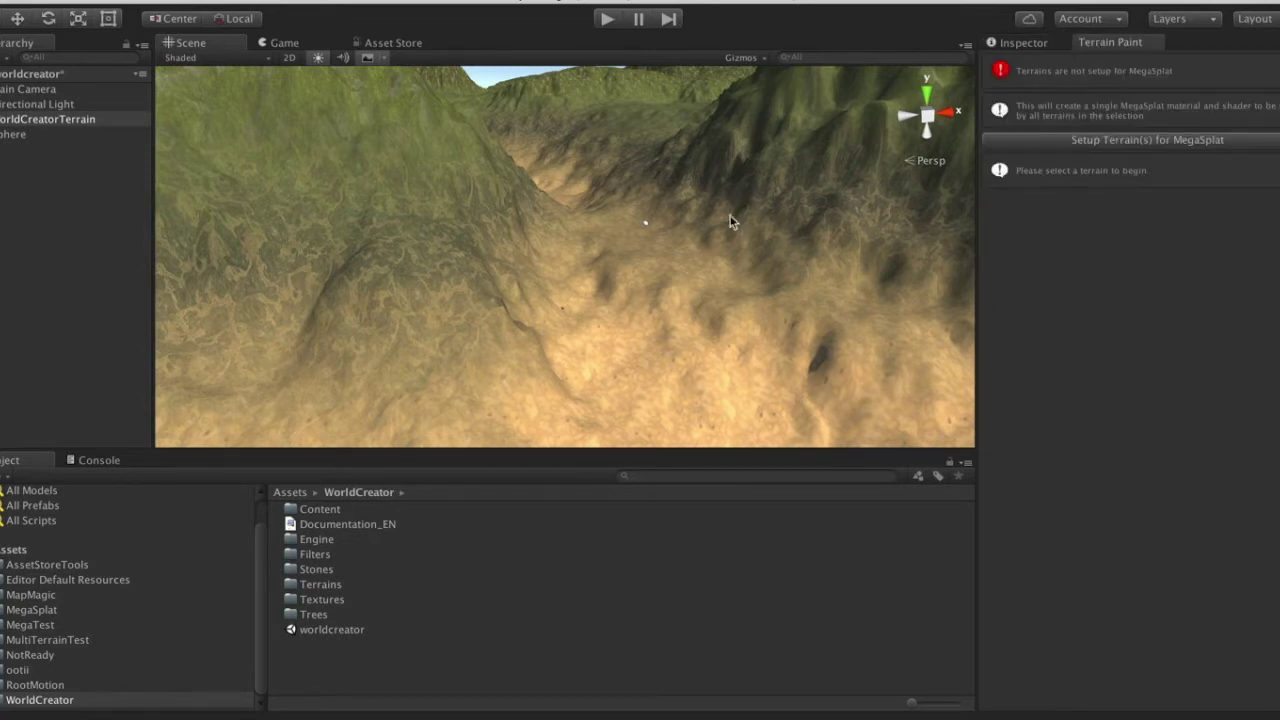
left_click(1015, 47)
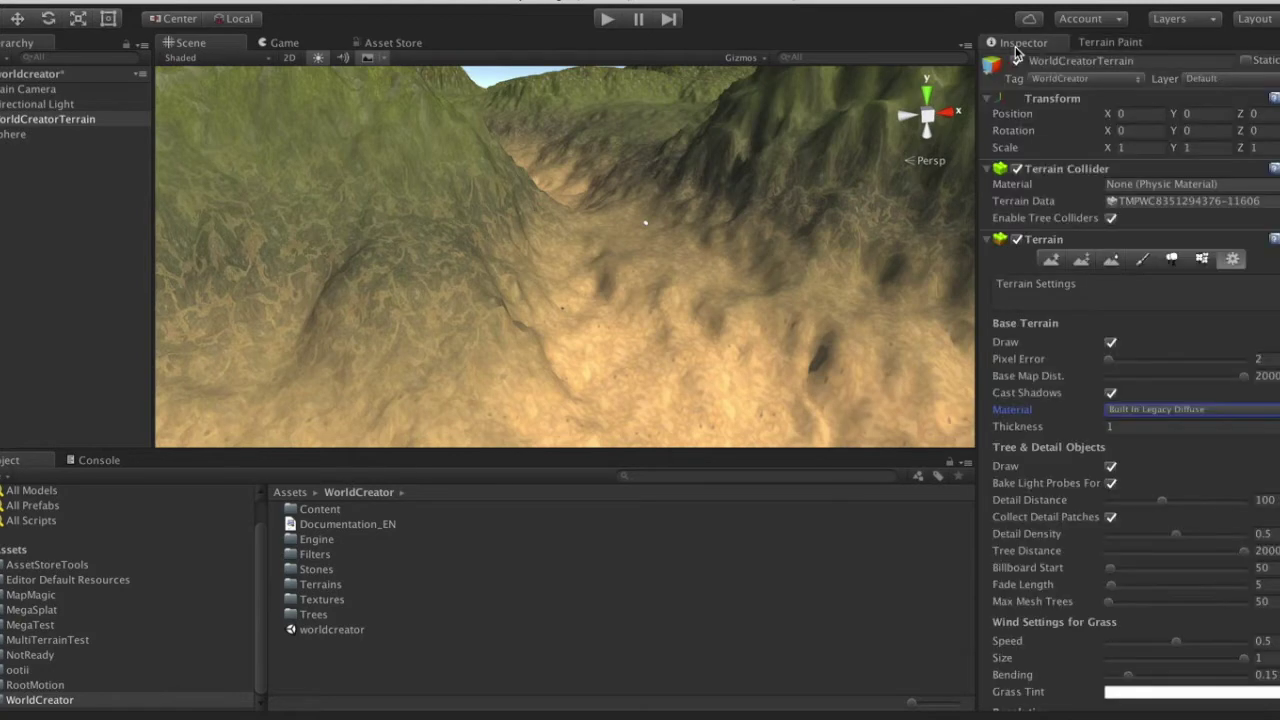
scroll(1150, 705, "down", 10)
left_click(1066, 664)
mouse_move(557, 222)
left_mouse_down("alt")
mouse_move(420, 257)
mouse_move(566, 254)
mouse_move(608, 202)
mouse_move(603, 251)
mouse_move(474, 238)
left_mouse_up("alt")
Step: Assign the megasplat_diffuse config to the MegaSplat Terrain Converter and widen the Terrain Paint panel
left_click(1110, 44)
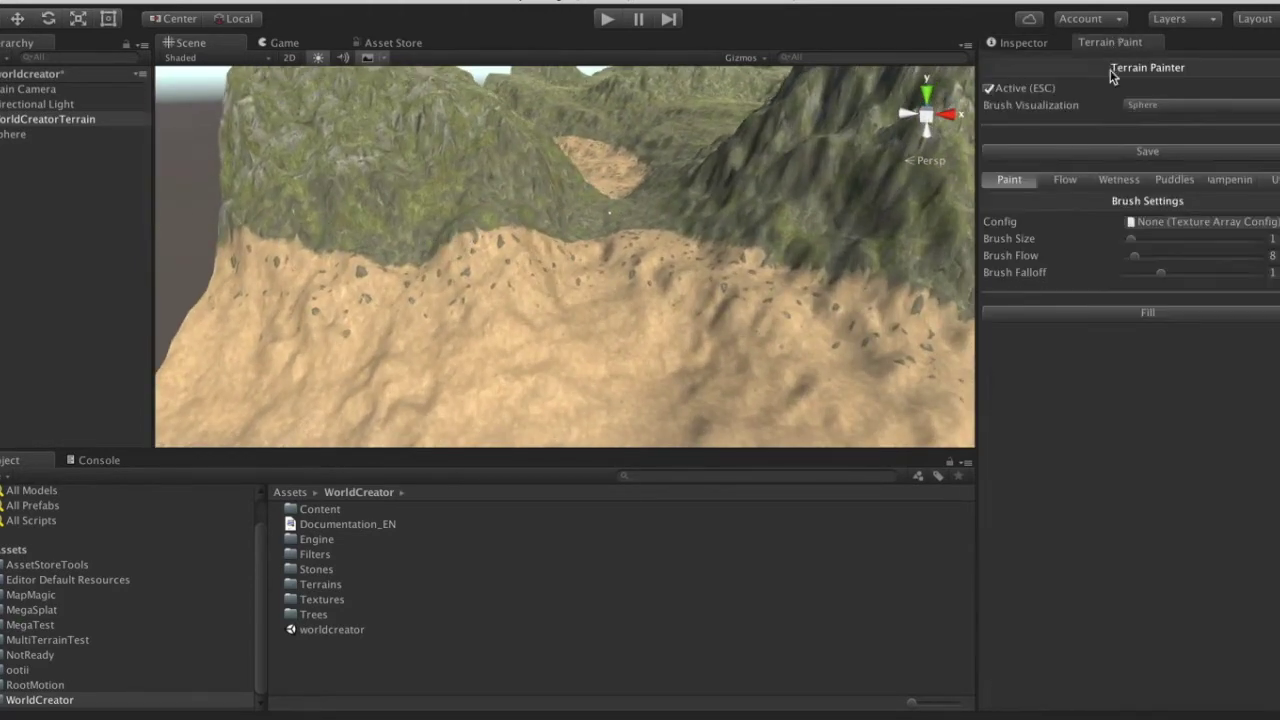
left_click(1272, 179)
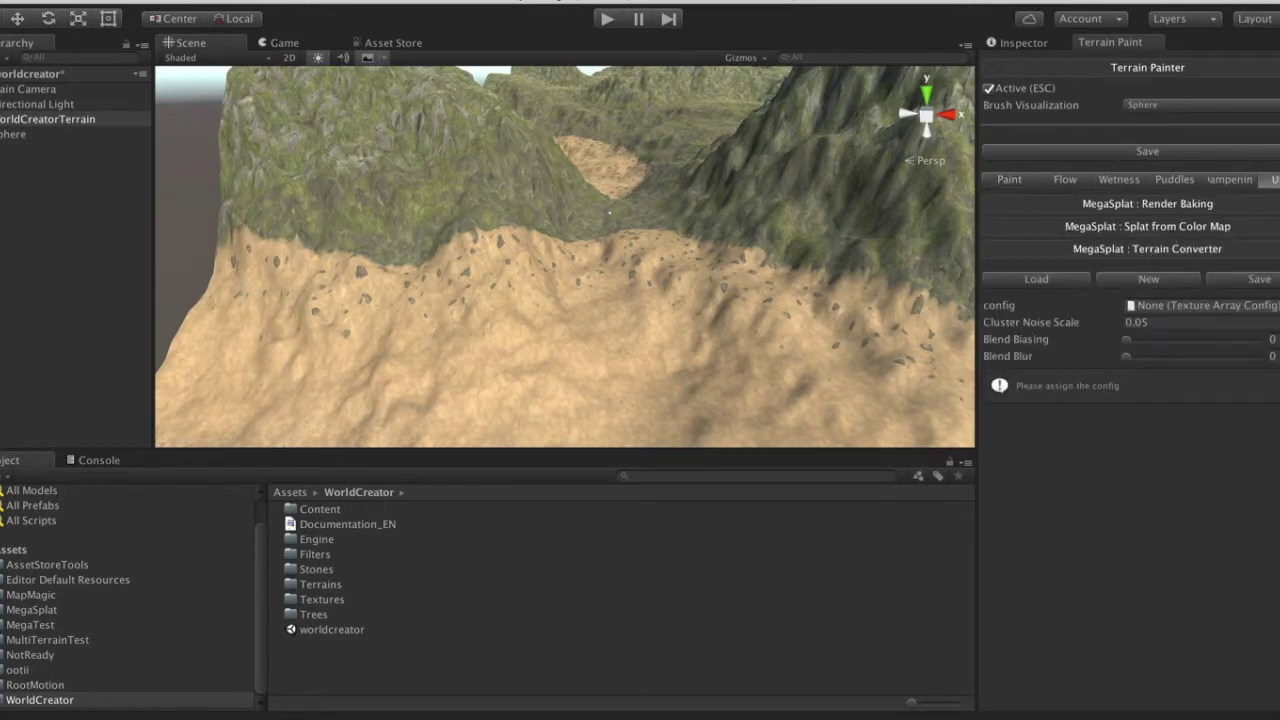
left_click(1275, 305)
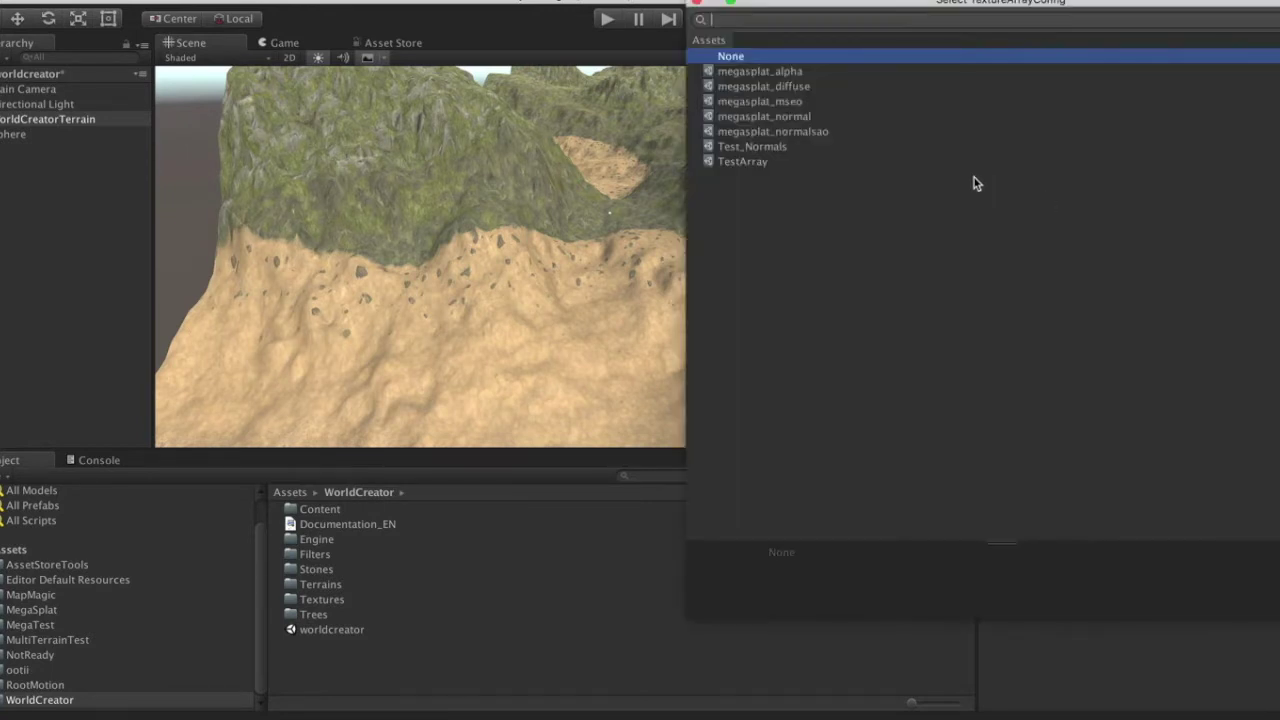
double_click(757, 87)
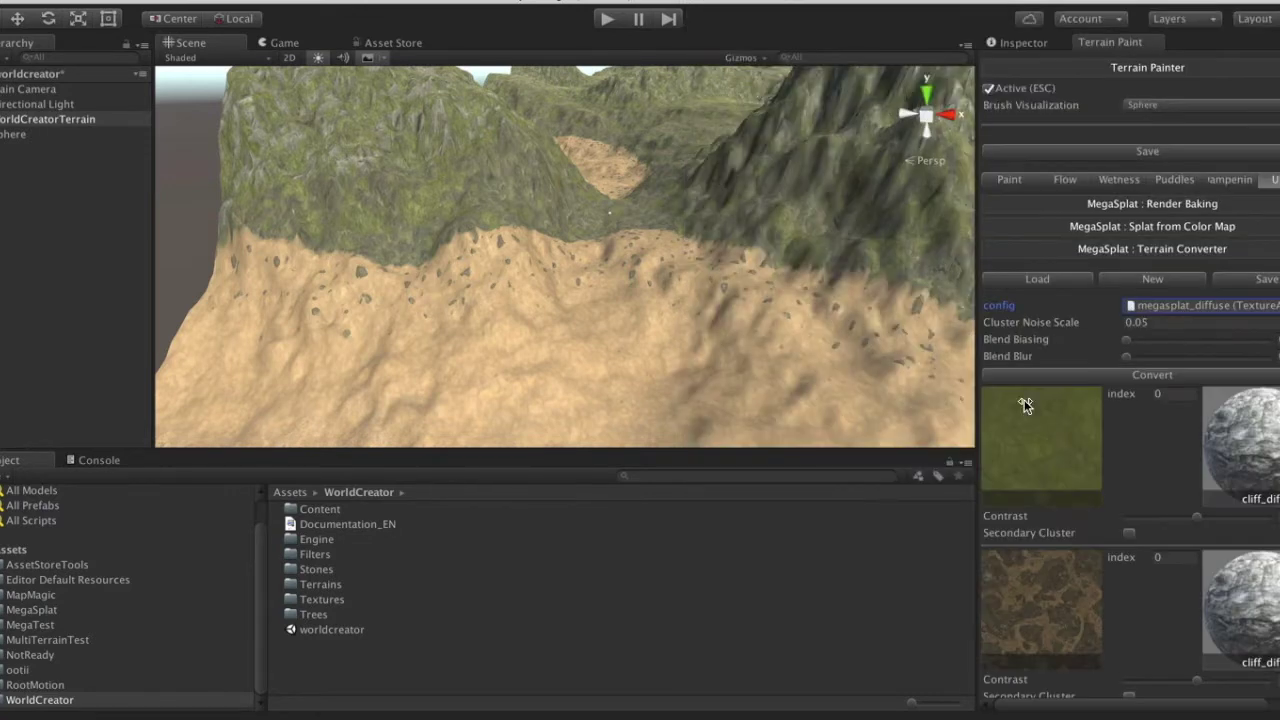
scroll(1029, 465, "down", 5)
left_click_drag(977, 247, 871, 266)
scroll(1066, 425, "up", 3)
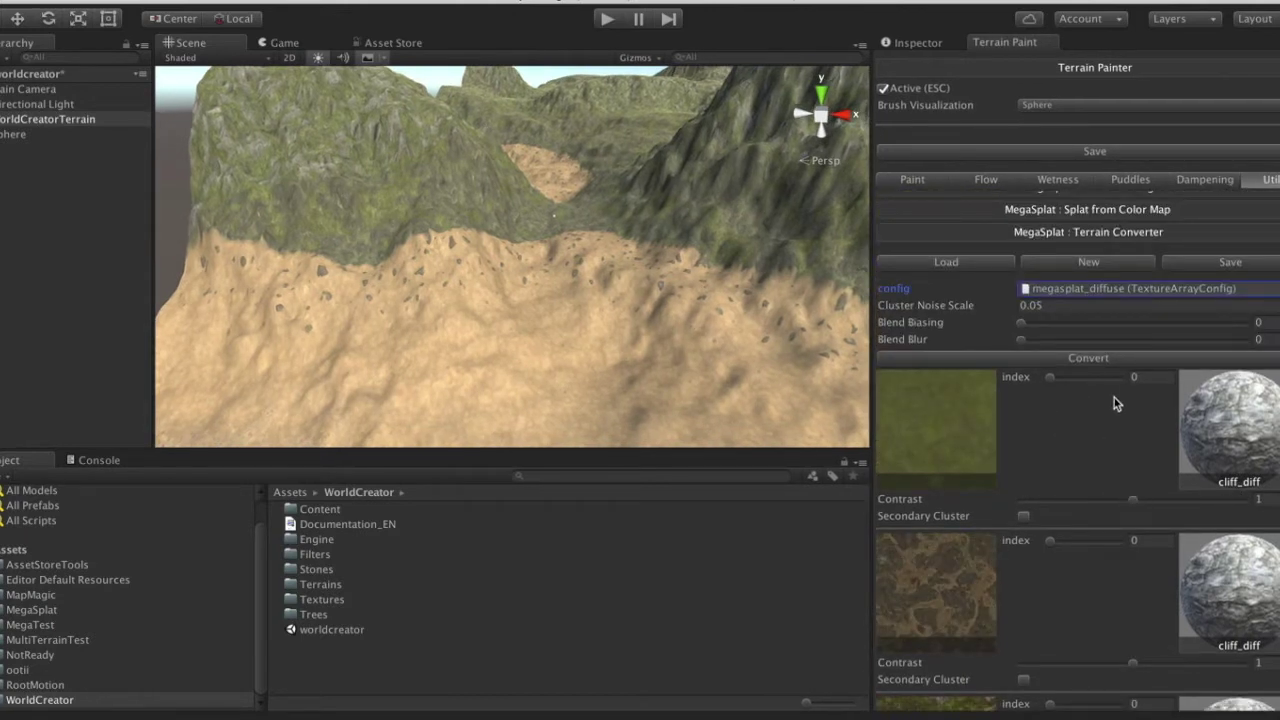
Step: Map the plain green layer to index 12 (moss_diff) and the brown patterned layer to index 18 (shore_sand_diff)
left_click_drag(1050, 377, 1092, 381)
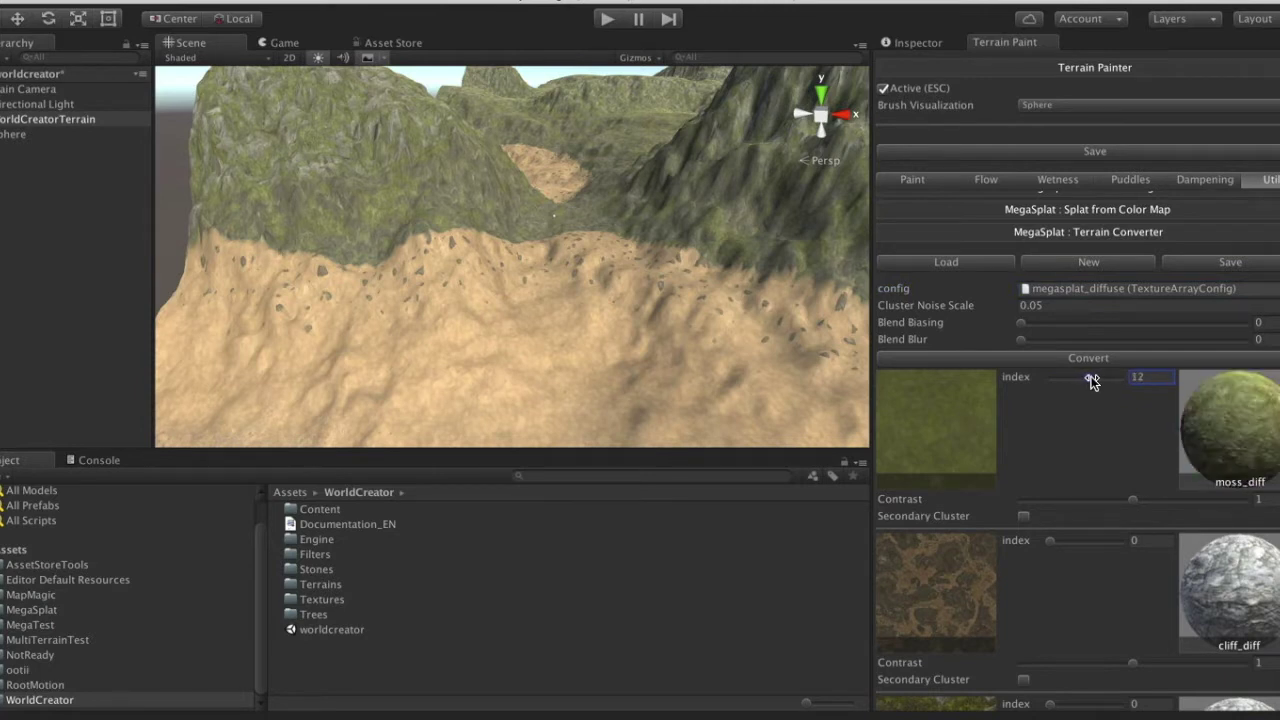
scroll(1120, 634, "down", 4)
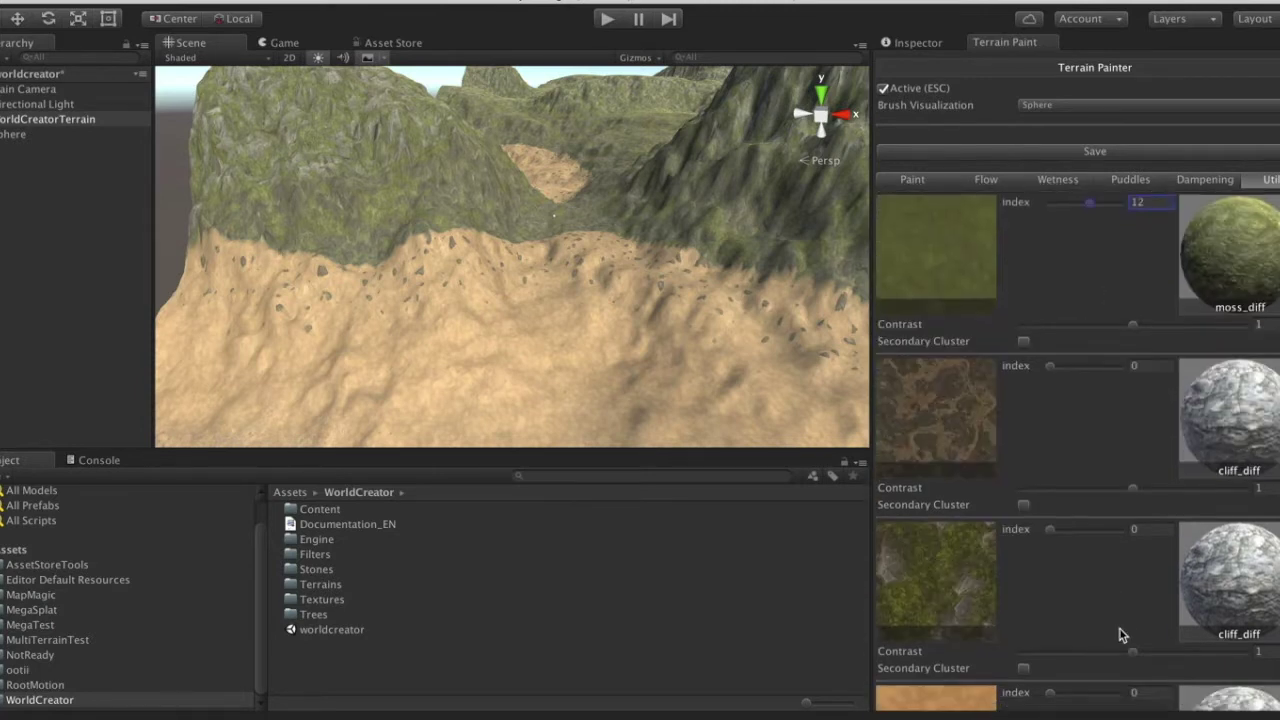
left_click(1132, 492)
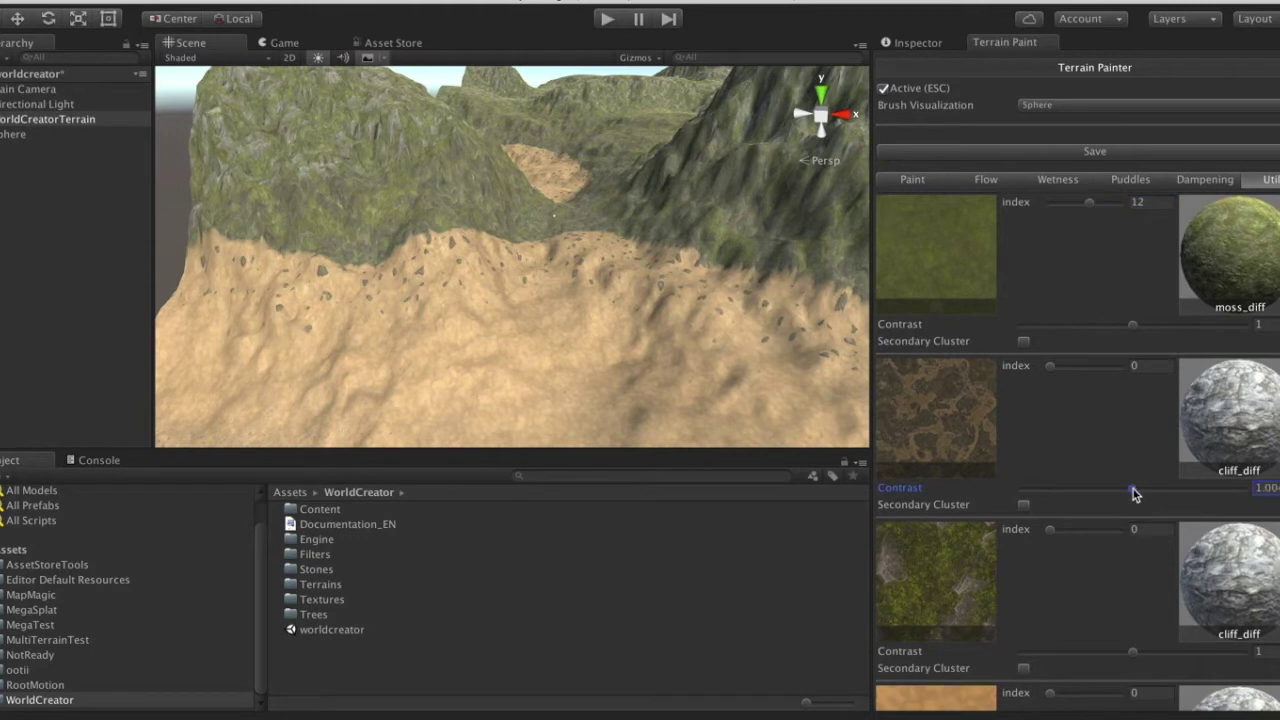
left_click(1056, 367)
left_click_drag(1056, 368, 1110, 368)
Step: Map the mossy rock layer to index 13 (rock_cliff_diff) and the sand layer to index 17 (sand_diff), and convert the terrain
scroll(1118, 548, "down", 5)
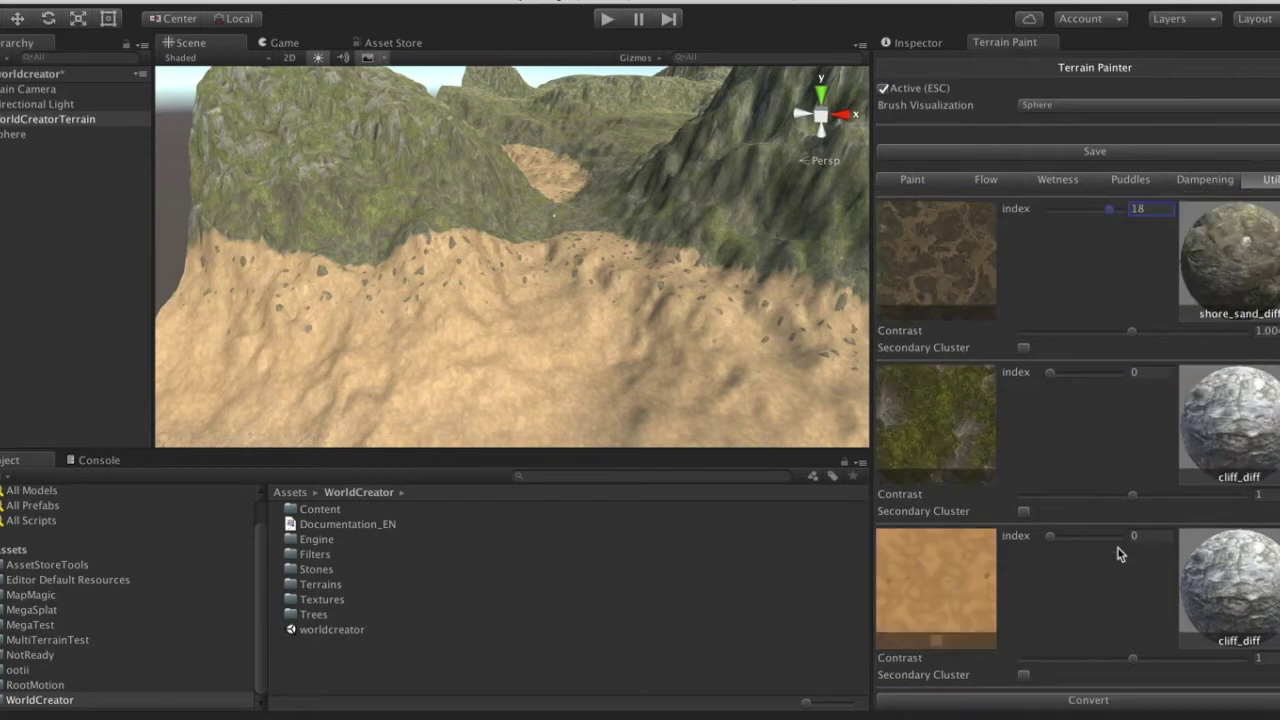
left_click(1089, 375)
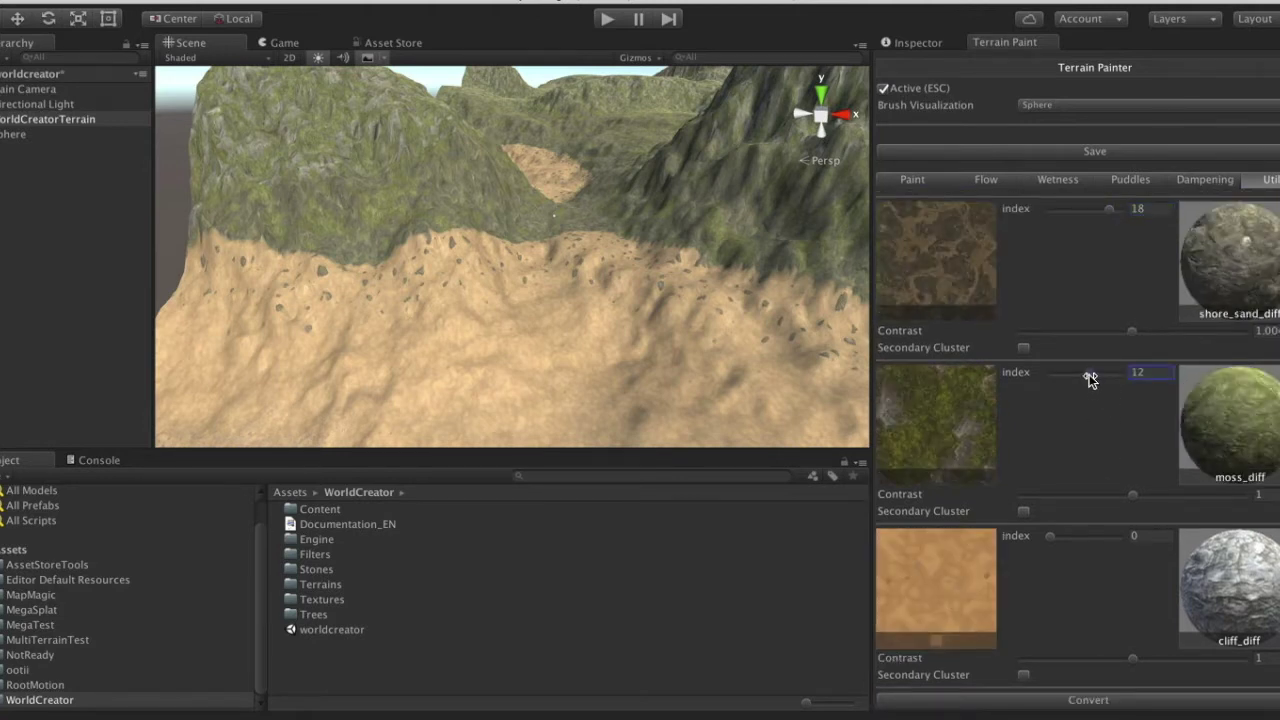
left_click_drag(1089, 377, 1094, 378)
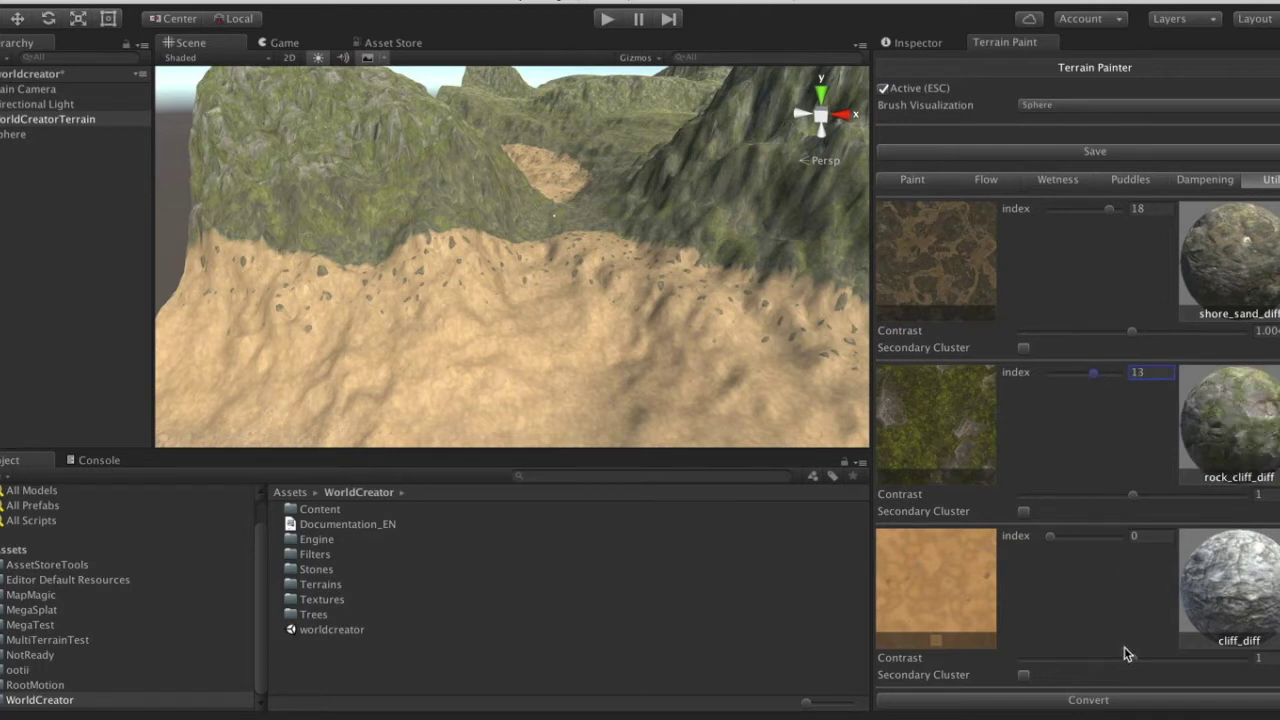
left_click_drag(1050, 539, 1105, 542)
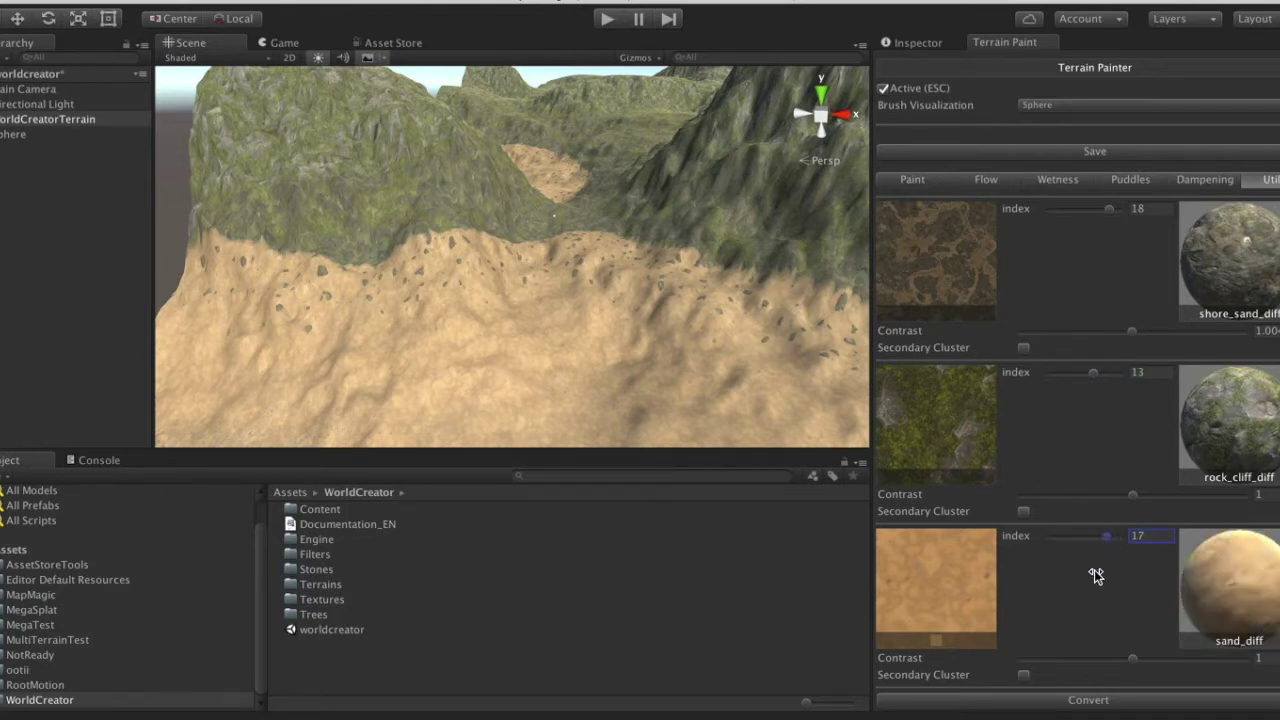
left_click(1086, 704)
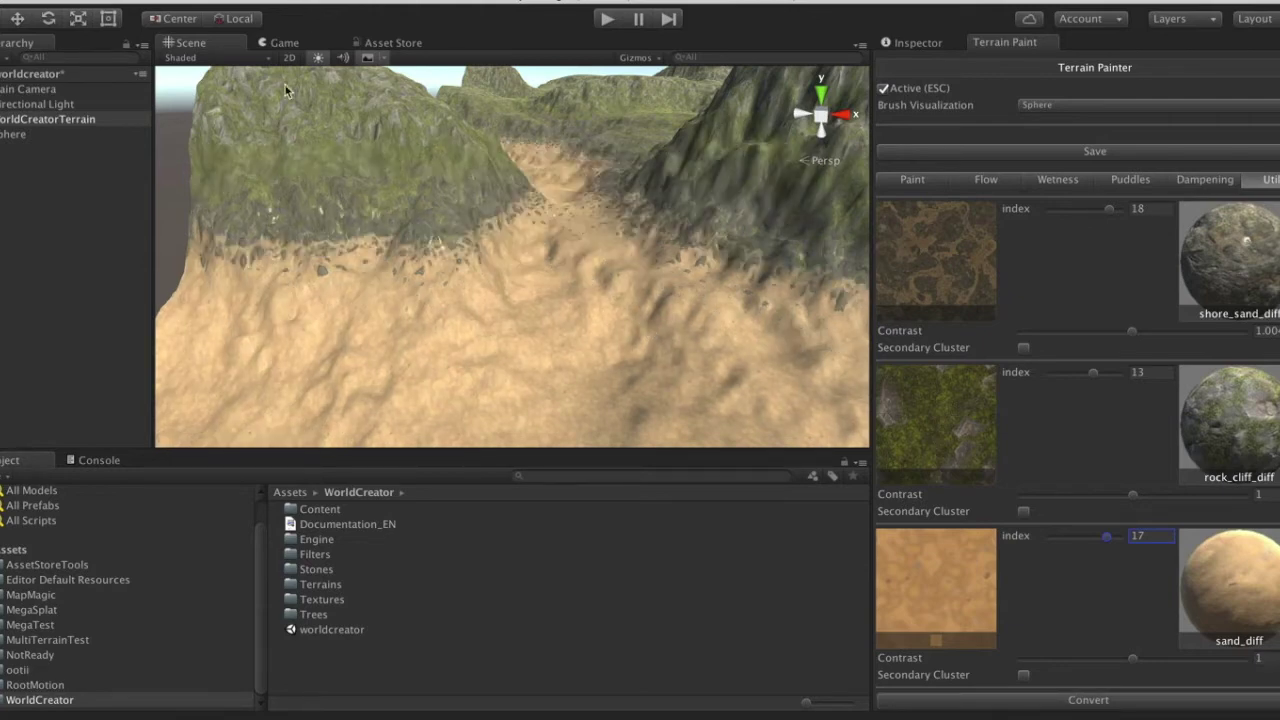
left_click_drag(331, 203, 374, 229, "alt")
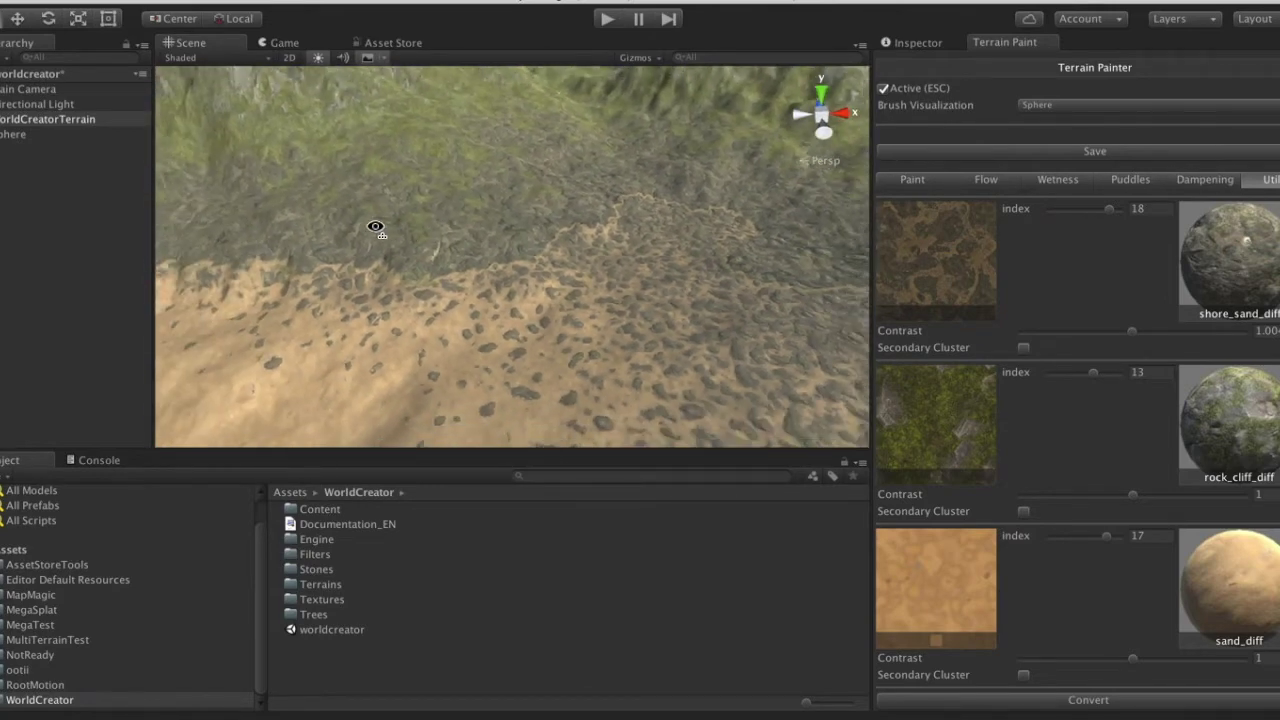
Step: Locate the terrain's template material WorldCreatorTerrain through the Mega Splat Terrain Manager and open its MegaSplat shader settings
left_click(918, 44)
scroll(1013, 374, "up", 10)
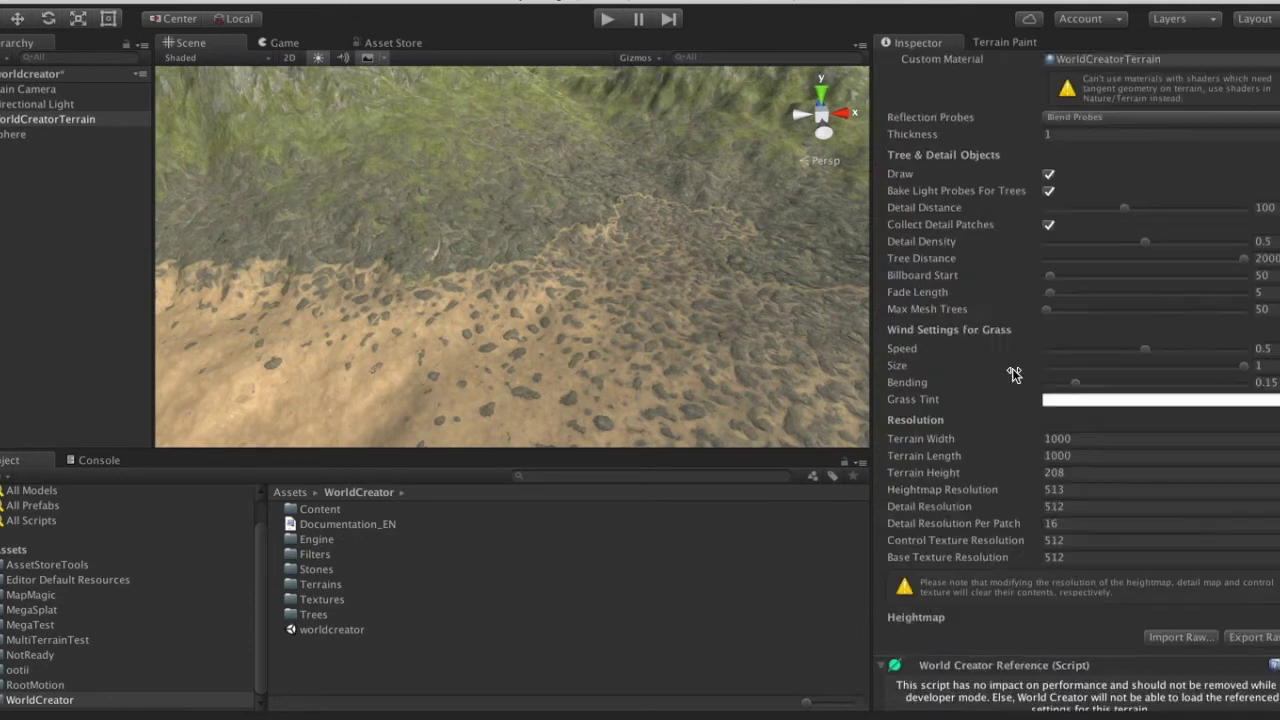
scroll(1013, 372, "down", 3)
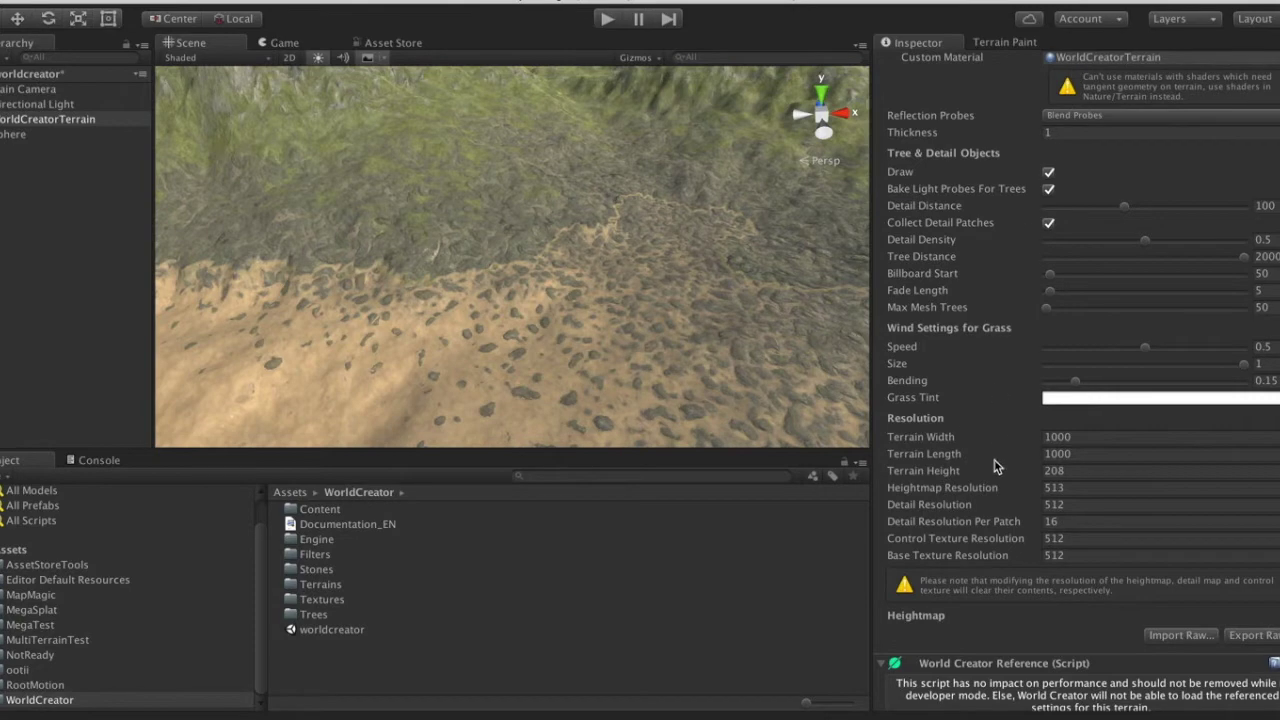
scroll(1000, 500, "down", 6)
left_click(1100, 609)
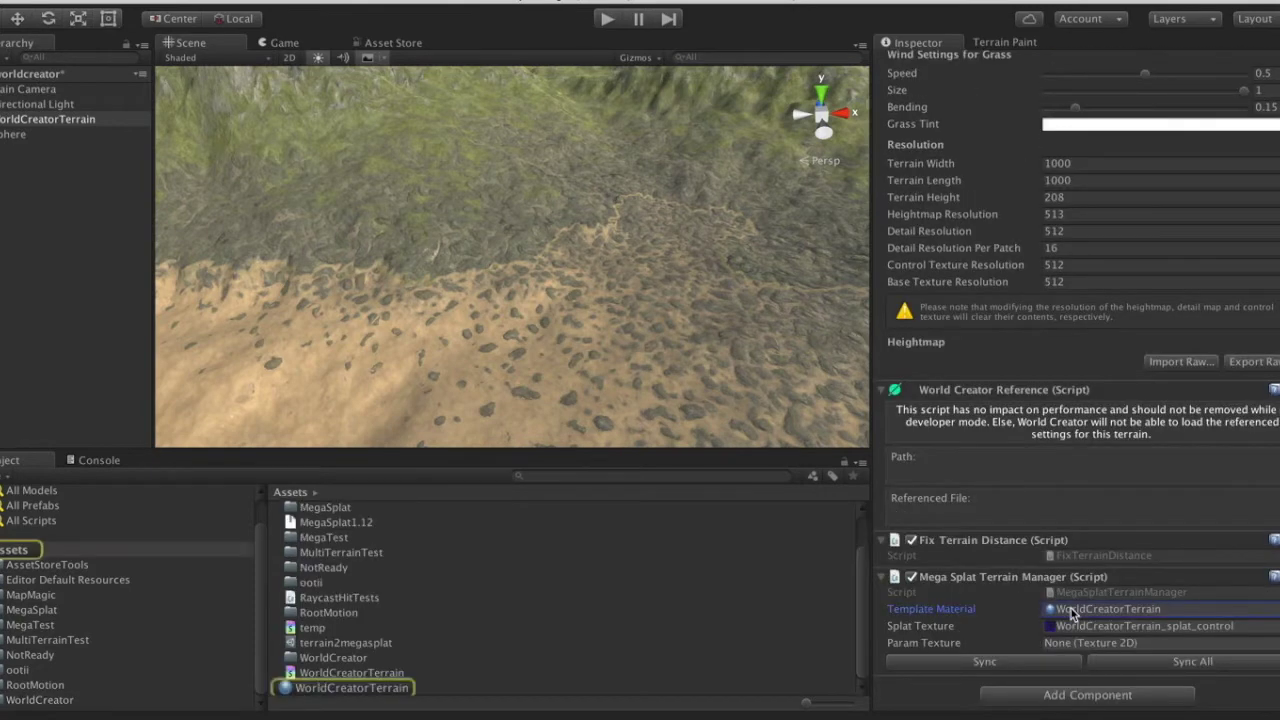
double_click(1100, 609)
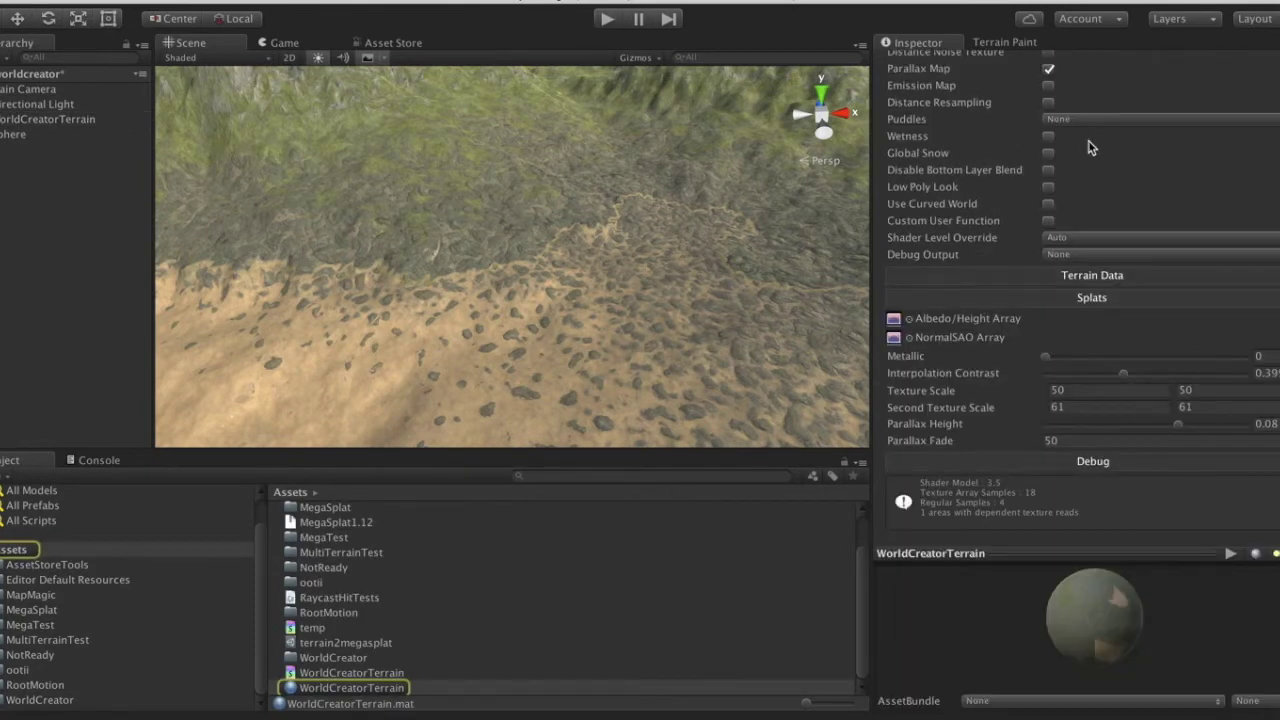
scroll(1090, 147, "up", 10)
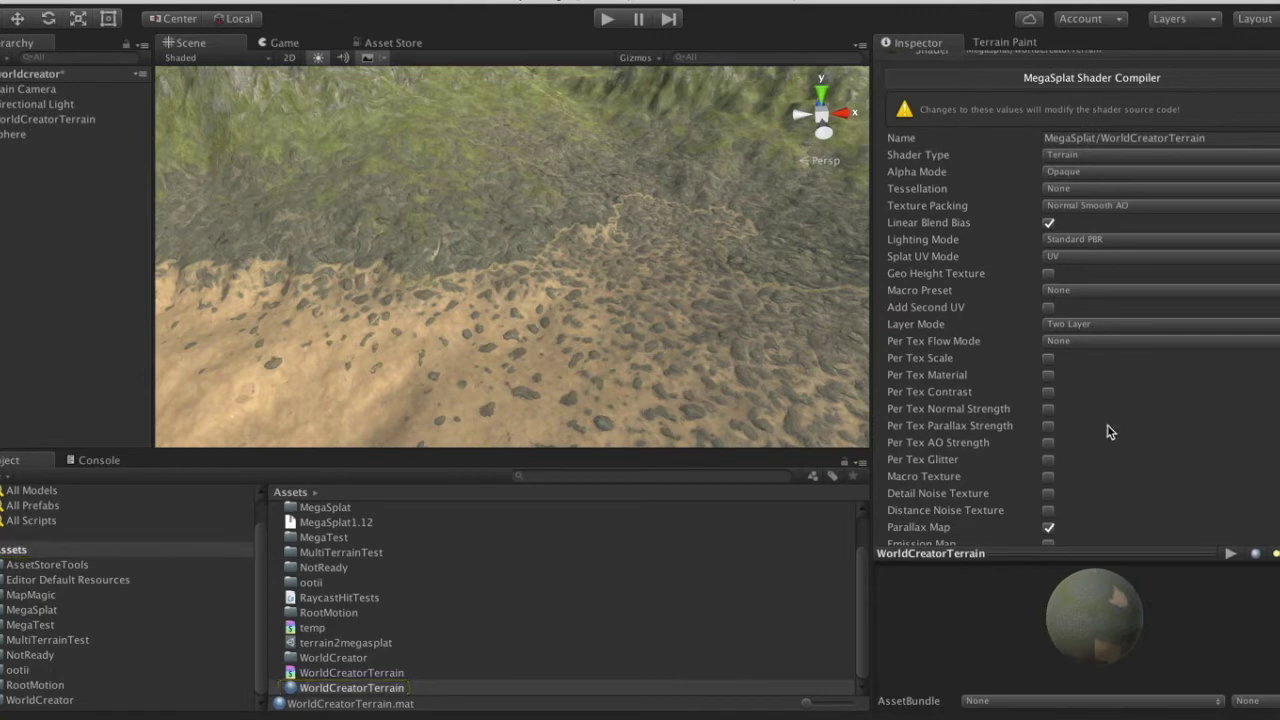
Step: Set the shader's Layer Mode to Single and examine the texture transitions on the slope up close
scroll(1107, 424, "down", 2)
left_click(1058, 235)
left_click(1055, 222)
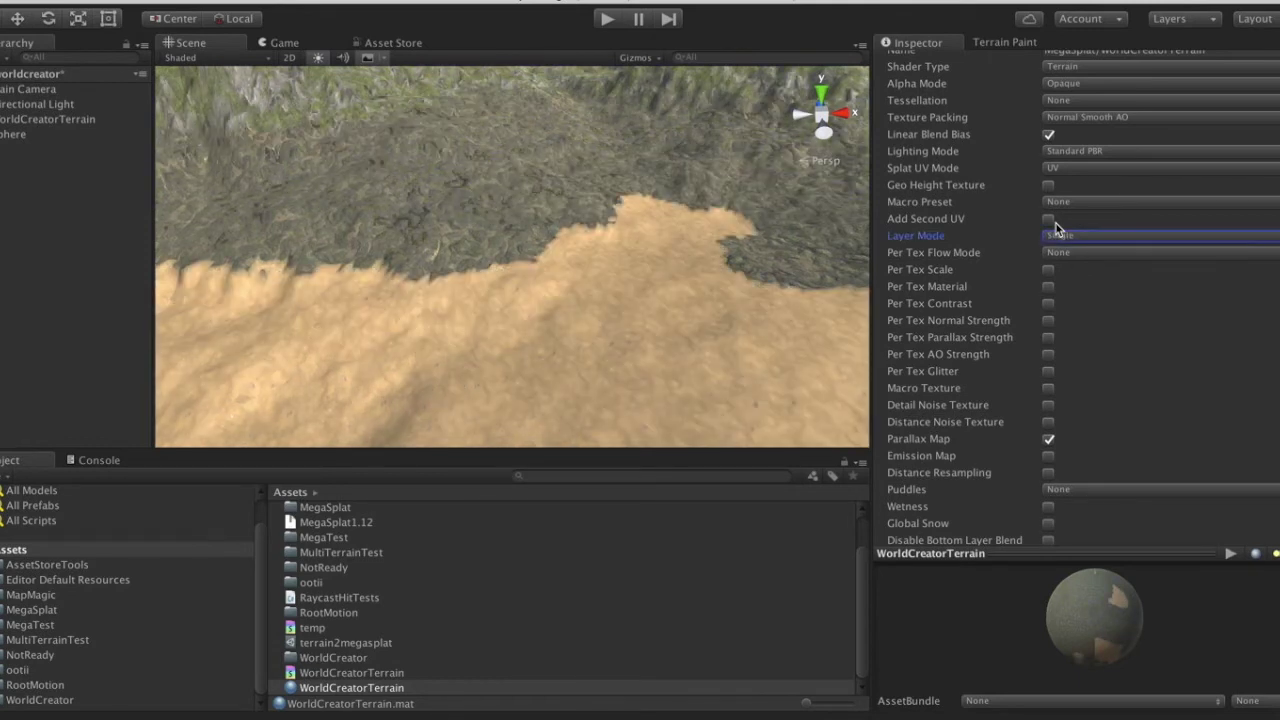
right_click_drag(538, 181, 564, 145)
key("w")
key("s")
key("w")
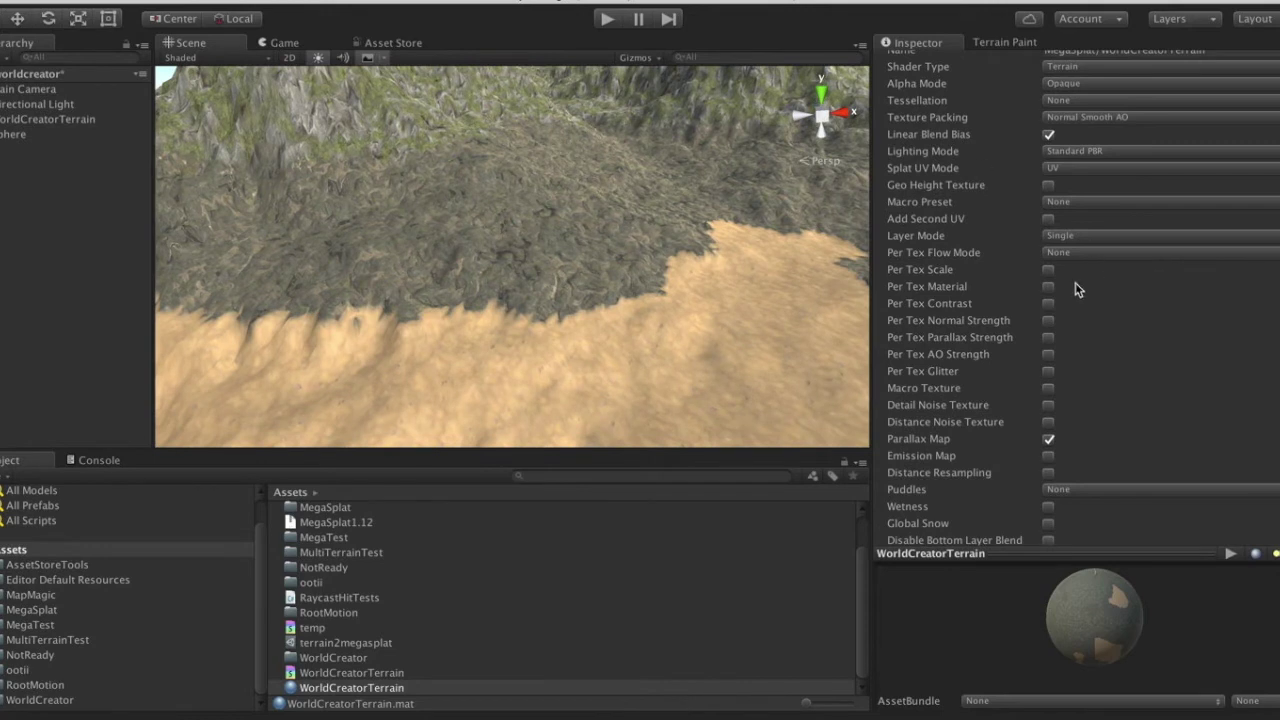
Step: Set the shader's Layer Mode back to Two Layer and examine the blending of rock and sand up close
scroll(1186, 362, "up", 4)
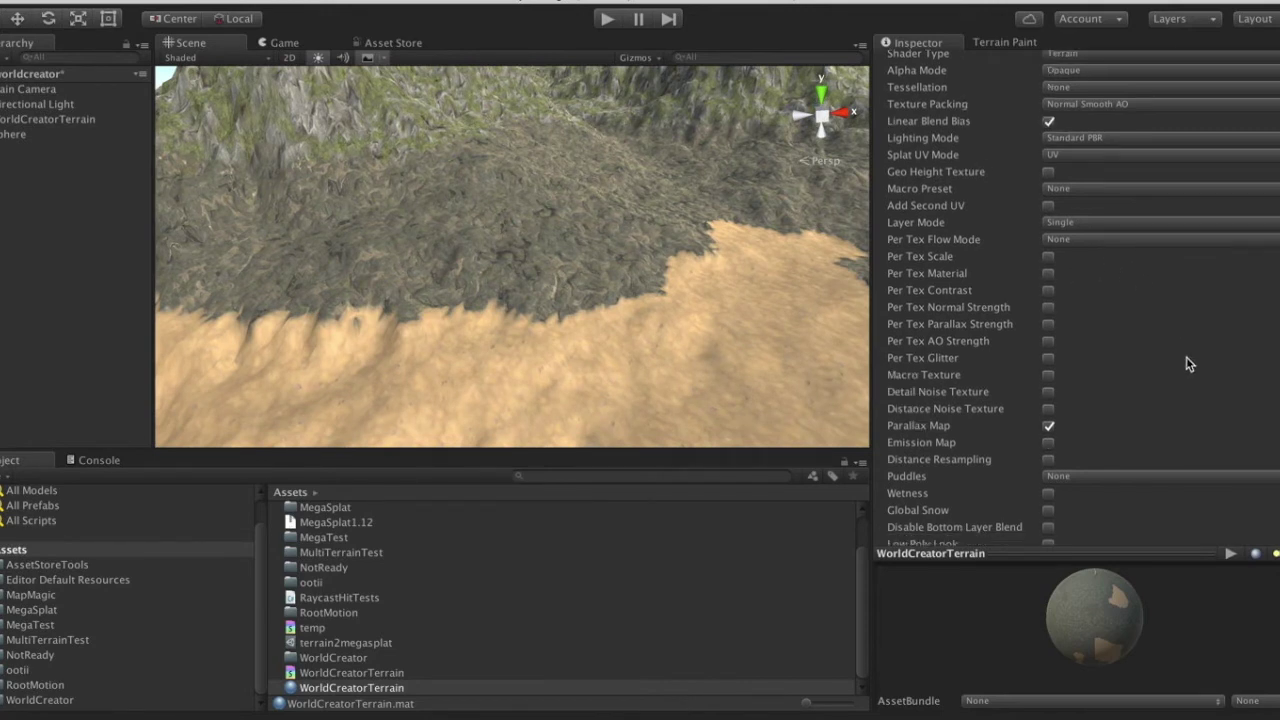
scroll(1186, 362, "up", 1)
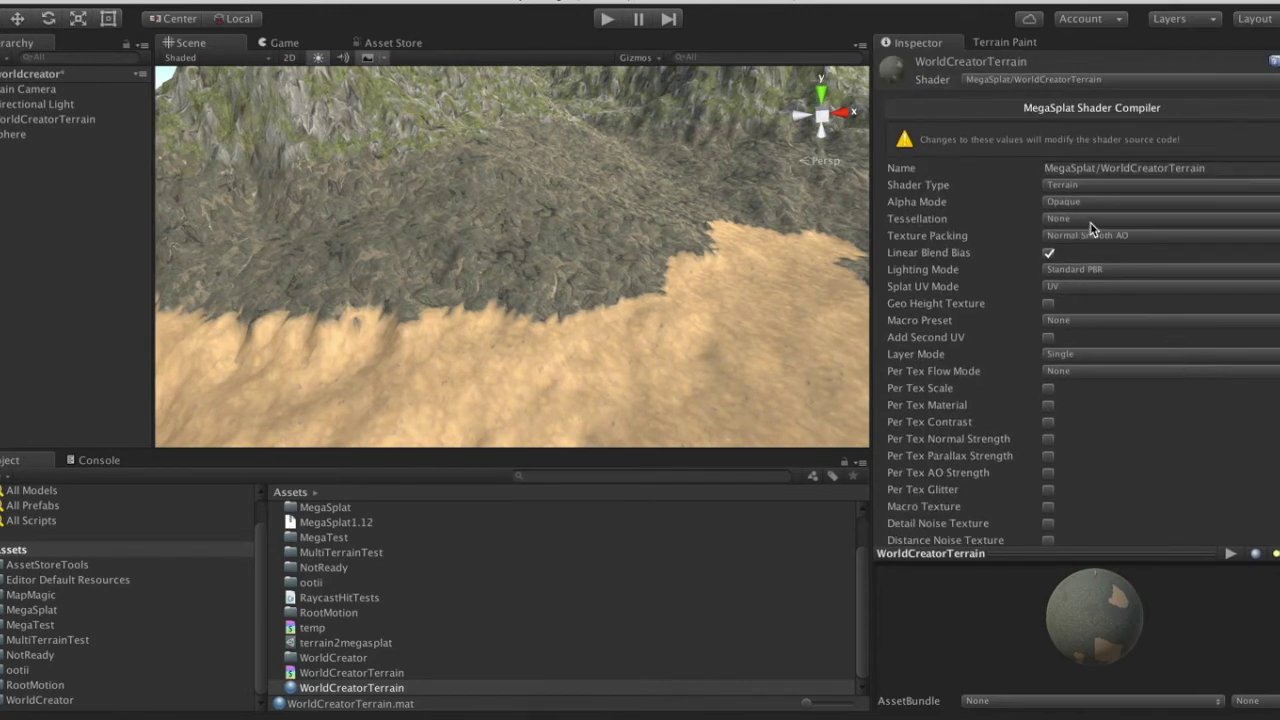
left_click(1078, 354)
left_click(1082, 372)
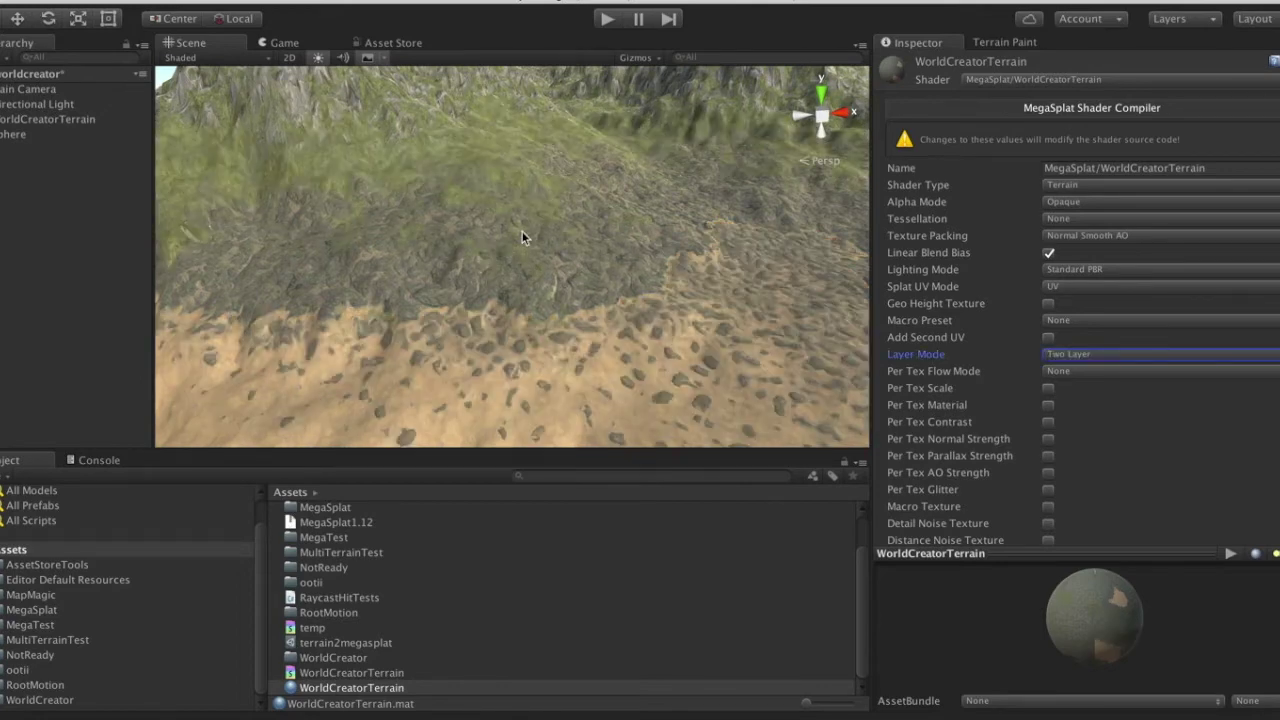
left_click_drag(522, 237, 534, 208, "alt")
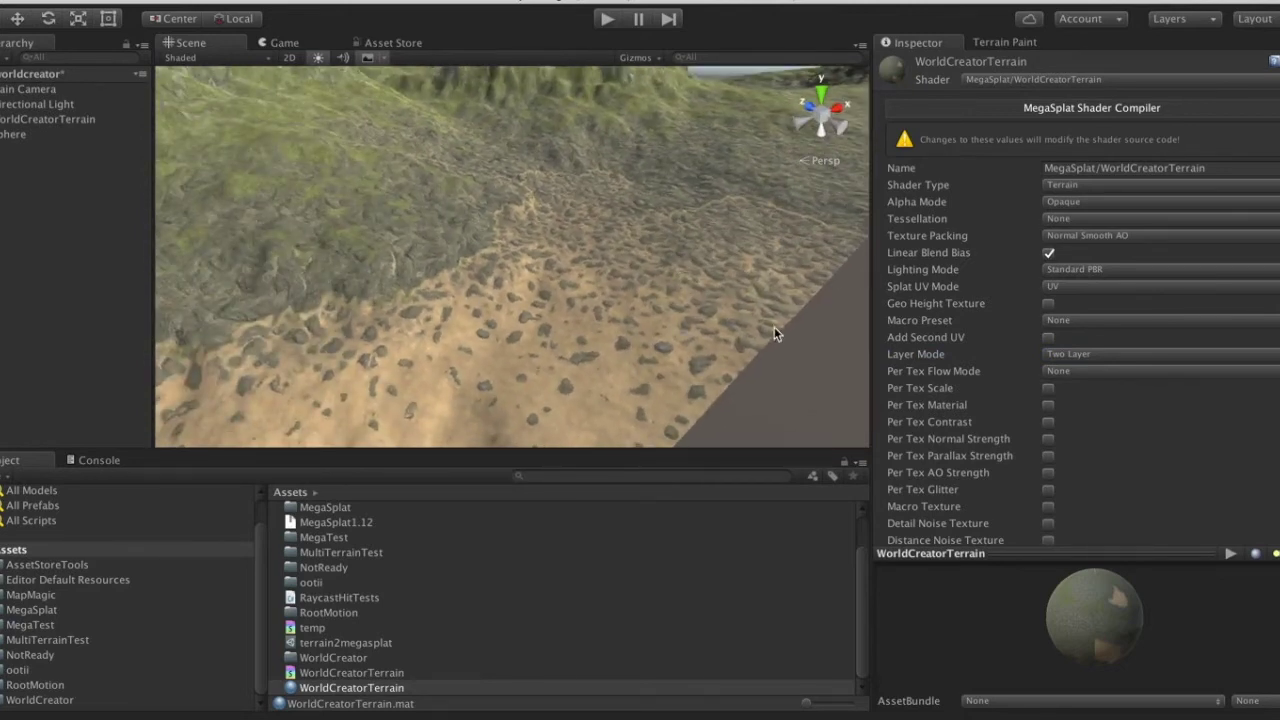
left_click_drag(586, 277, 730, 314, "alt")
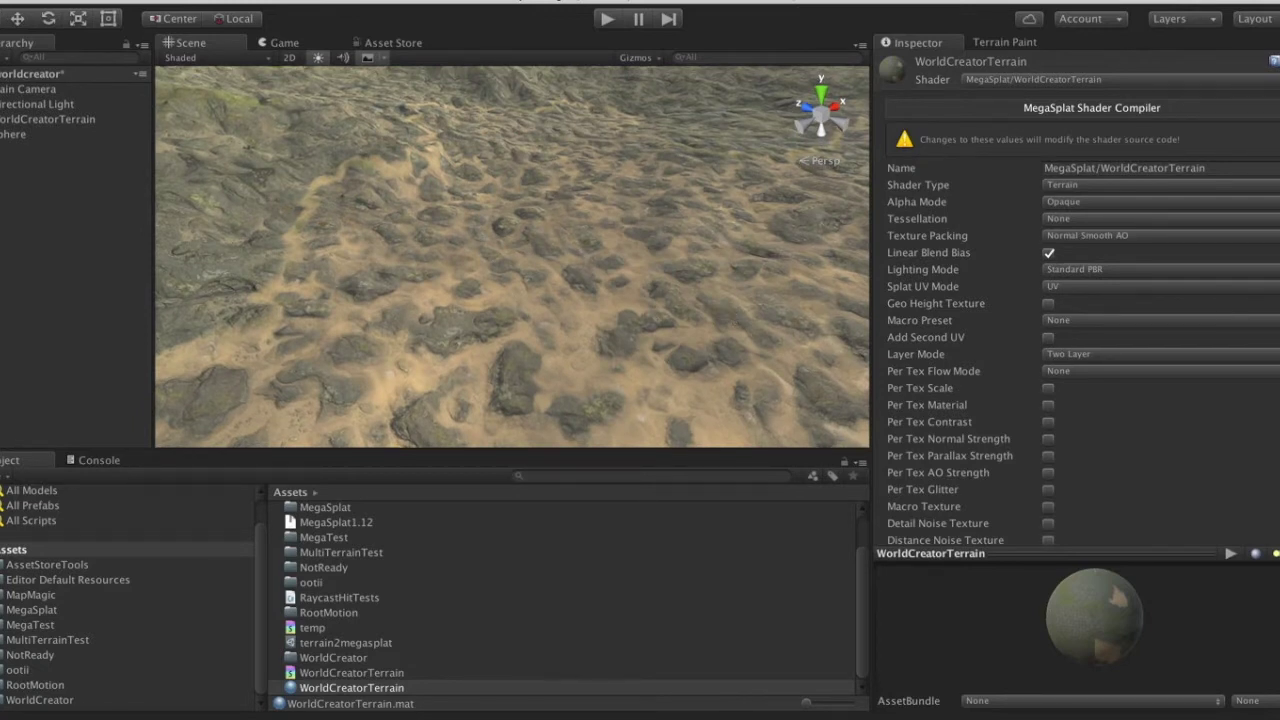
Step: Raise the material's Interpolation Contrast to about 0.44 and view the terrain from a distance
scroll(1170, 510, "down", 10)
scroll(1170, 505, "down", 6)
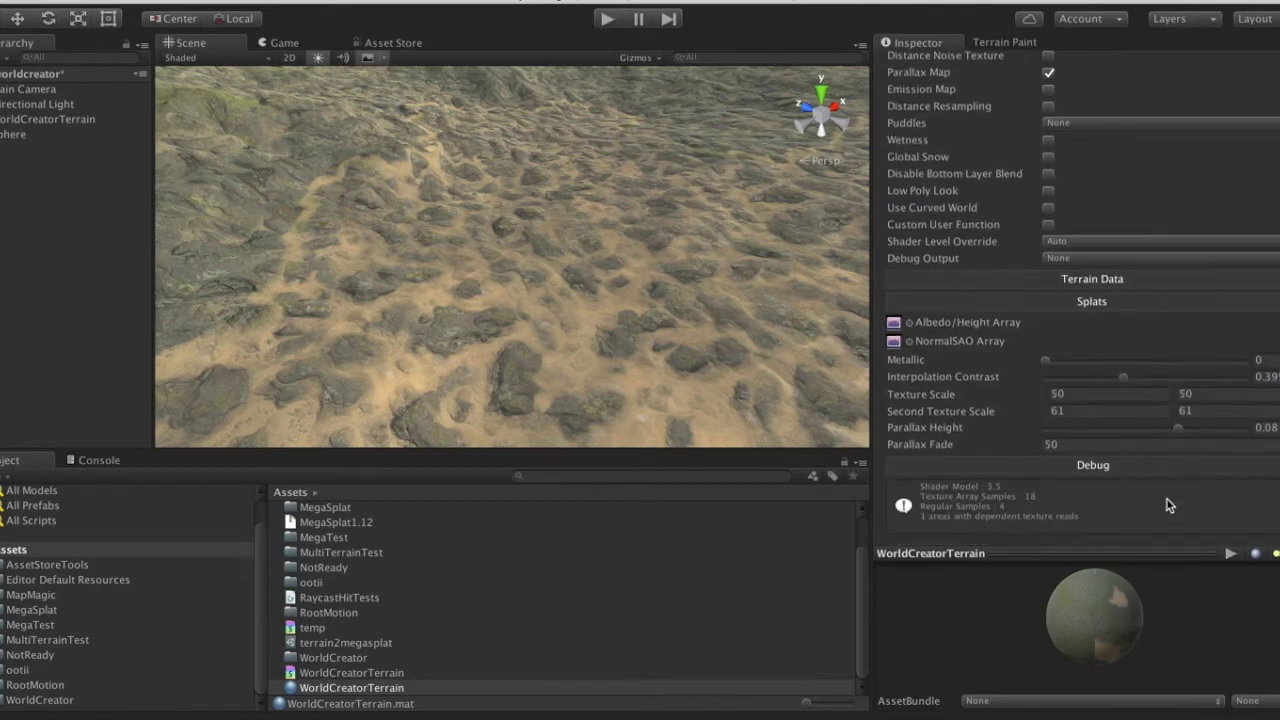
left_click(1120, 376)
mouse_move(1120, 376)
left_mouse_down()
mouse_move(1075, 375)
mouse_move(1248, 370)
mouse_move(1133, 380)
left_mouse_up()
right_click_drag(688, 296, 556, 276)
key("w")
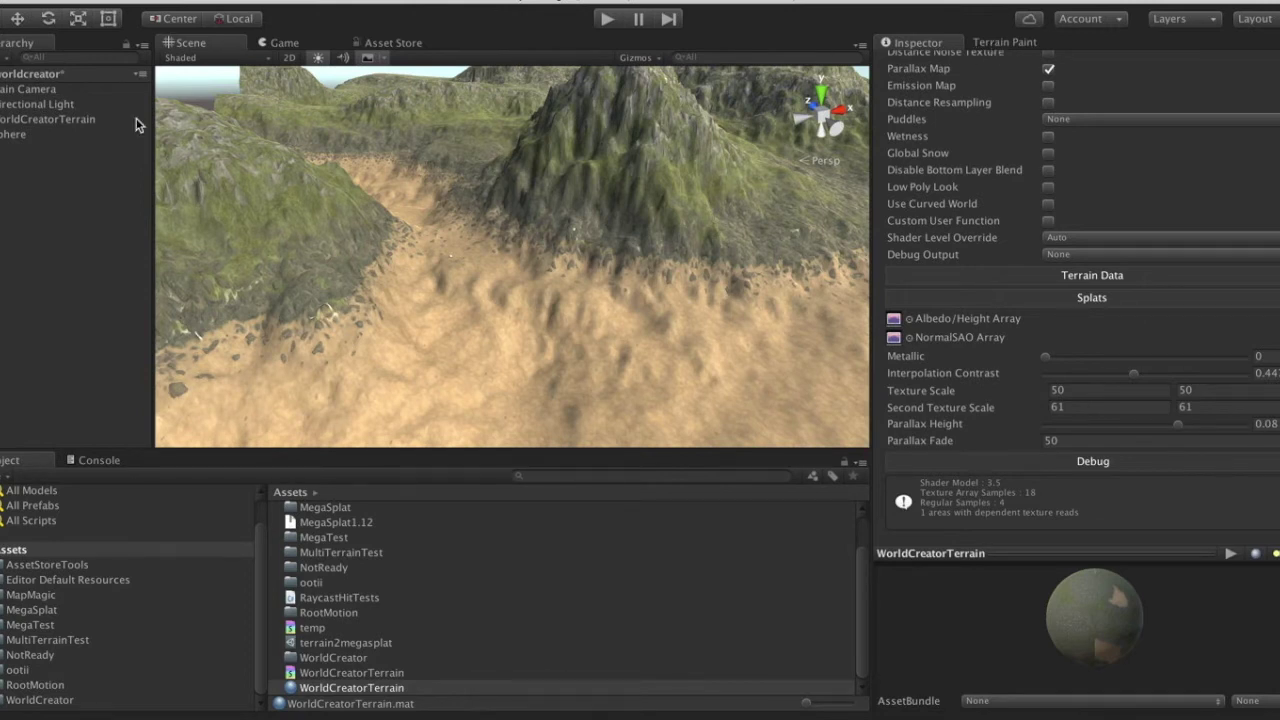
Step: Select the WorldCreatorTerrain object and bring up the Terrain Converter settings in the Terrain Painter
left_click(28, 134)
left_click(28, 119)
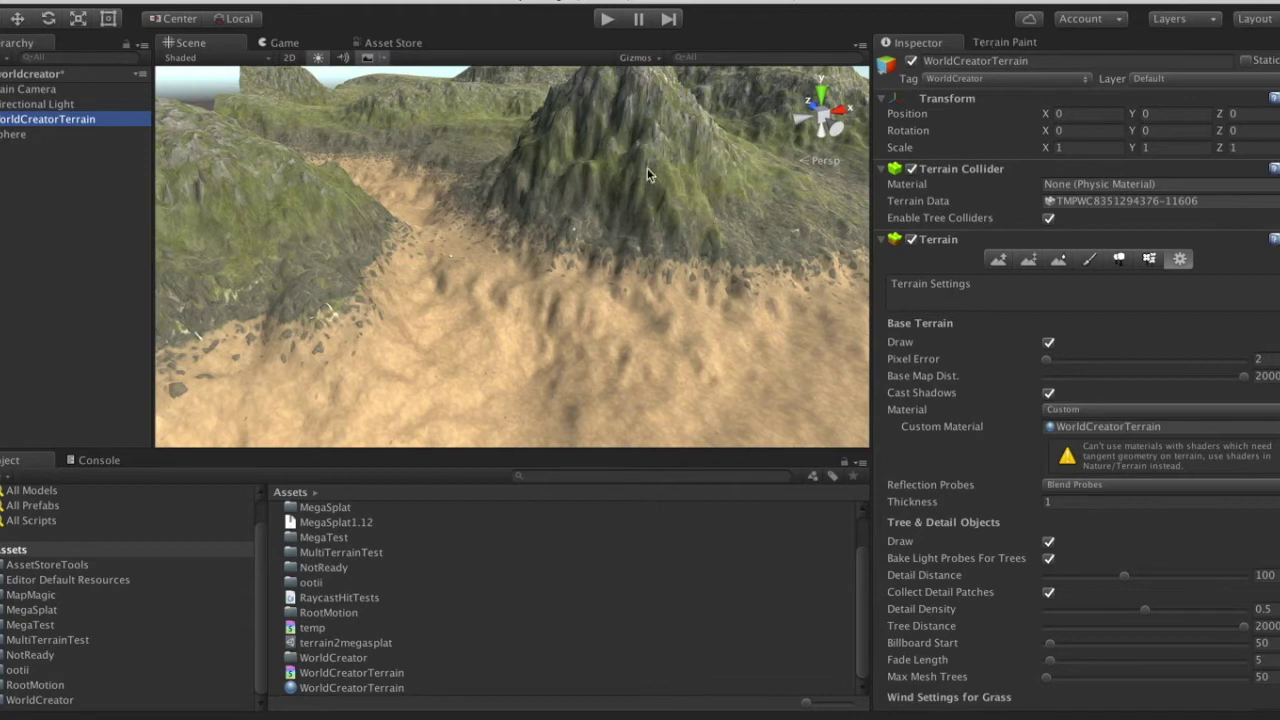
right_click_drag(538, 246, 460, 265)
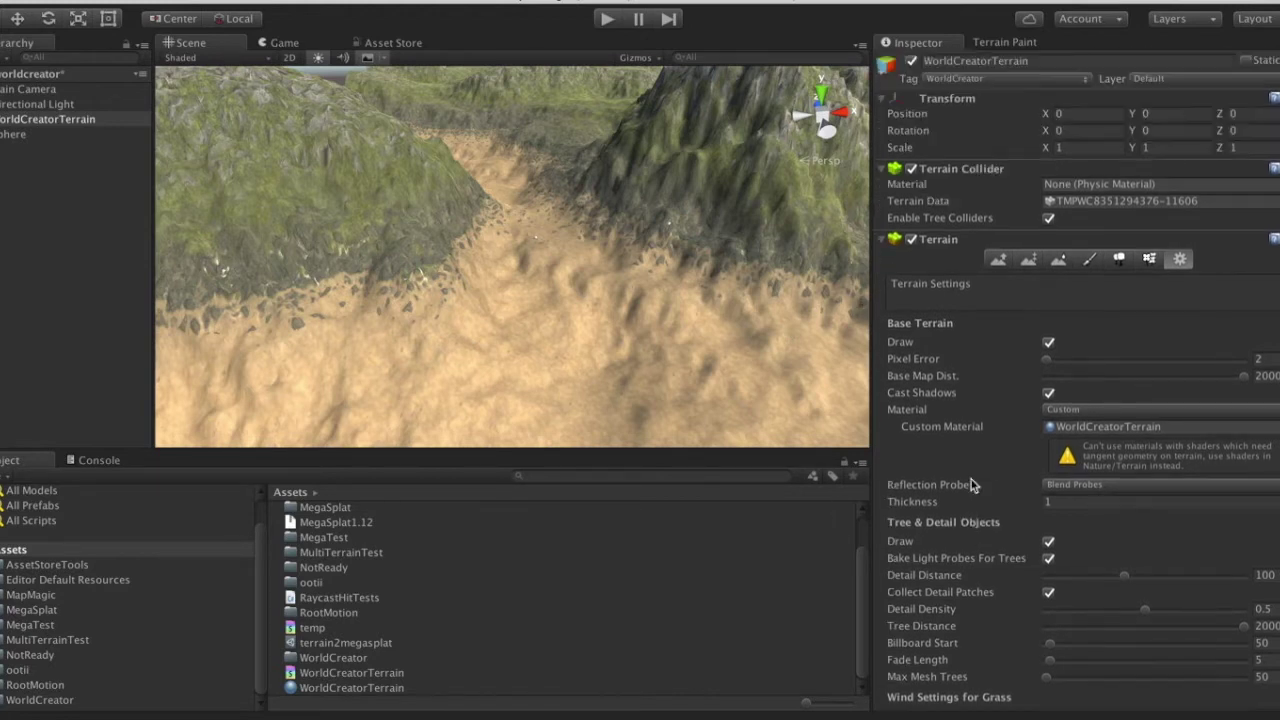
left_click(992, 43)
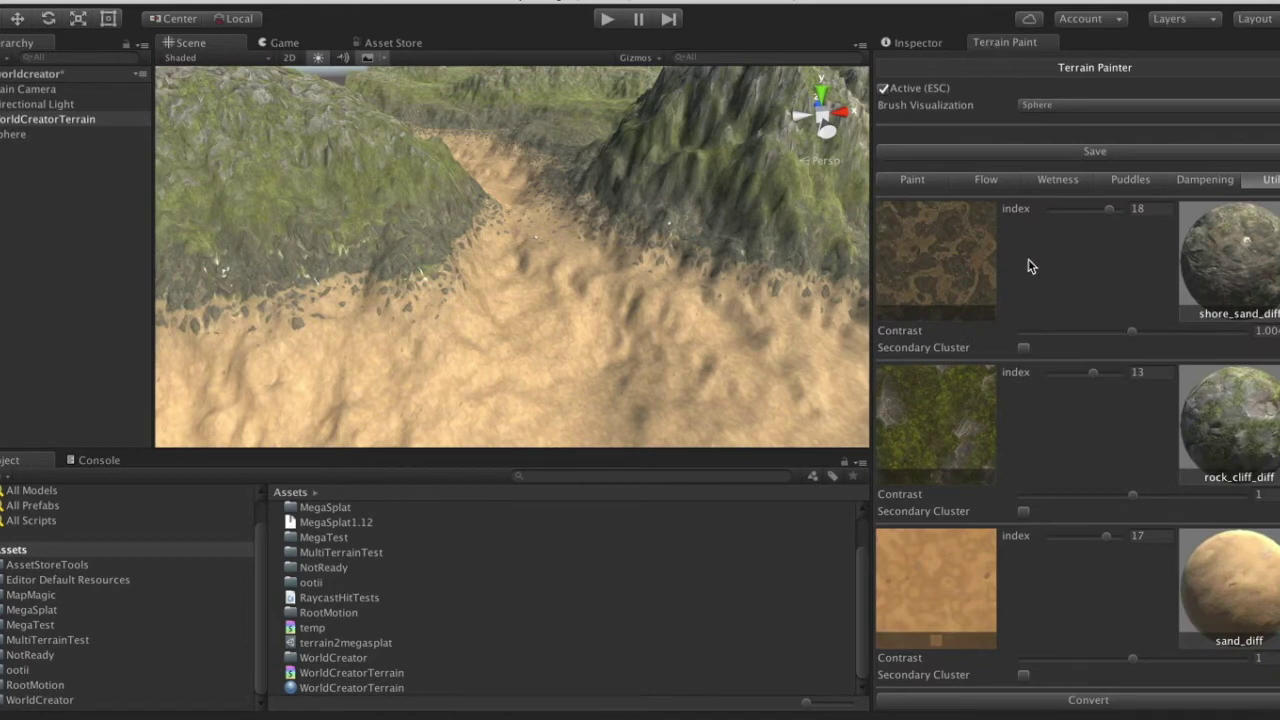
scroll(1031, 266, "up", 10)
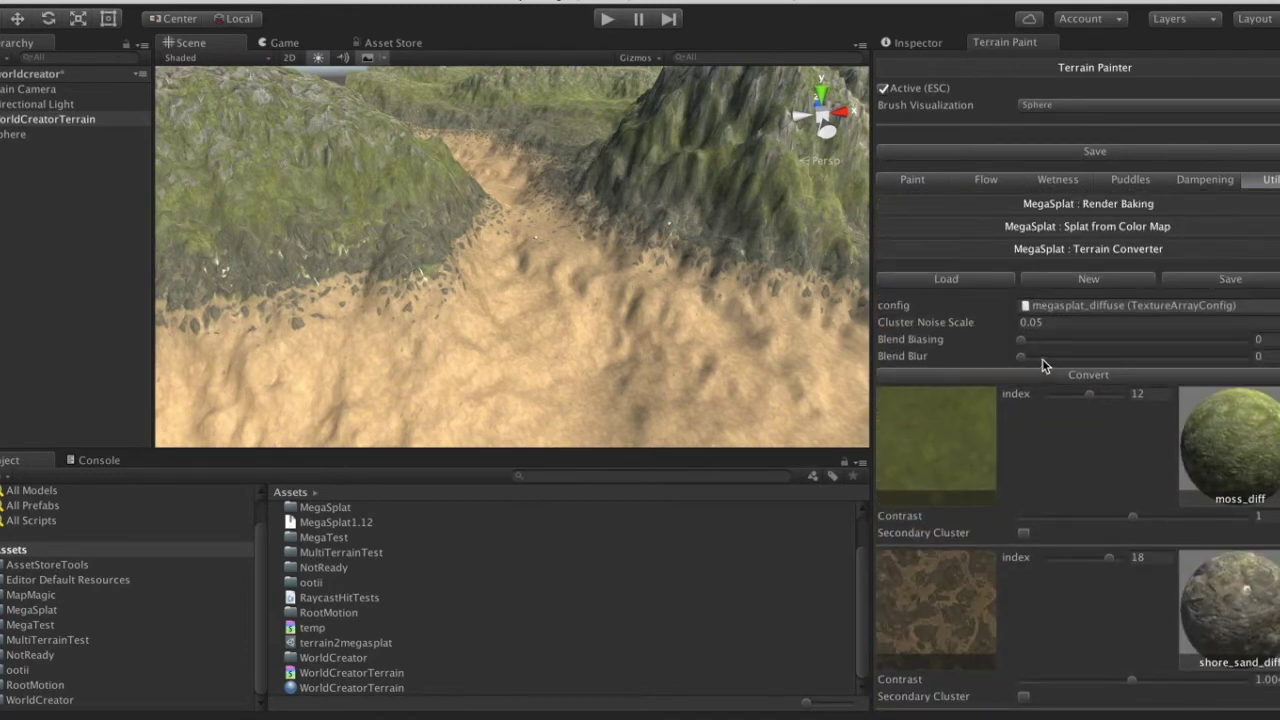
Step: Set the converter's Blend Blur to 8.1, reconvert the terrain and view it from a distance
mouse_move(1042, 357)
left_mouse_down()
mouse_move(1092, 359)
mouse_move(1066, 361)
left_mouse_up()
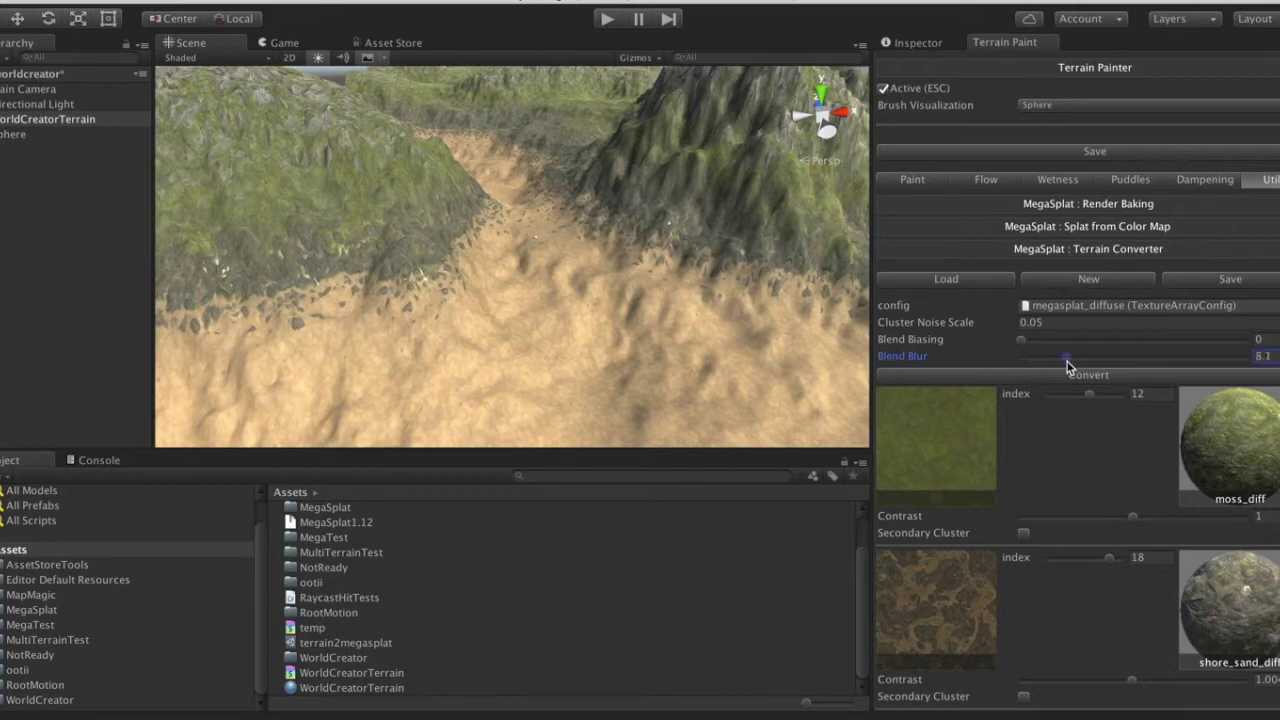
left_click(1018, 383)
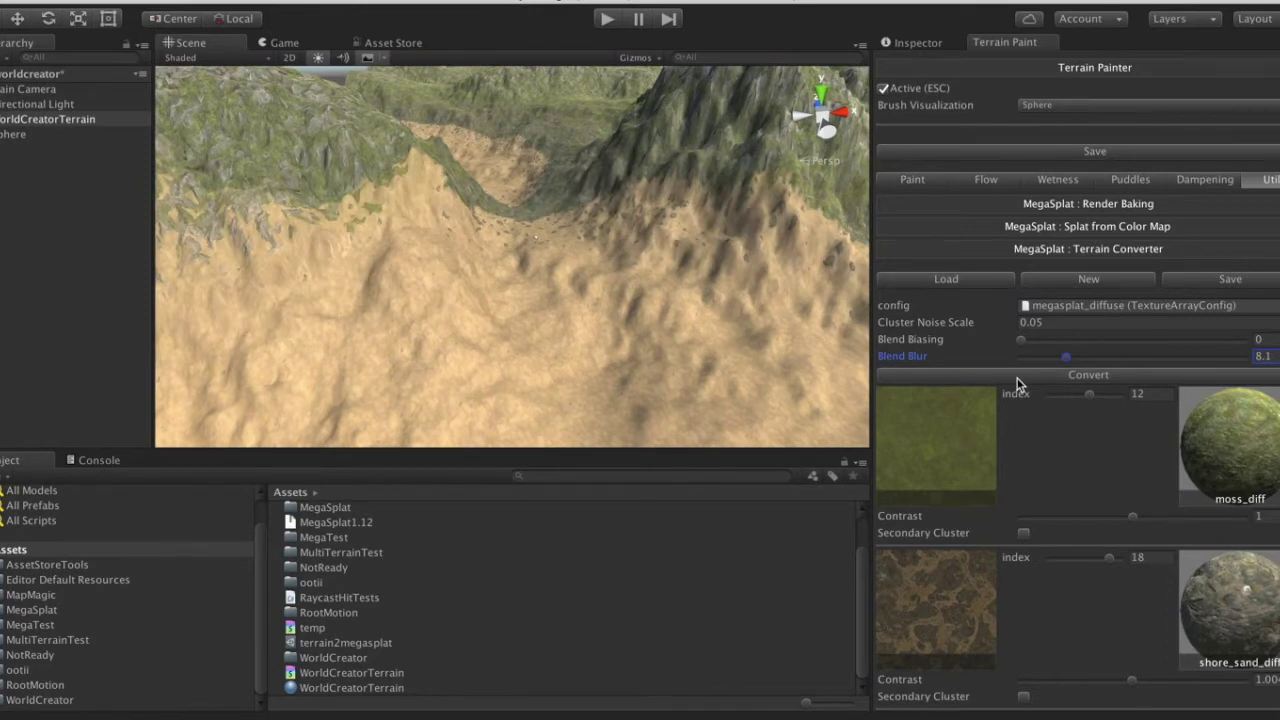
right_click_drag(534, 289, 555, 389)
right_click_drag(593, 232, 523, 160)
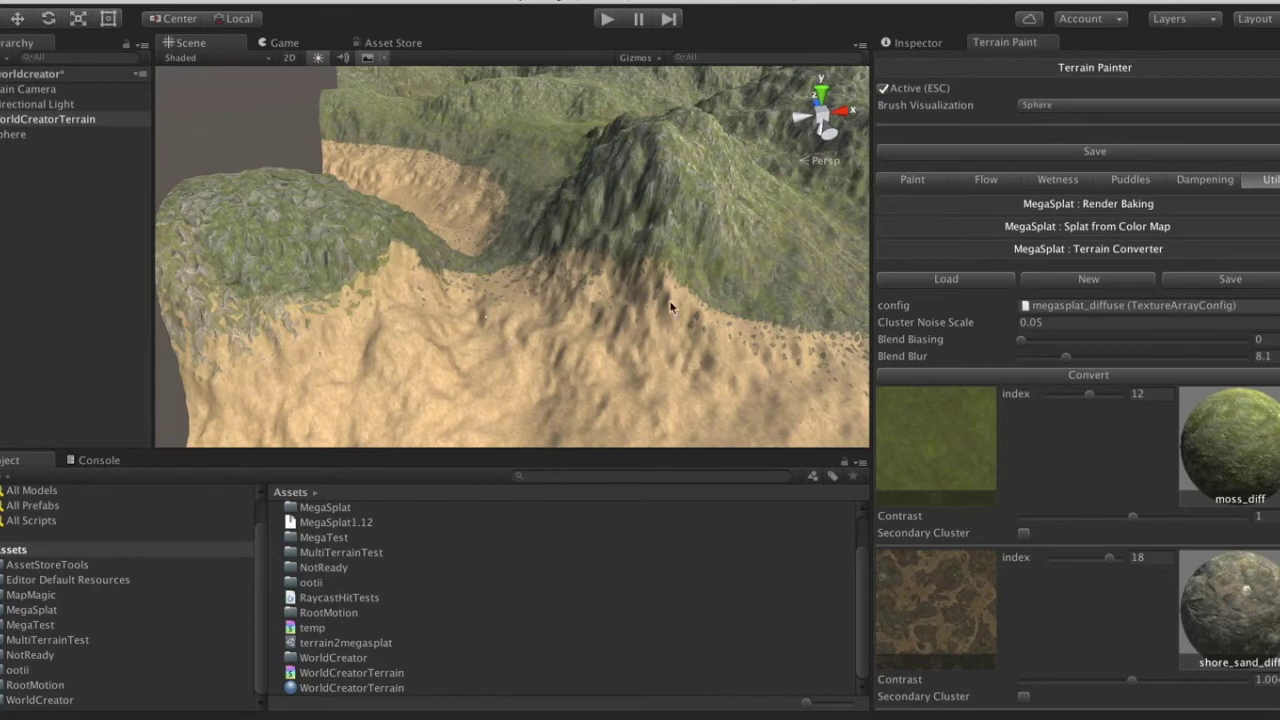
Step: Lower the sand_diff texture's Contrast to the minimum, reconvert the terrain and view the shoreline
scroll(1080, 688, "down", 5)
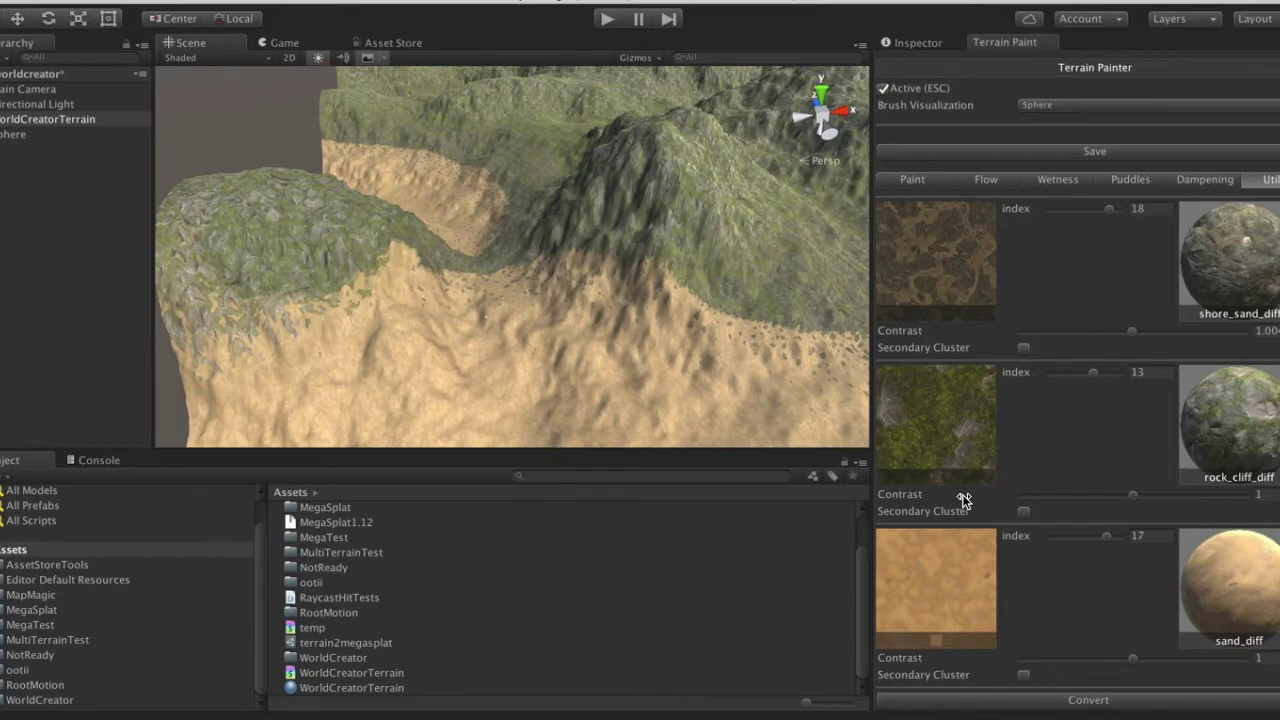
left_click_drag(1131, 660, 1025, 665)
left_click(1052, 704)
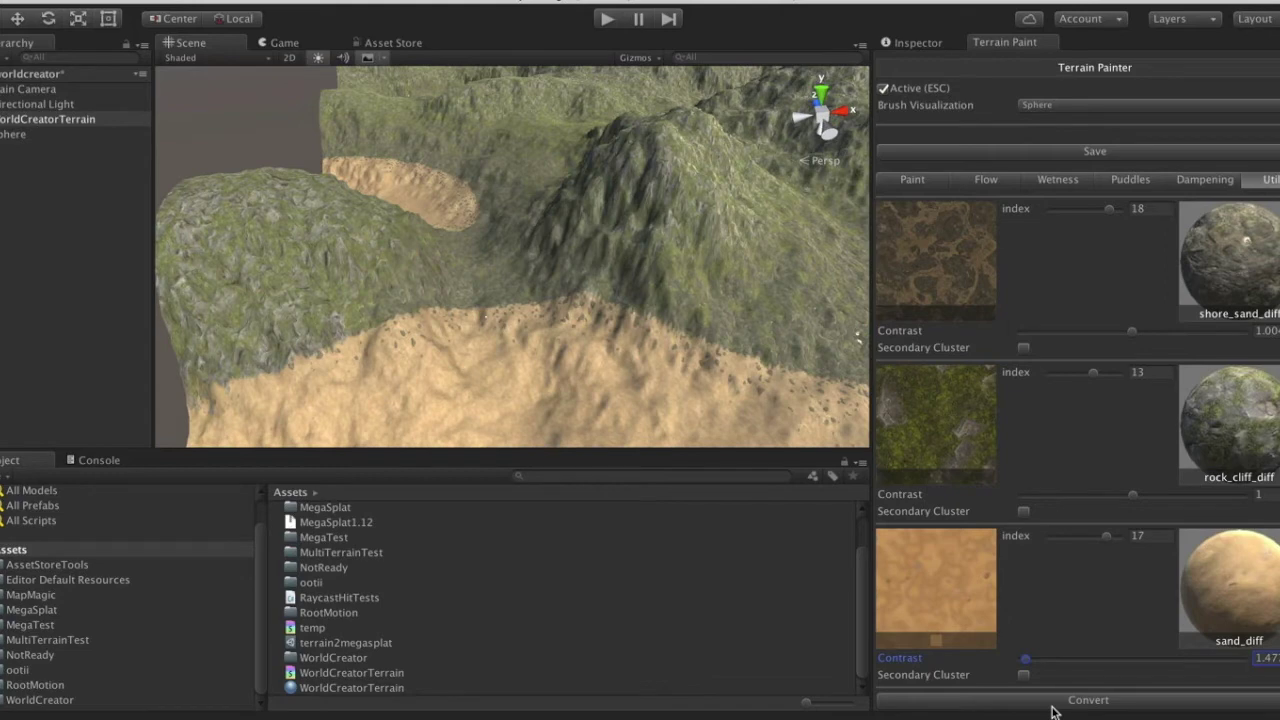
right_click_drag(613, 275, 824, 274)
left_click_drag(619, 270, 727, 270, "alt")
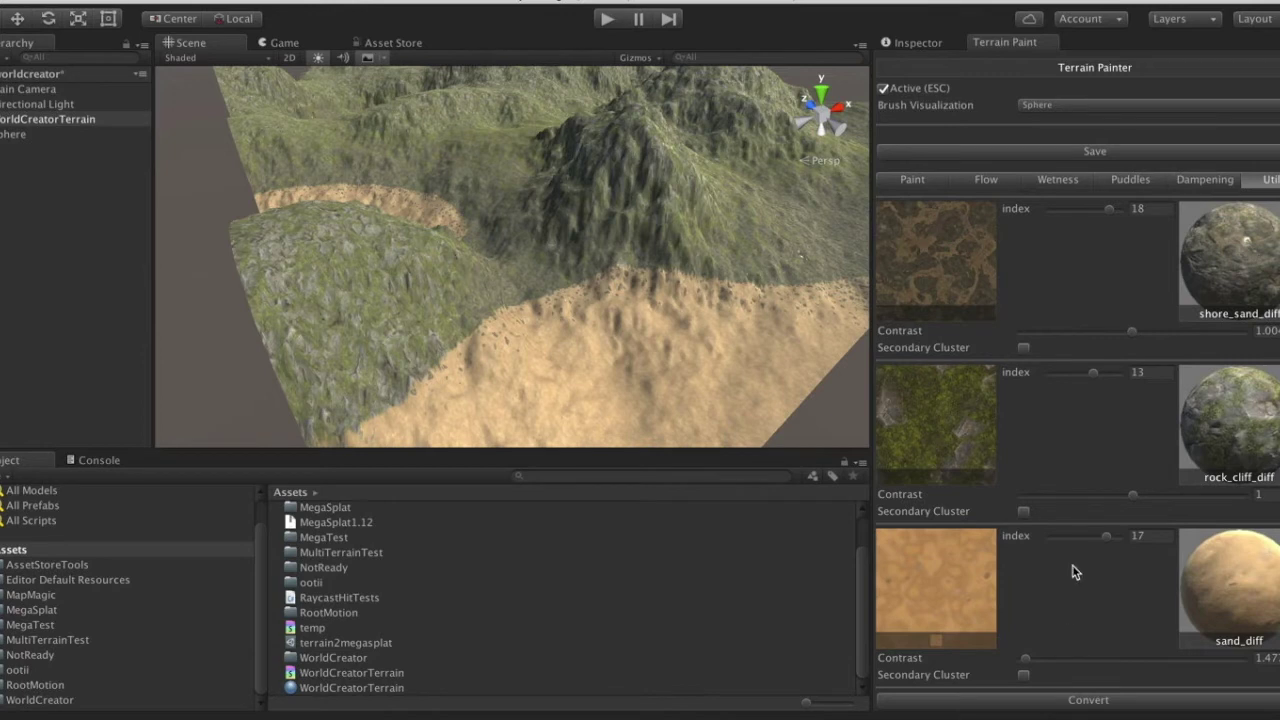
Step: Raise Blend Biasing to about 0.65, reconvert the terrain and examine the edge between rock and sand up close
scroll(1072, 580, "up", 5)
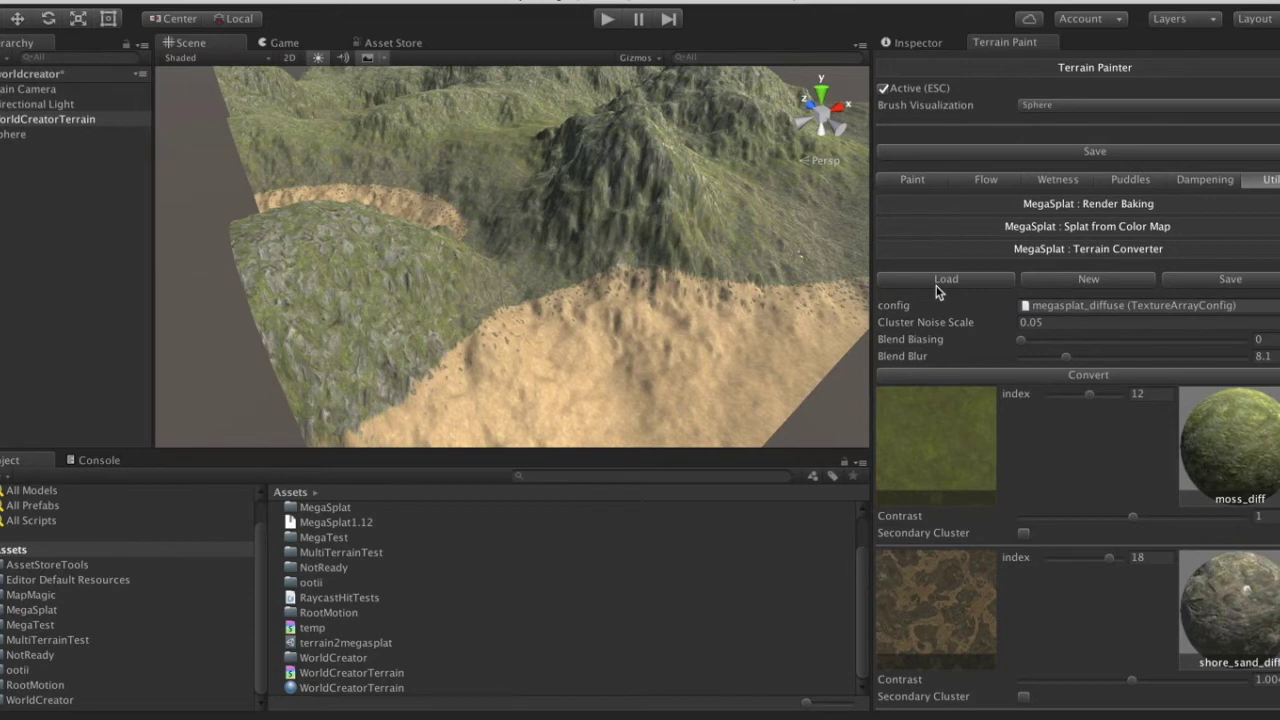
left_click(1169, 342)
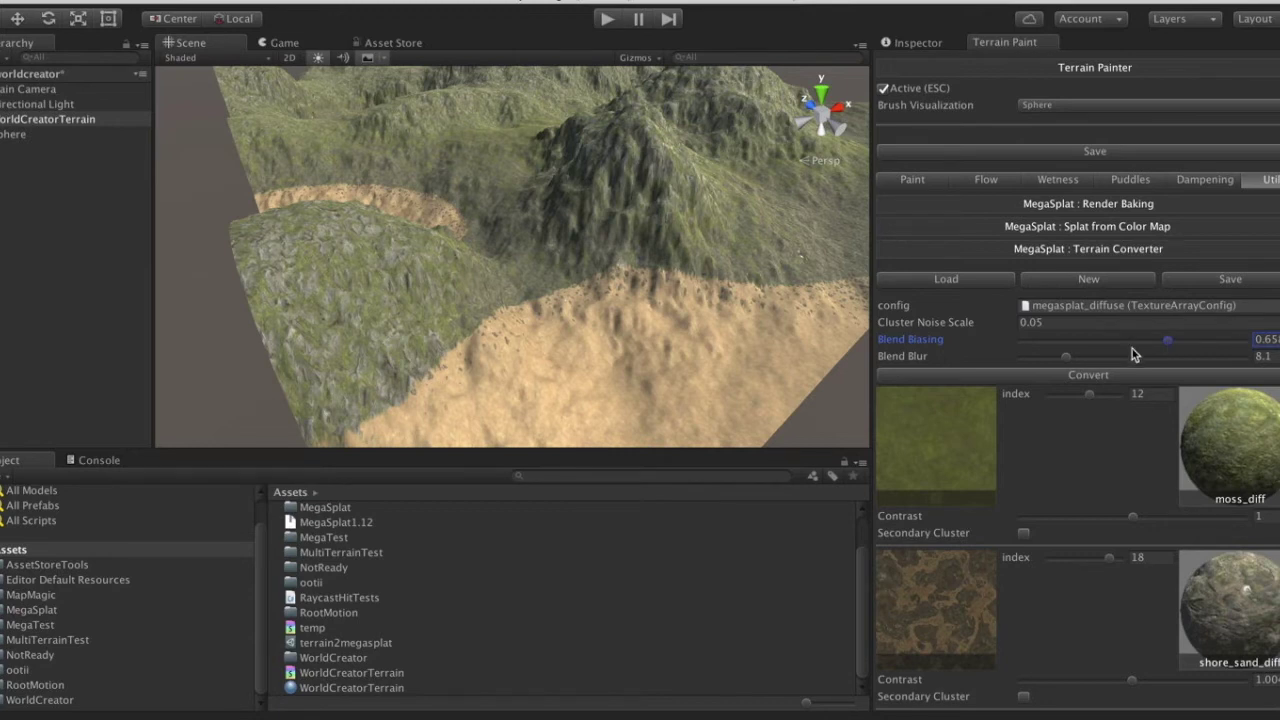
left_click(1088, 374)
right_click_drag(571, 309, 734, 311)
key("w")
Step: Set the sand_diff texture's Contrast to 1 and Blend Blur to 0, and reconvert the terrain
scroll(970, 536, "down", 6)
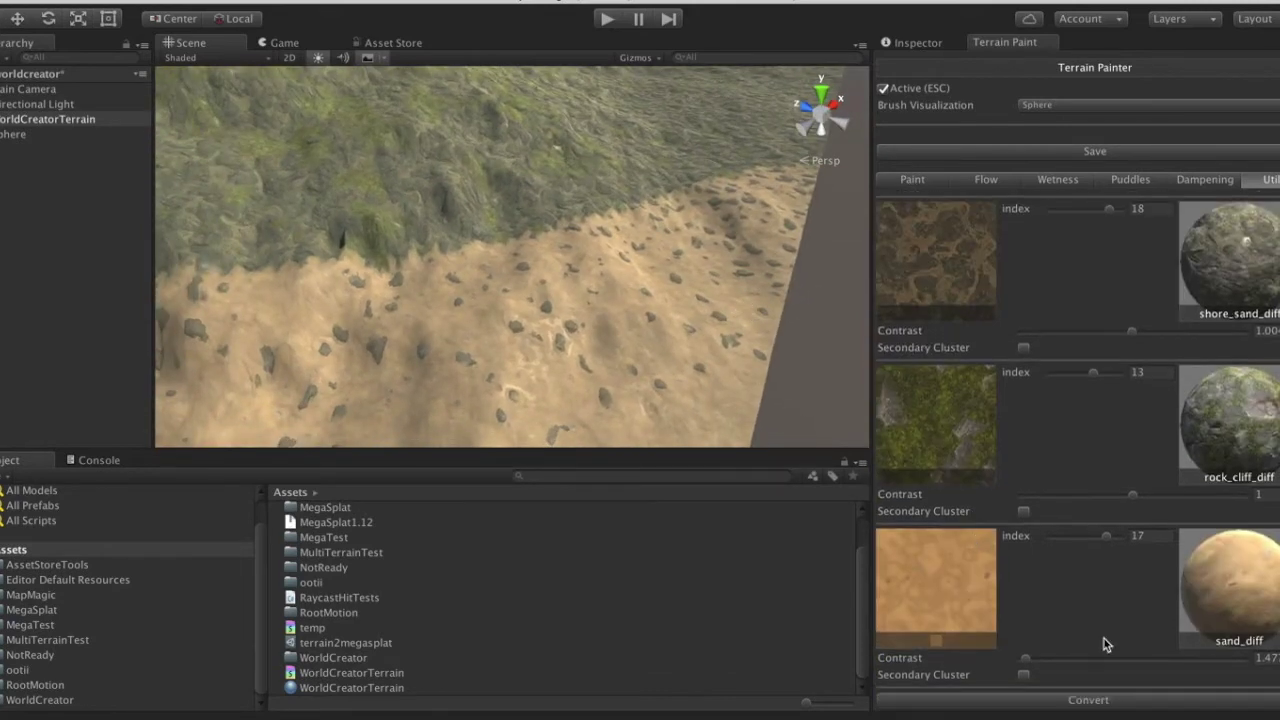
left_click(1262, 657)
type("1")
scroll(1093, 430, "up", 6)
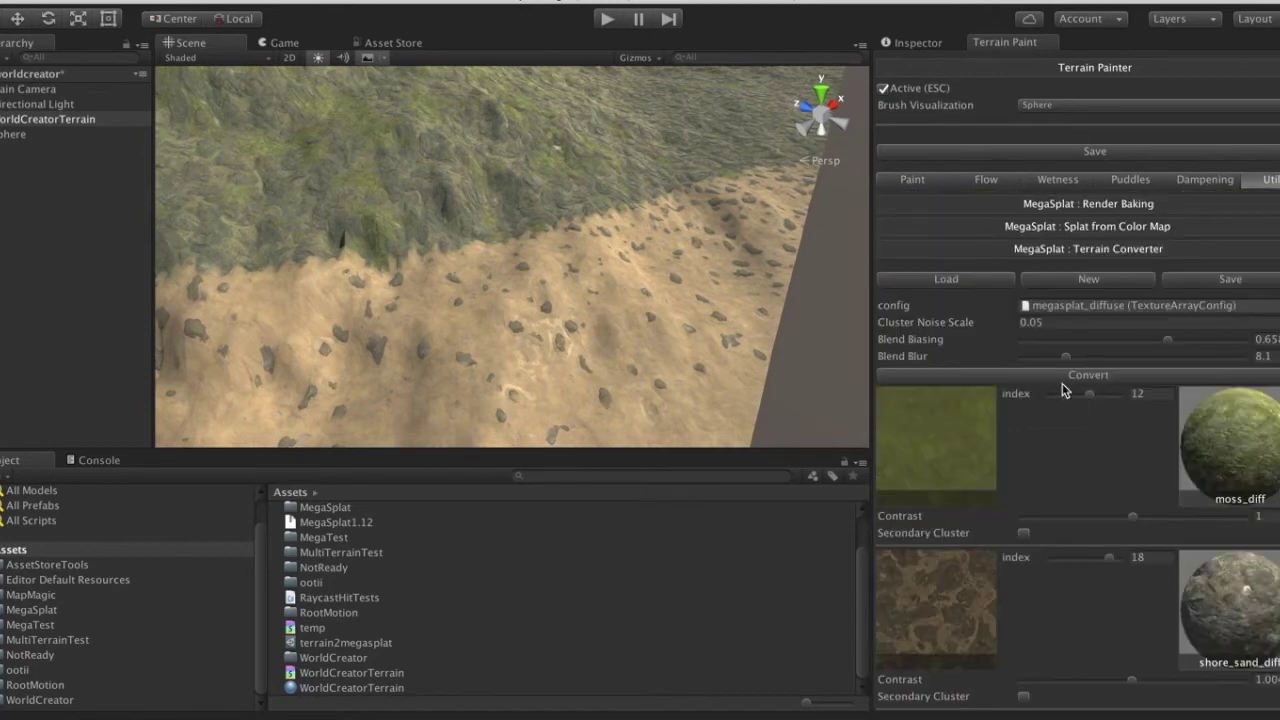
left_click_drag(1066, 357, 920, 358)
left_click(1062, 379)
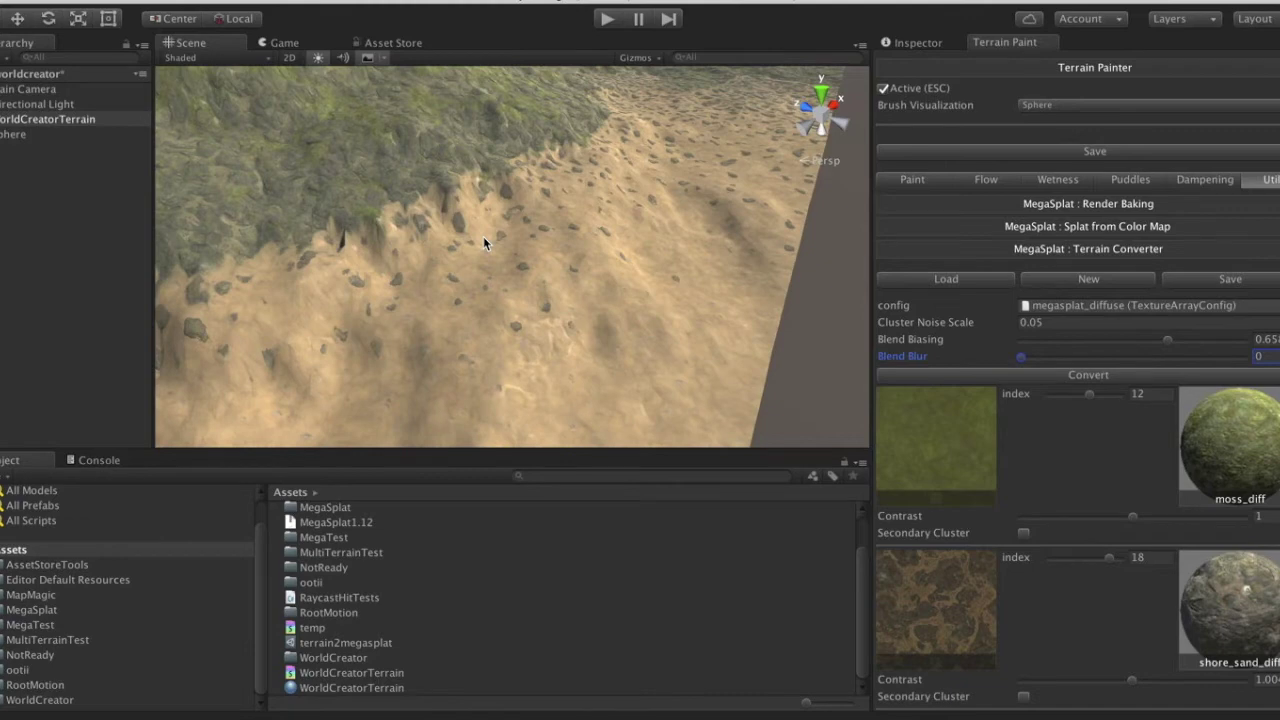
right_click_drag(466, 237, 414, 223)
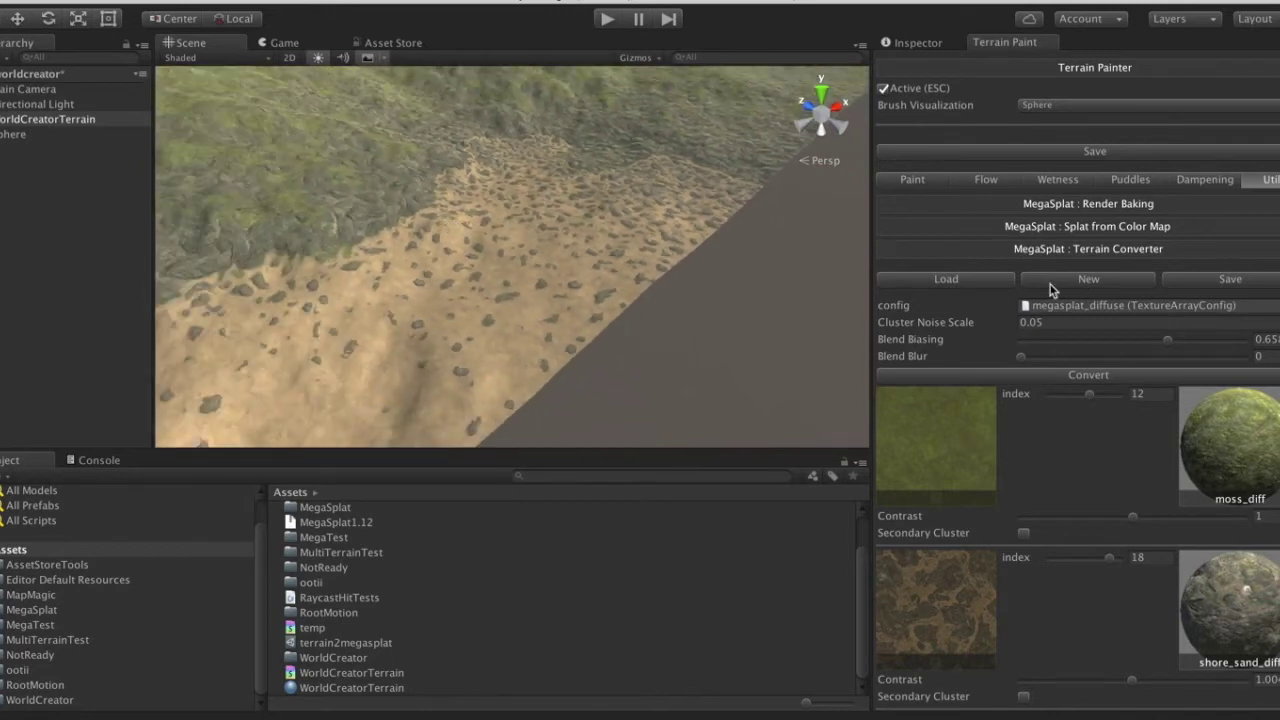
Step: Set Blend Biasing to 0, reconvert the terrain and view the rocks scattered along the sandy valley
left_click_drag(1043, 345, 1018, 347)
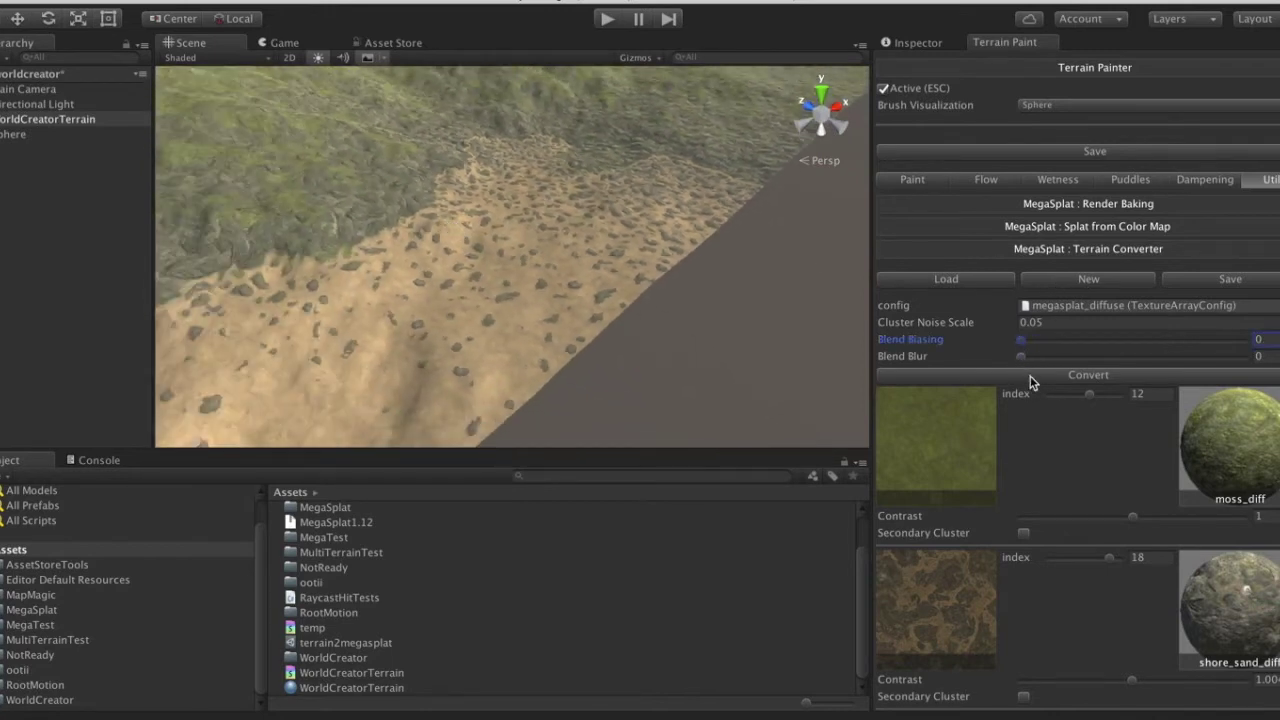
left_click(1030, 375)
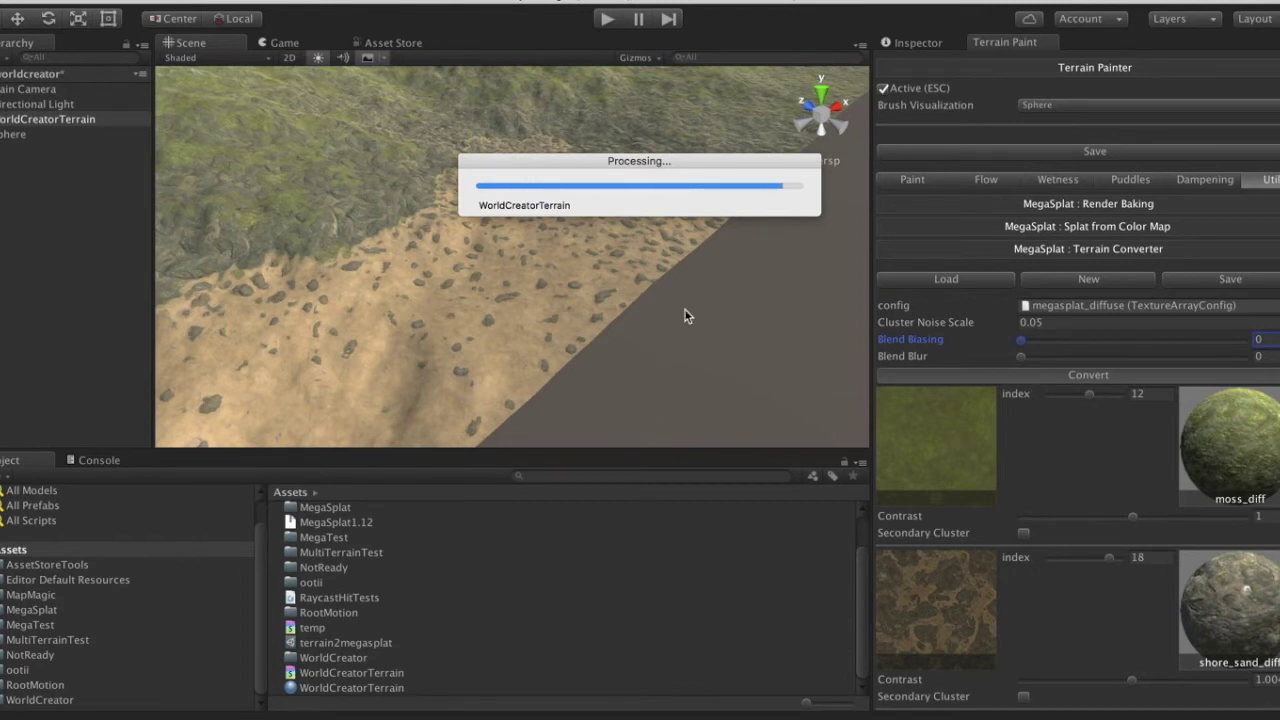
left_click_drag(685, 316, 508, 312, "alt")
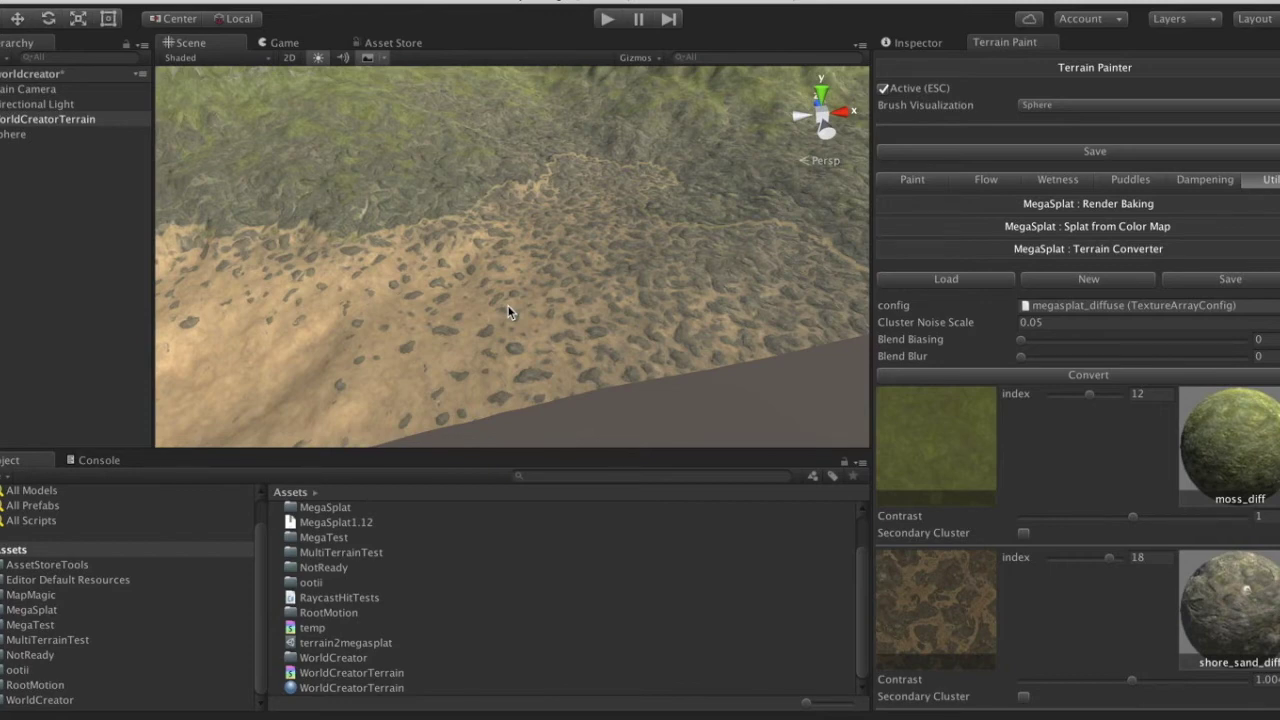
right_click_drag(496, 281, 438, 293)
key("w")
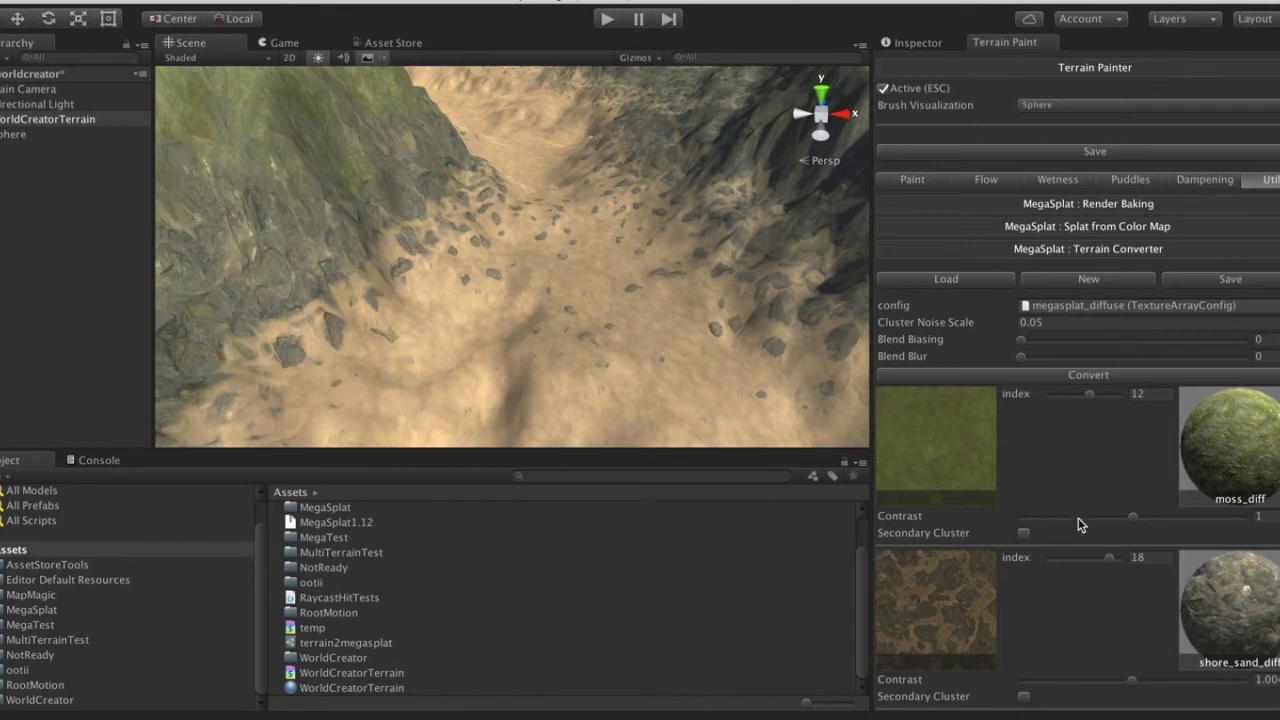
Step: Enable a secondary cluster for the sand_diff texture and raise the lower limit of its Noise Range
scroll(1080, 524, "down", 3)
scroll(1080, 524, "down", 1)
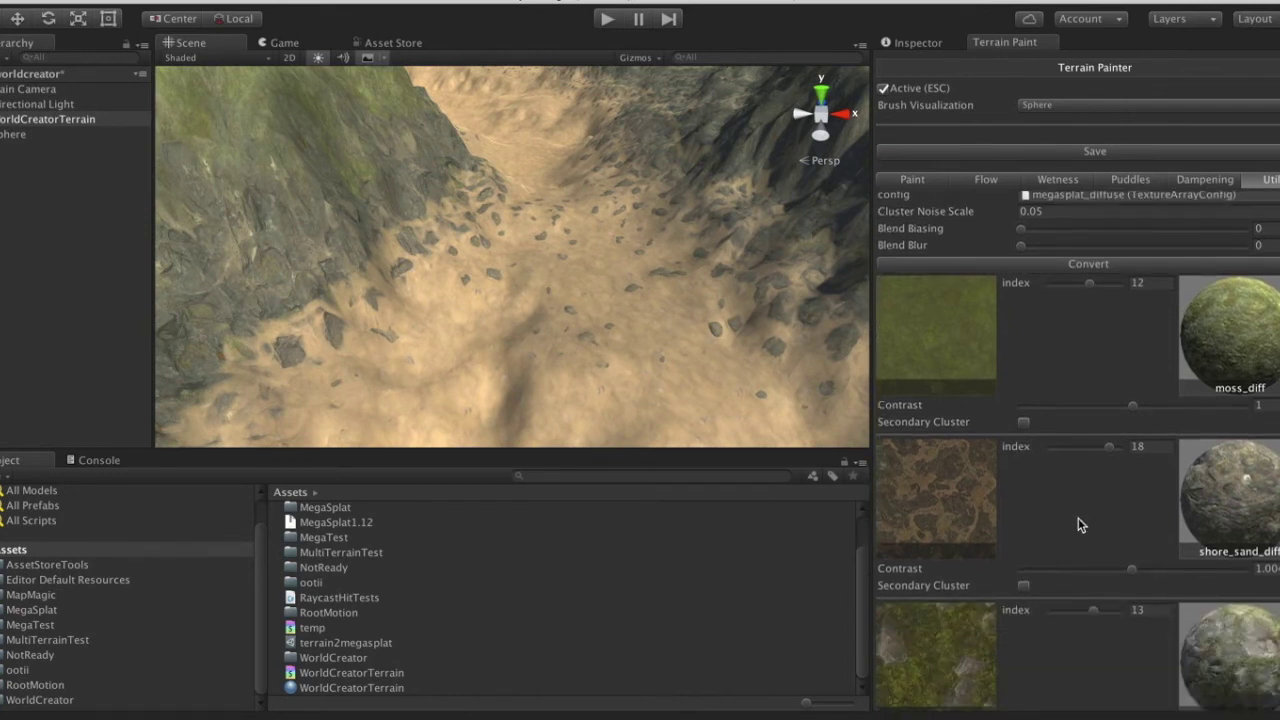
scroll(1080, 524, "down", 7)
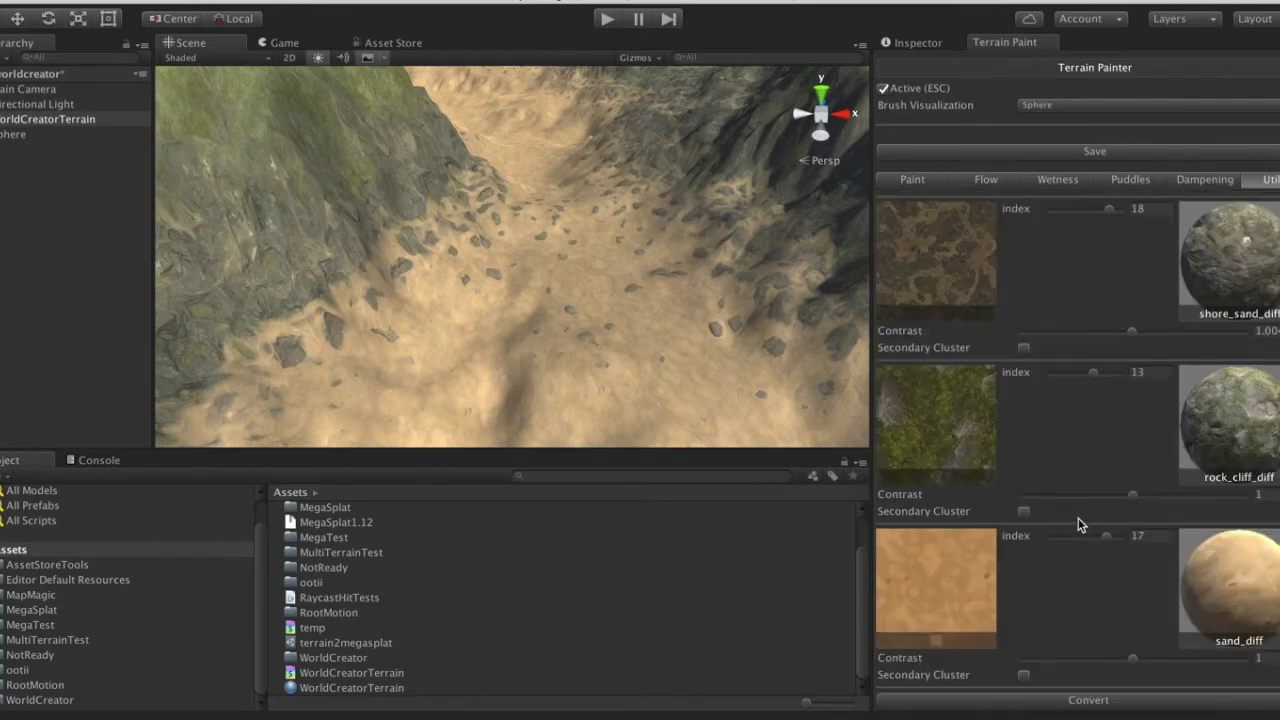
scroll(1080, 524, "up", 10)
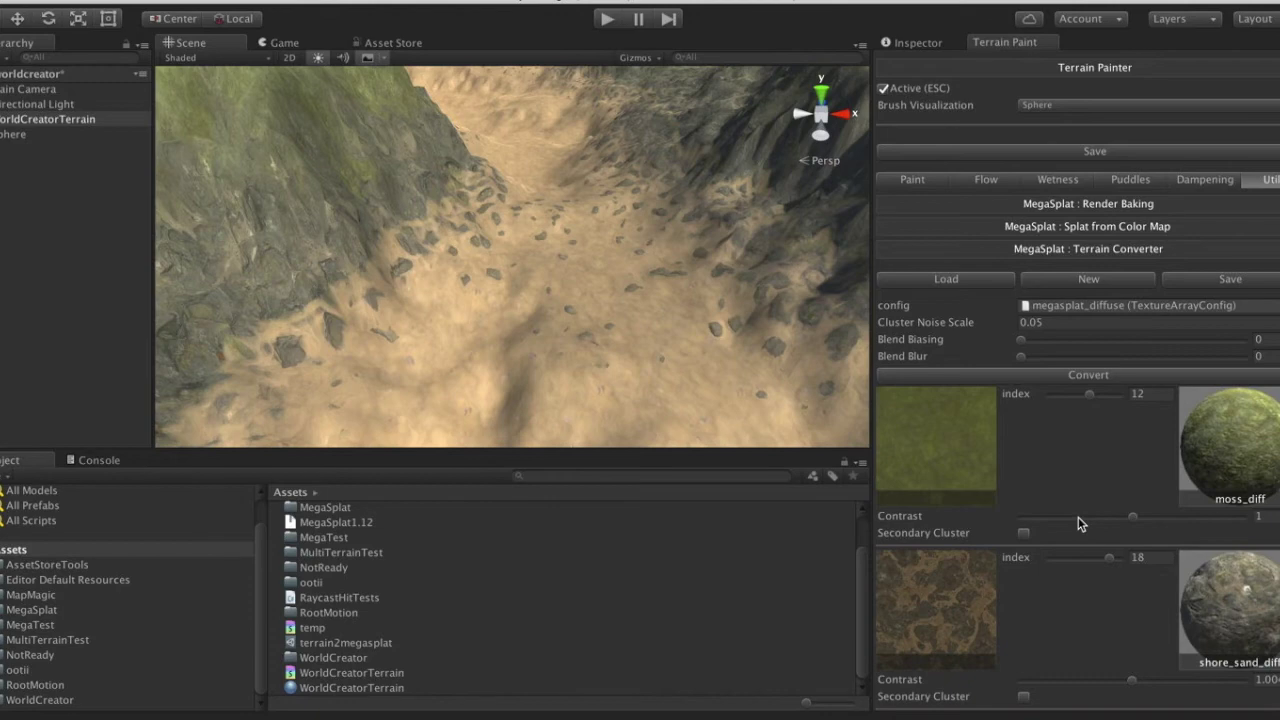
scroll(1080, 524, "down", 1)
scroll(1080, 524, "down", 9)
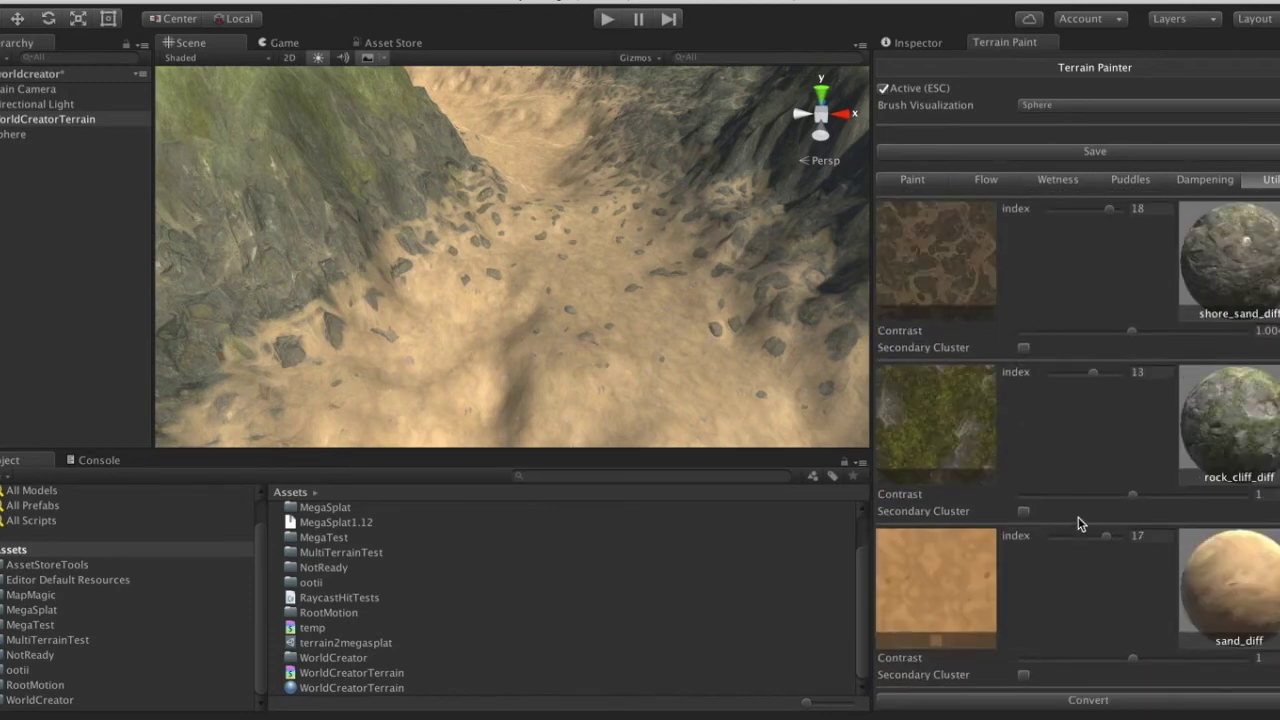
left_click(1023, 674)
scroll(1090, 625, "down", 5)
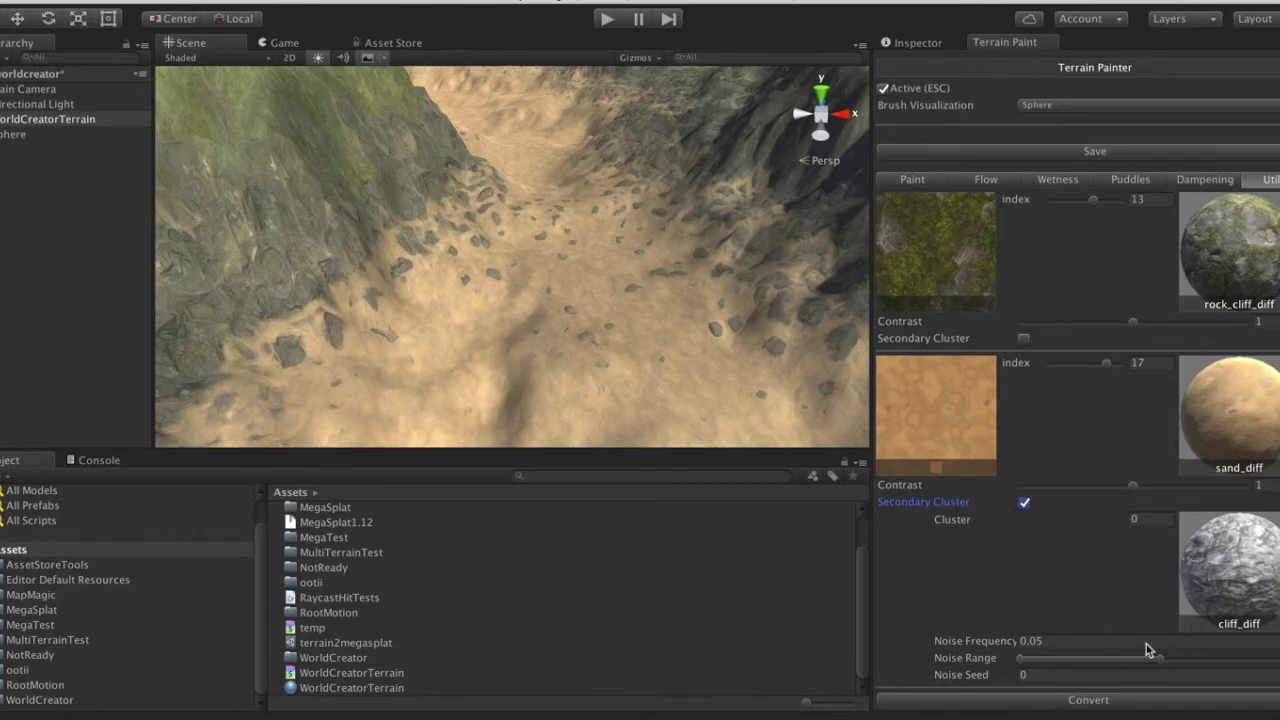
left_click_drag(1064, 660, 1156, 658)
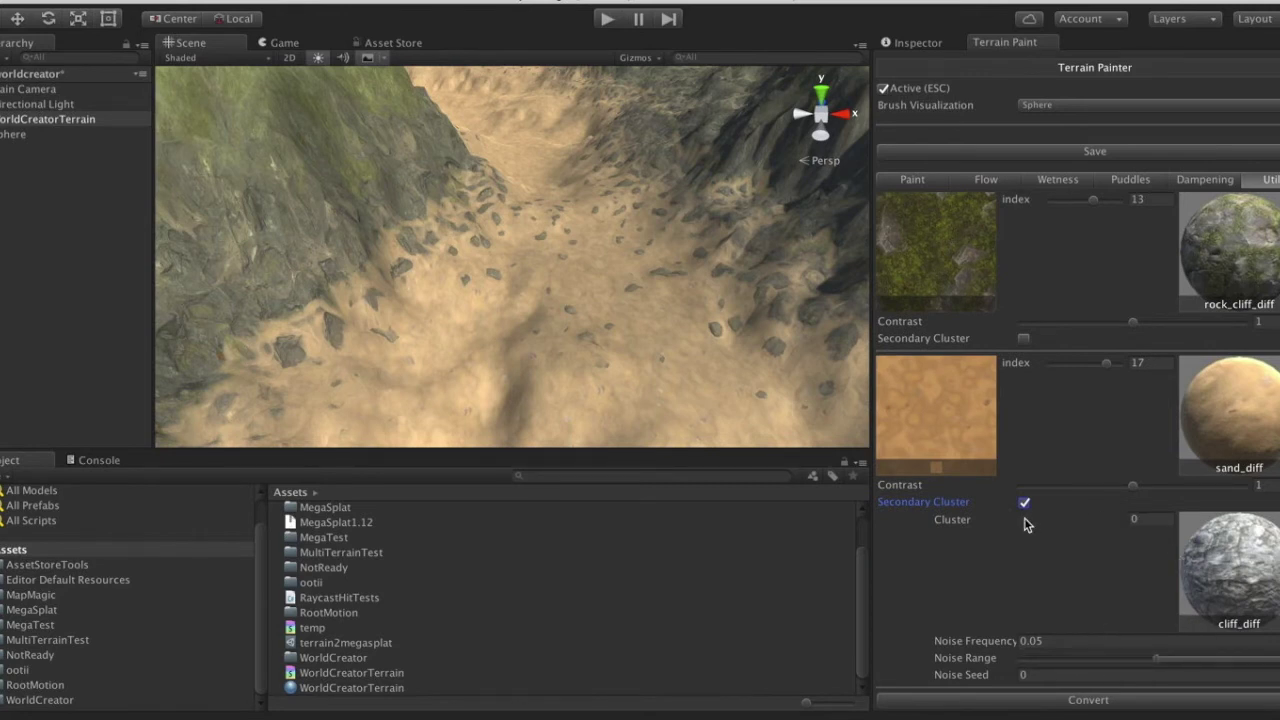
Step: Set the sand's secondary cluster to index 16, rocky_soil_diff, and reconvert the terrain
left_click_drag(871, 492, 816, 493)
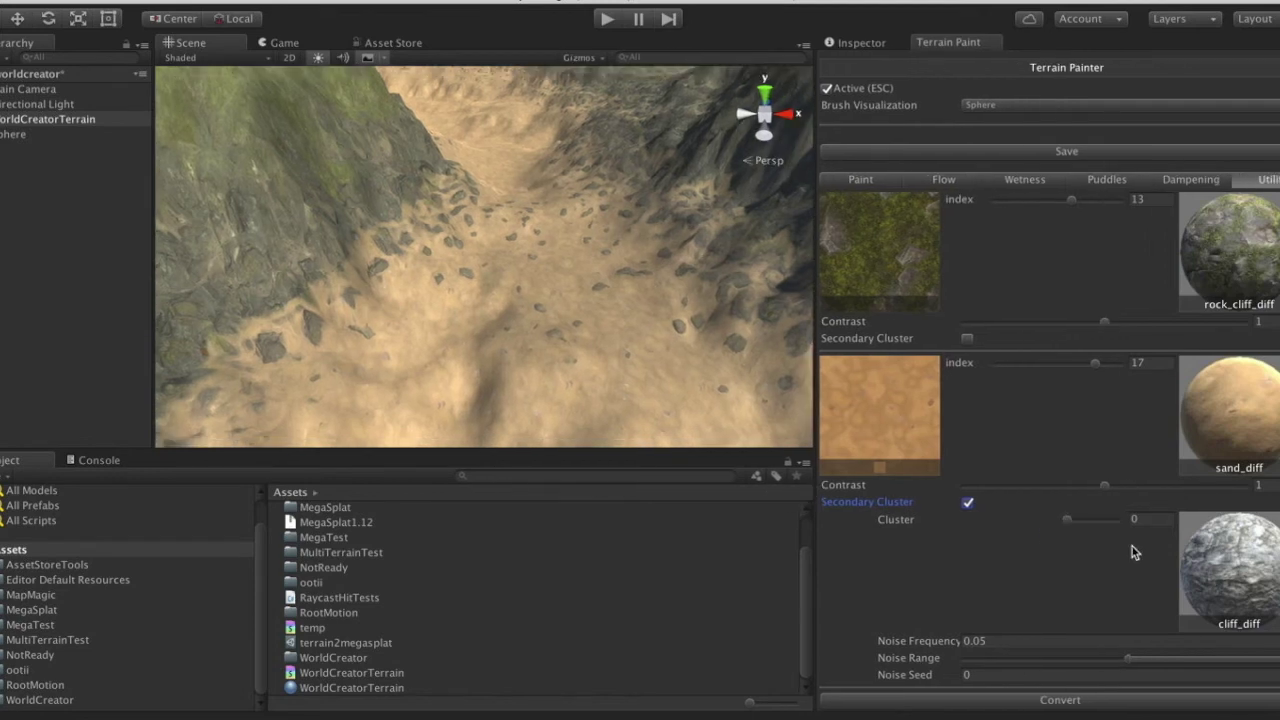
left_click_drag(1067, 520, 1107, 520)
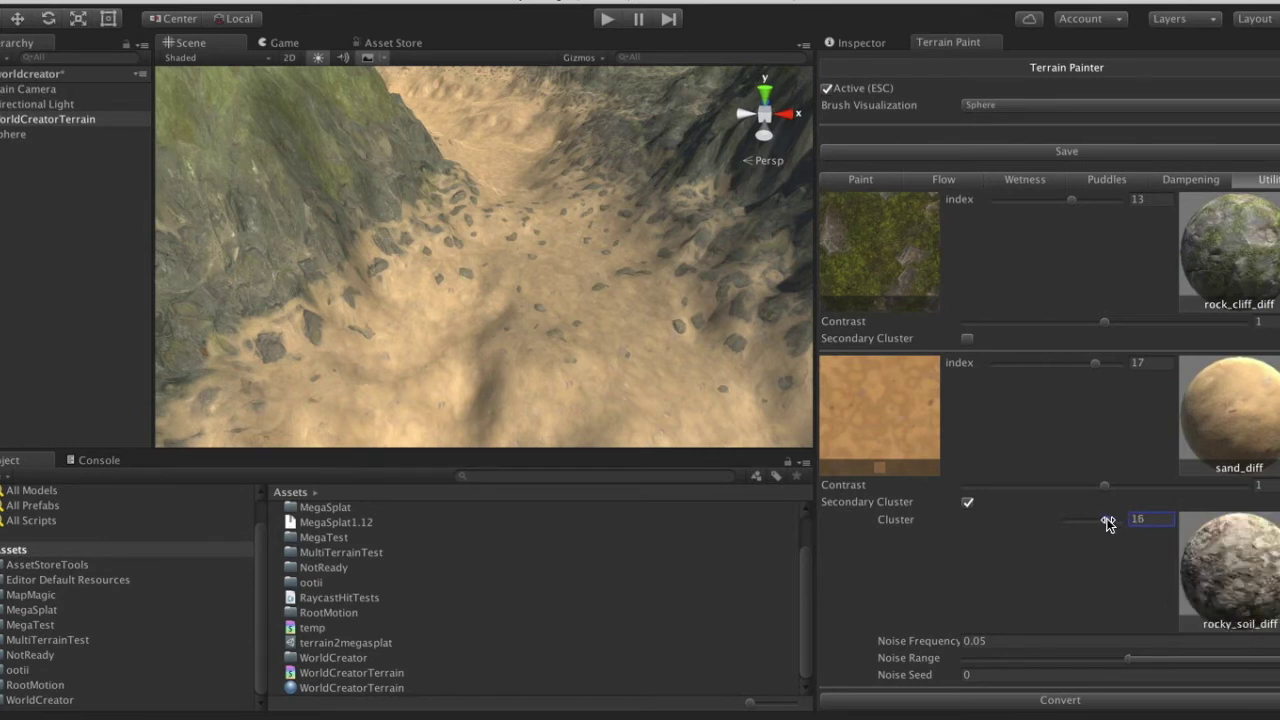
mouse_move(600, 357)
left_mouse_down("alt")
mouse_move(528, 343)
mouse_move(120, 392)
mouse_move(116, 382)
mouse_move(489, 388)
mouse_move(566, 373)
mouse_move(626, 334)
mouse_move(337, 349)
left_mouse_up("alt")
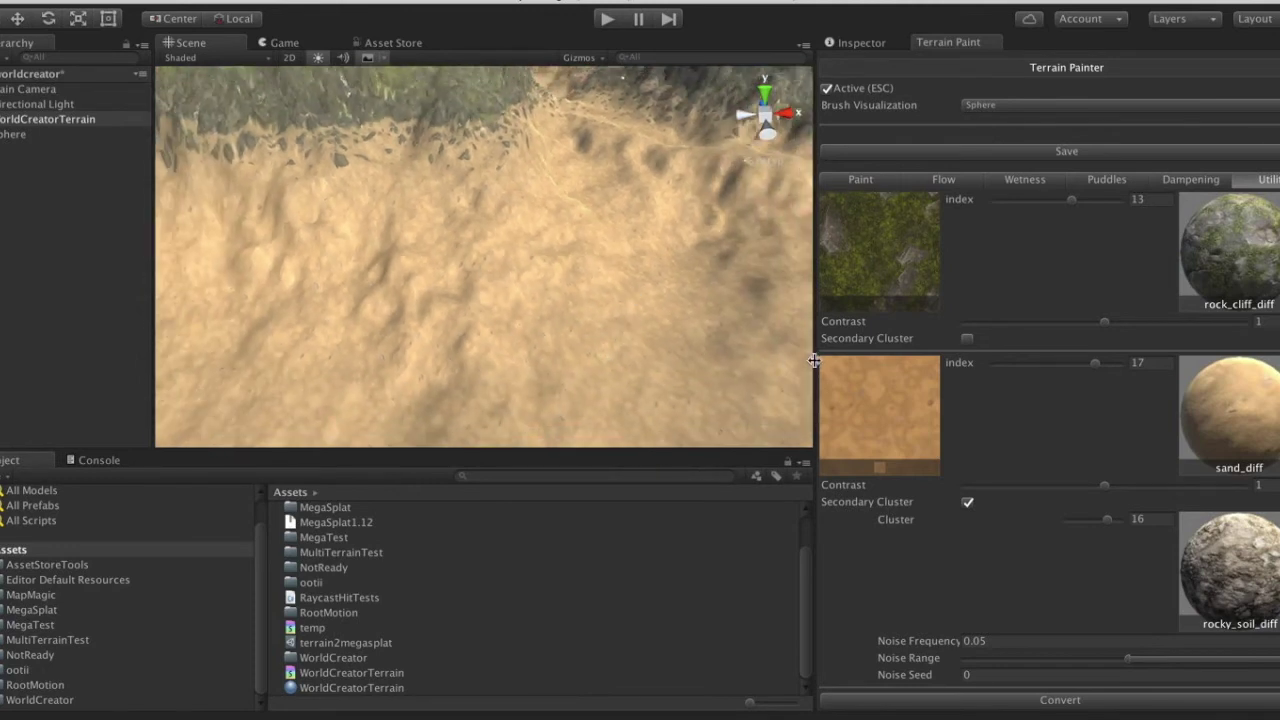
left_click(1057, 703)
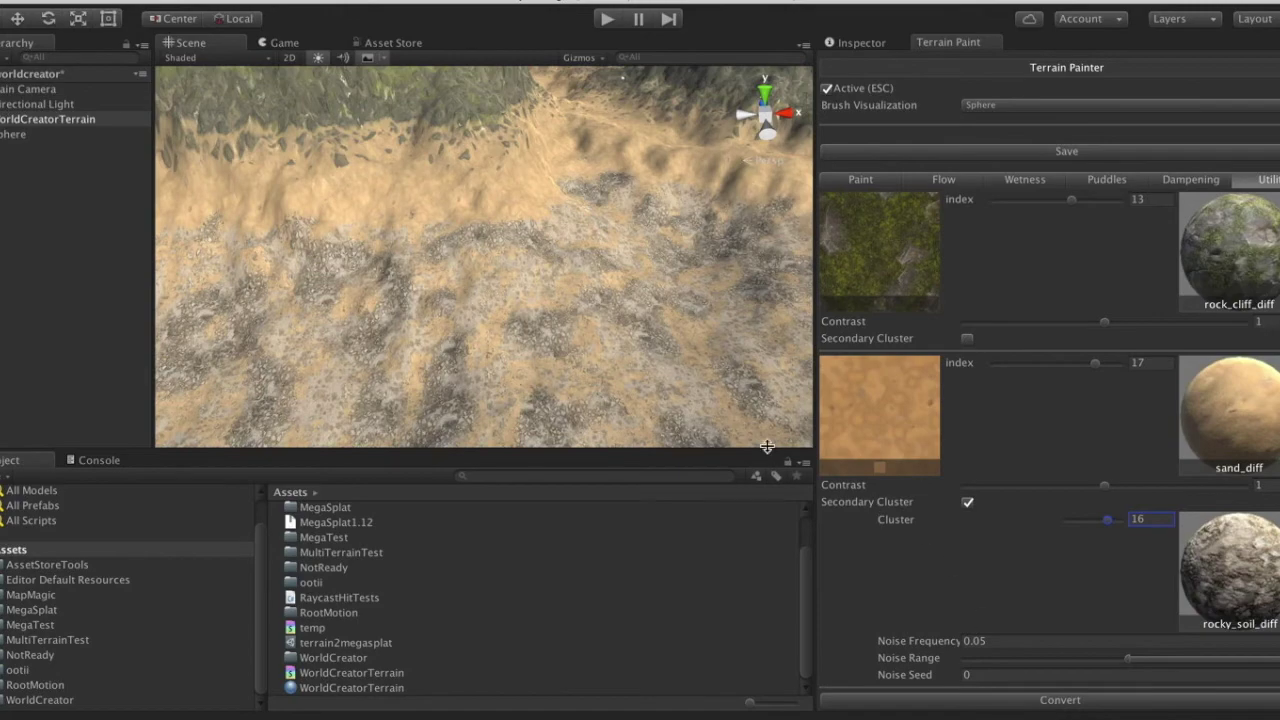
mouse_move(600, 325)
left_mouse_down("alt")
mouse_move(403, 366)
mouse_move(874, 365)
mouse_move(595, 341)
left_mouse_up("alt")
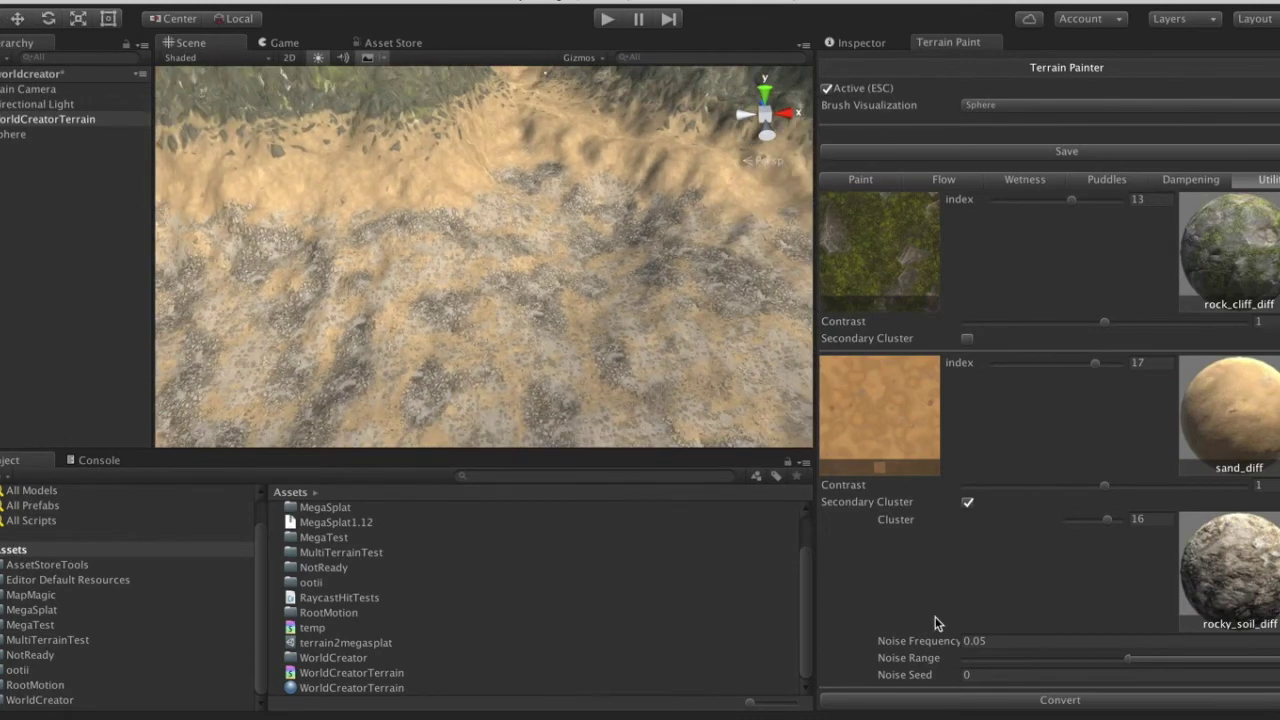
Step: Set the secondary cluster's Noise Frequency to 0.02 and reconvert the terrain
left_click(1008, 641)
left_click(1027, 642)
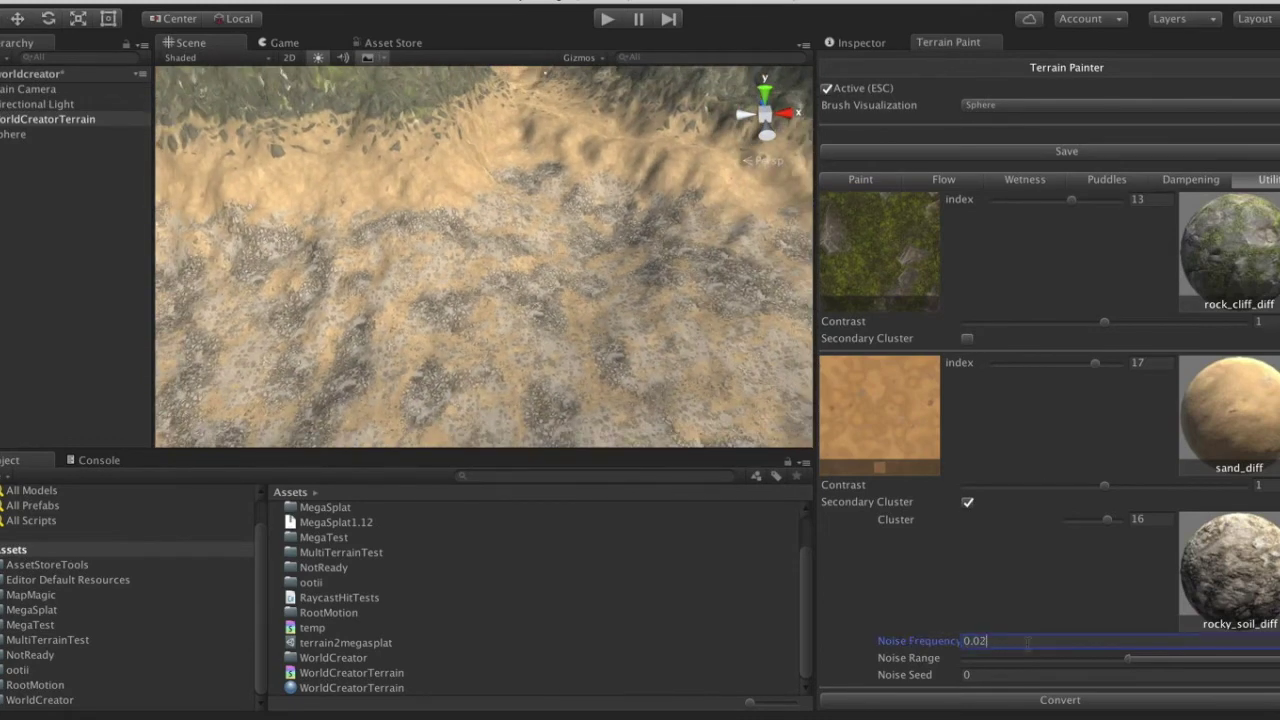
left_click(1056, 704)
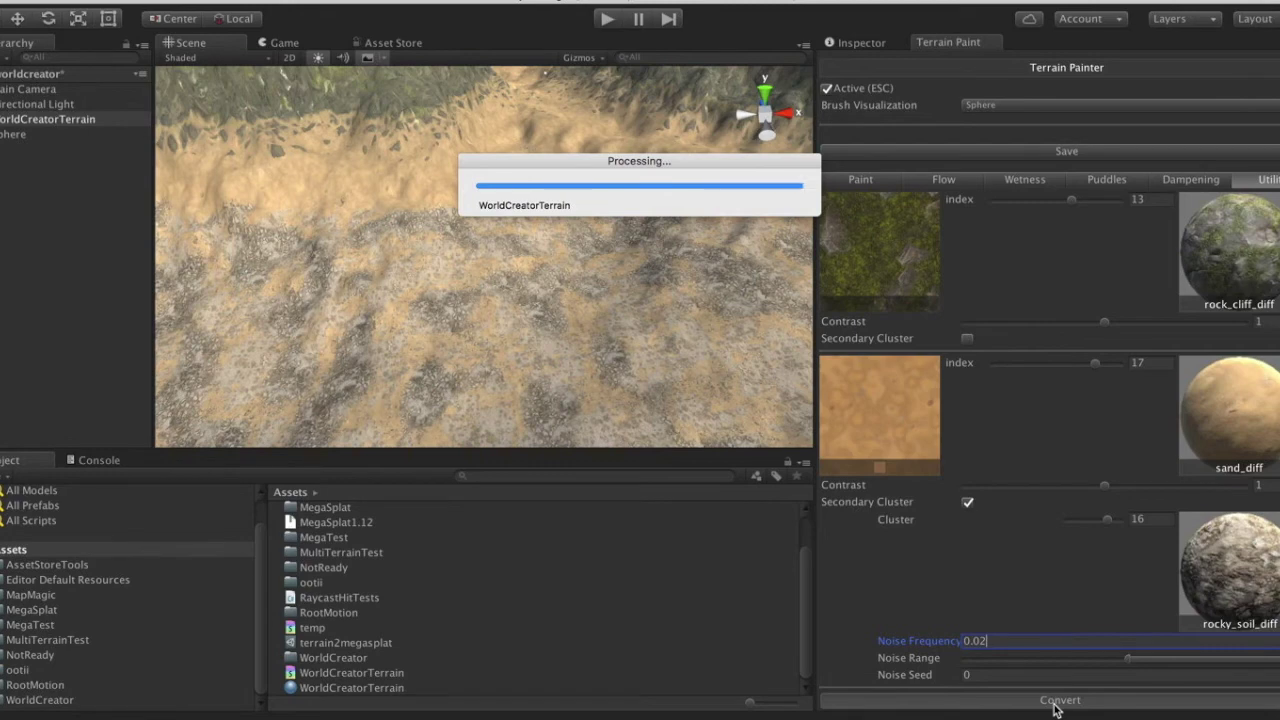
key("Return")
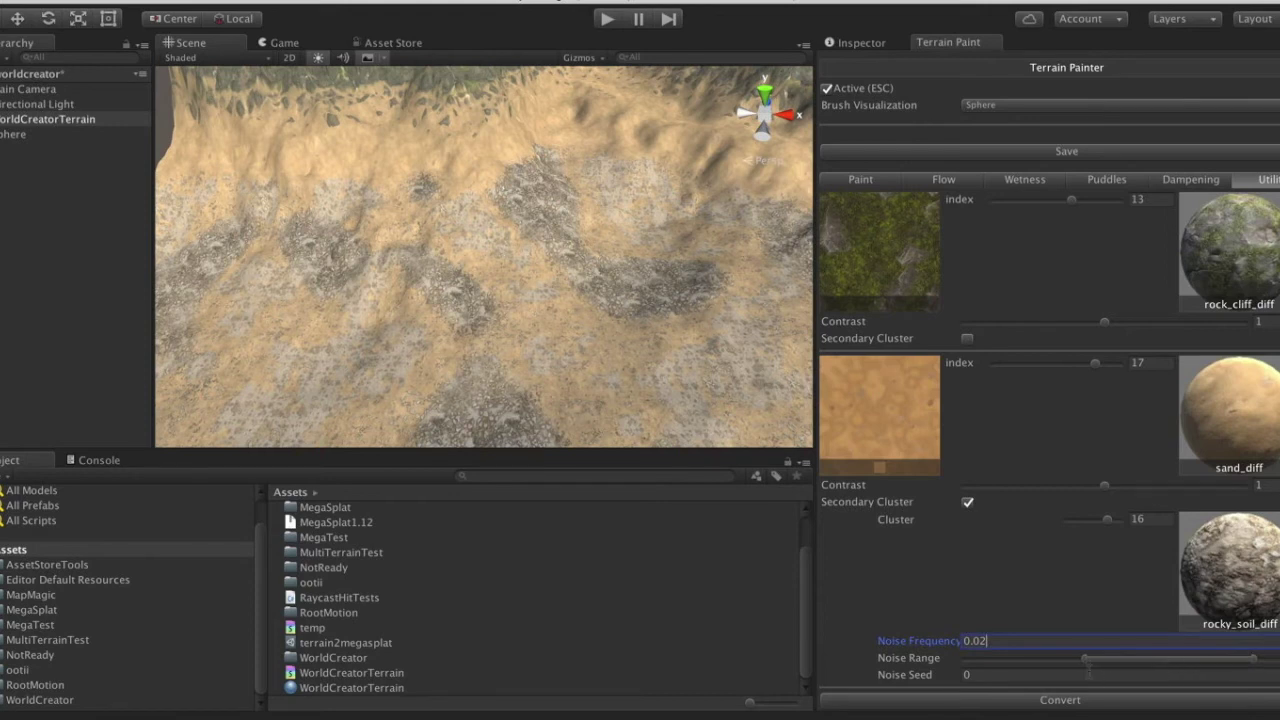
Step: Shift the secondary cluster's Noise Range to lower values and reconvert the terrain
left_click_drag(1086, 662, 1052, 666)
left_click(1060, 705)
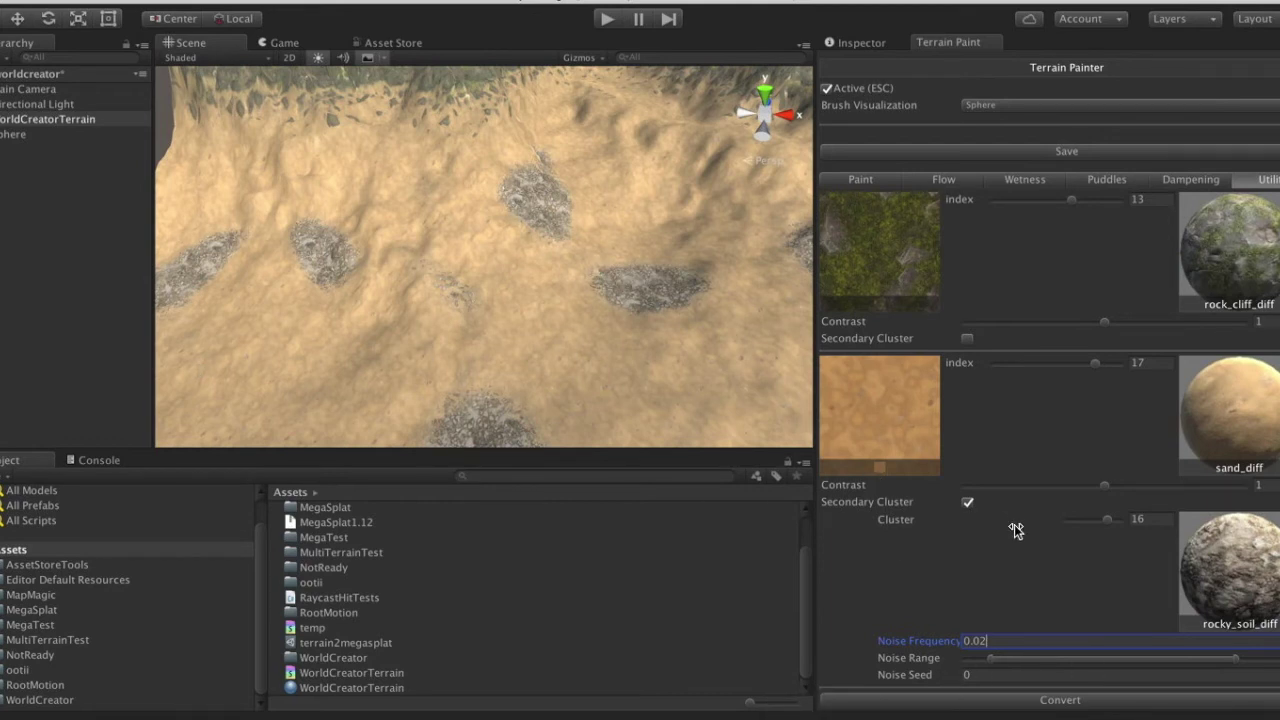
Step: Narrow the sand's secondary cluster Noise Range from both ends, shift it slightly lower and reconvert the terrain
left_click_drag(996, 665, 1050, 665)
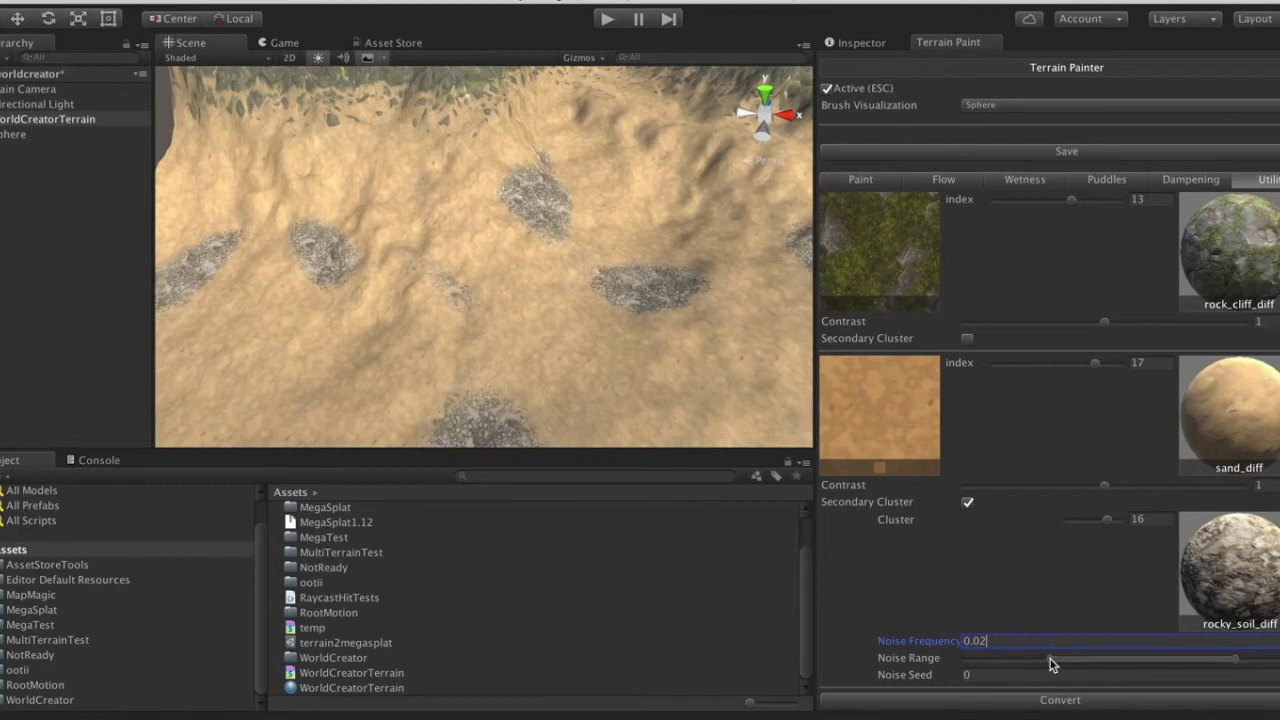
left_click_drag(1237, 660, 1187, 664)
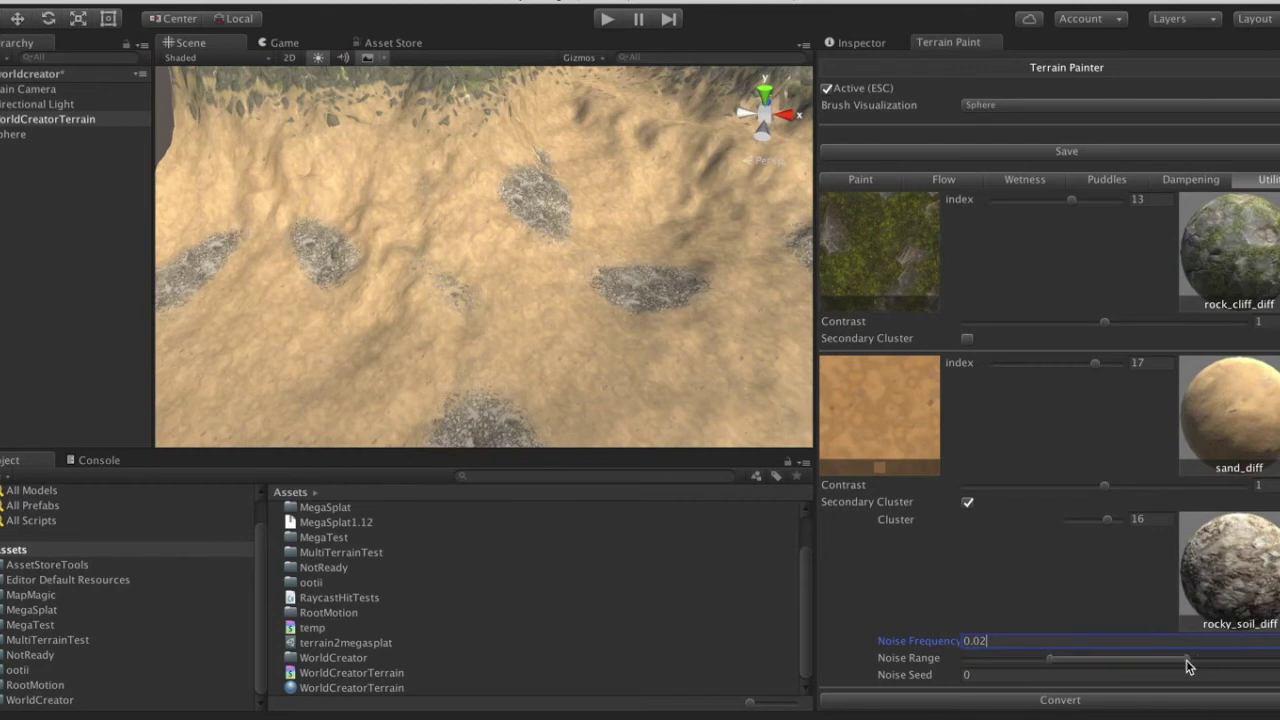
left_click(1098, 708)
left_click_drag(1102, 663, 1066, 666)
left_click(1068, 703)
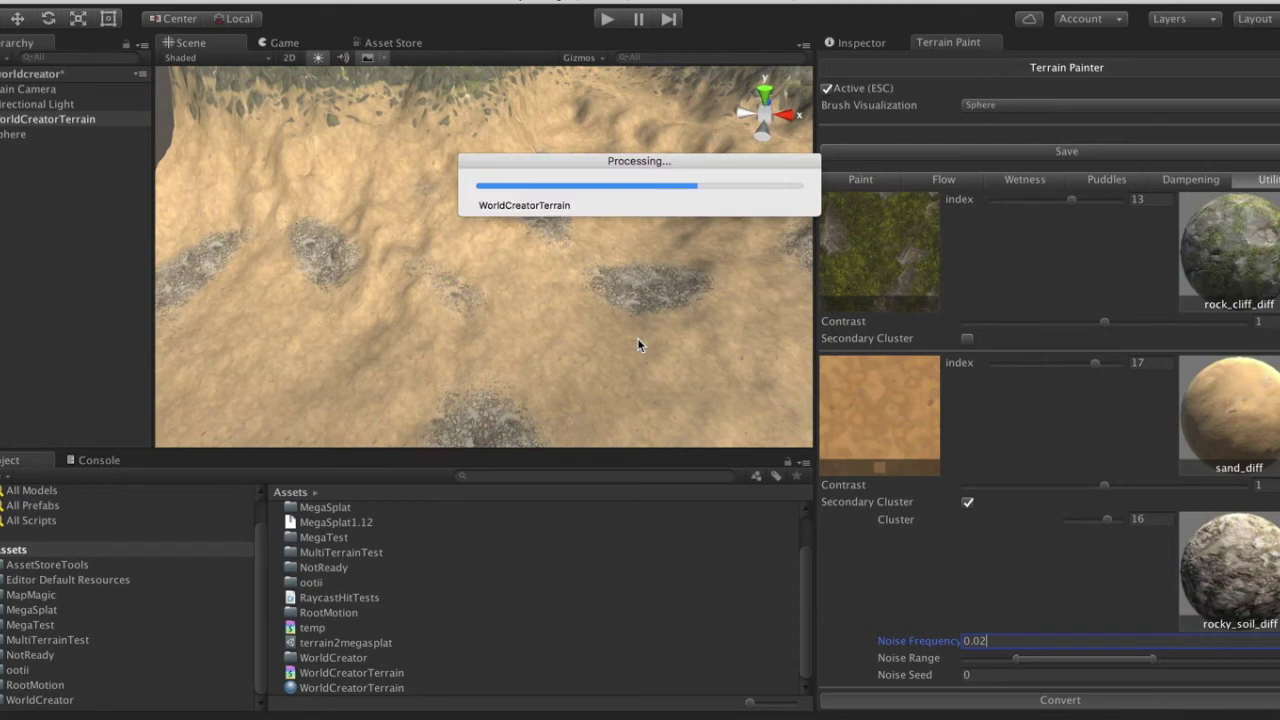
left_click_drag(640, 345, 523, 166, "alt")
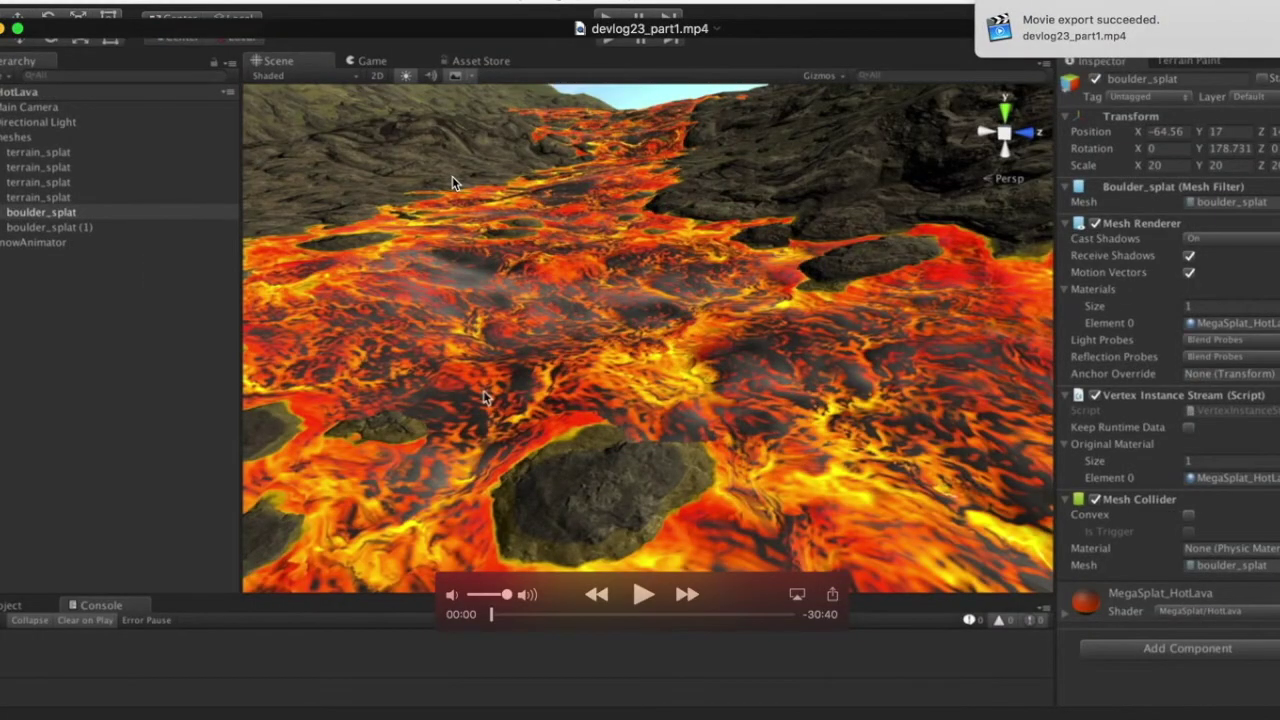
key("super+w")
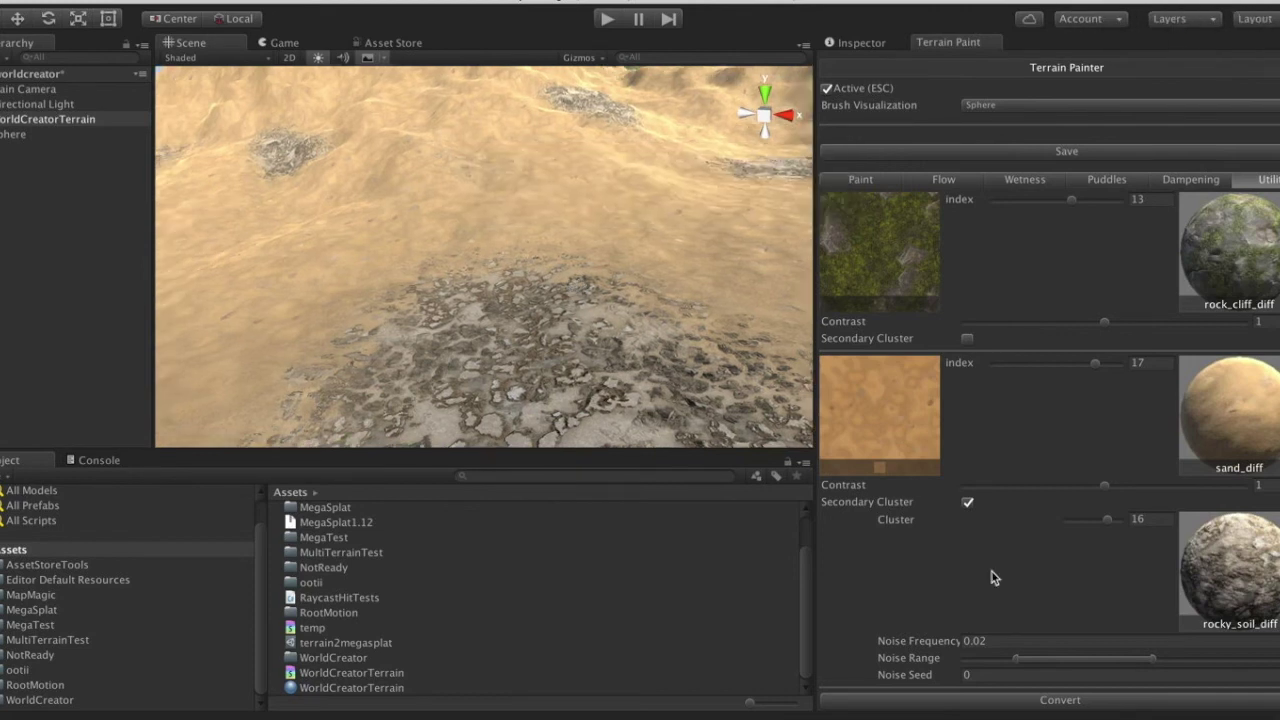
Step: Set the secondary cluster's Noise Seed to 100 and reconvert the terrain
left_click(987, 675)
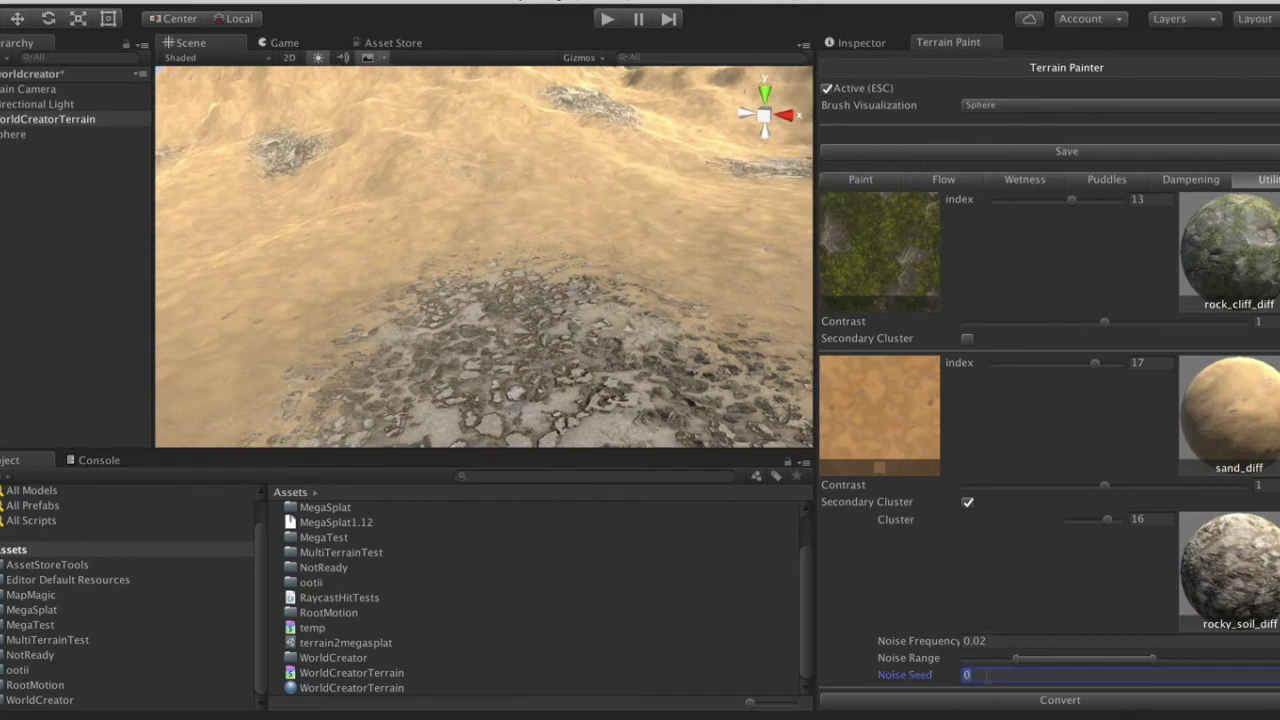
type("100")
right_click_drag(434, 154, 621, 214)
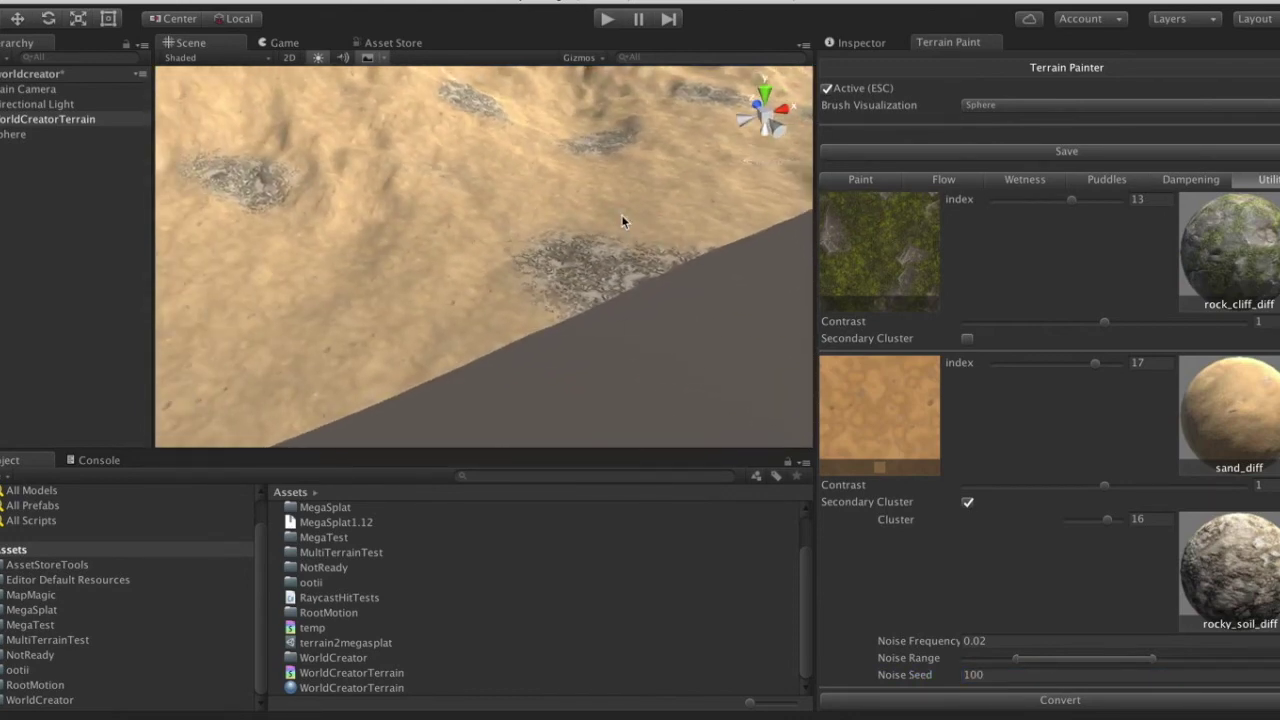
left_click(988, 702)
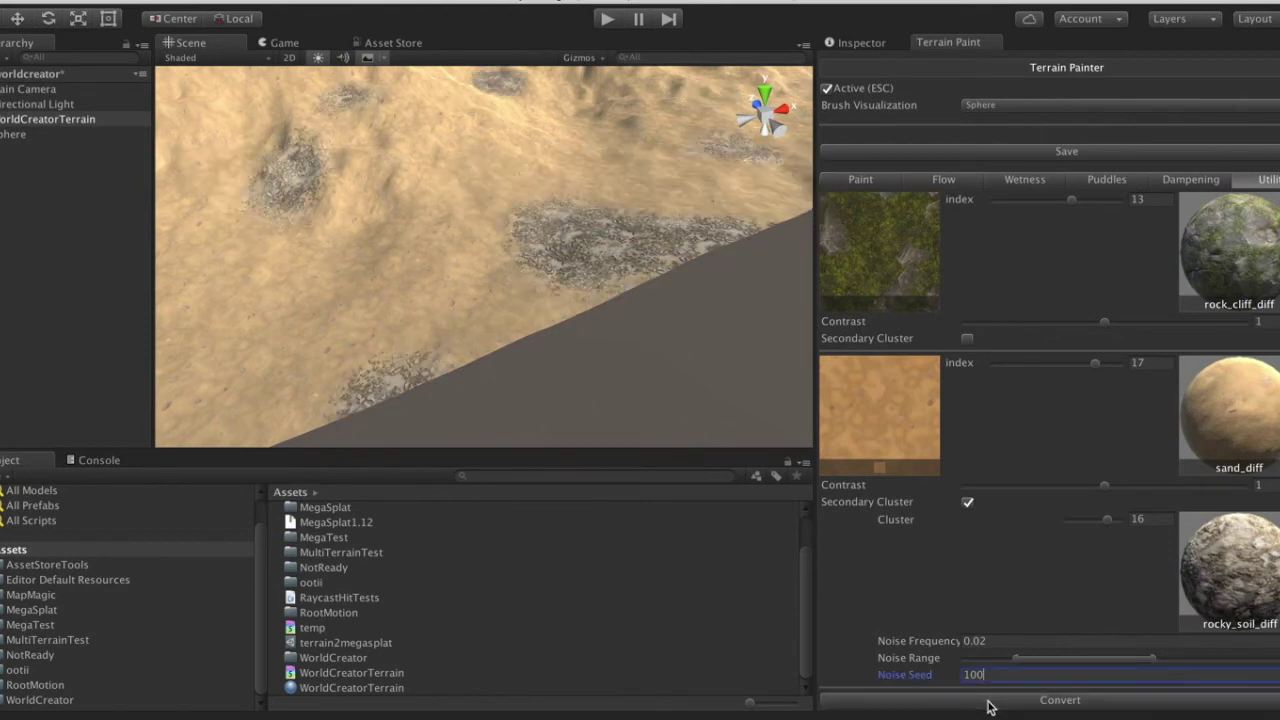
right_click_drag(552, 167, 463, 148)
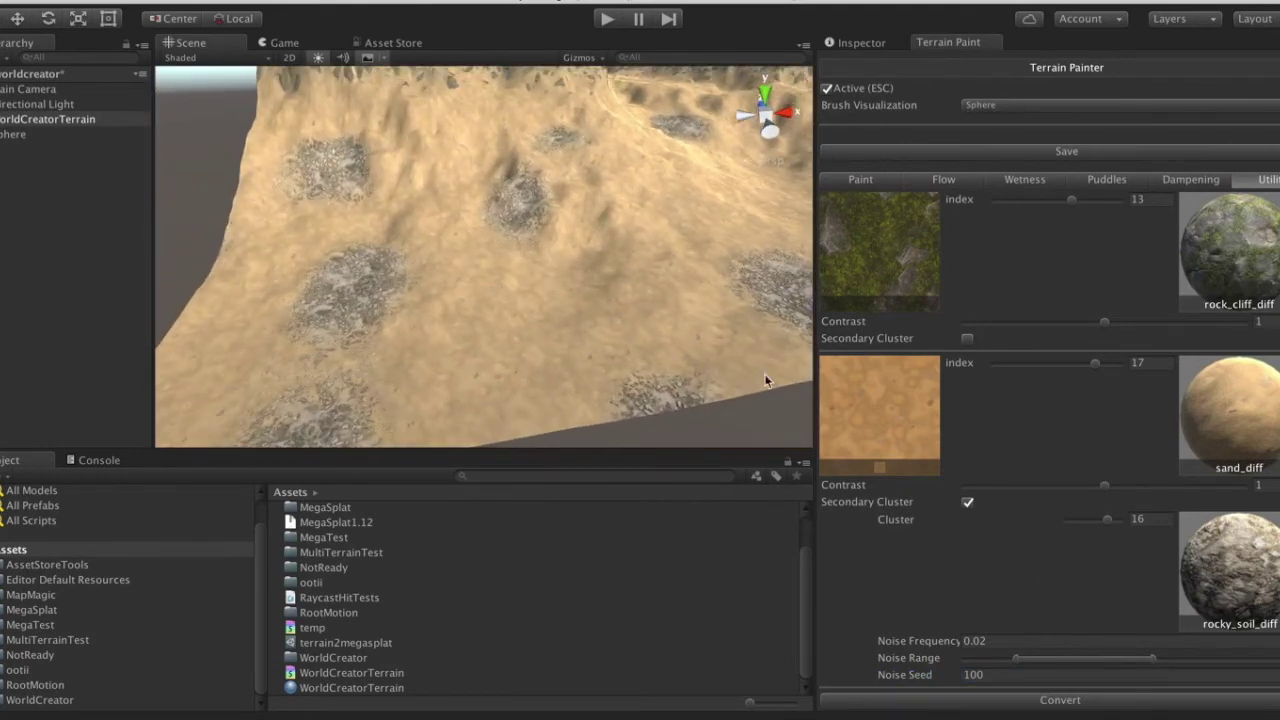
Step: Set the secondary cluster's Noise Seed to 71 and reconvert the terrain
left_click(990, 676)
type("727")
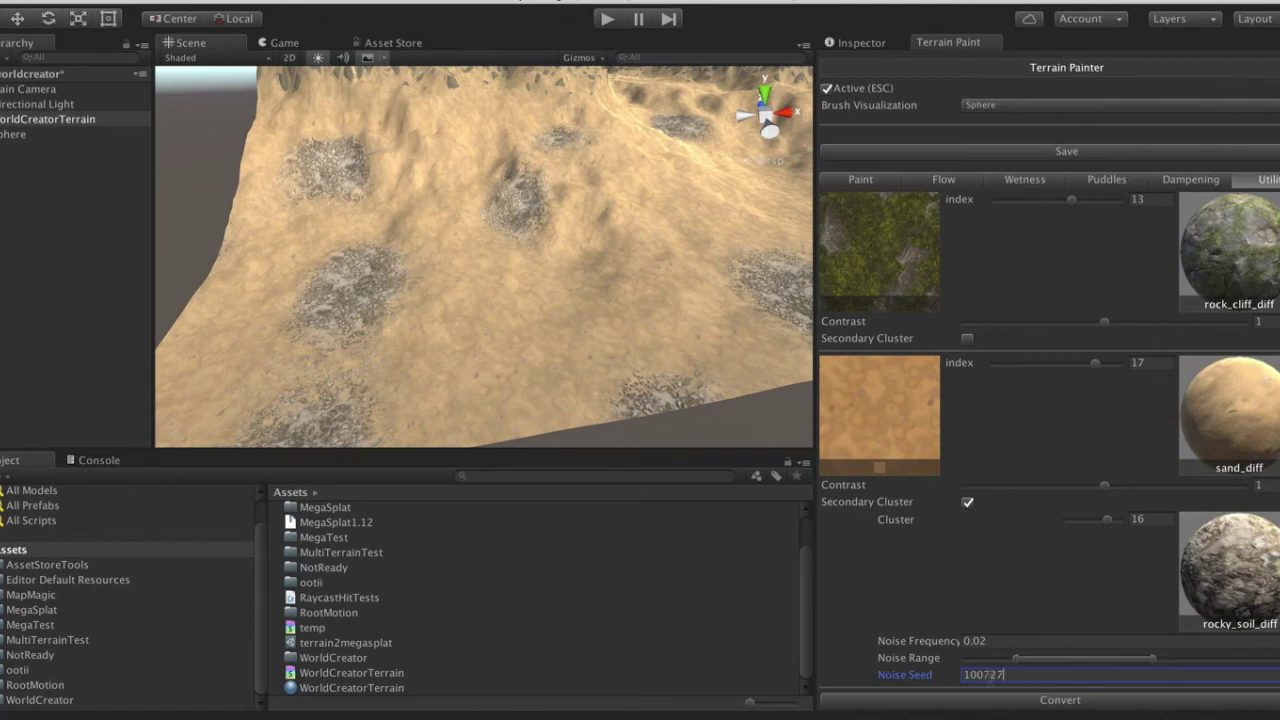
key("super+a")
type("71")
left_click(974, 702)
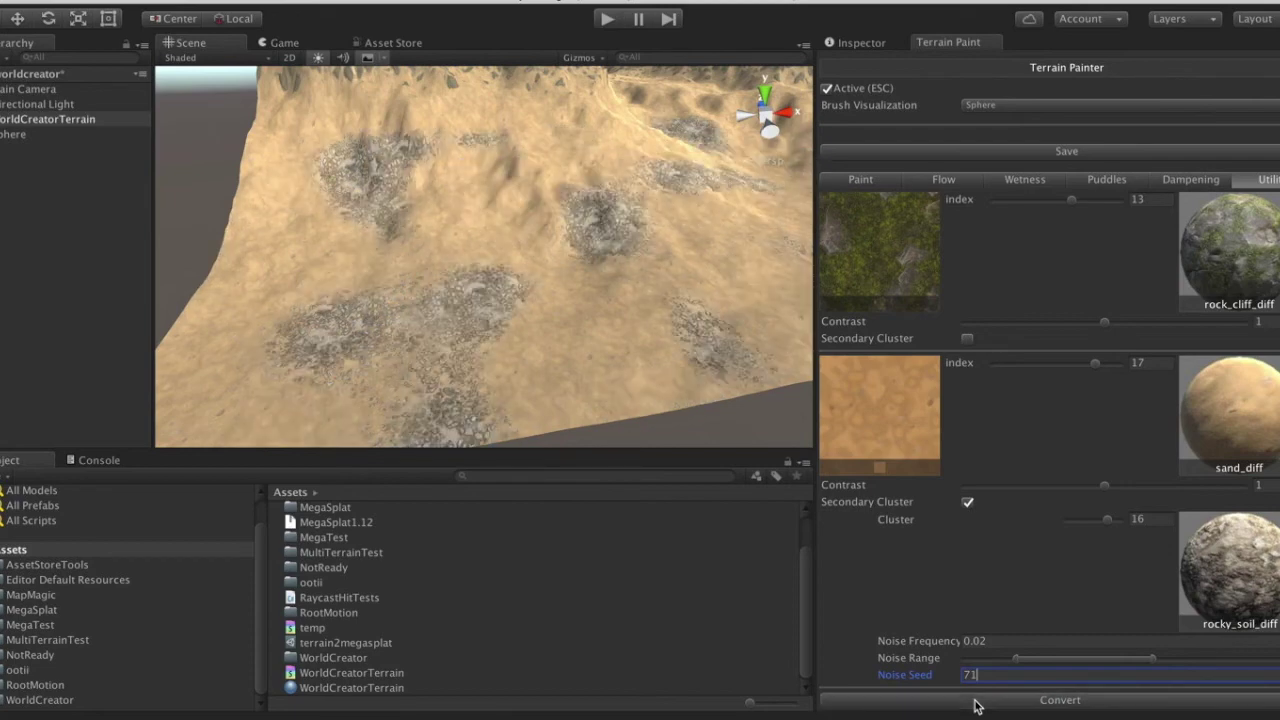
Step: Shift the secondary cluster's Noise Range down to the lowest possible position and reconvert the terrain
left_click_drag(520, 394, 441, 380, "alt")
left_click_drag(1080, 660, 955, 671)
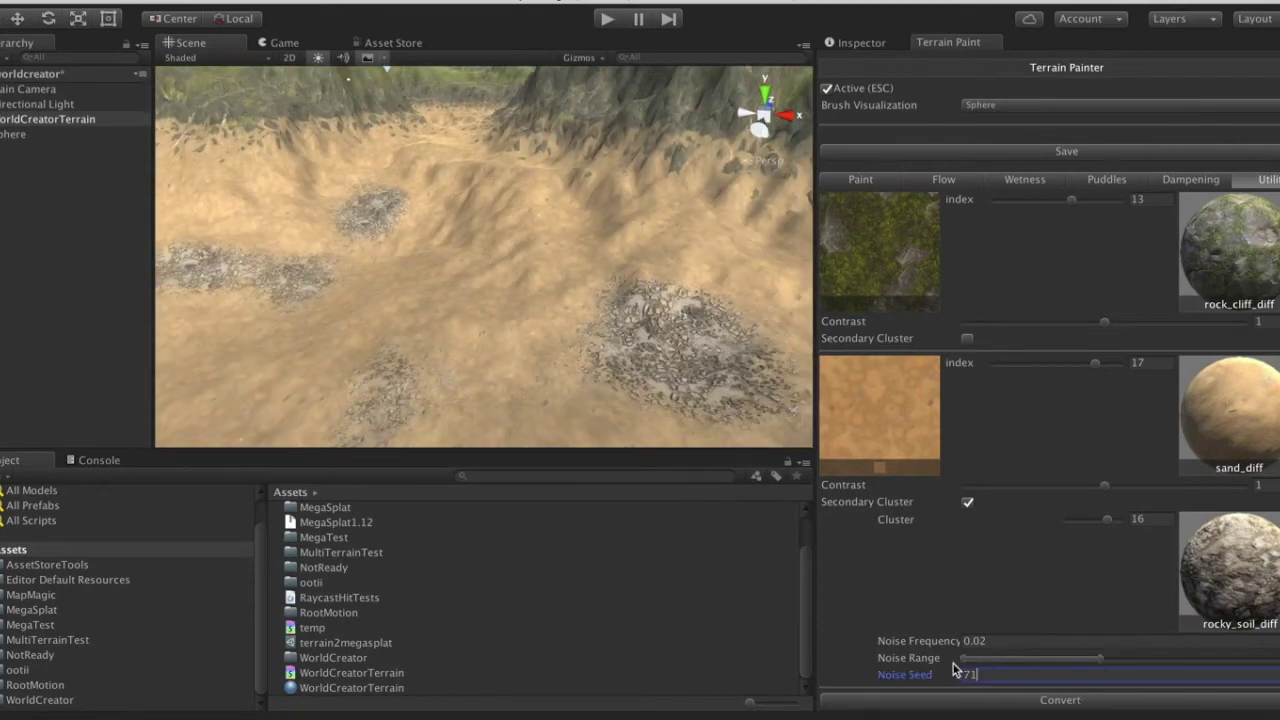
left_click(1057, 703)
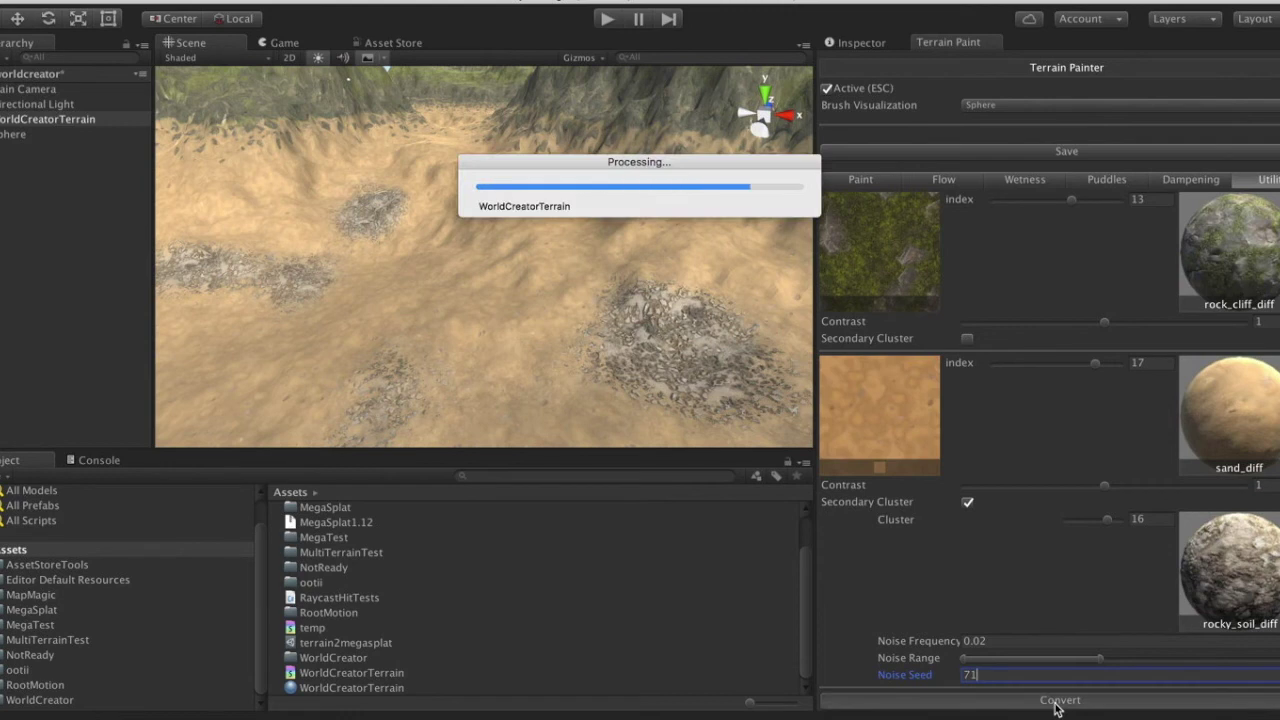
Step: Set the secondary cluster's Noise Frequency to 0.01, reconvert the terrain and inspect the sand and cliff areas
left_click(1012, 643)
left_click(1027, 644)
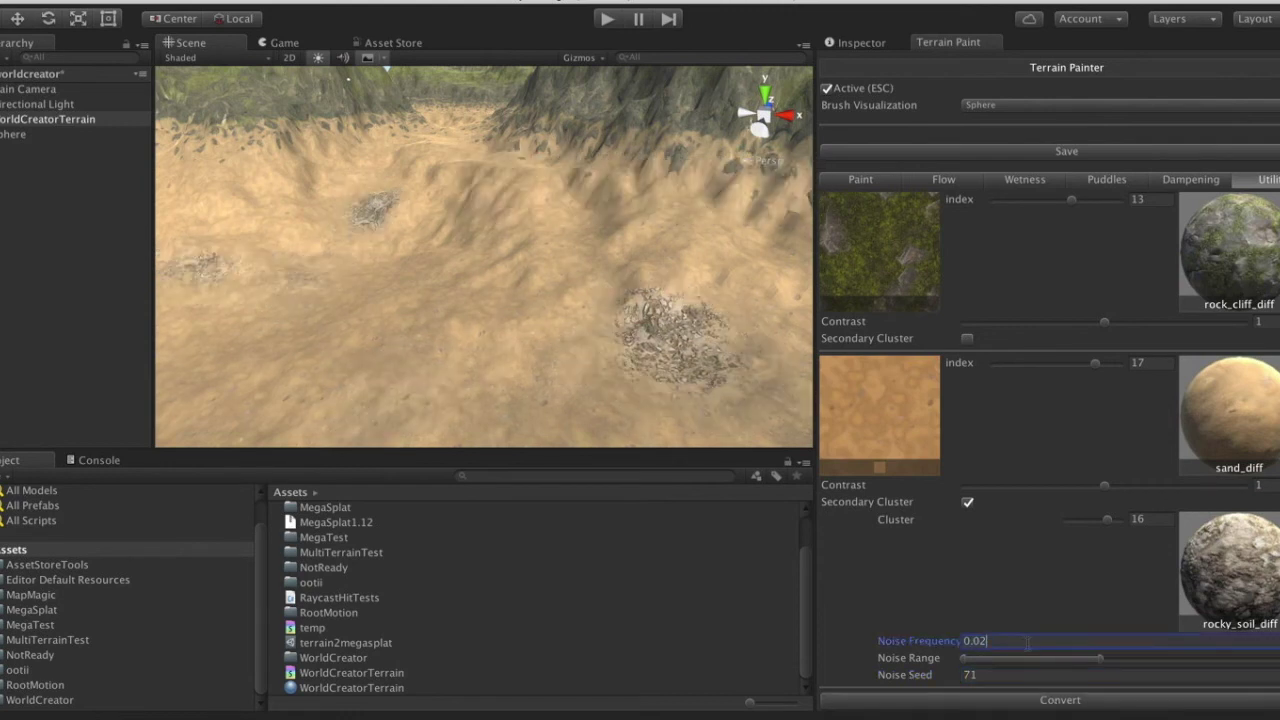
left_click(1006, 704)
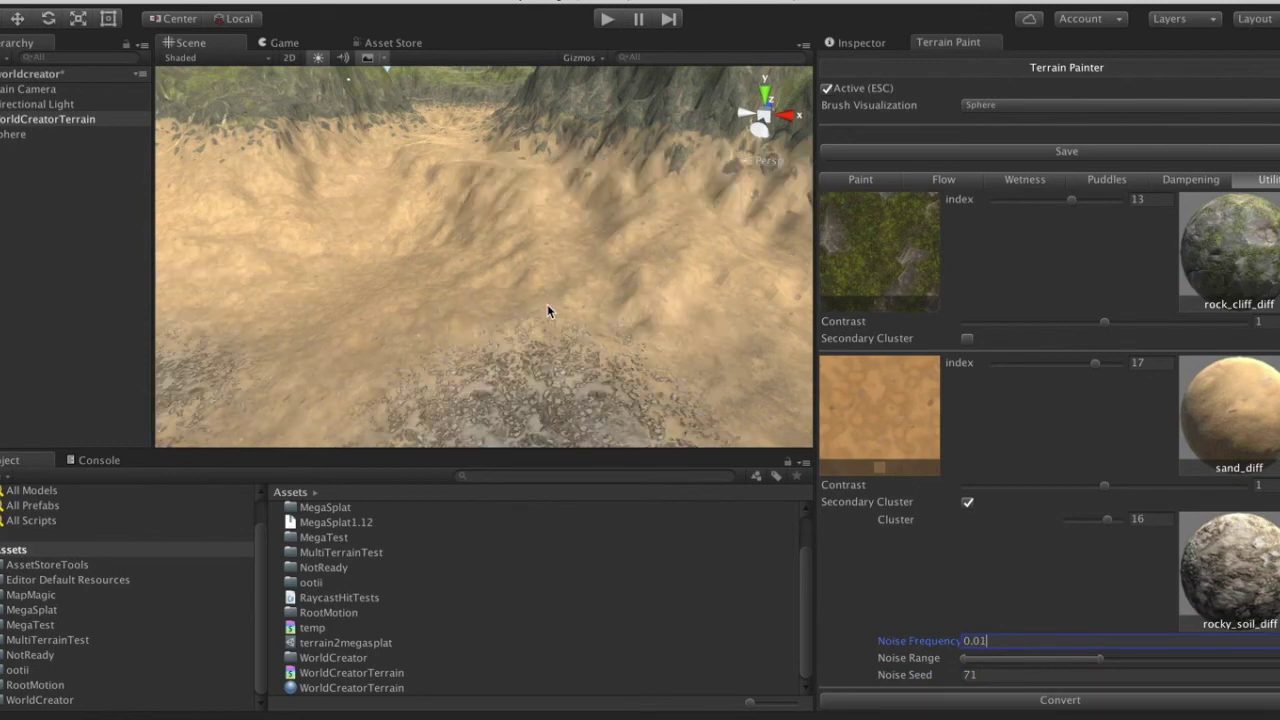
left_click_drag(546, 254, 935, 134, "alt")
scroll(655, 145, "up", 10)
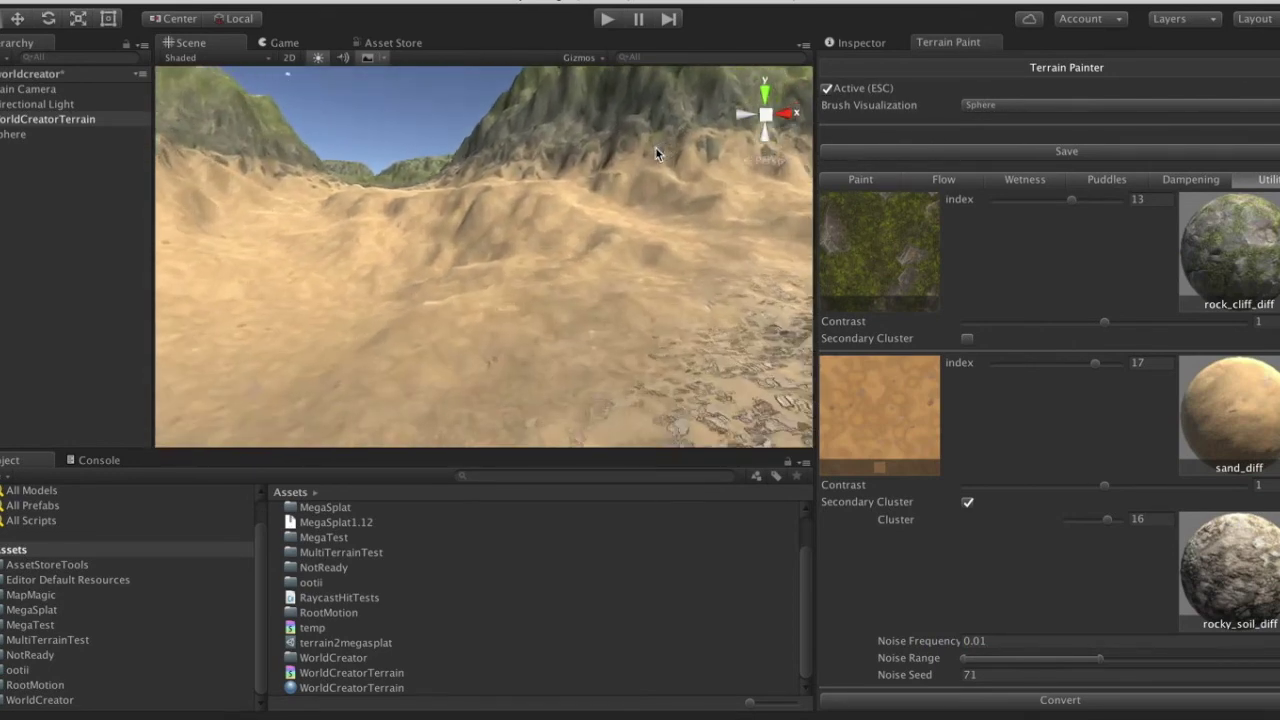
left_click_drag(629, 158, 644, 251, "alt")
scroll(644, 250, "up", 8)
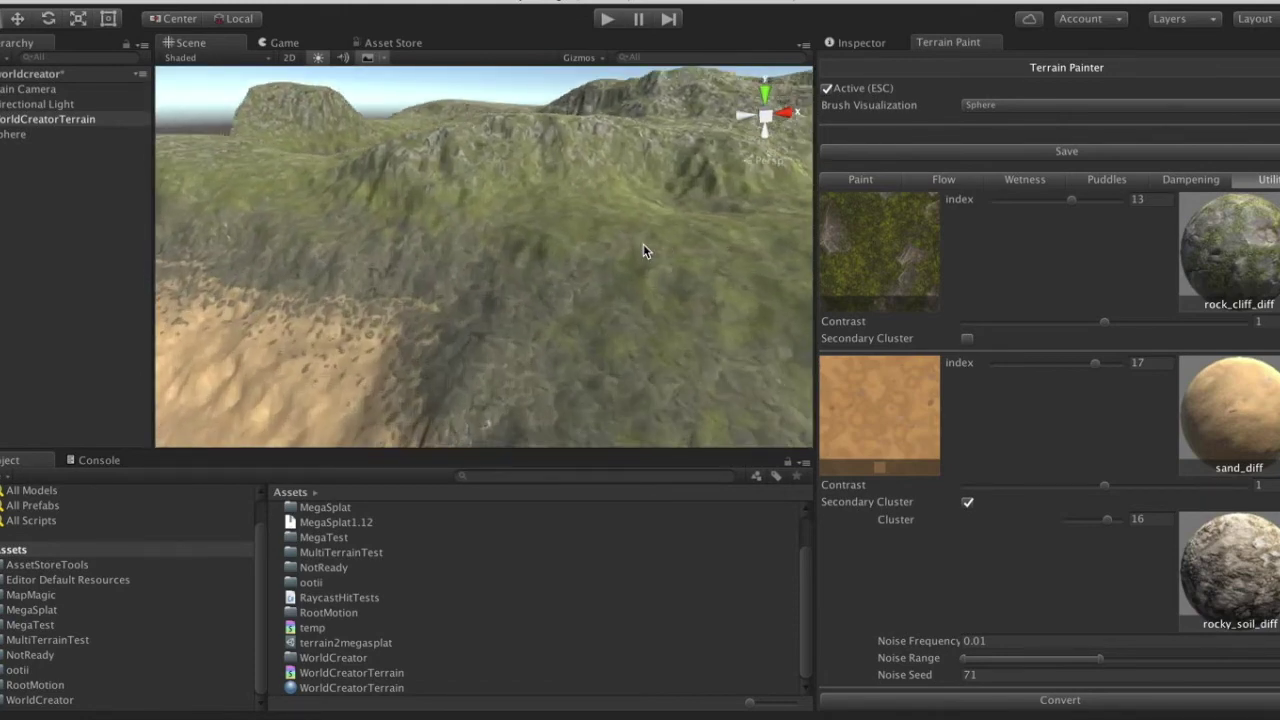
scroll(780, 233, "down", 8)
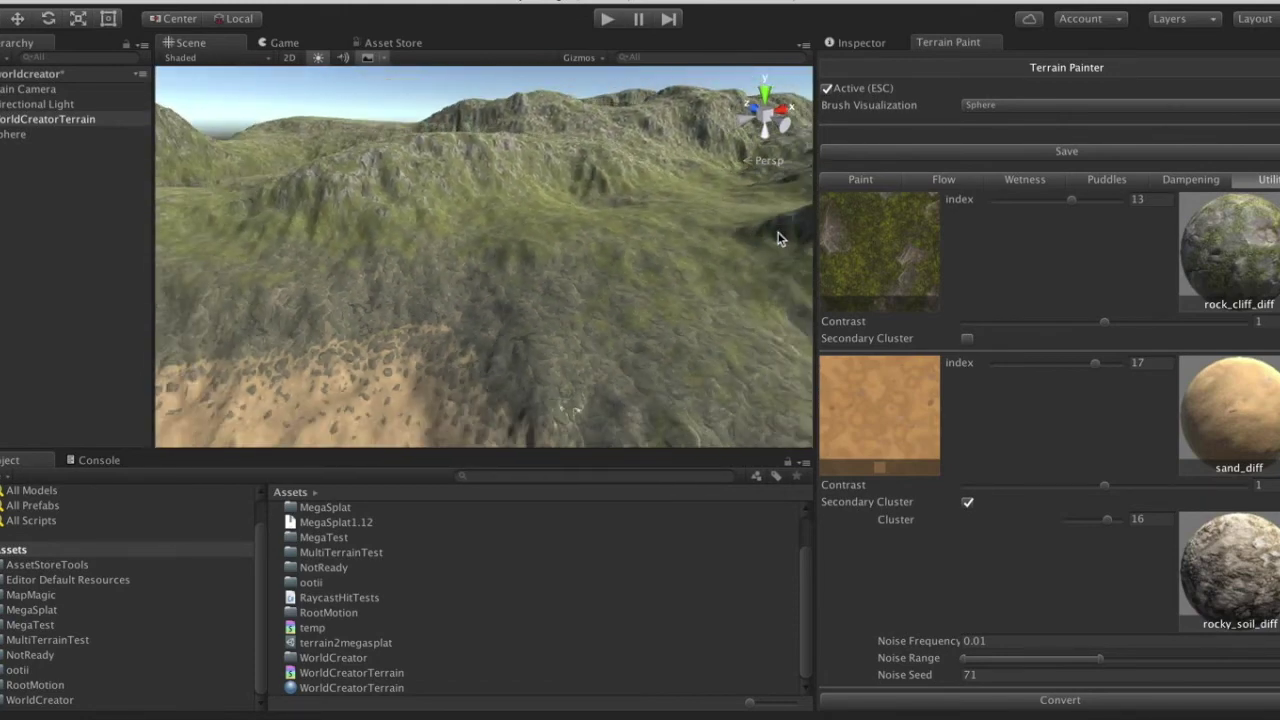
Step: Switch to the Notes app, review the 1.14 features and fixes list, and close the window
left_click(263, 716)
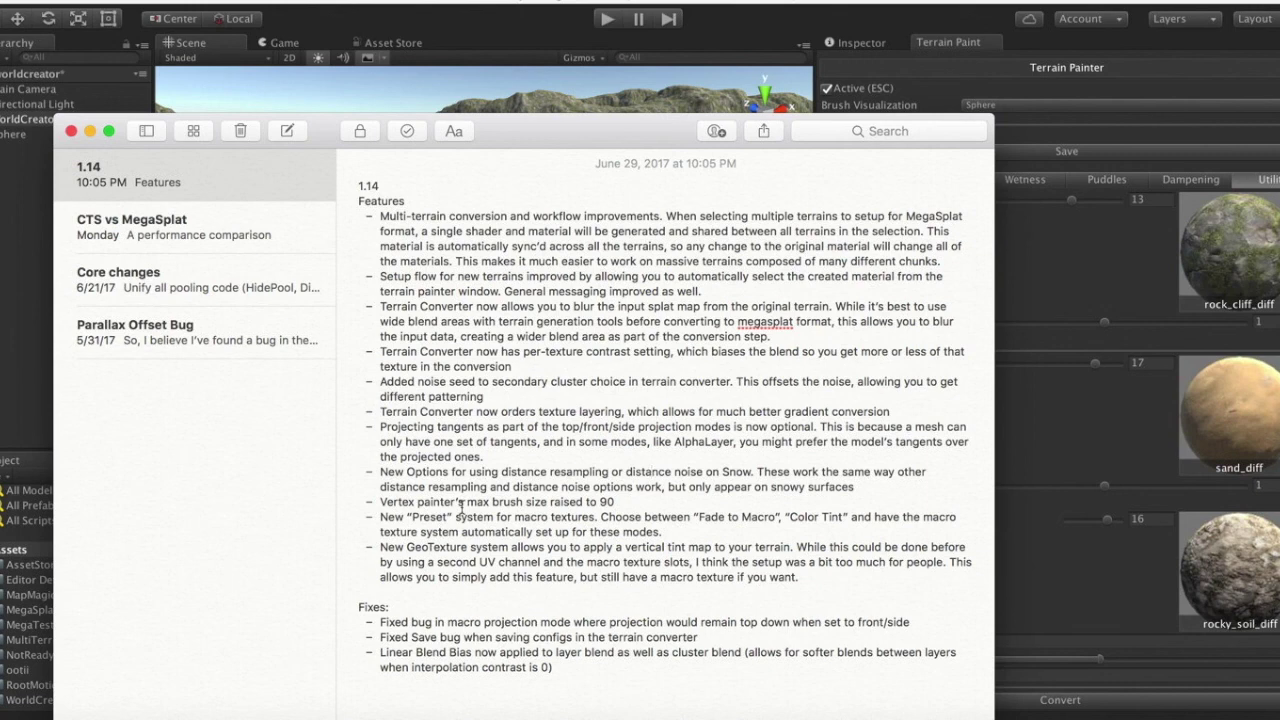
left_click(623, 502)
left_click(71, 131)
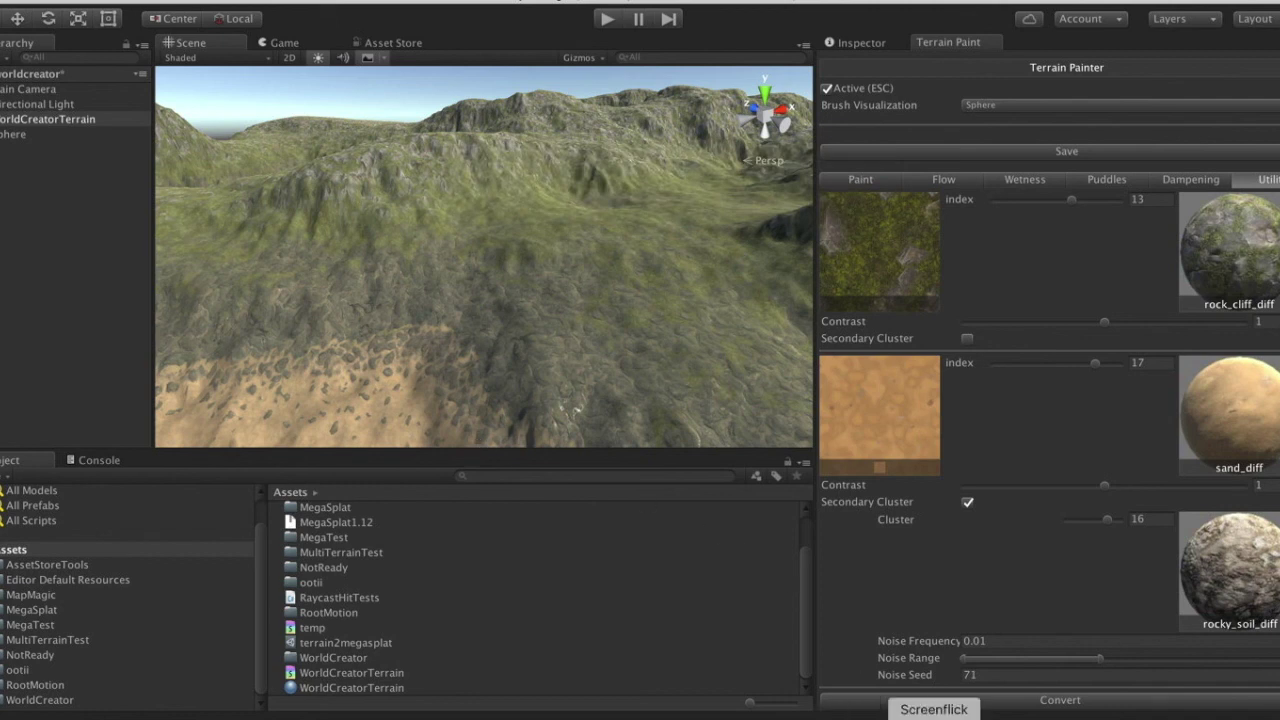
right_click(934, 716)
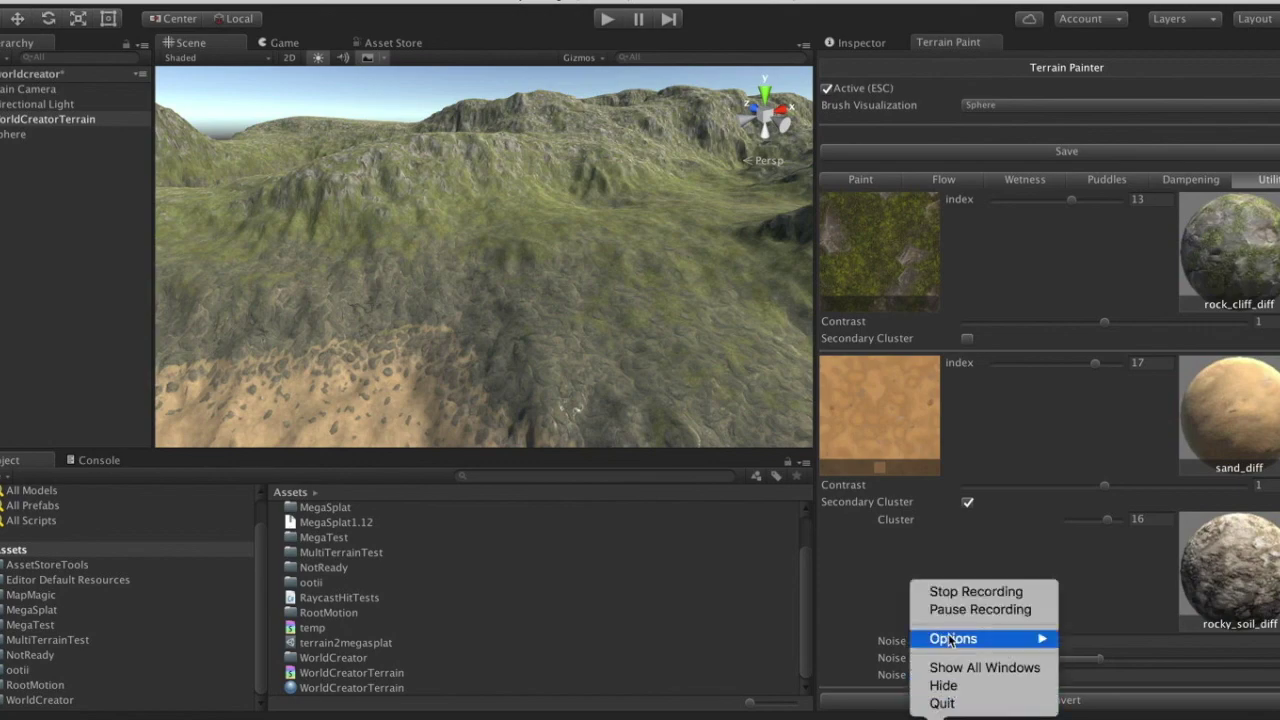